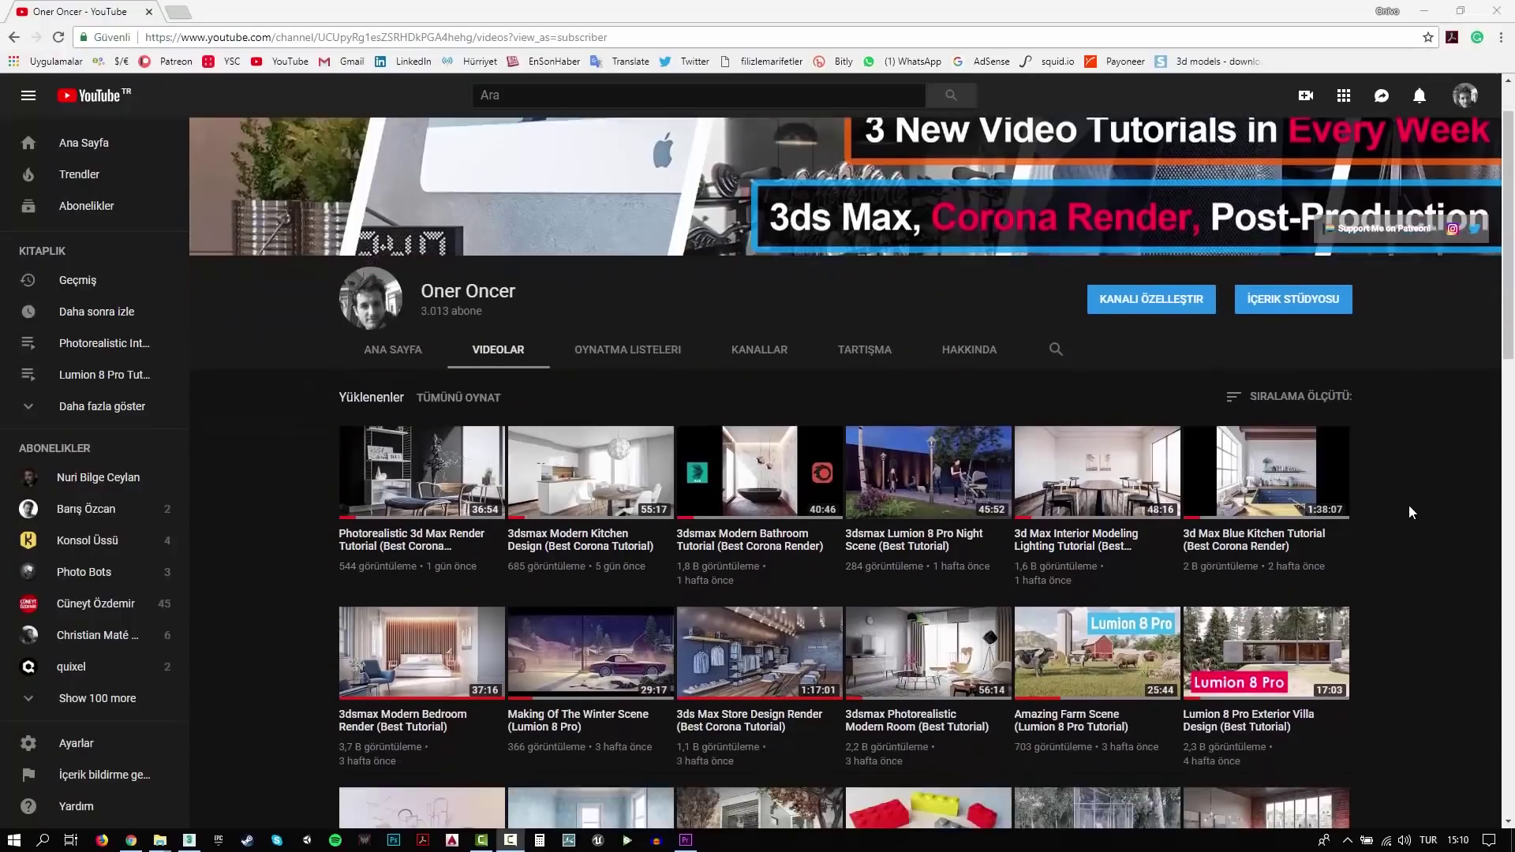
Step: Scroll down repeatedly through the current view
{"action": "scroll", "coordinate": [1408, 504], "scroll_direction": "down", "scroll_amount": 1}
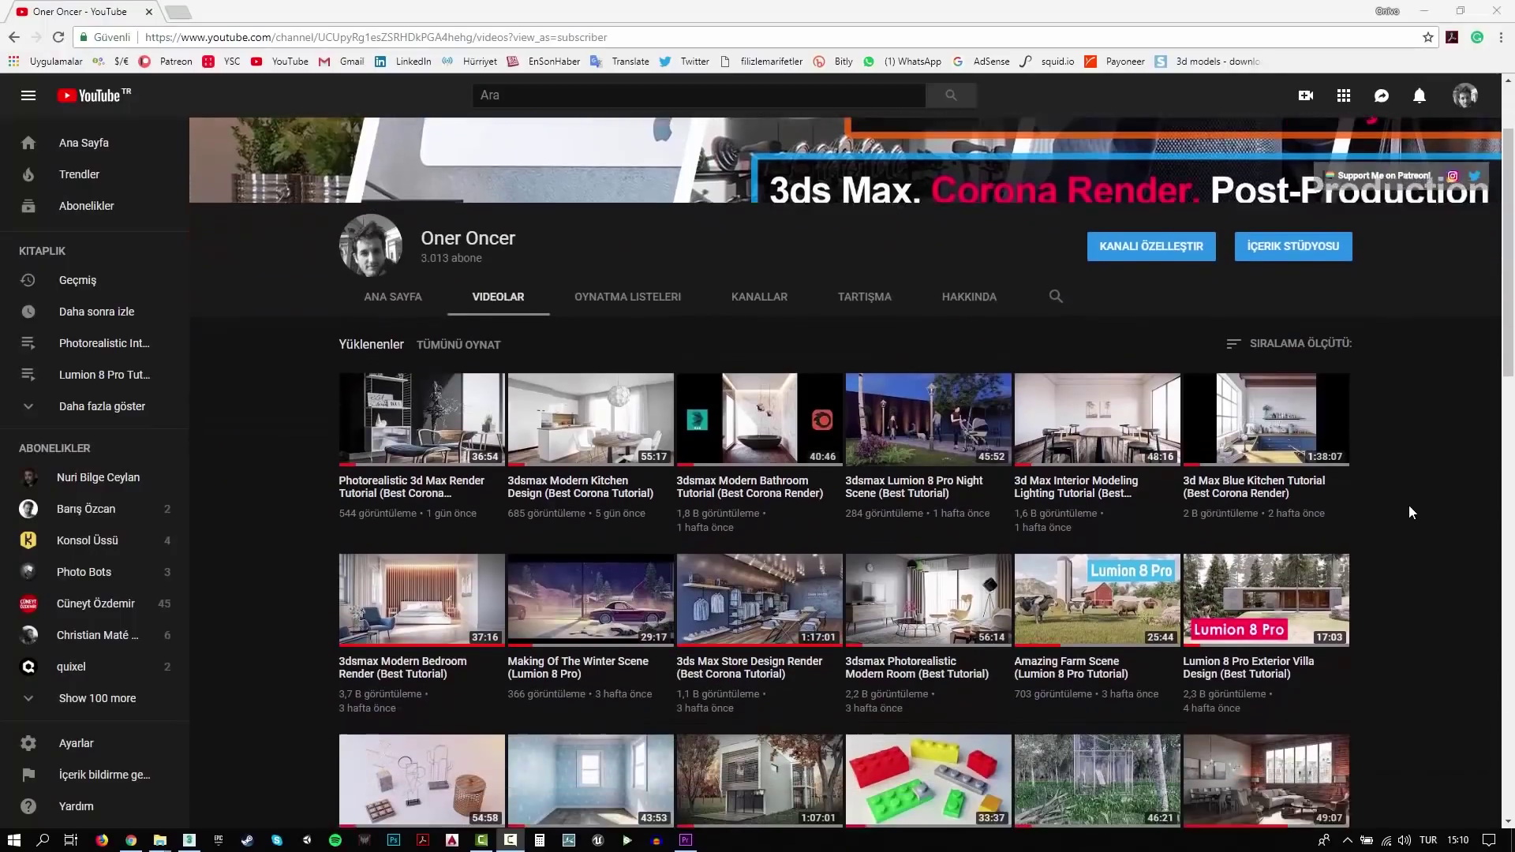
{"action": "scroll", "coordinate": [1409, 505], "scroll_direction": "down", "scroll_amount": 2}
{"action": "scroll", "coordinate": [1408, 504], "scroll_direction": "down", "scroll_amount": 1}
{"action": "scroll", "coordinate": [1409, 511], "scroll_direction": "down", "scroll_amount": 1}
{"action": "scroll", "coordinate": [1408, 511], "scroll_direction": "down", "scroll_amount": 2}
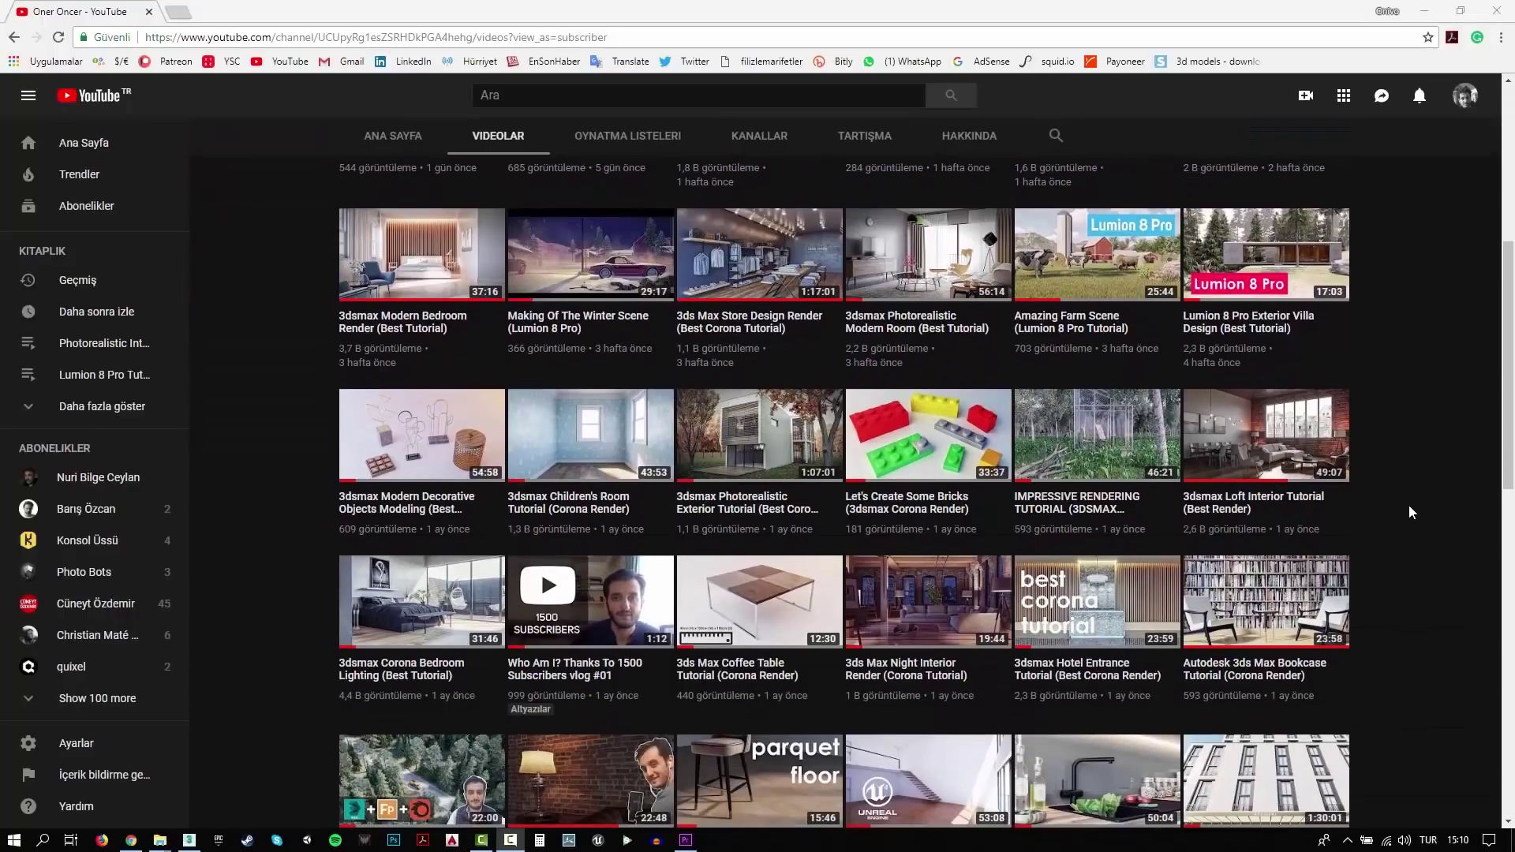
{"action": "scroll", "coordinate": [1408, 511], "scroll_direction": "down", "scroll_amount": 1}
{"action": "scroll", "coordinate": [1411, 512], "scroll_direction": "down", "scroll_amount": 2}
{"action": "scroll", "coordinate": [1411, 511], "scroll_direction": "down", "scroll_amount": 2}
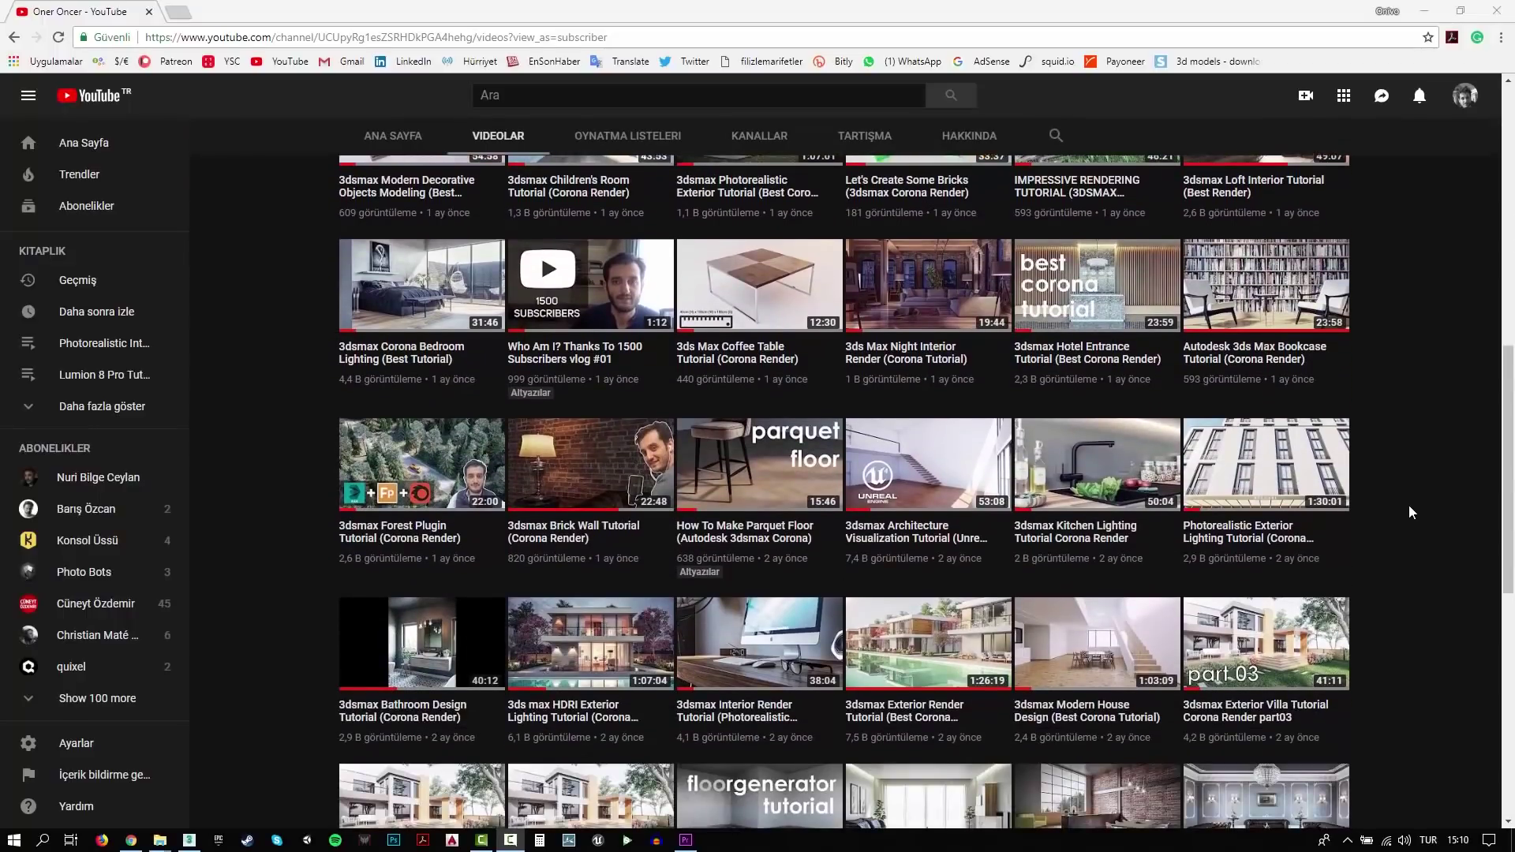
{"action": "scroll", "coordinate": [1411, 512], "scroll_direction": "down", "scroll_amount": 2}
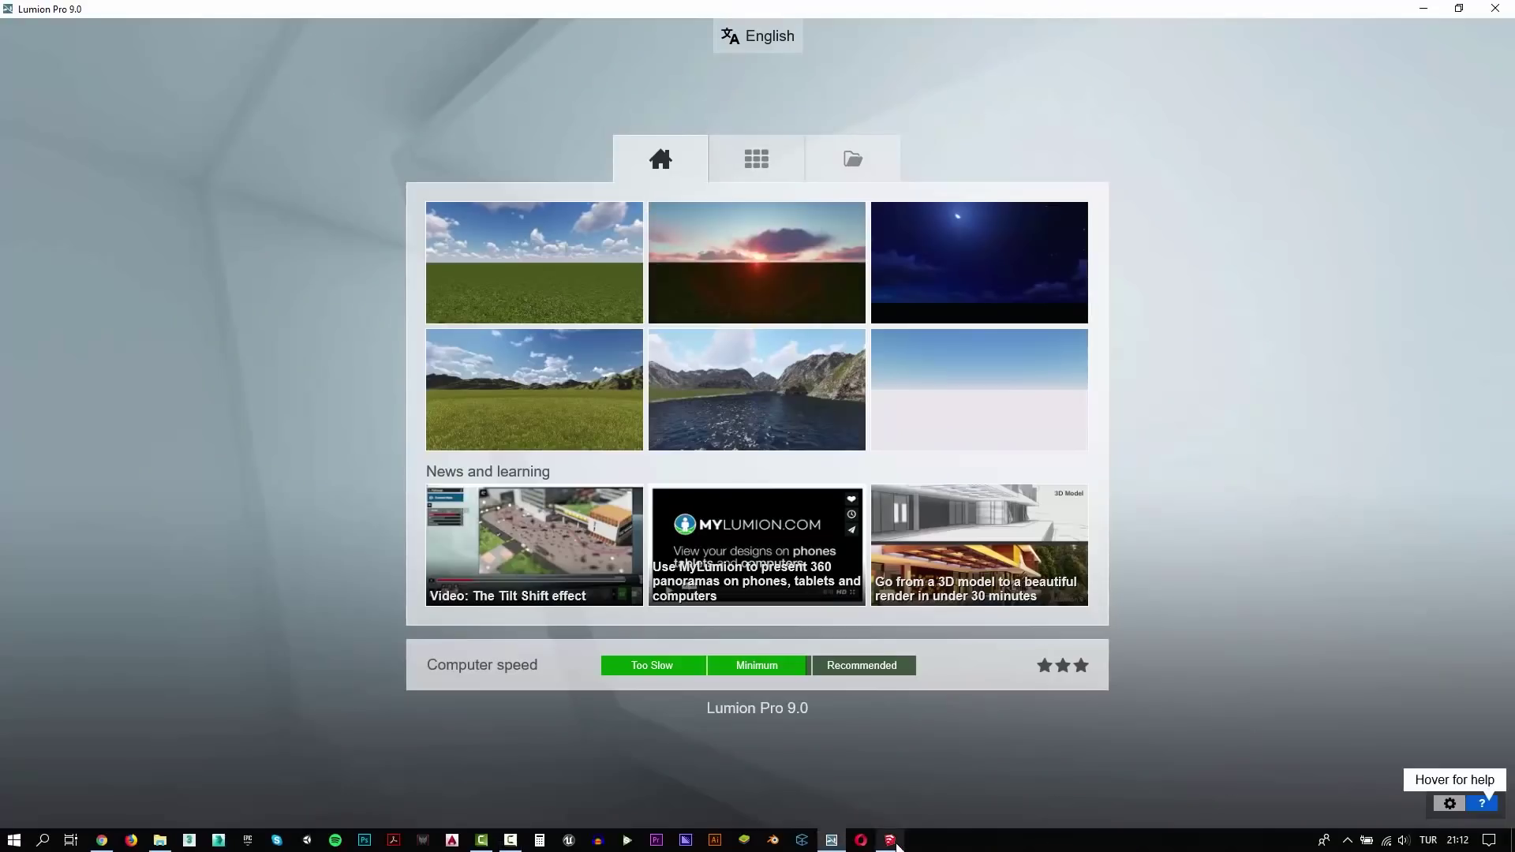
Step: Orbit the ranch house in SketchUp to a wider angle, then start a Plain Lumion scene
{"action": "left_click", "coordinate": [890, 840]}
{"action": "left_click", "coordinate": [447, 49]}
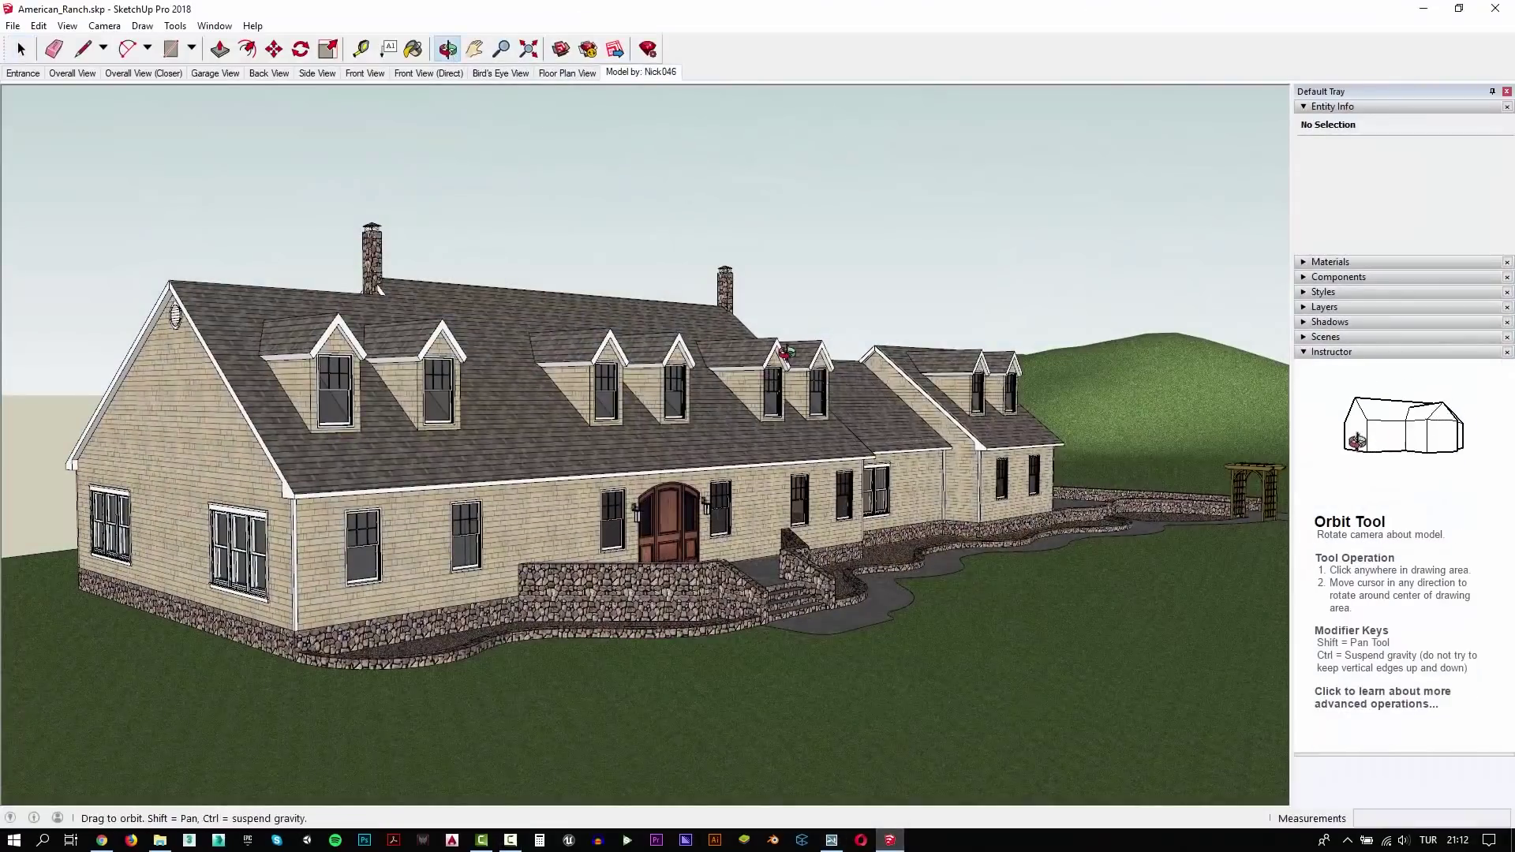
{"action": "mouse_move", "coordinate": [785, 353]}
{"action": "left_mouse_down"}
{"action": "mouse_move", "coordinate": [435, 500]}
{"action": "mouse_move", "coordinate": [892, 464]}
{"action": "mouse_move", "coordinate": [525, 505]}
{"action": "mouse_move", "coordinate": [544, 568]}
{"action": "left_mouse_up"}
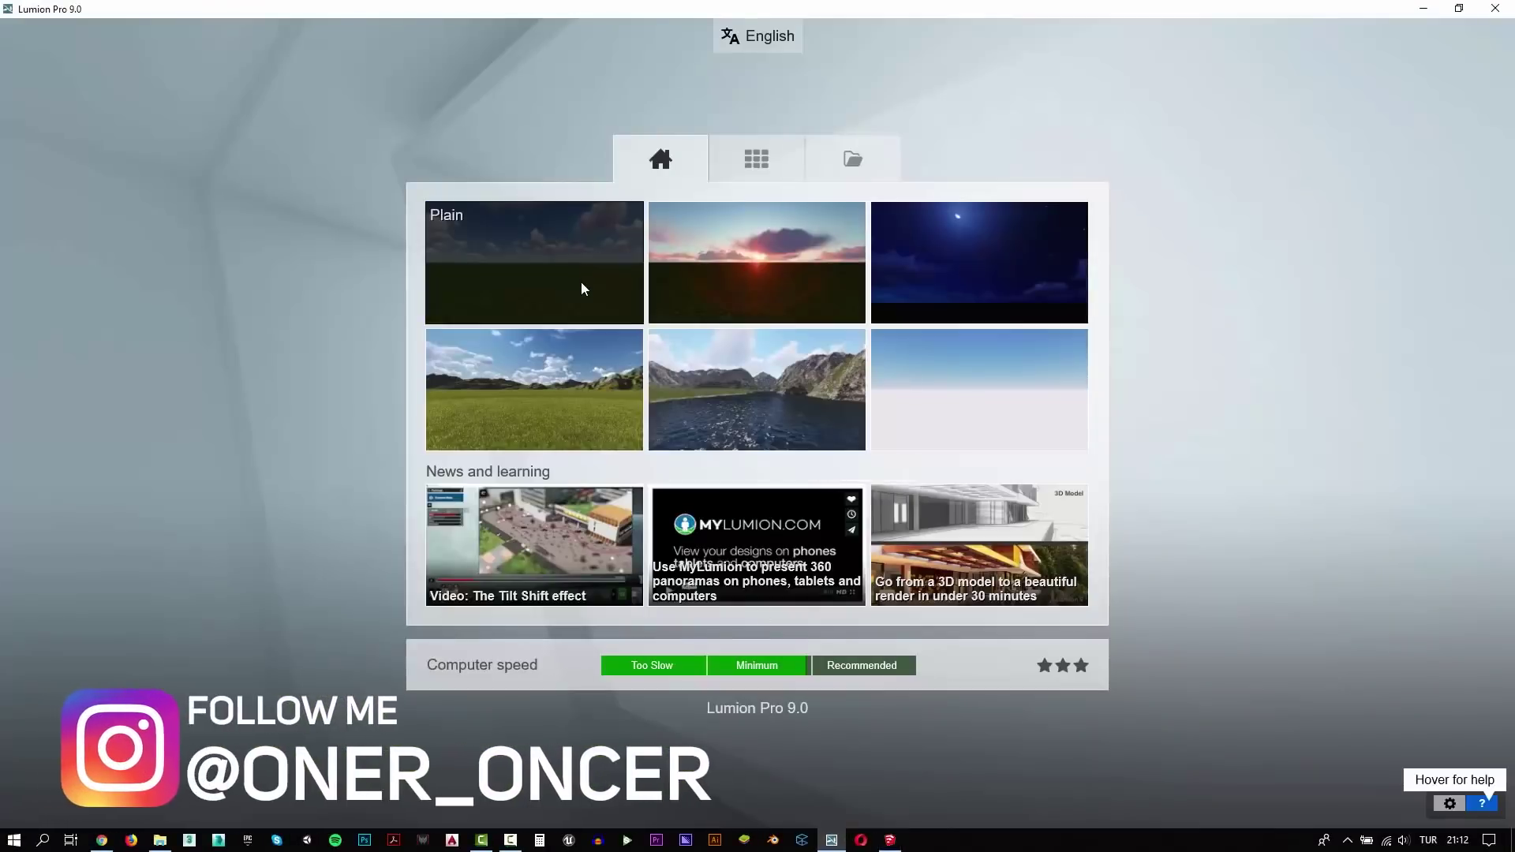
{"action": "left_click", "coordinate": [584, 289]}
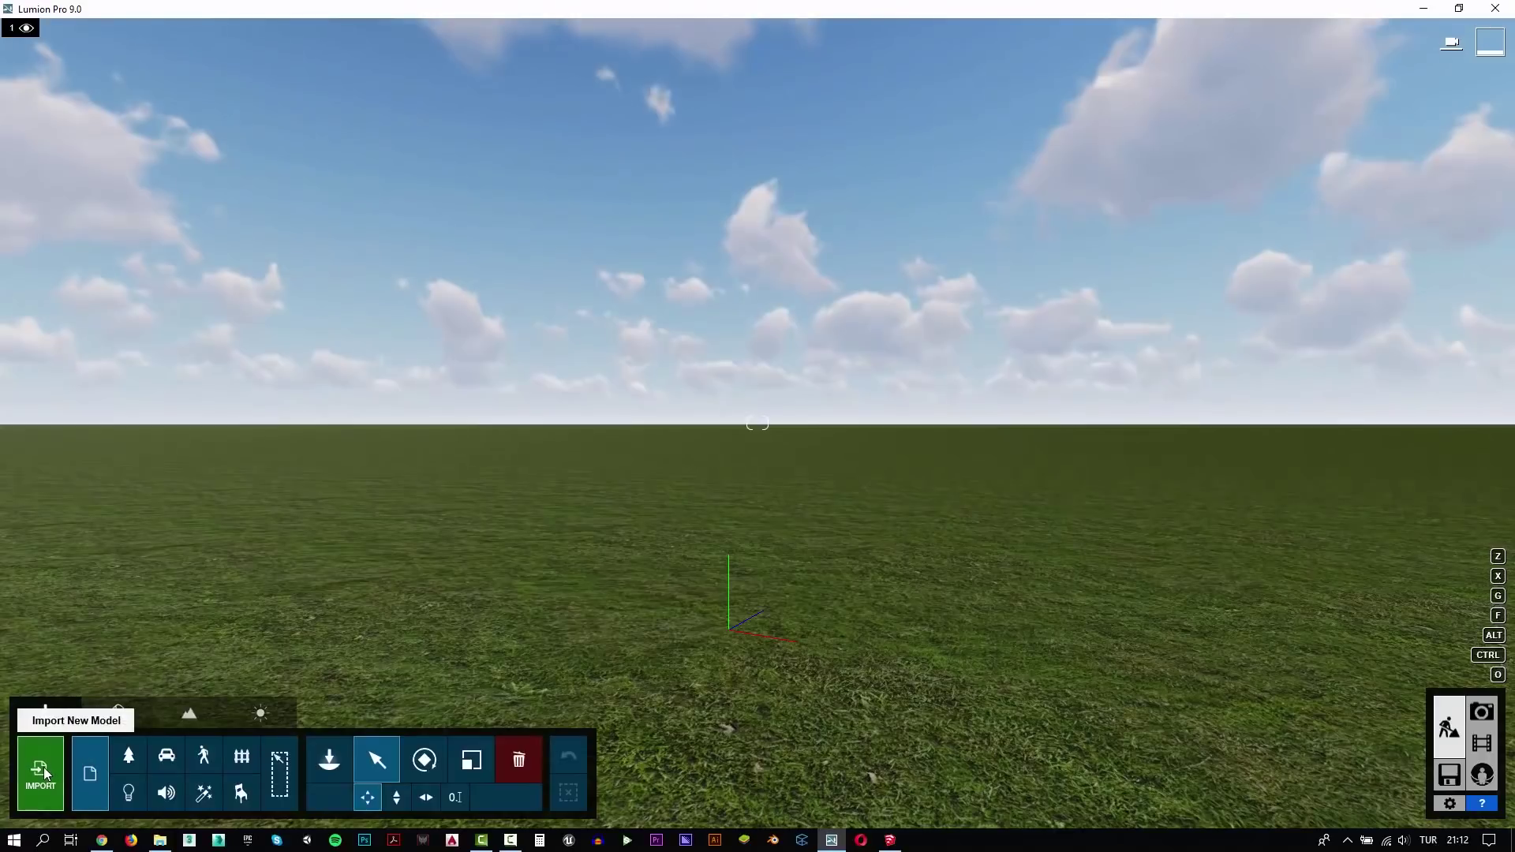
Step: Import American_Ranch.skp and place the ranch house in the Plain scene
{"action": "left_click", "coordinate": [43, 768]}
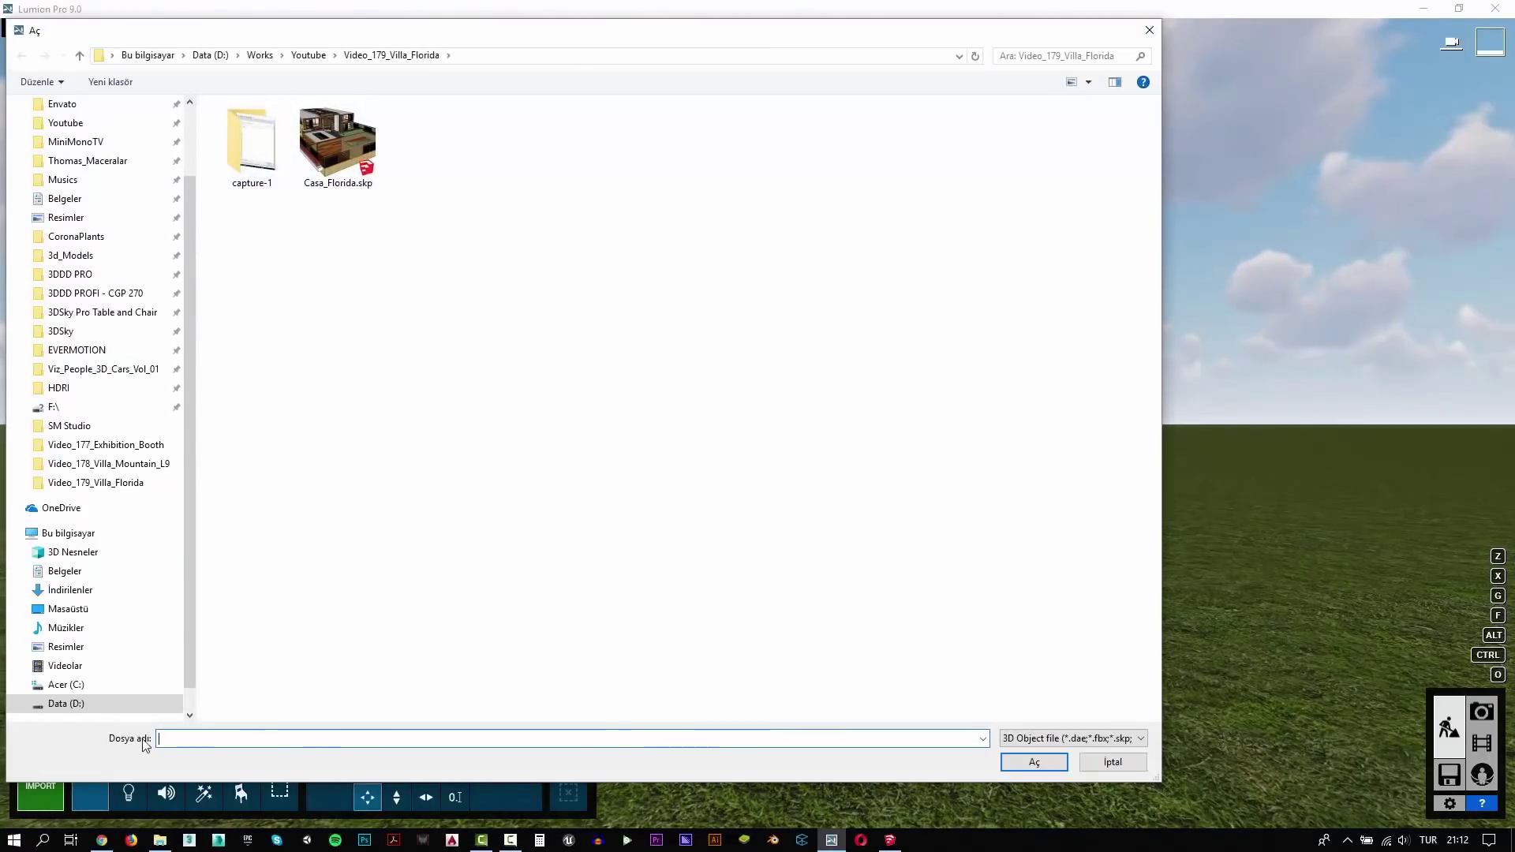
{"action": "key", "text": "Return"}
{"action": "double_click", "coordinate": [262, 130]}
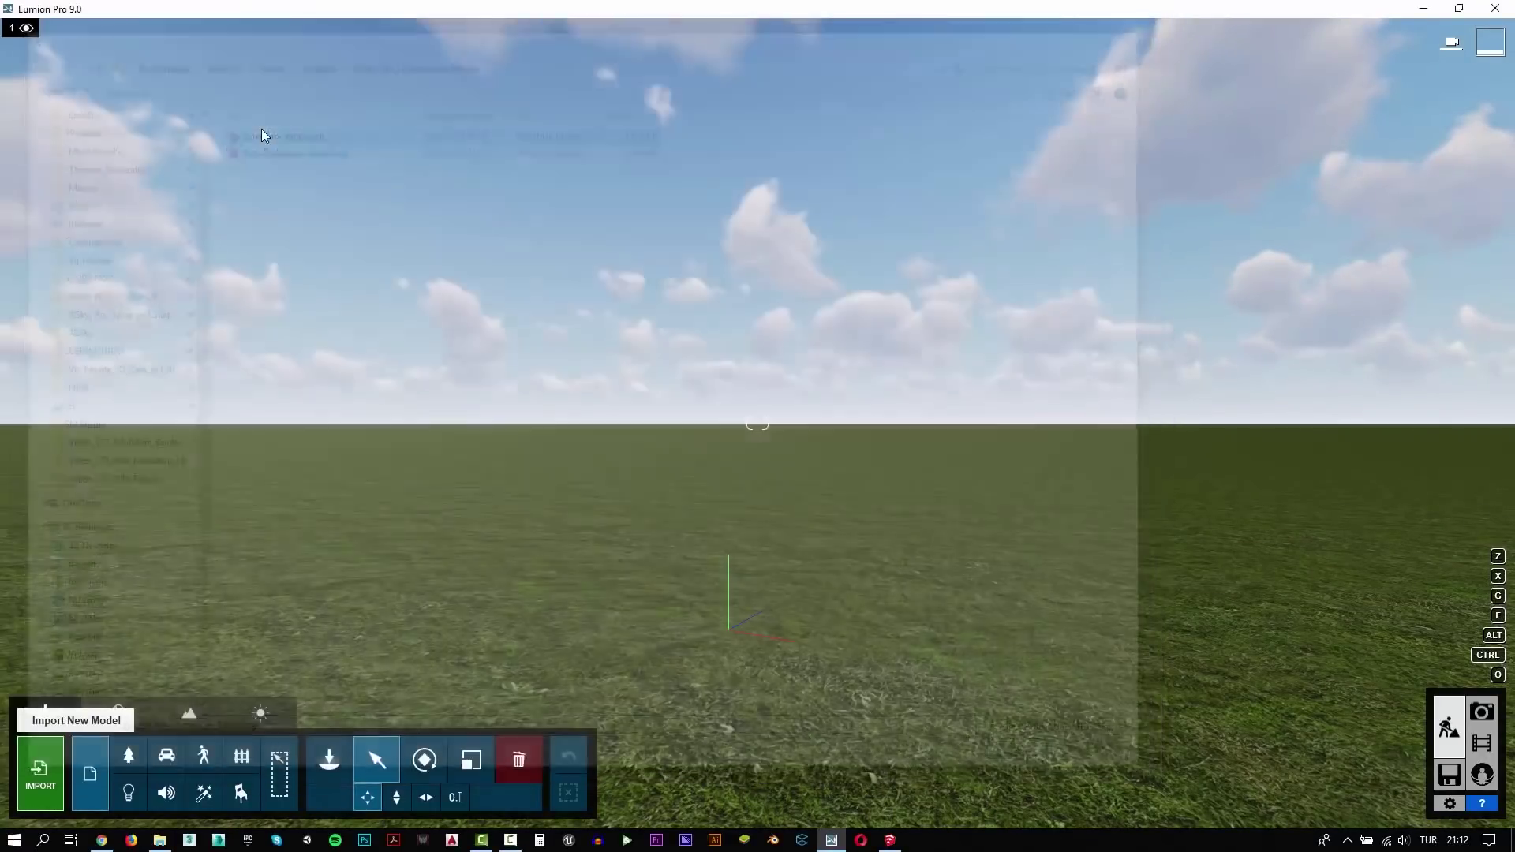
{"action": "left_click", "coordinate": [994, 590]}
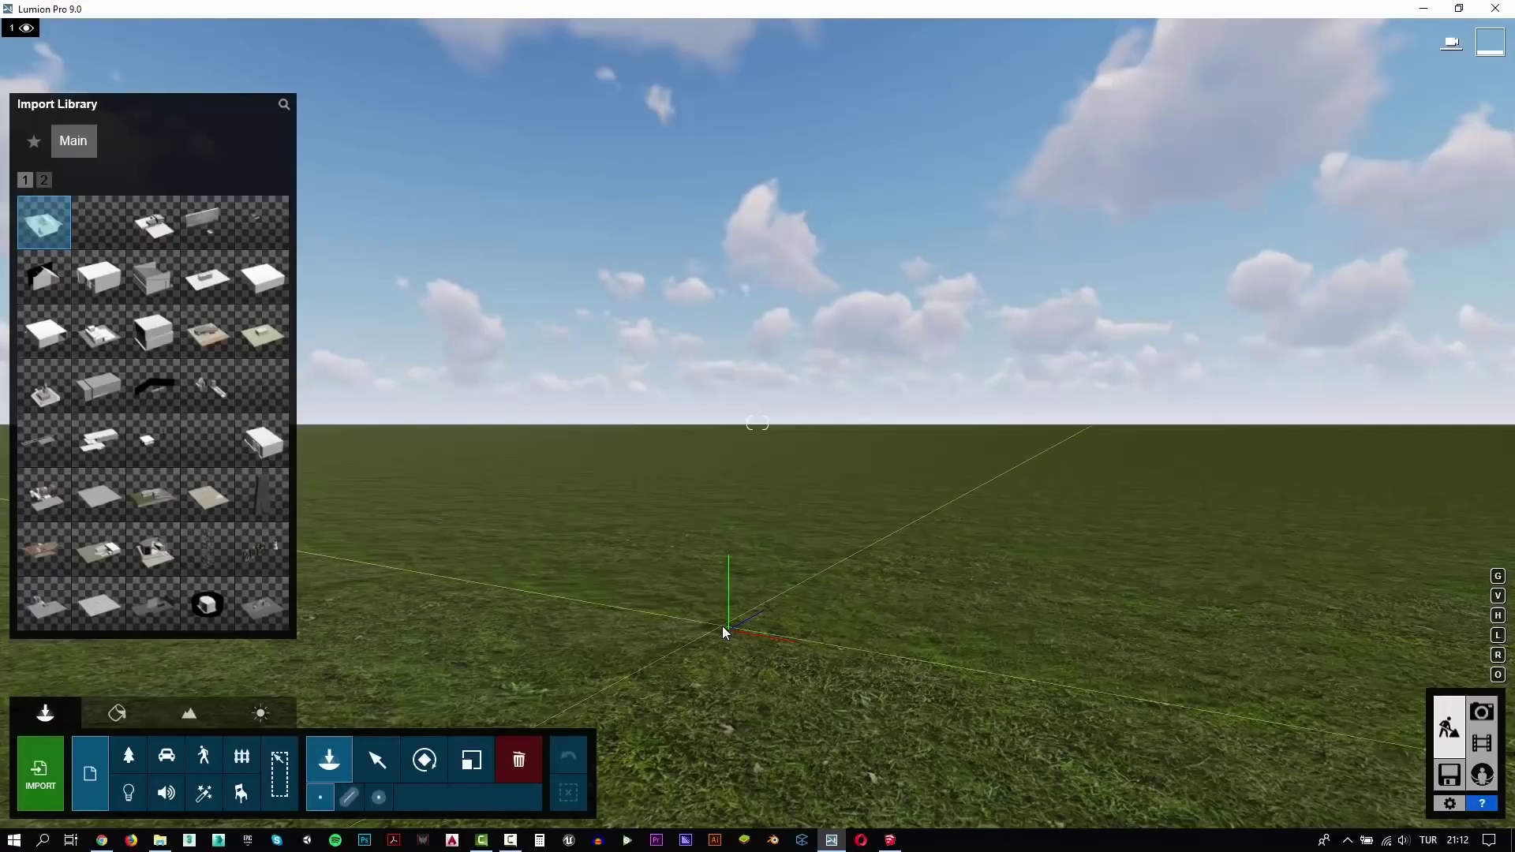
{"action": "scroll", "coordinate": [741, 629], "scroll_direction": "down", "scroll_amount": 3}
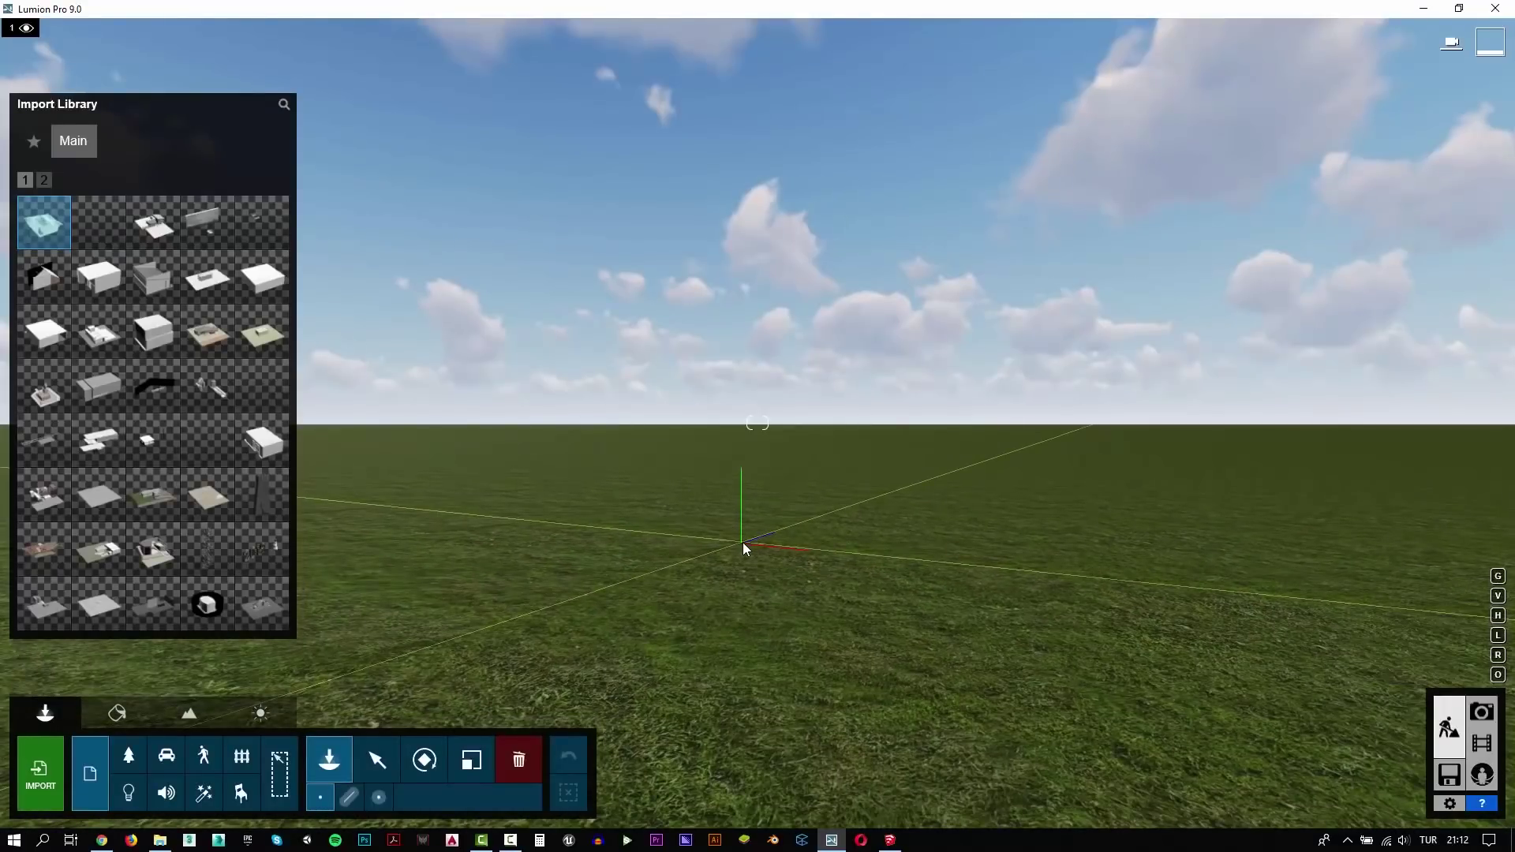
{"action": "left_click", "coordinate": [742, 542]}
{"action": "mouse_move", "coordinate": [742, 542]}
{"action": "right_mouse_down"}
{"action": "mouse_move", "coordinate": [742, 521]}
{"action": "mouse_move", "coordinate": [970, 521]}
{"action": "right_mouse_up"}
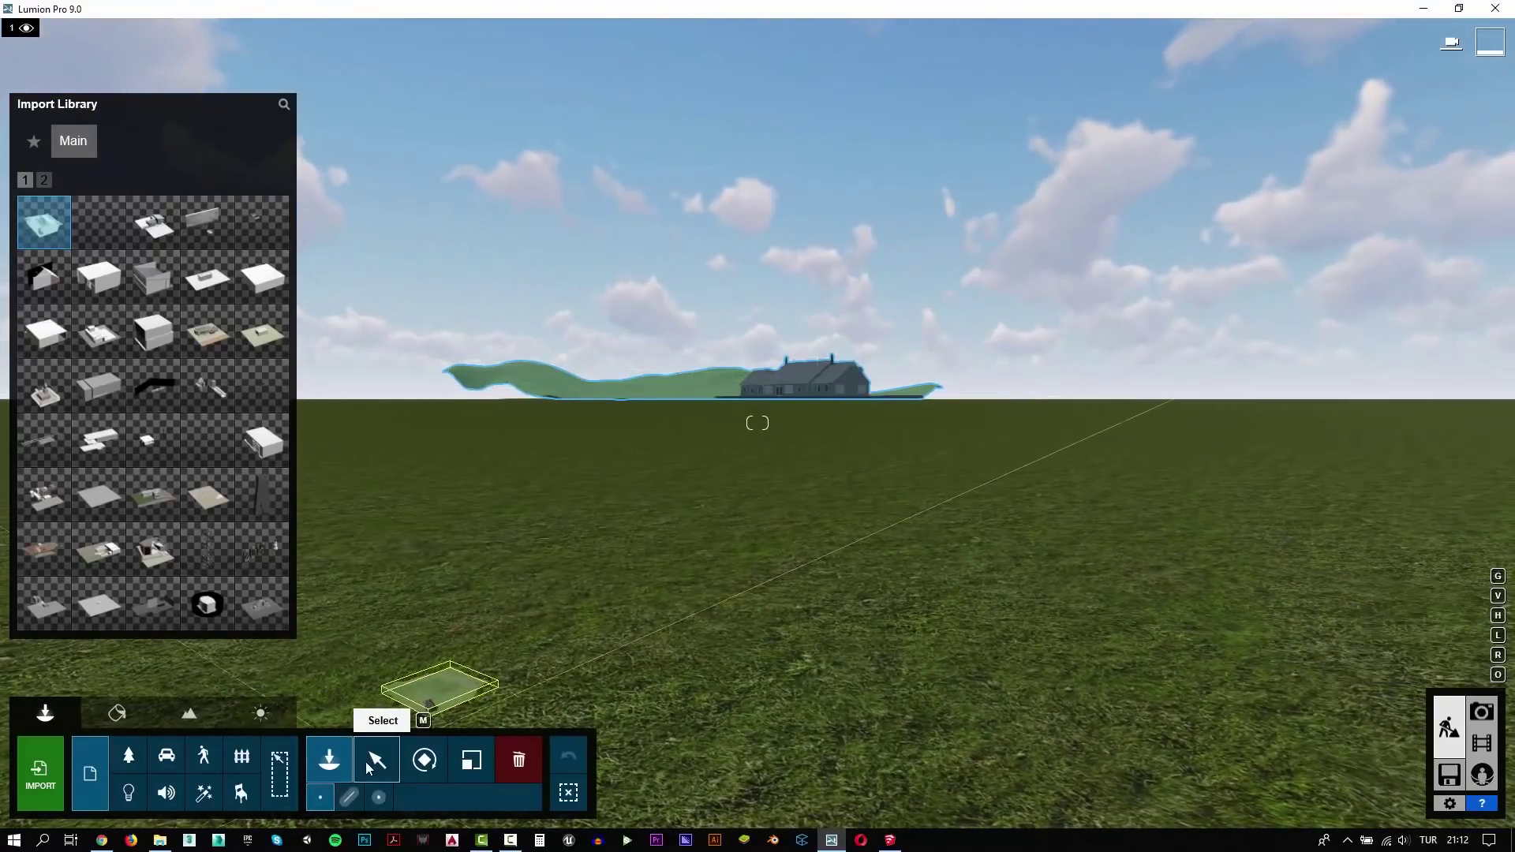
Step: Select the ranch house and orbit the camera close and low to frame it
{"action": "left_click", "coordinate": [377, 759]}
{"action": "left_click", "coordinate": [822, 387]}
{"action": "scroll", "coordinate": [823, 387], "scroll_direction": "up", "scroll_amount": 5}
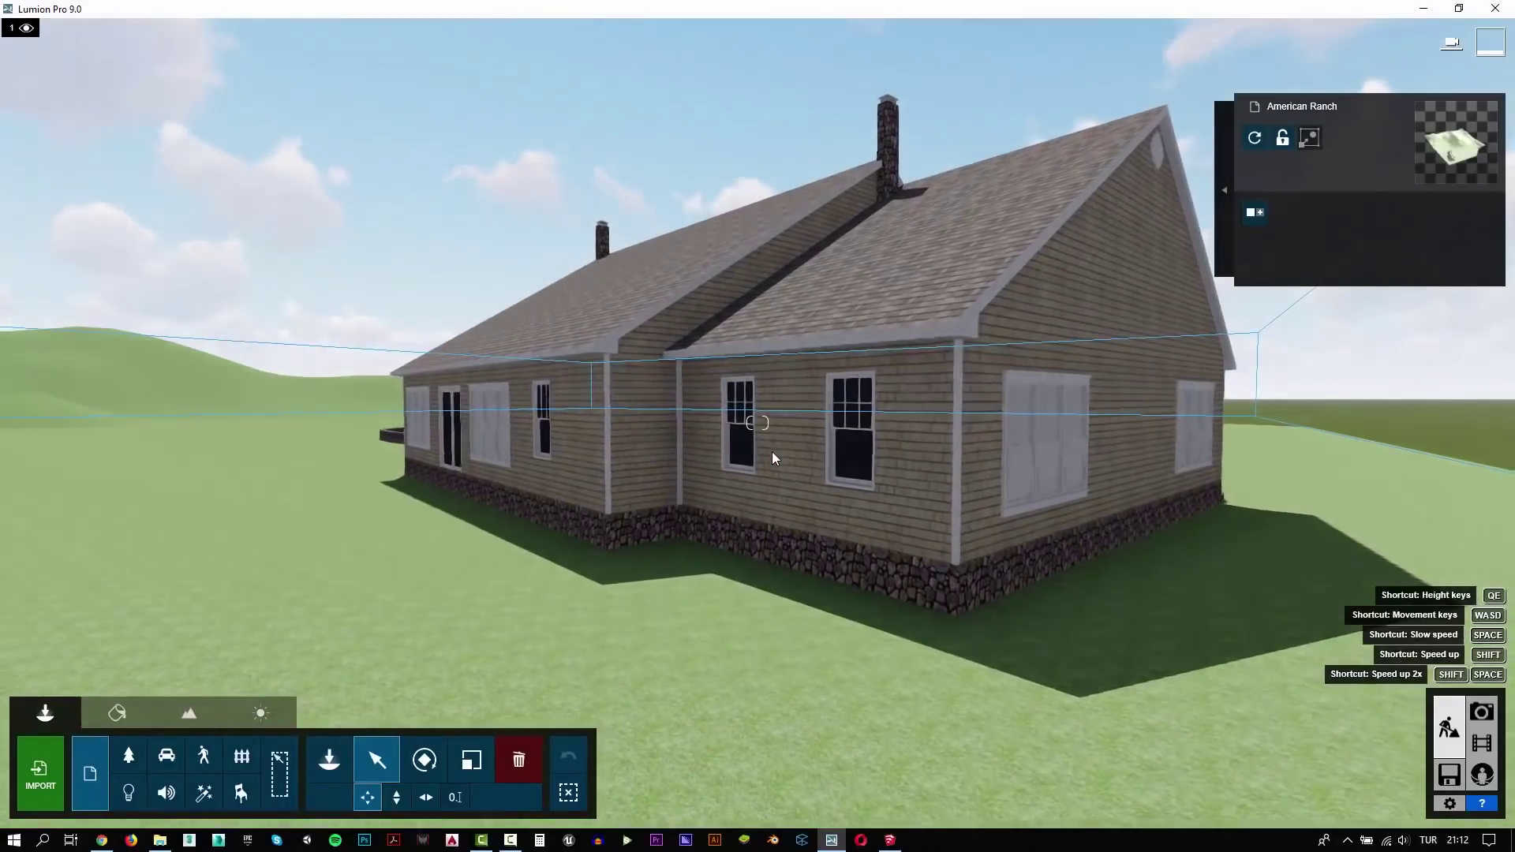
{"action": "right_click_drag", "start_coordinate": [771, 452], "coordinate": [1420, 442]}
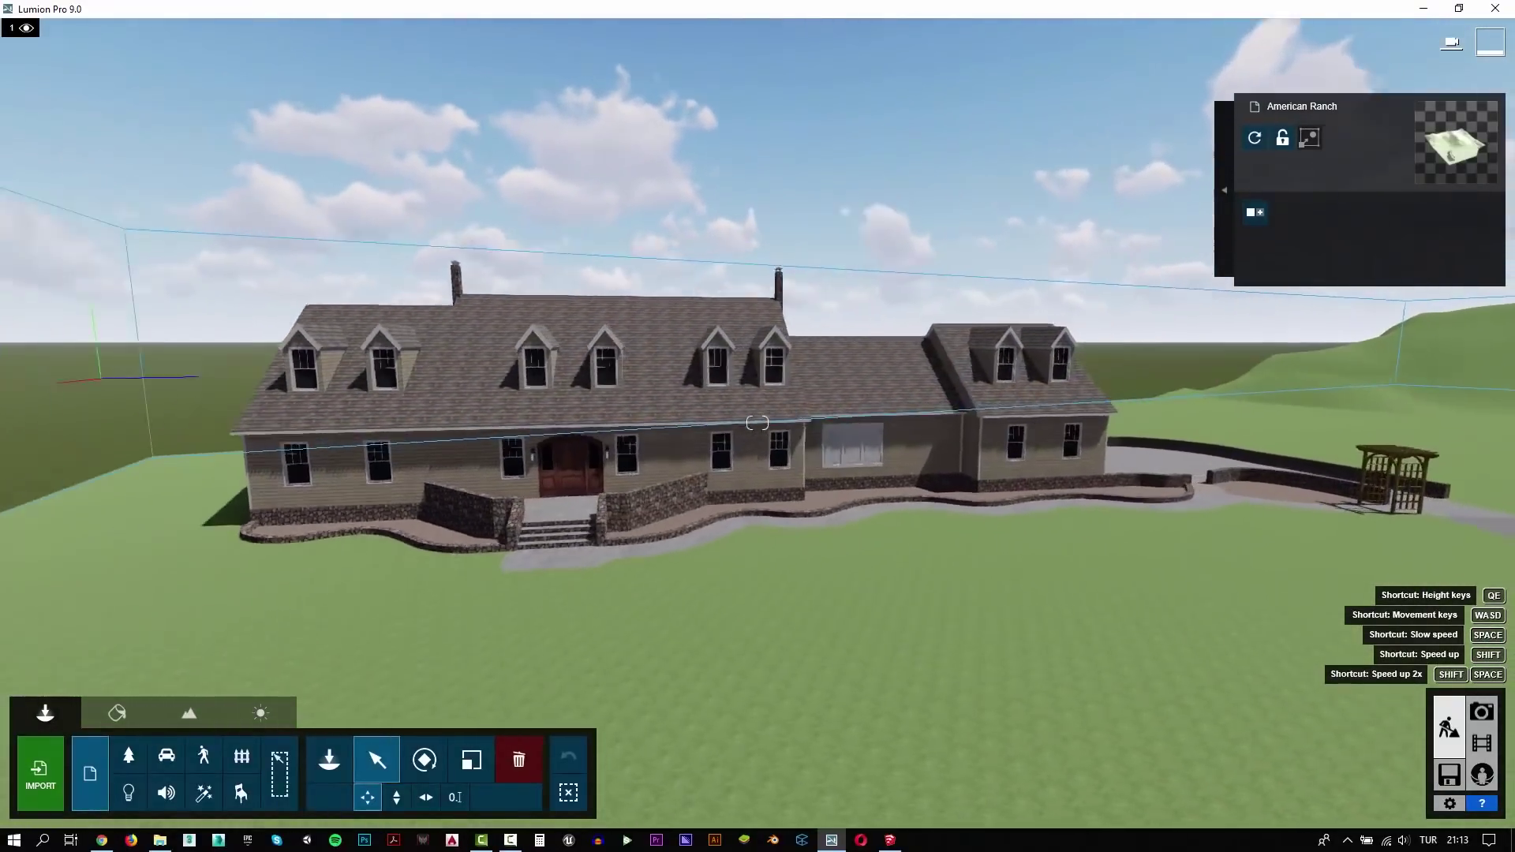
{"action": "right_click_drag", "start_coordinate": [756, 423], "coordinate": [1104, 423]}
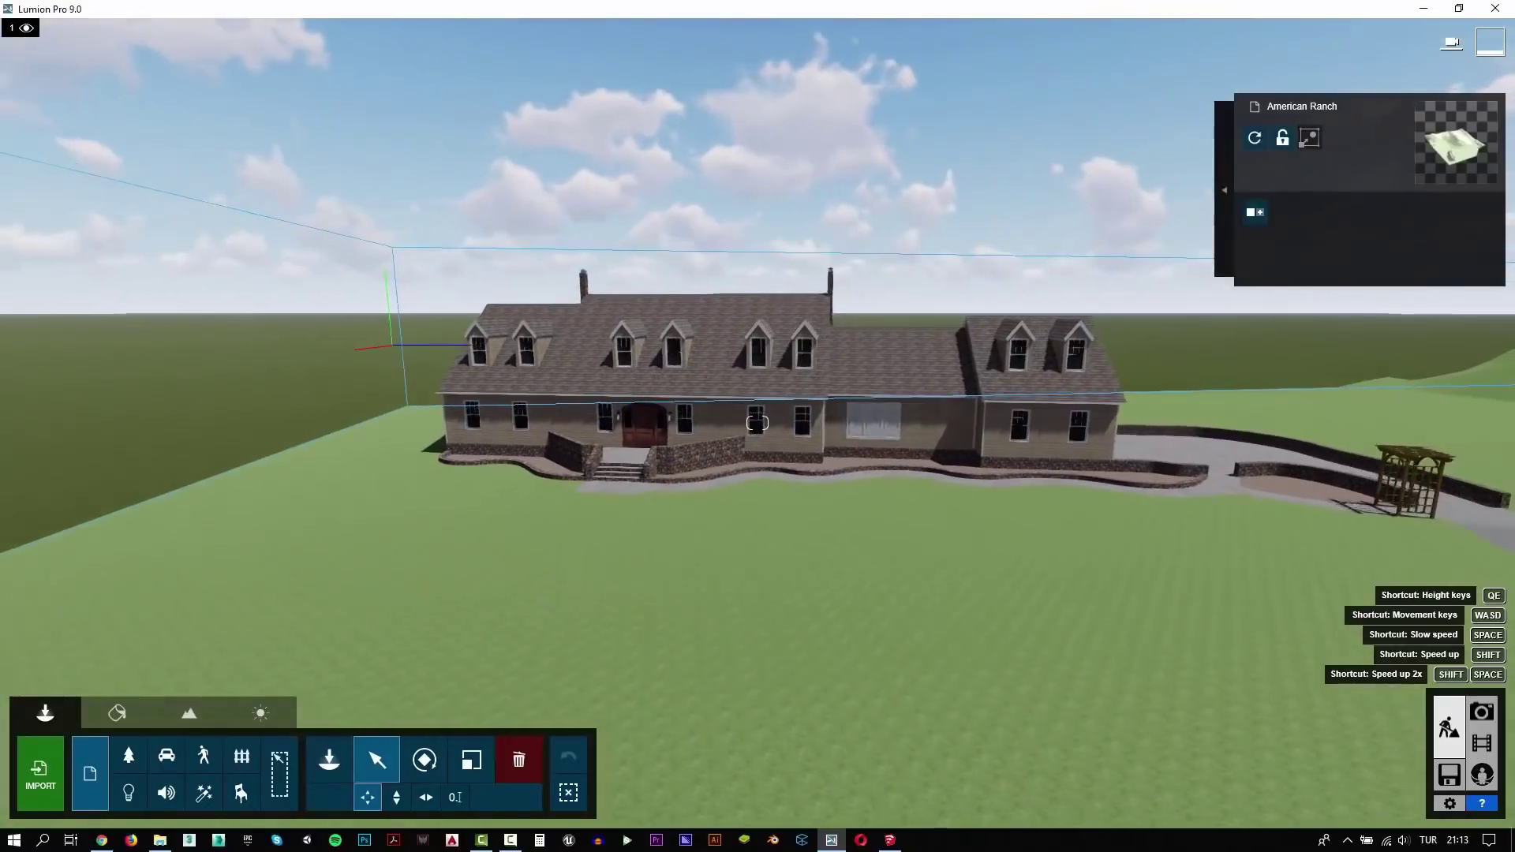
{"action": "right_click_drag", "start_coordinate": [757, 423], "coordinate": [1065, 422]}
{"action": "right_click_drag", "start_coordinate": [756, 423], "coordinate": [592, 423]}
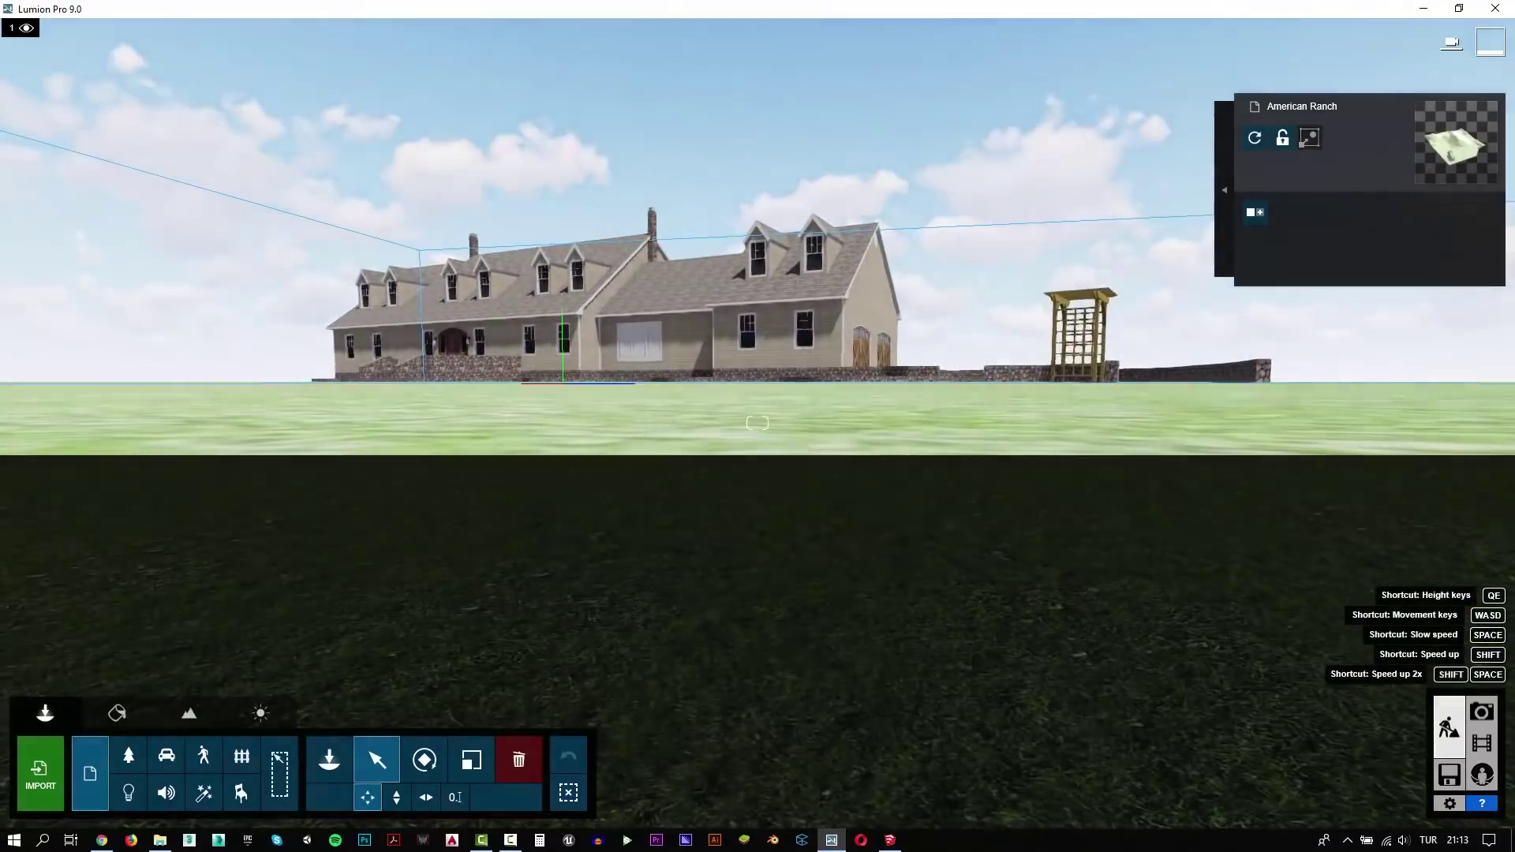
{"action": "mouse_move", "coordinate": [757, 423]}
{"action": "right_mouse_down"}
{"action": "mouse_move", "coordinate": [710, 407]}
{"action": "mouse_move", "coordinate": [753, 416]}
{"action": "right_mouse_up"}
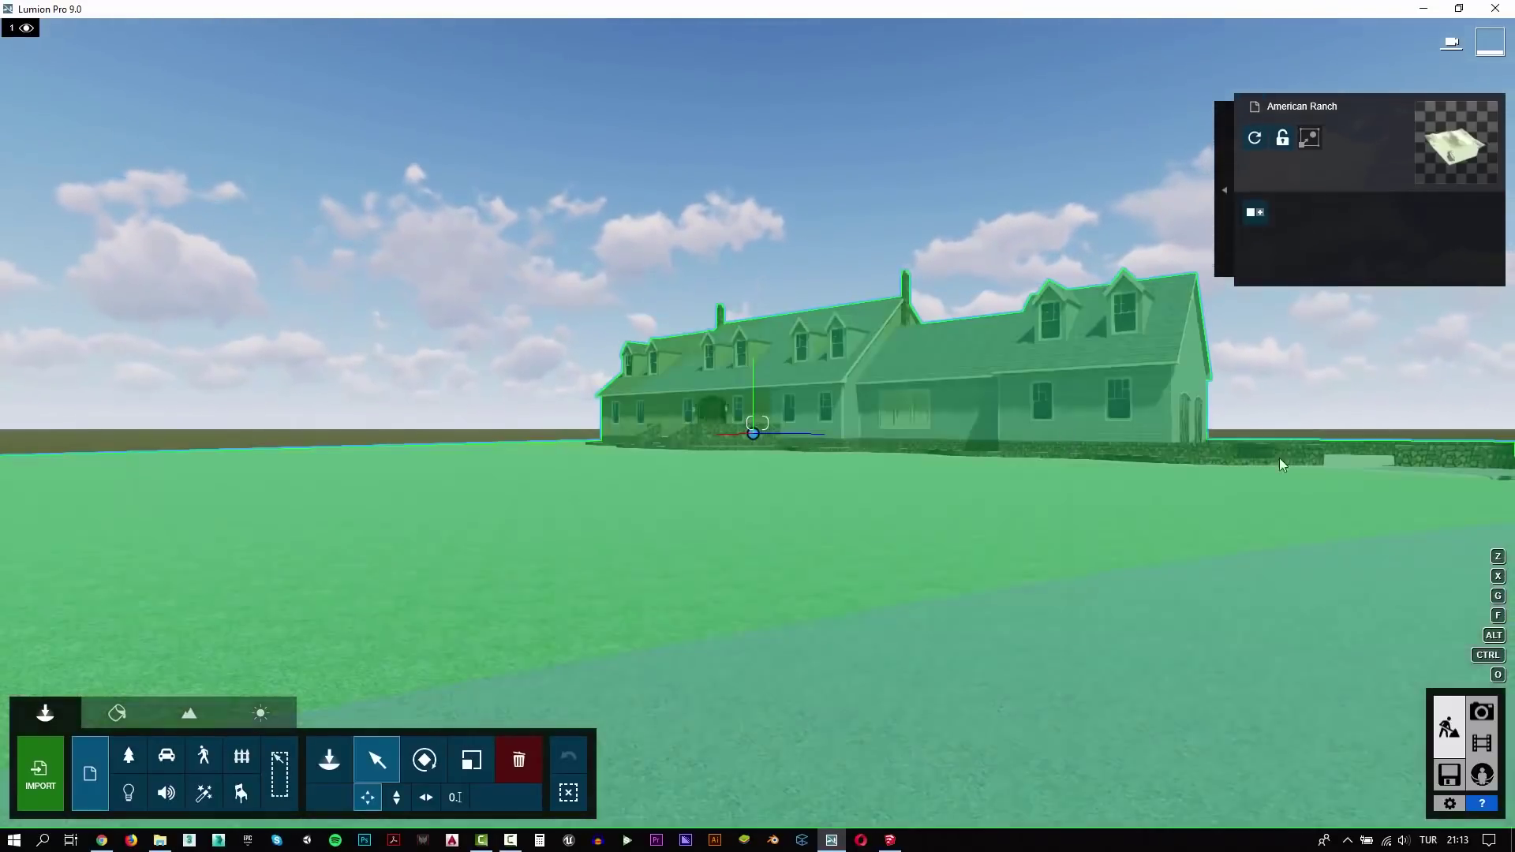
{"action": "right_click_drag", "start_coordinate": [1090, 487], "coordinate": [1077, 461]}
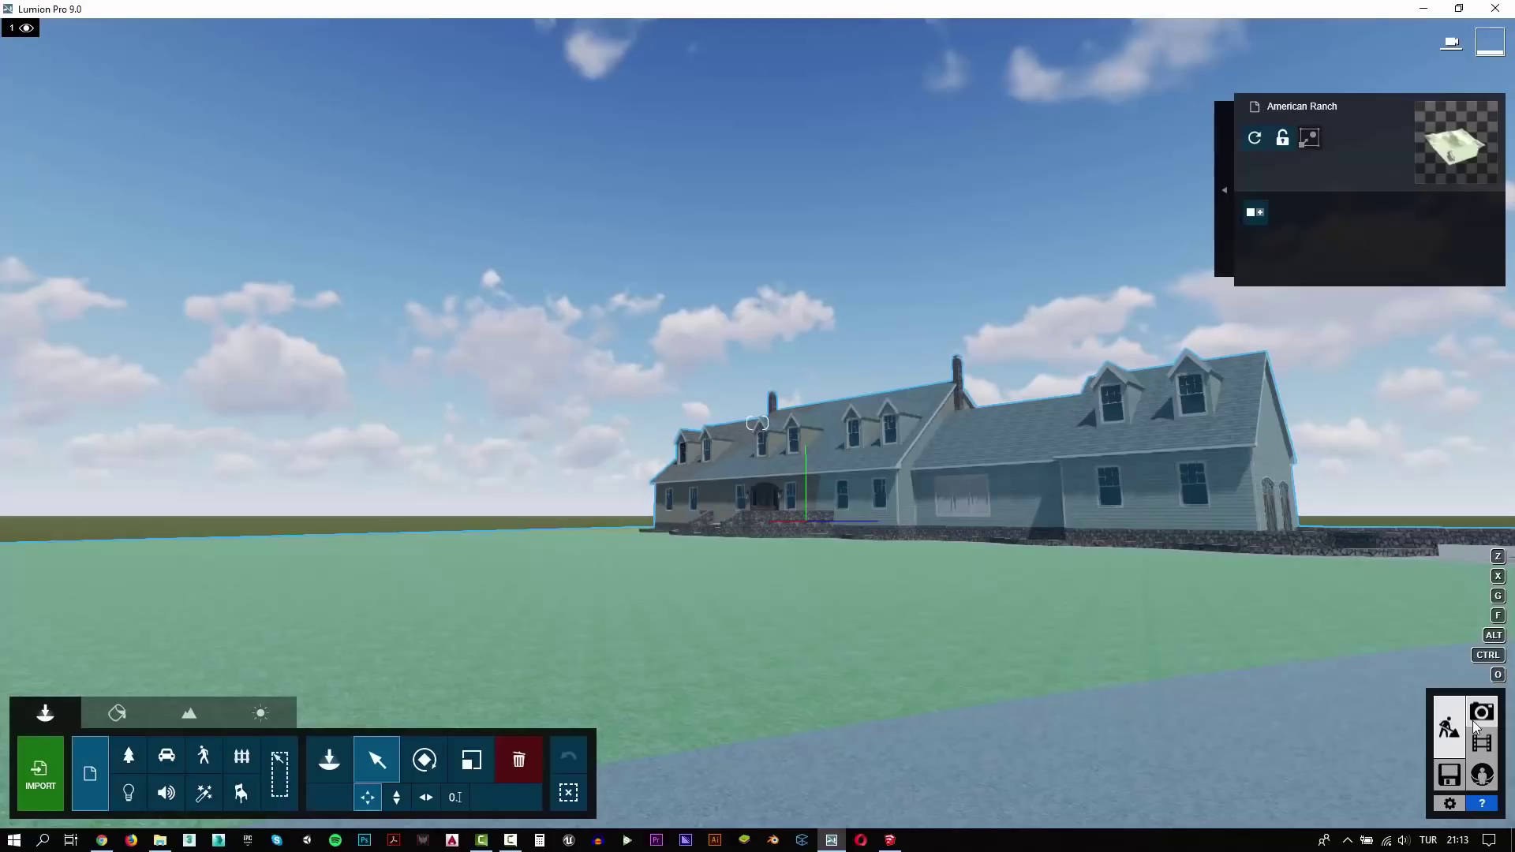
Step: Save the view as photo 1 and add the 2-Point Perspective effect
{"action": "left_click", "coordinate": [1484, 713]}
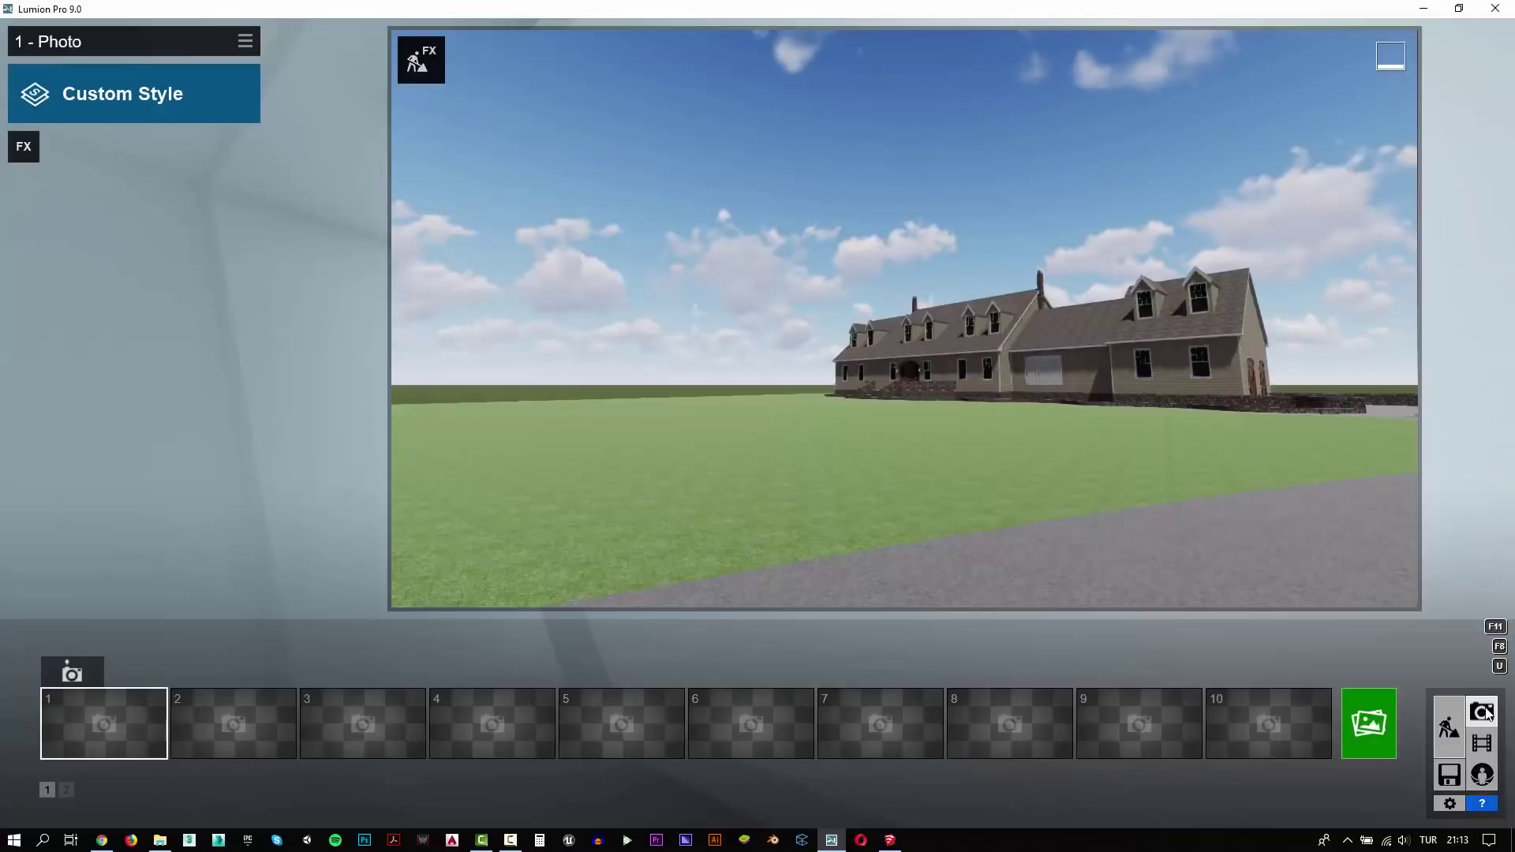
{"action": "left_click", "coordinate": [71, 673]}
{"action": "left_click", "coordinate": [23, 149]}
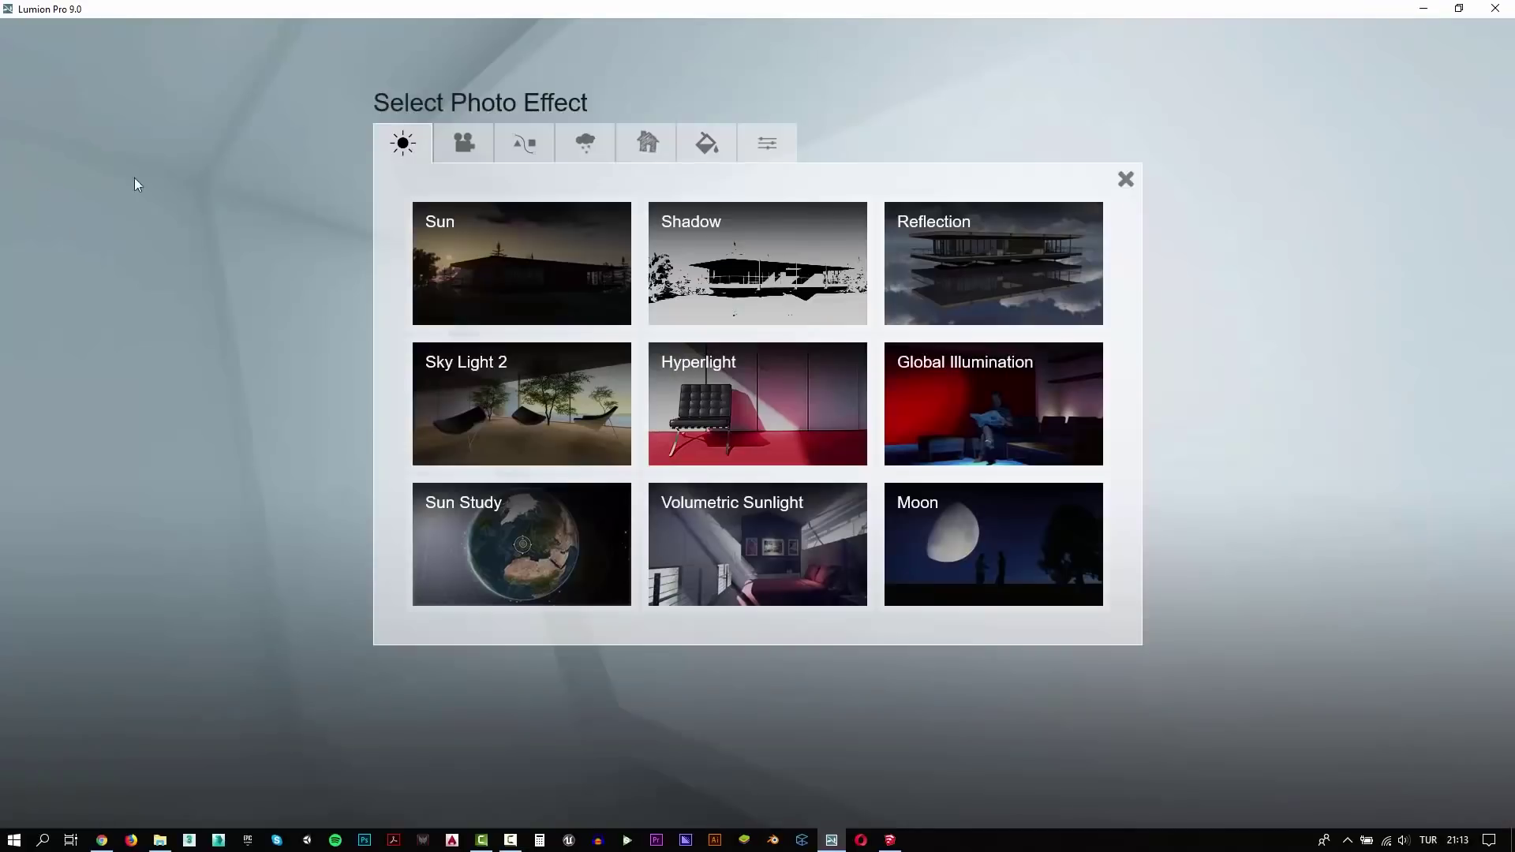
{"action": "left_click", "coordinate": [463, 144]}
{"action": "left_click", "coordinate": [967, 258]}
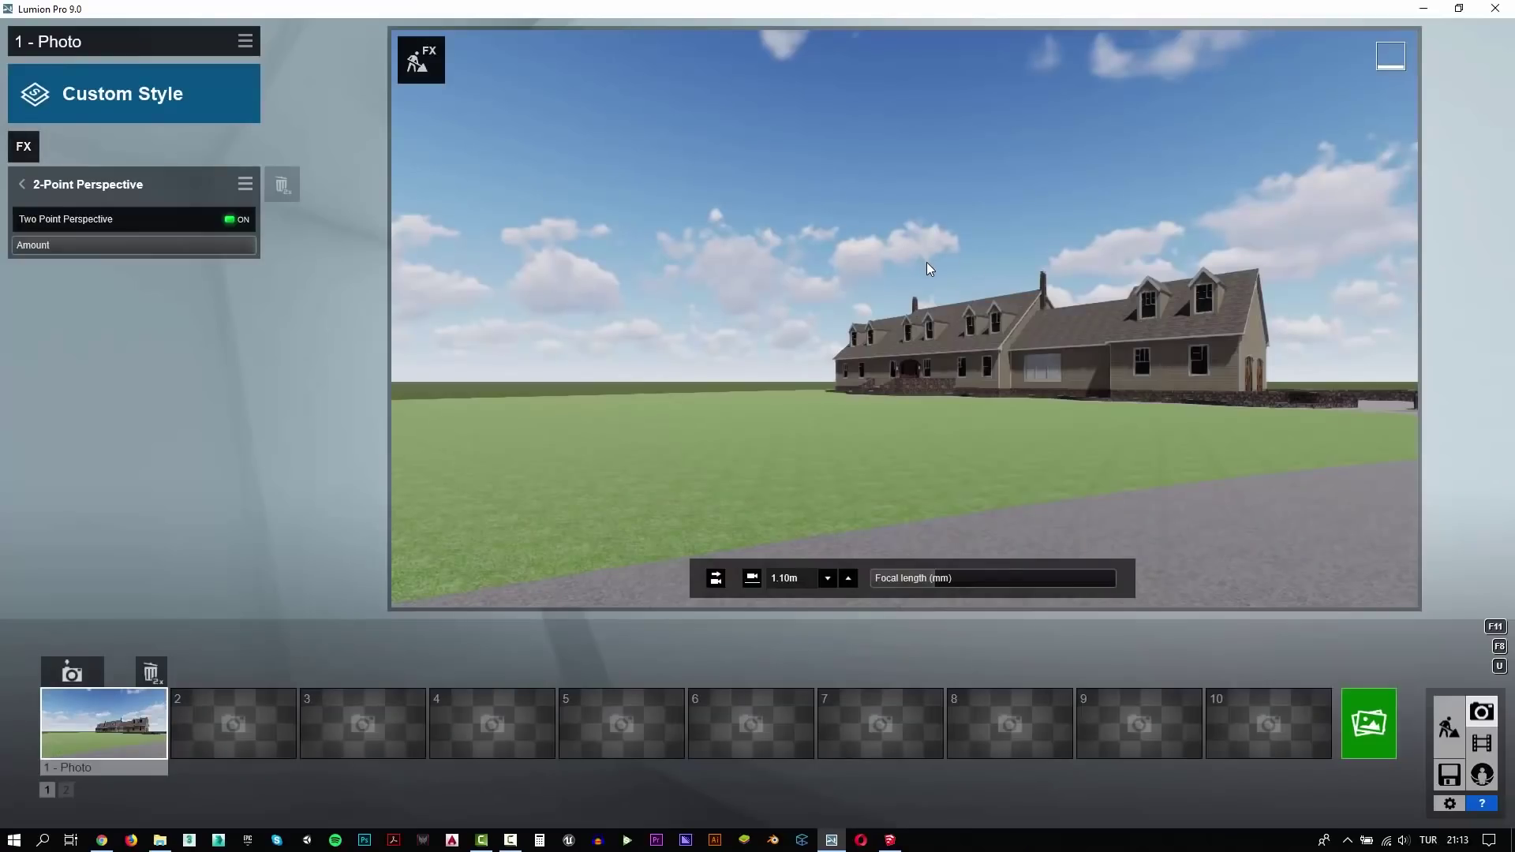
{"action": "key", "text": "q"}
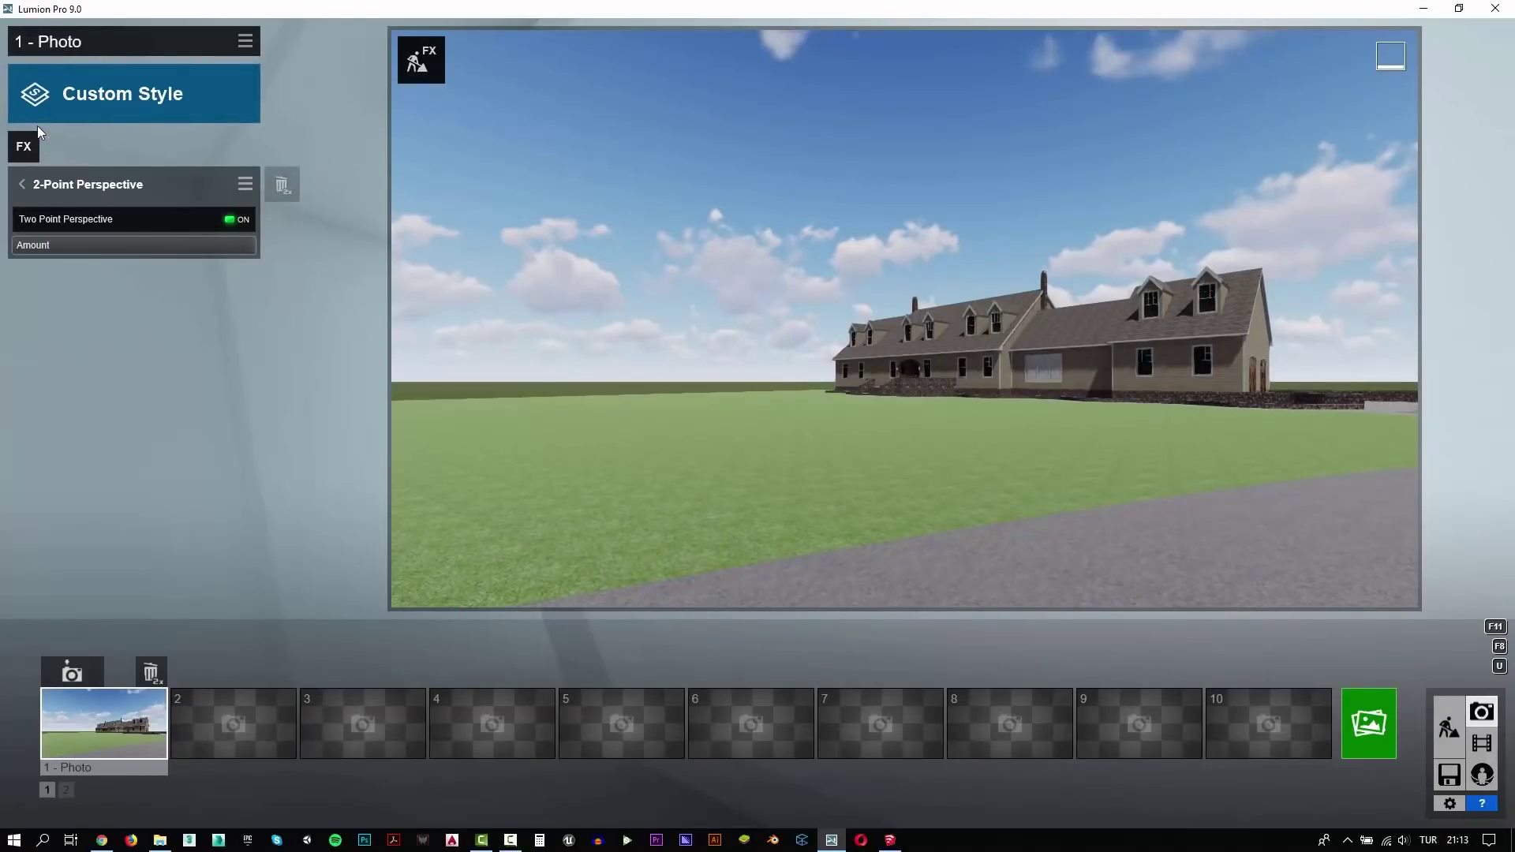
Step: Add Real Skies, apply the Daytime style, and set the sky heading to -104
{"action": "left_click", "coordinate": [31, 149]}
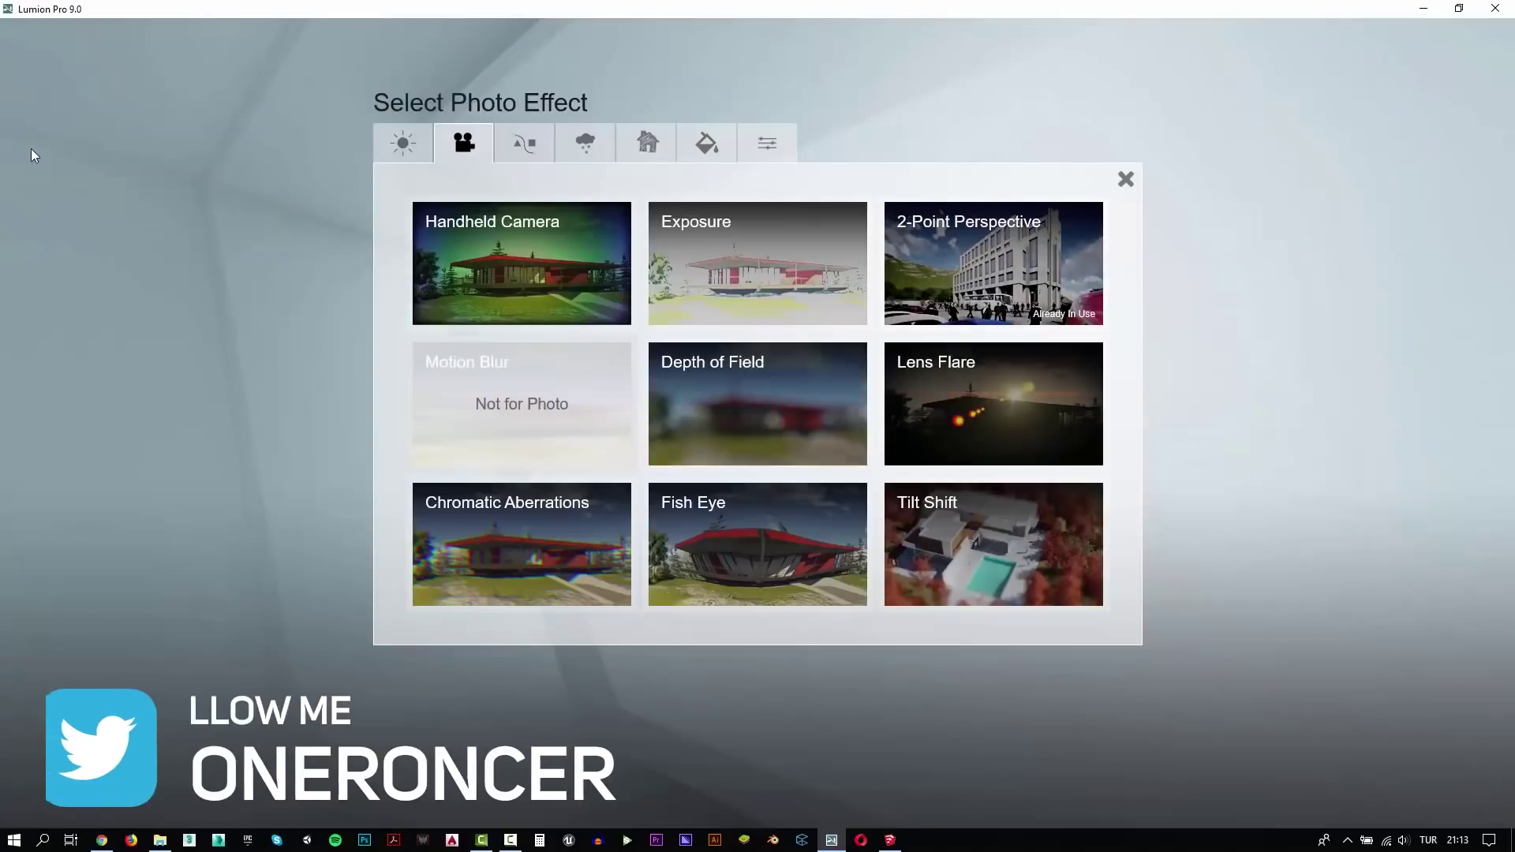
{"action": "left_click", "coordinate": [601, 149]}
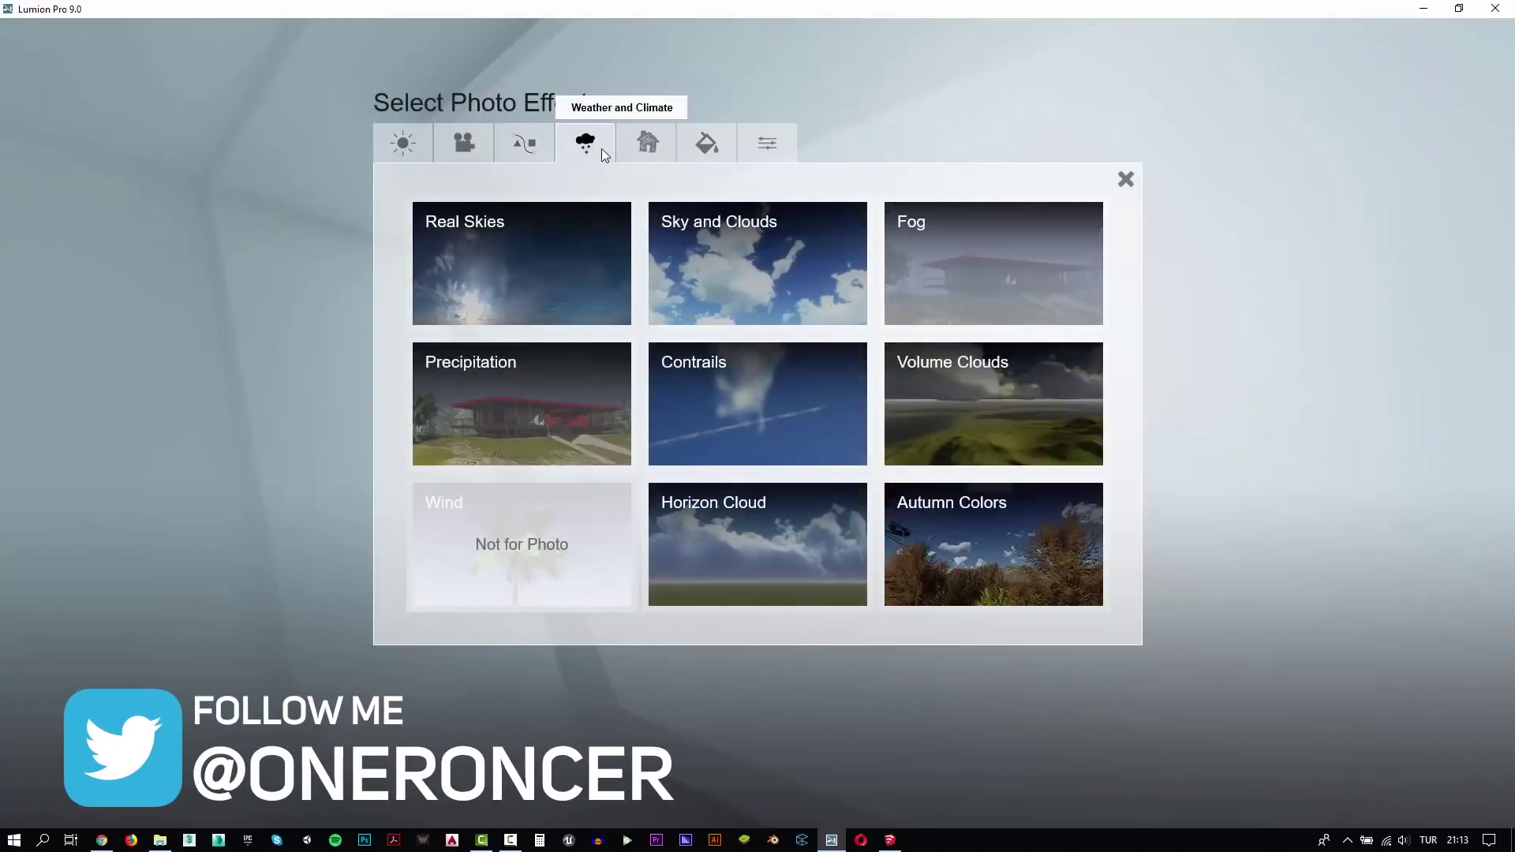
{"action": "left_click", "coordinate": [564, 249]}
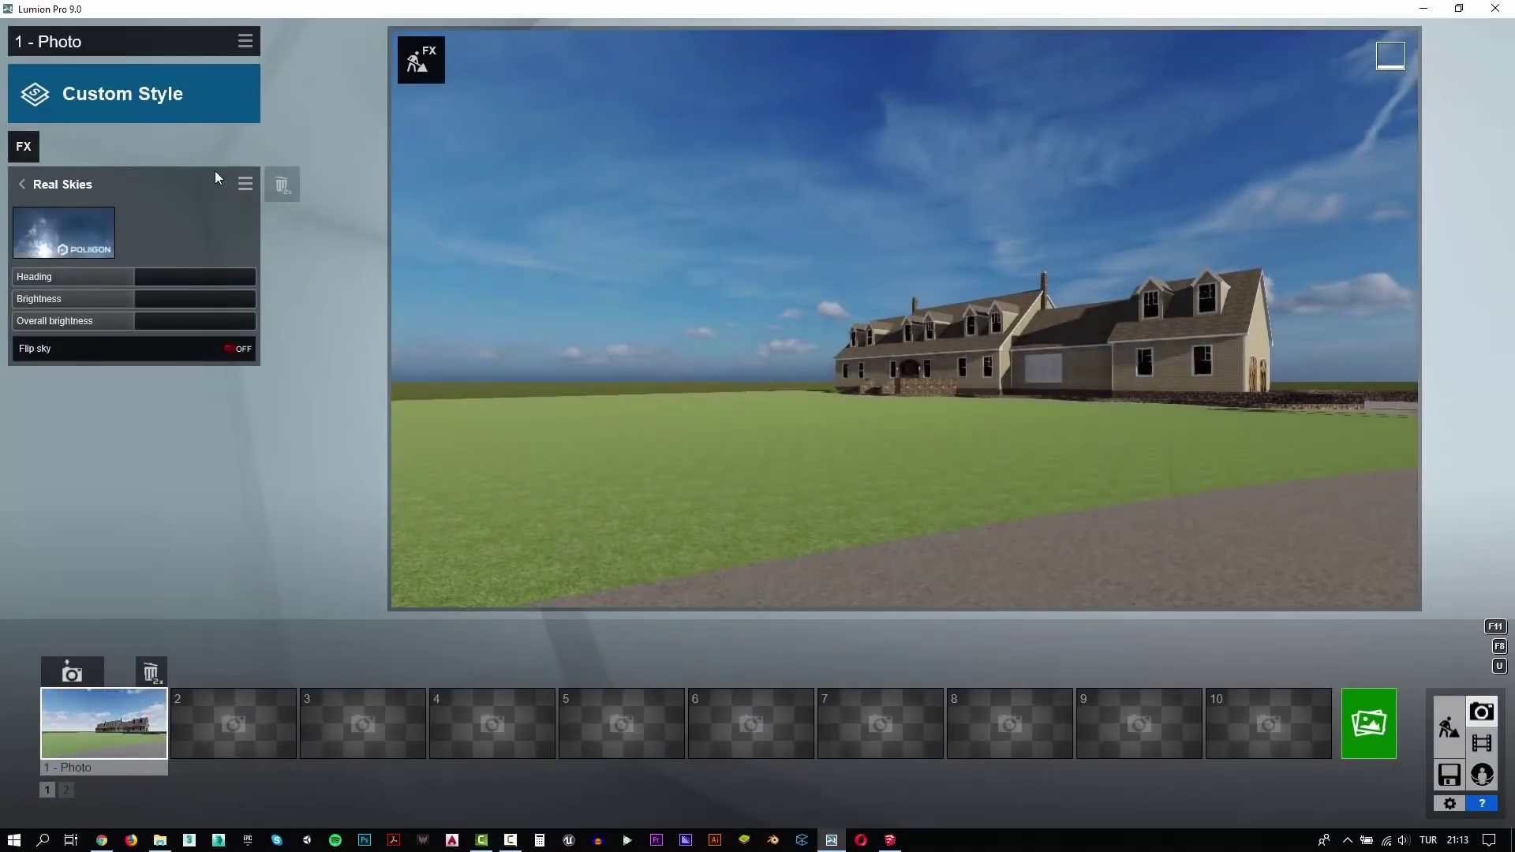
{"action": "left_click", "coordinate": [111, 106]}
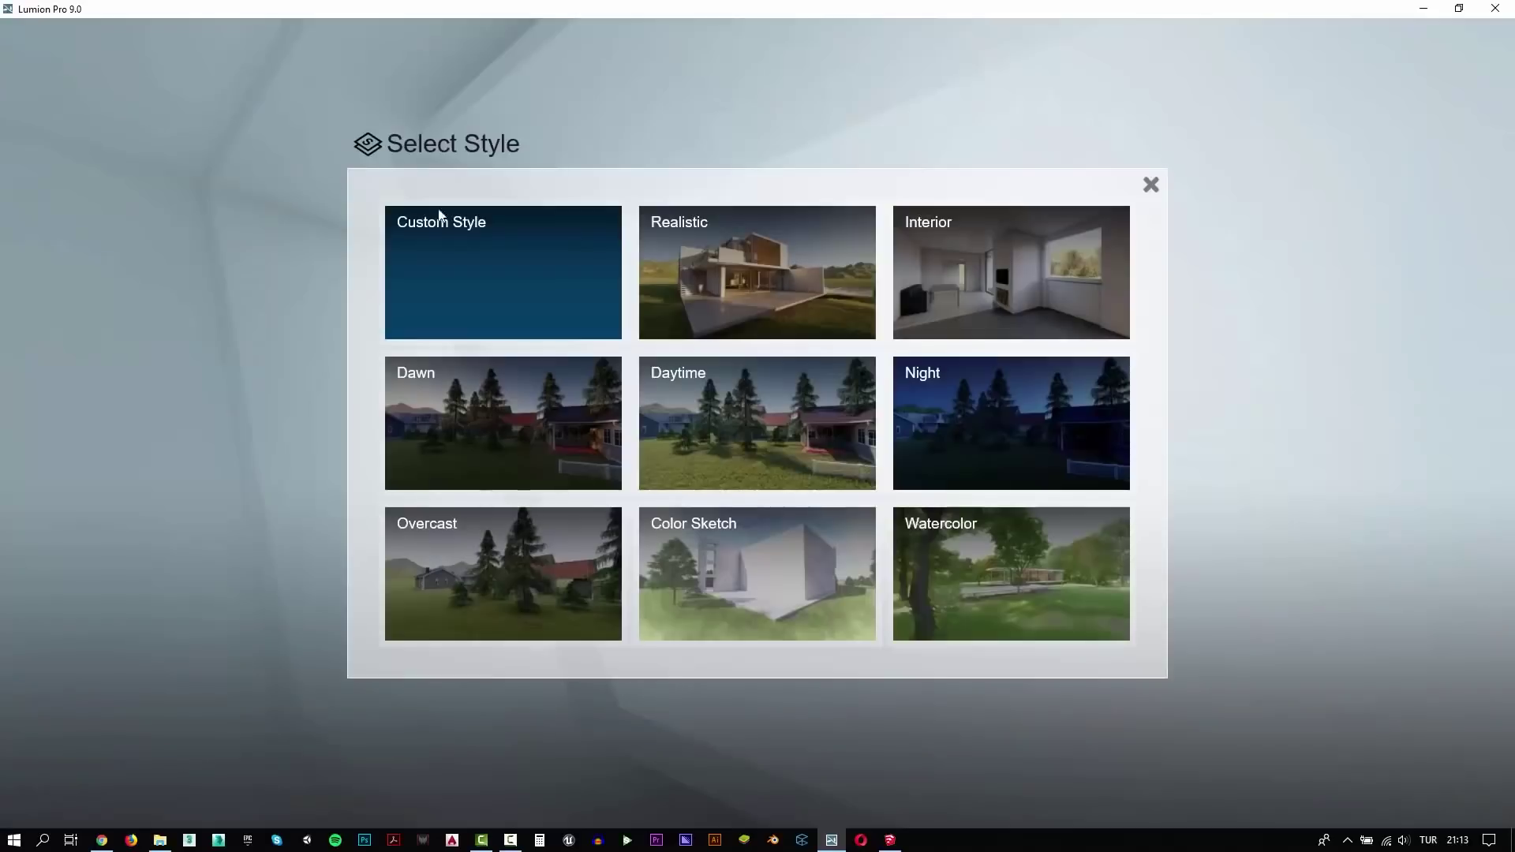
{"action": "left_click", "coordinate": [750, 436]}
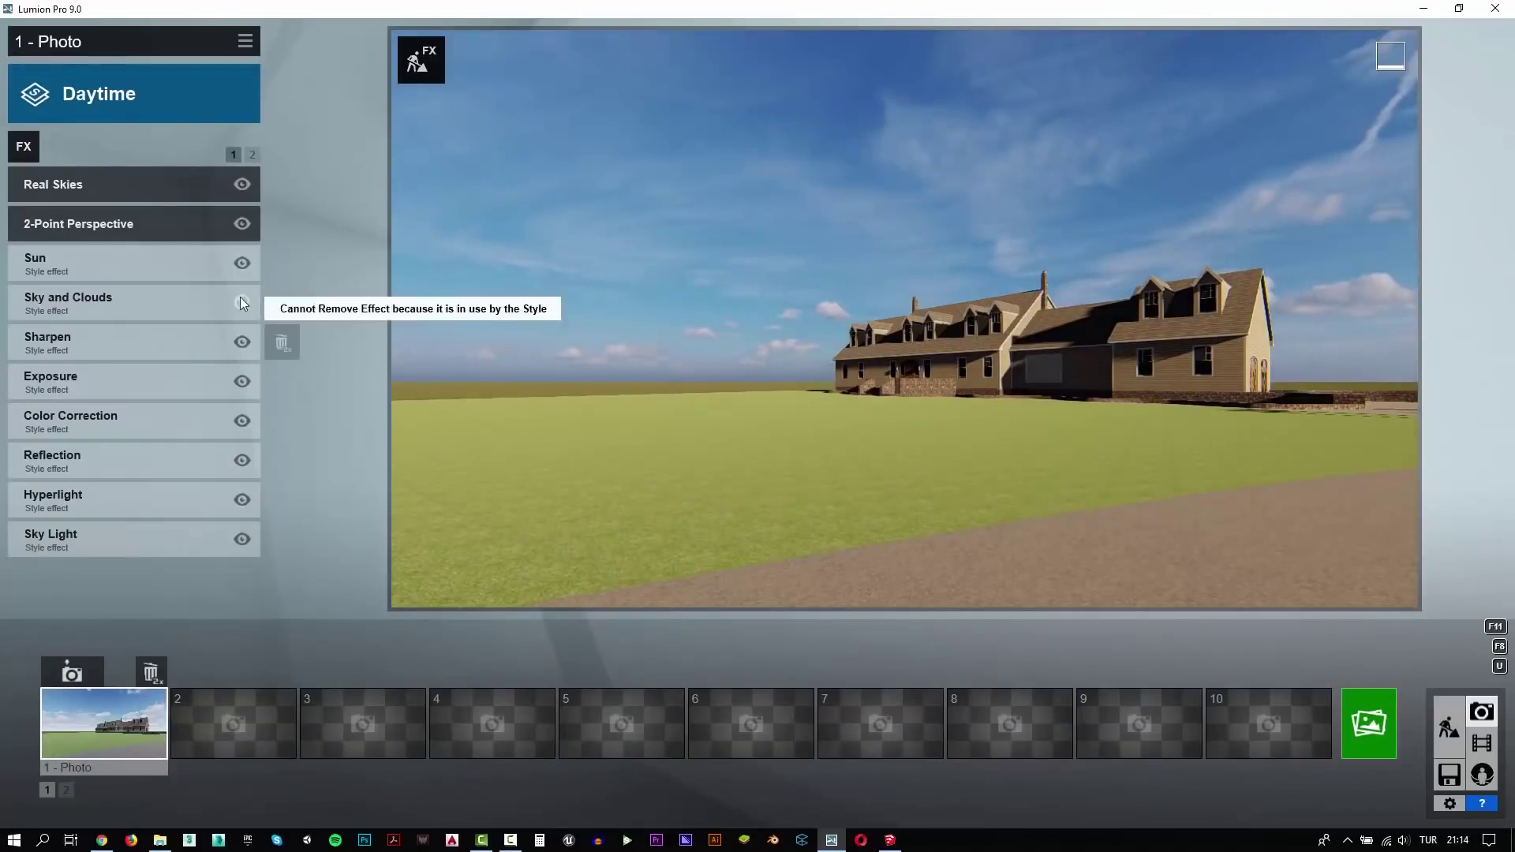
{"action": "left_click", "coordinate": [83, 198]}
{"action": "mouse_move", "coordinate": [132, 276]}
{"action": "left_mouse_down"}
{"action": "mouse_move", "coordinate": [1, 284]}
{"action": "mouse_move", "coordinate": [215, 277]}
{"action": "left_mouse_up"}
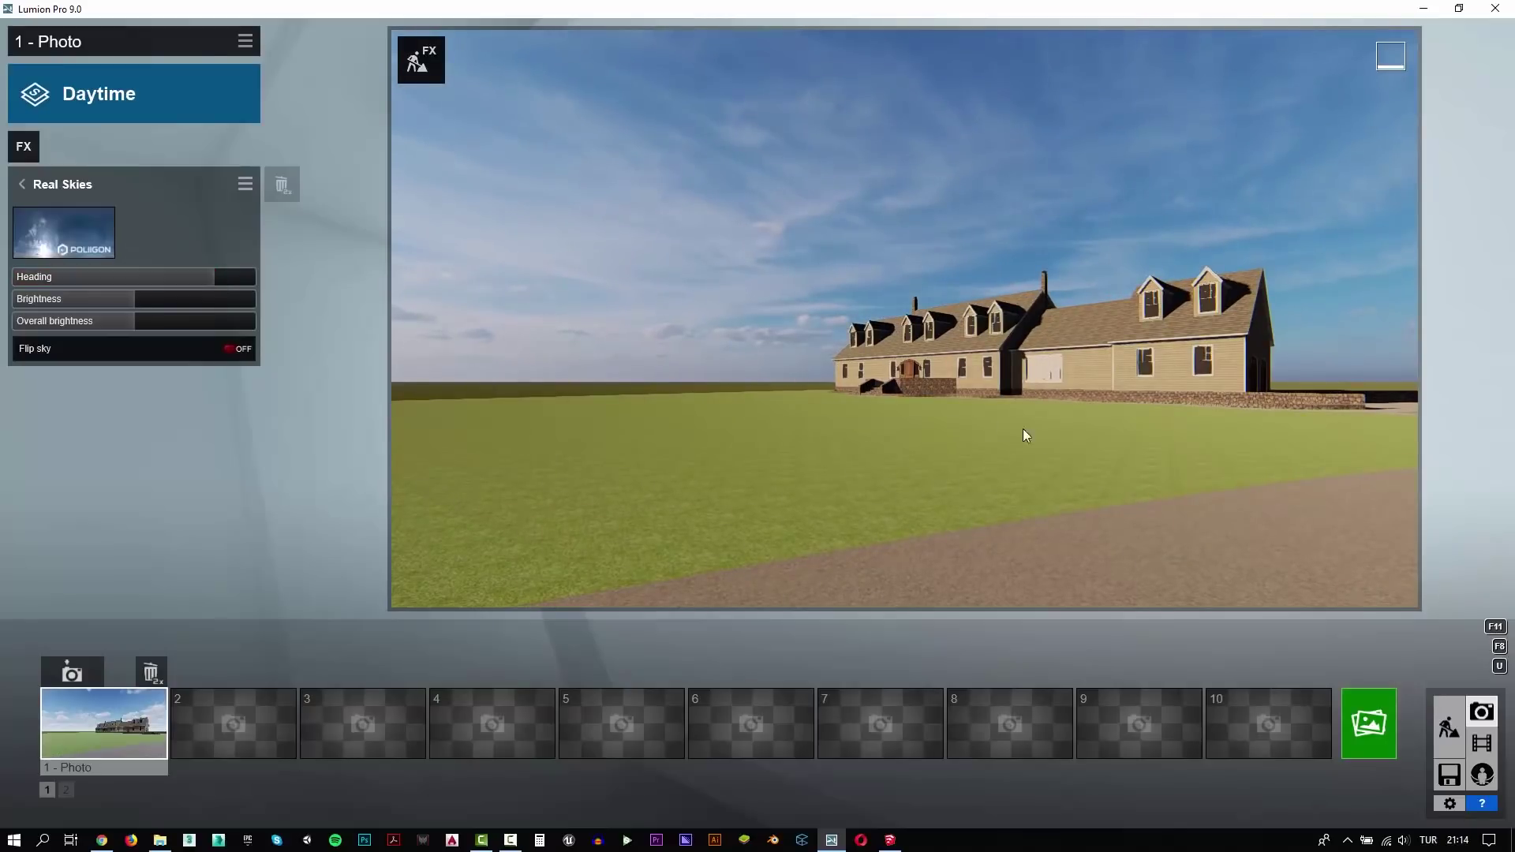
{"action": "left_click", "coordinate": [1447, 724]}
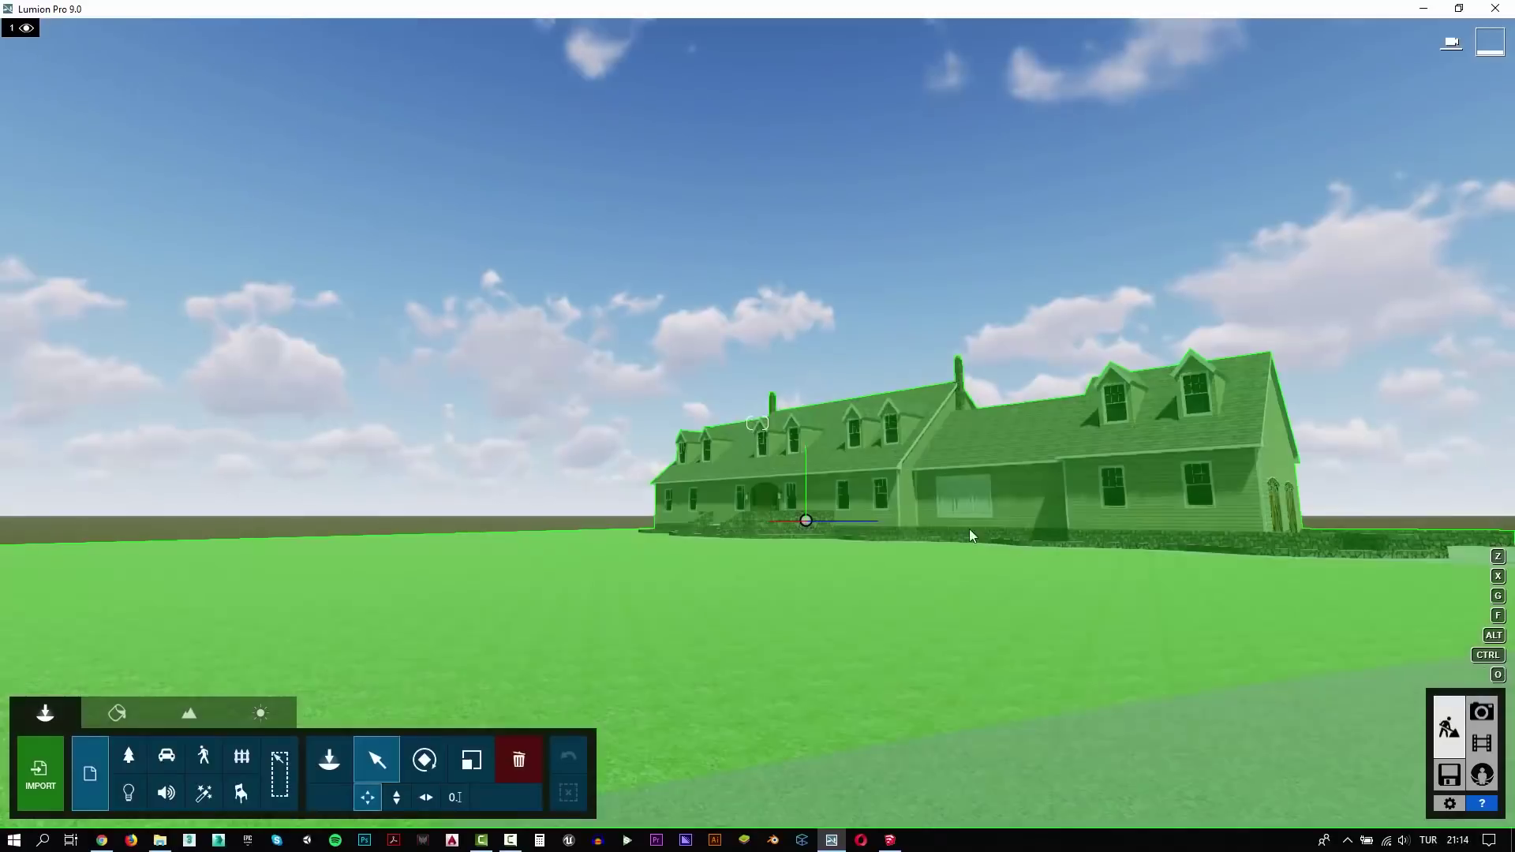
Step: Replace the ground material with Nature > 3D Grass > Wild Grass 02 and save it
{"action": "key", "text": "q"}
{"action": "right_click_drag", "start_coordinate": [860, 480], "coordinate": [868, 615]}
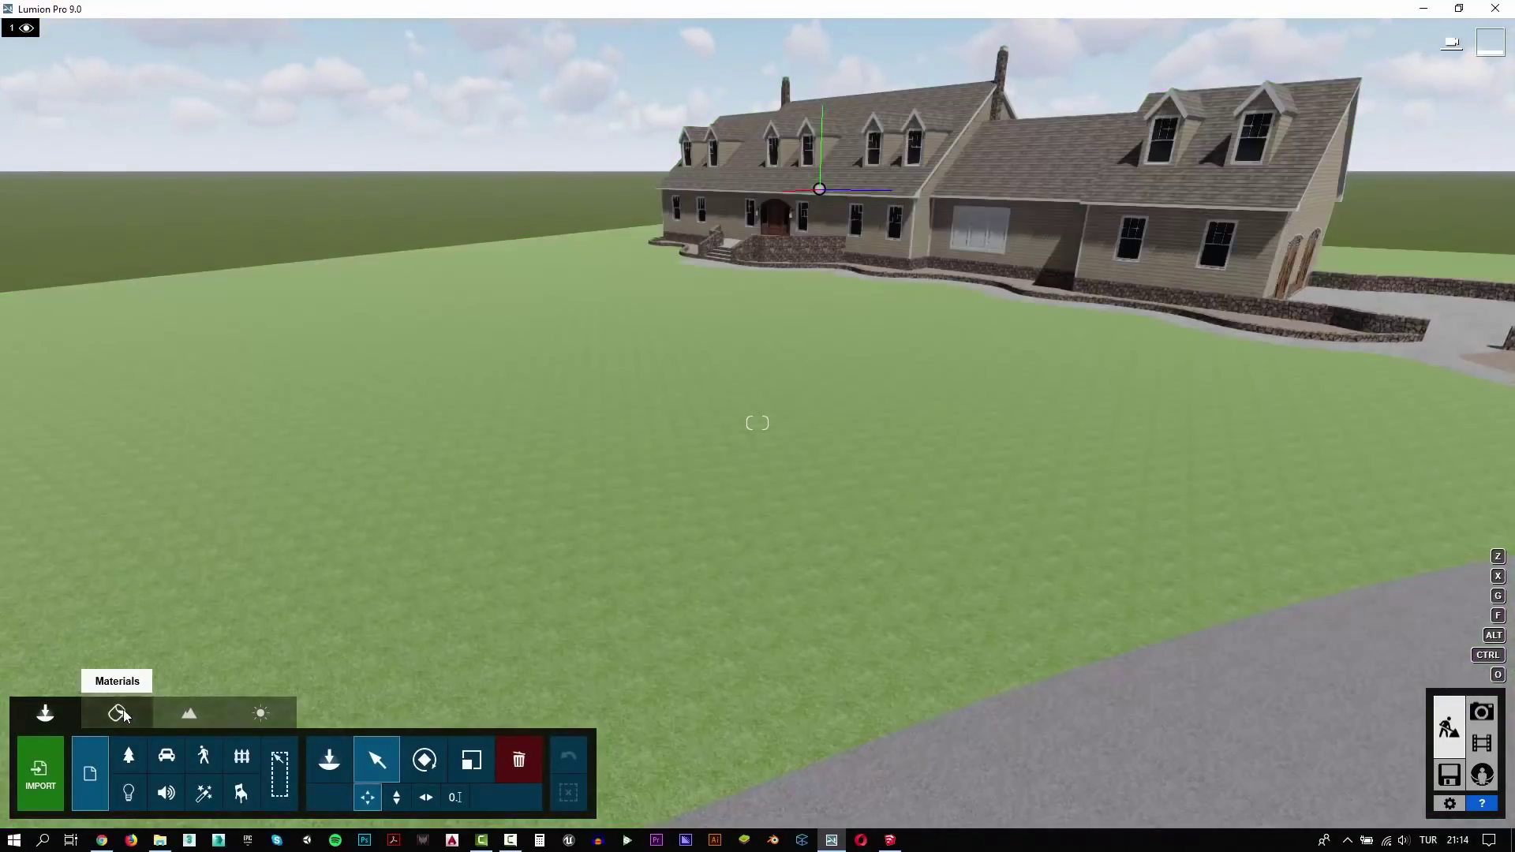
{"action": "left_click", "coordinate": [123, 714]}
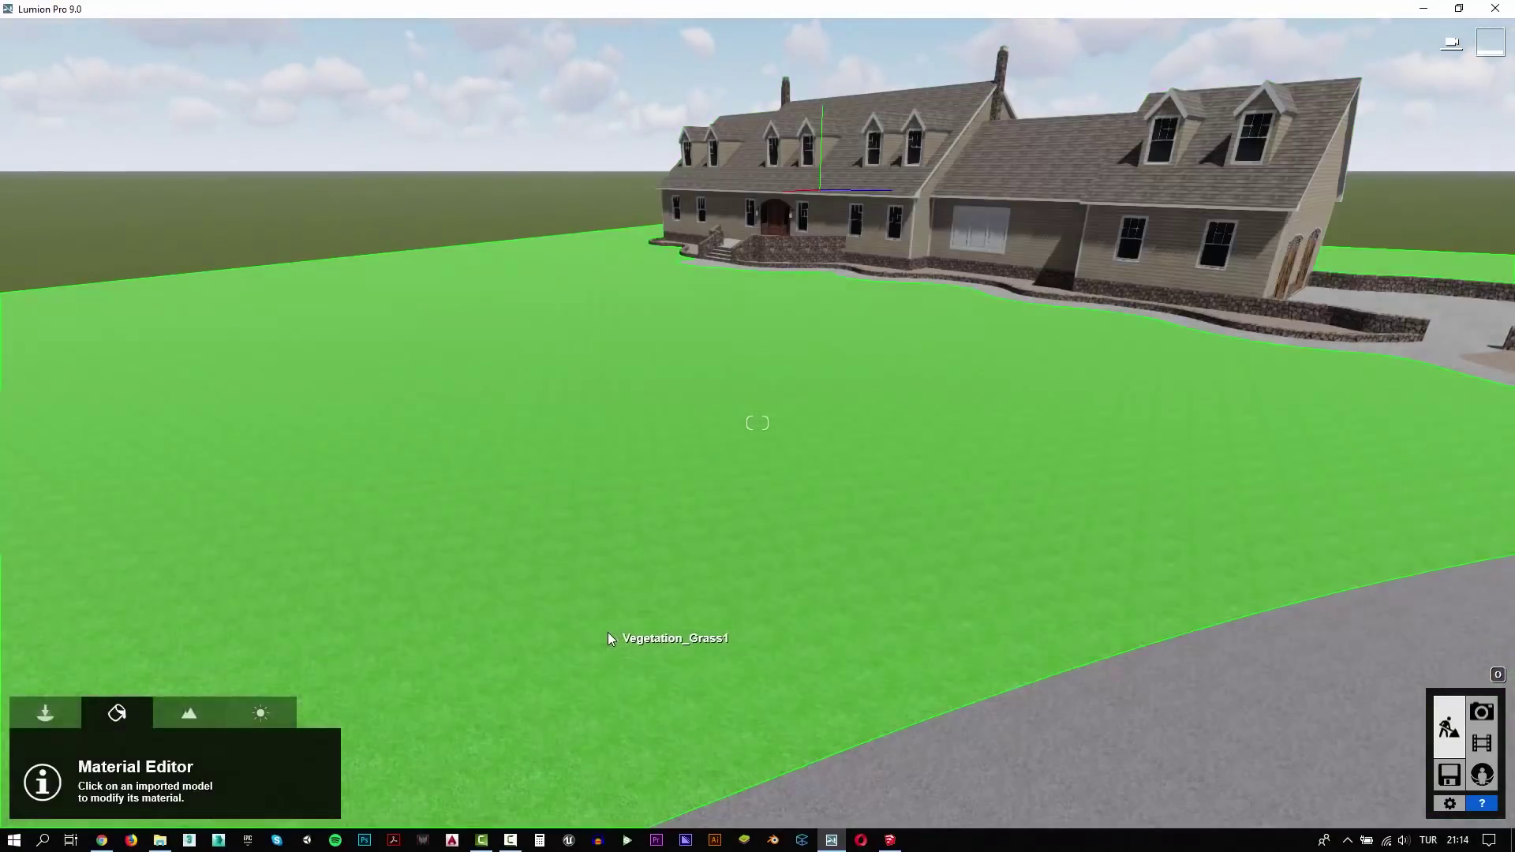
{"action": "left_click", "coordinate": [349, 419]}
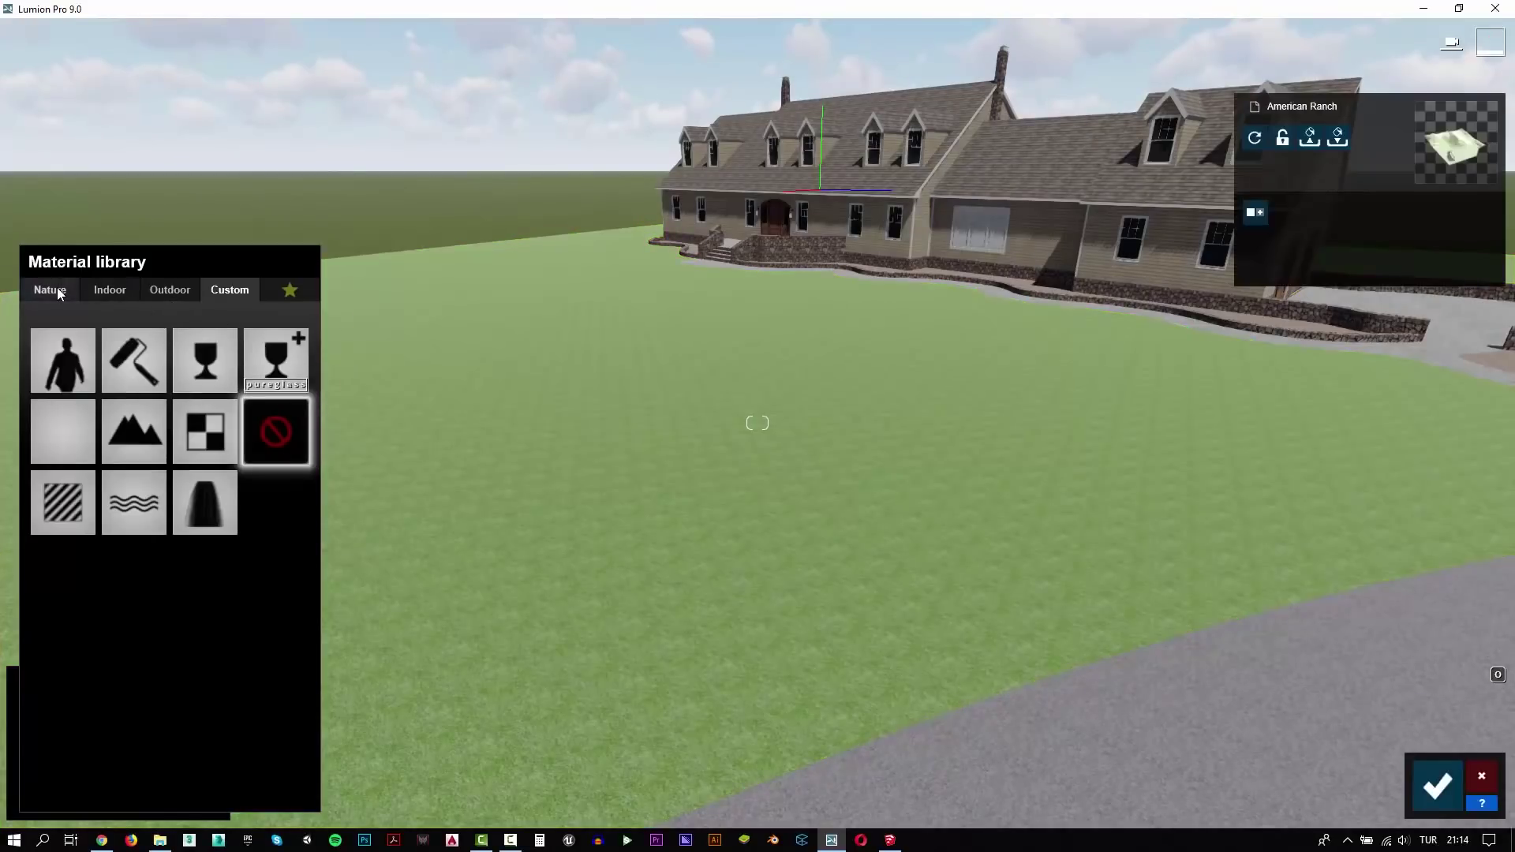
{"action": "left_click", "coordinate": [53, 289]}
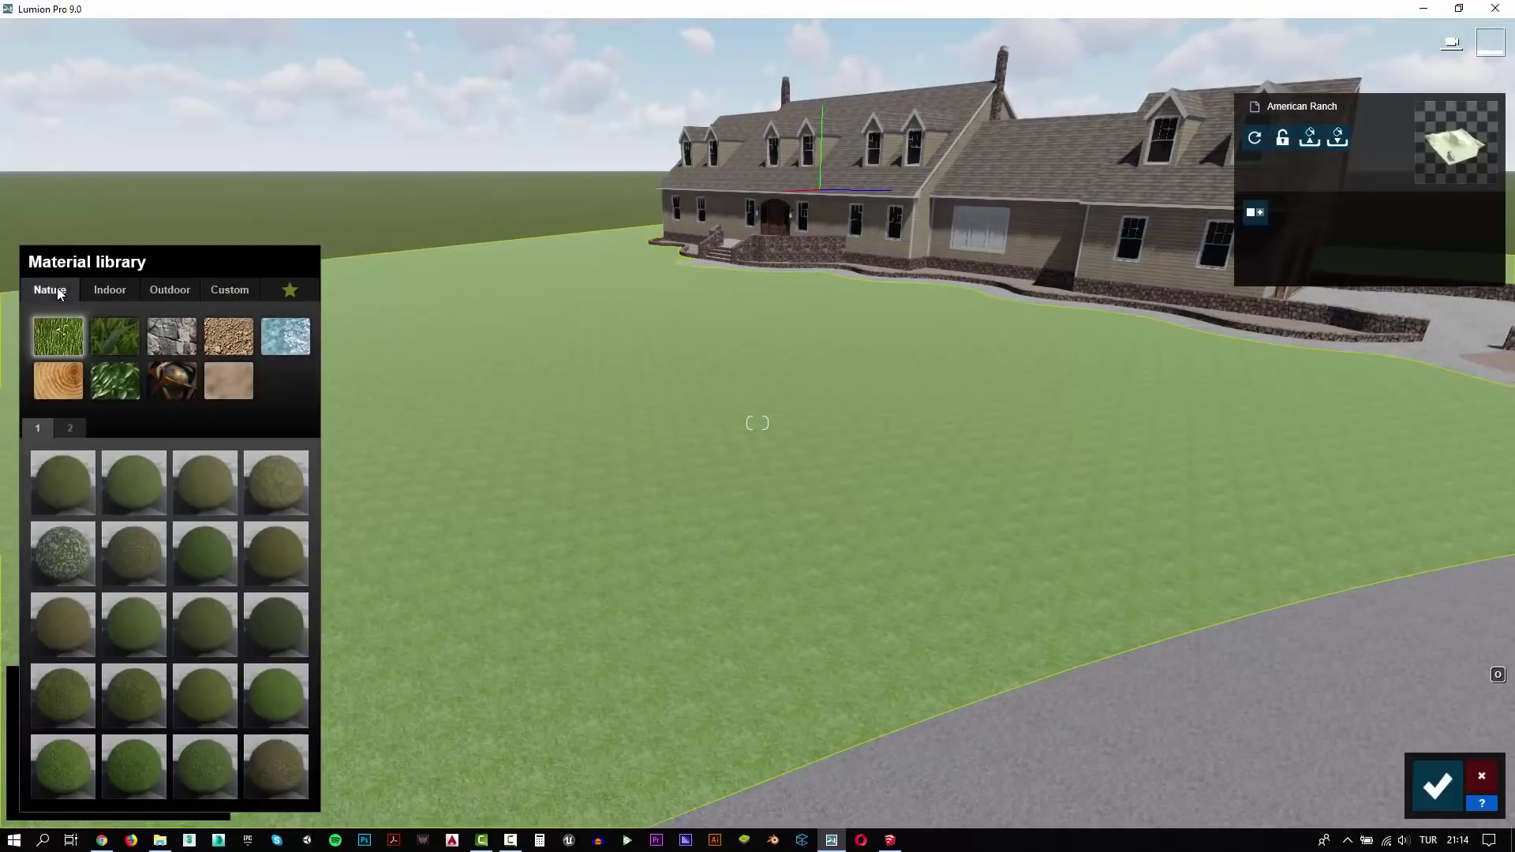
{"action": "left_click", "coordinate": [115, 338]}
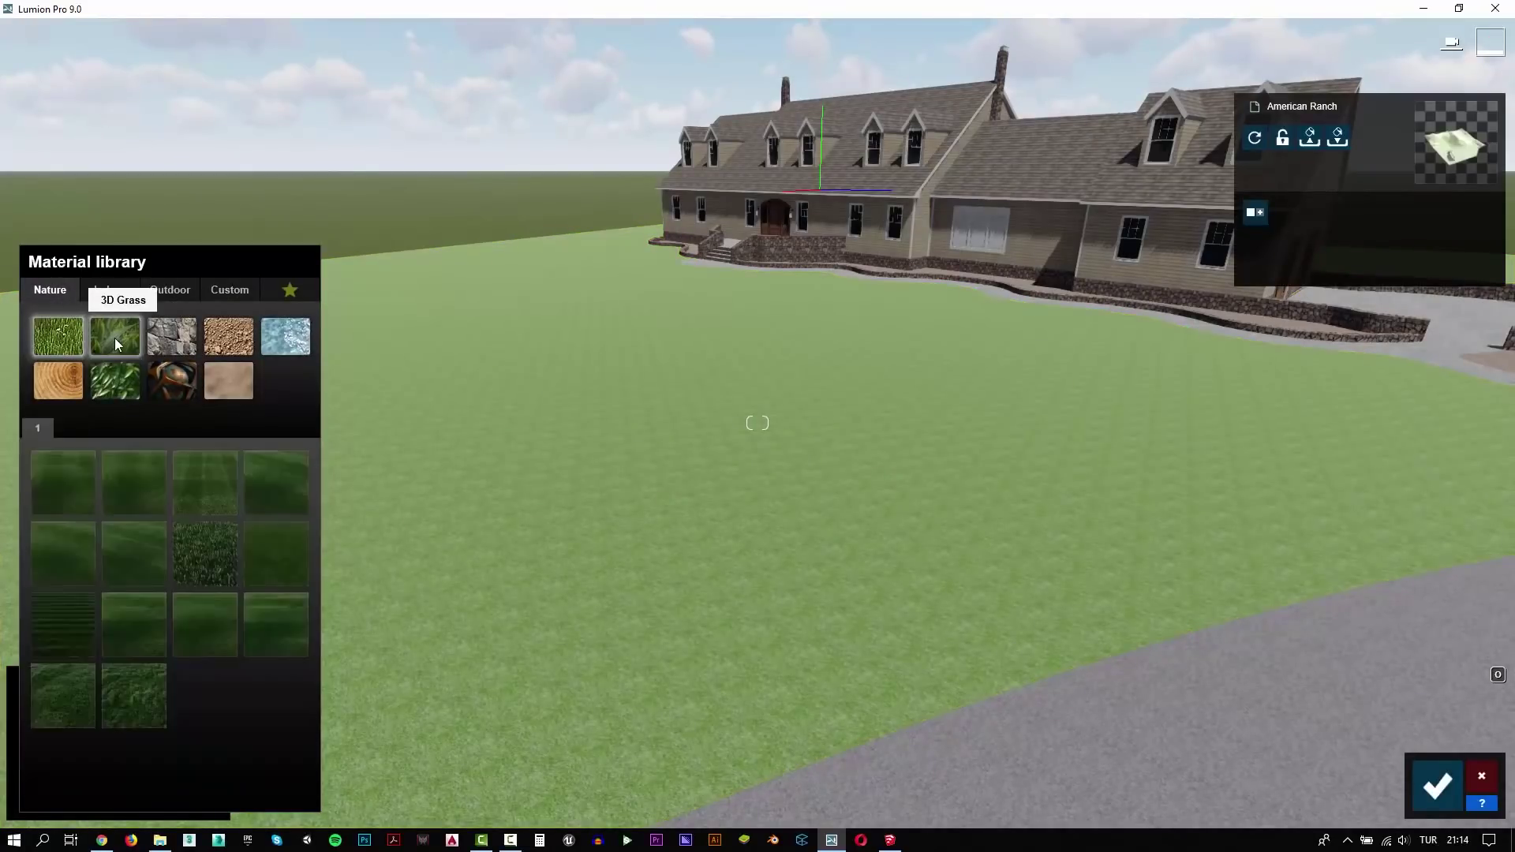
{"action": "left_click", "coordinate": [136, 692]}
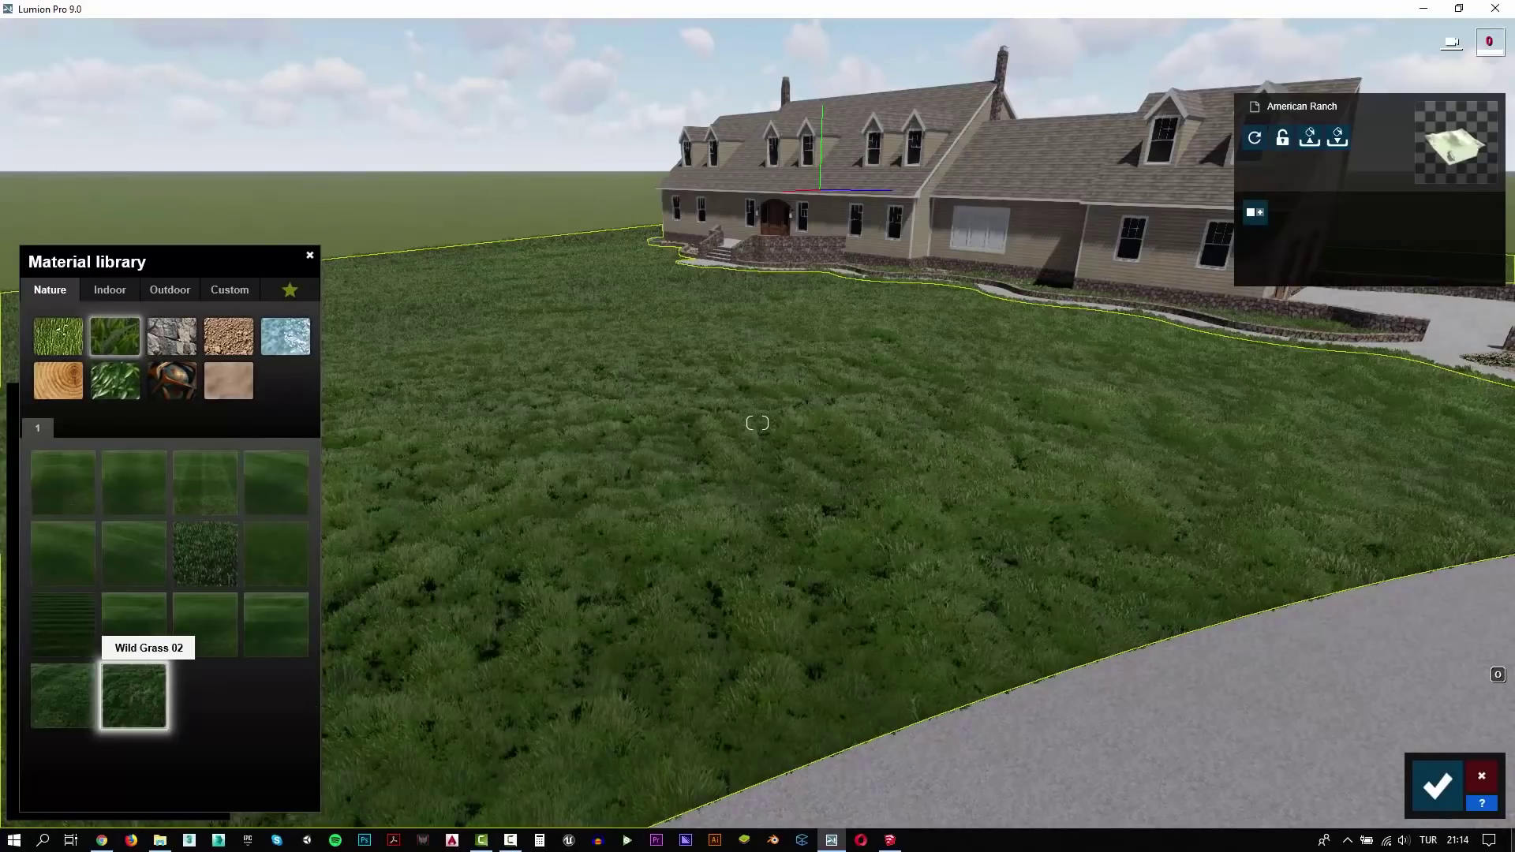
{"action": "left_click", "coordinate": [1430, 789]}
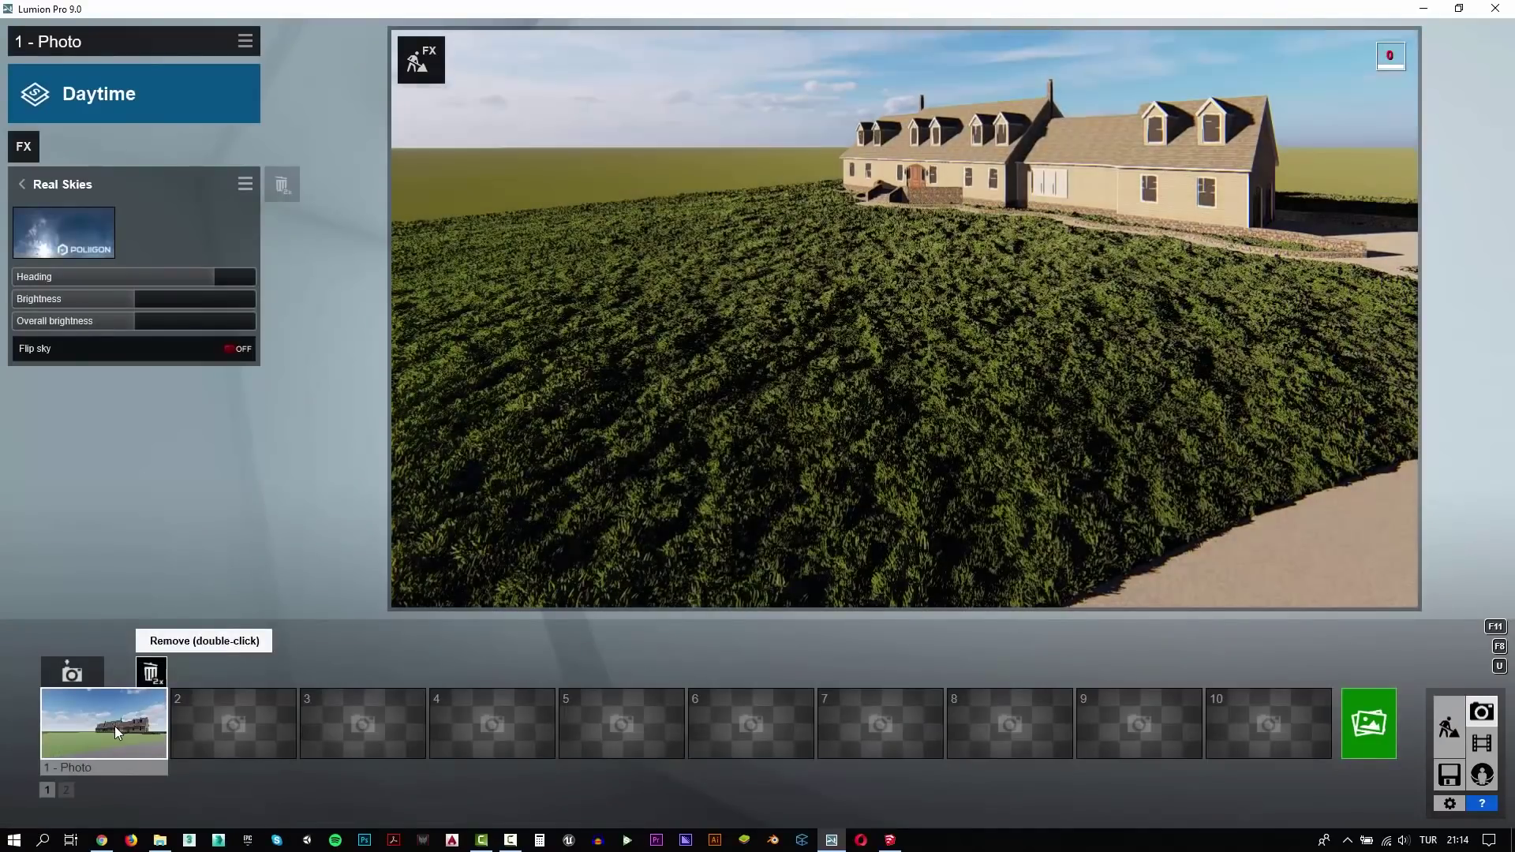
Step: Recall photo 1's camera, turn off Depth of Field, and set focal length to 20mm
{"action": "key", "text": "shift+1"}
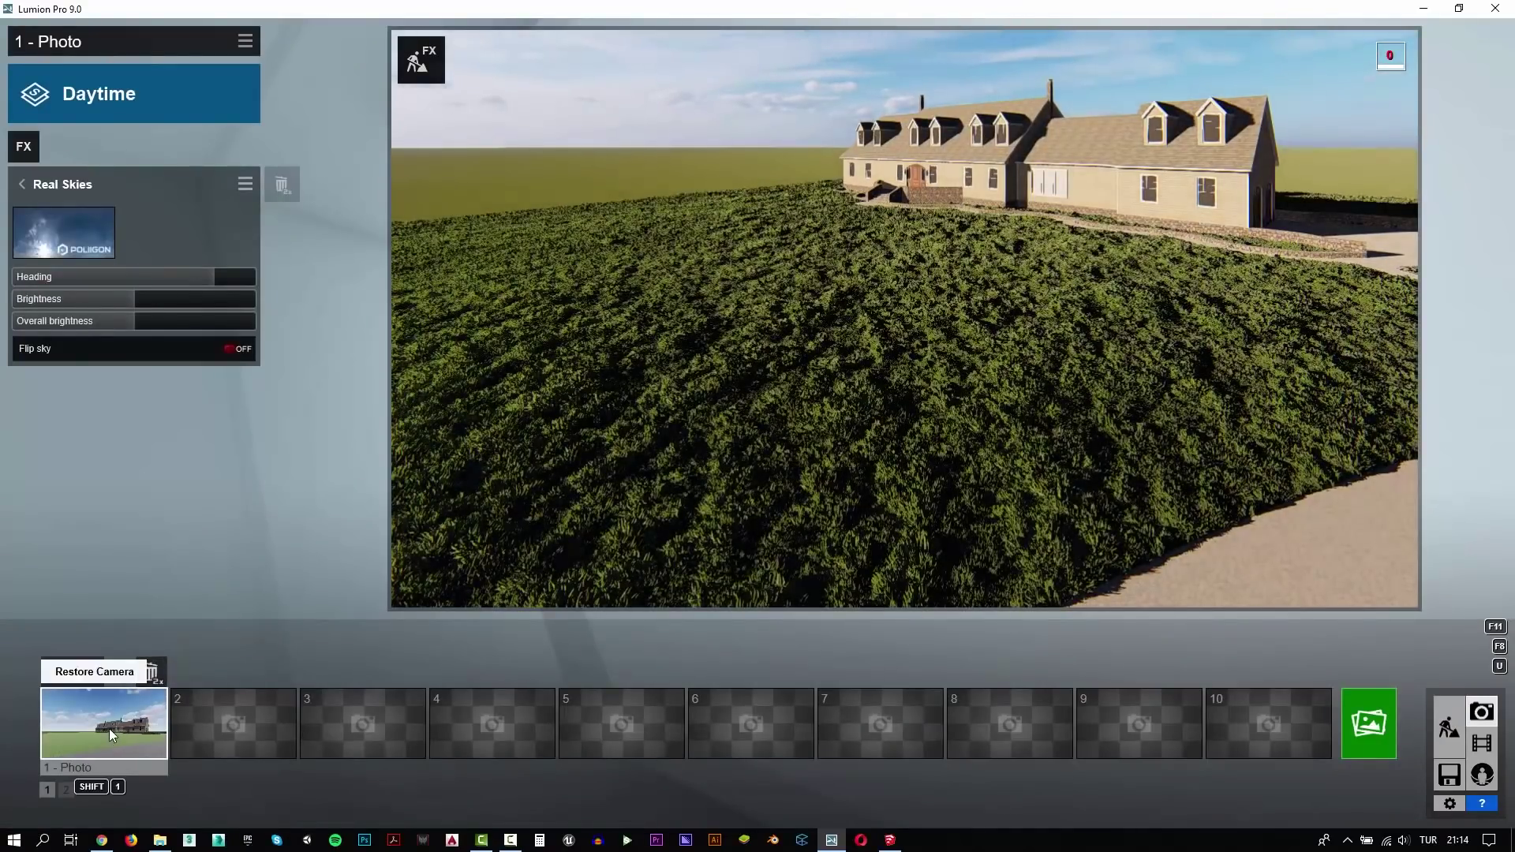
{"action": "left_click", "coordinate": [109, 728]}
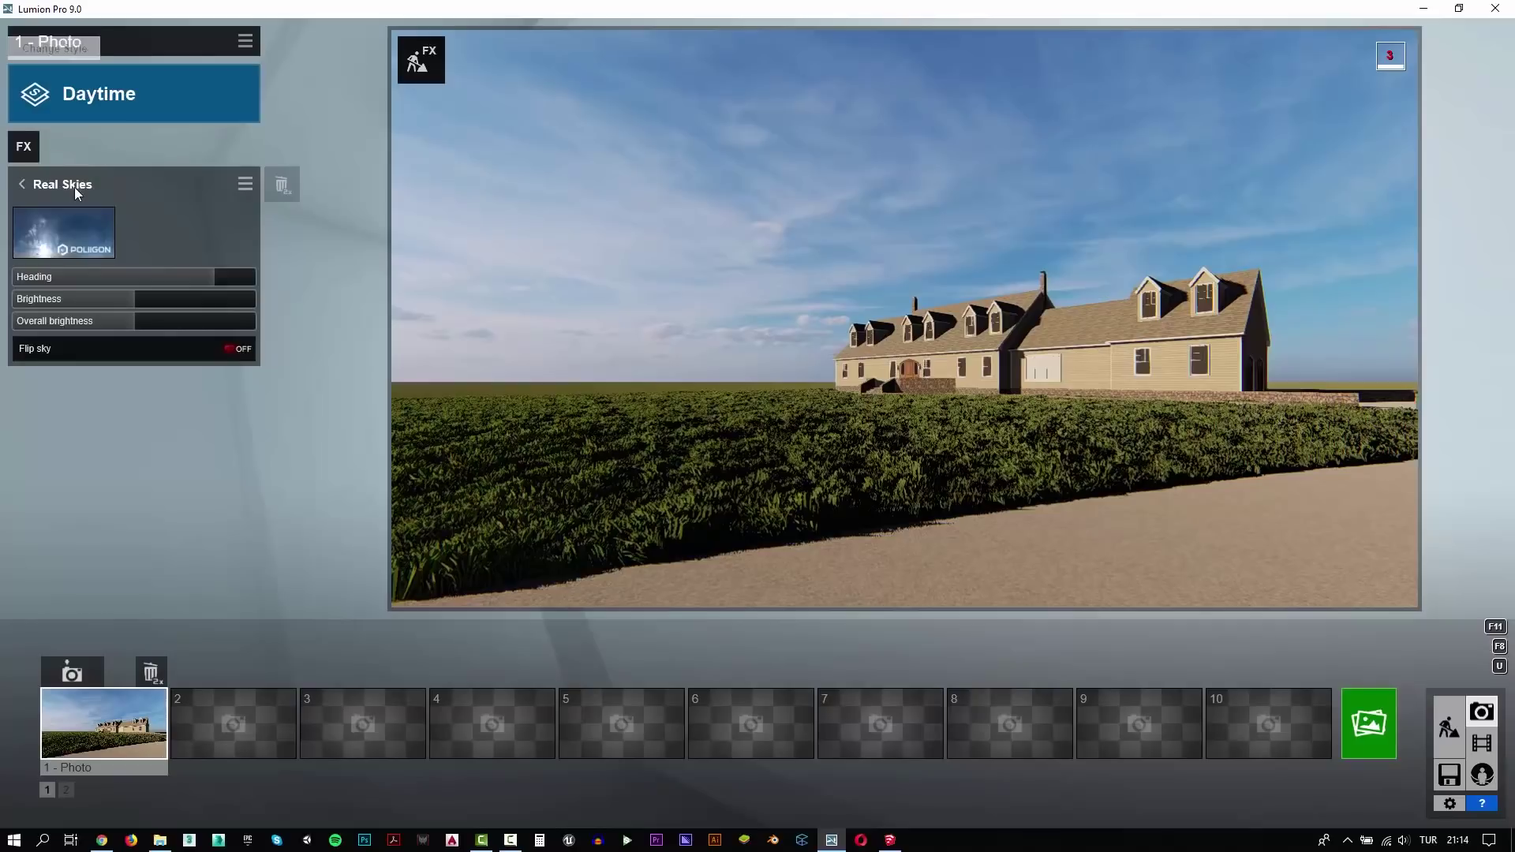
{"action": "left_click", "coordinate": [77, 191]}
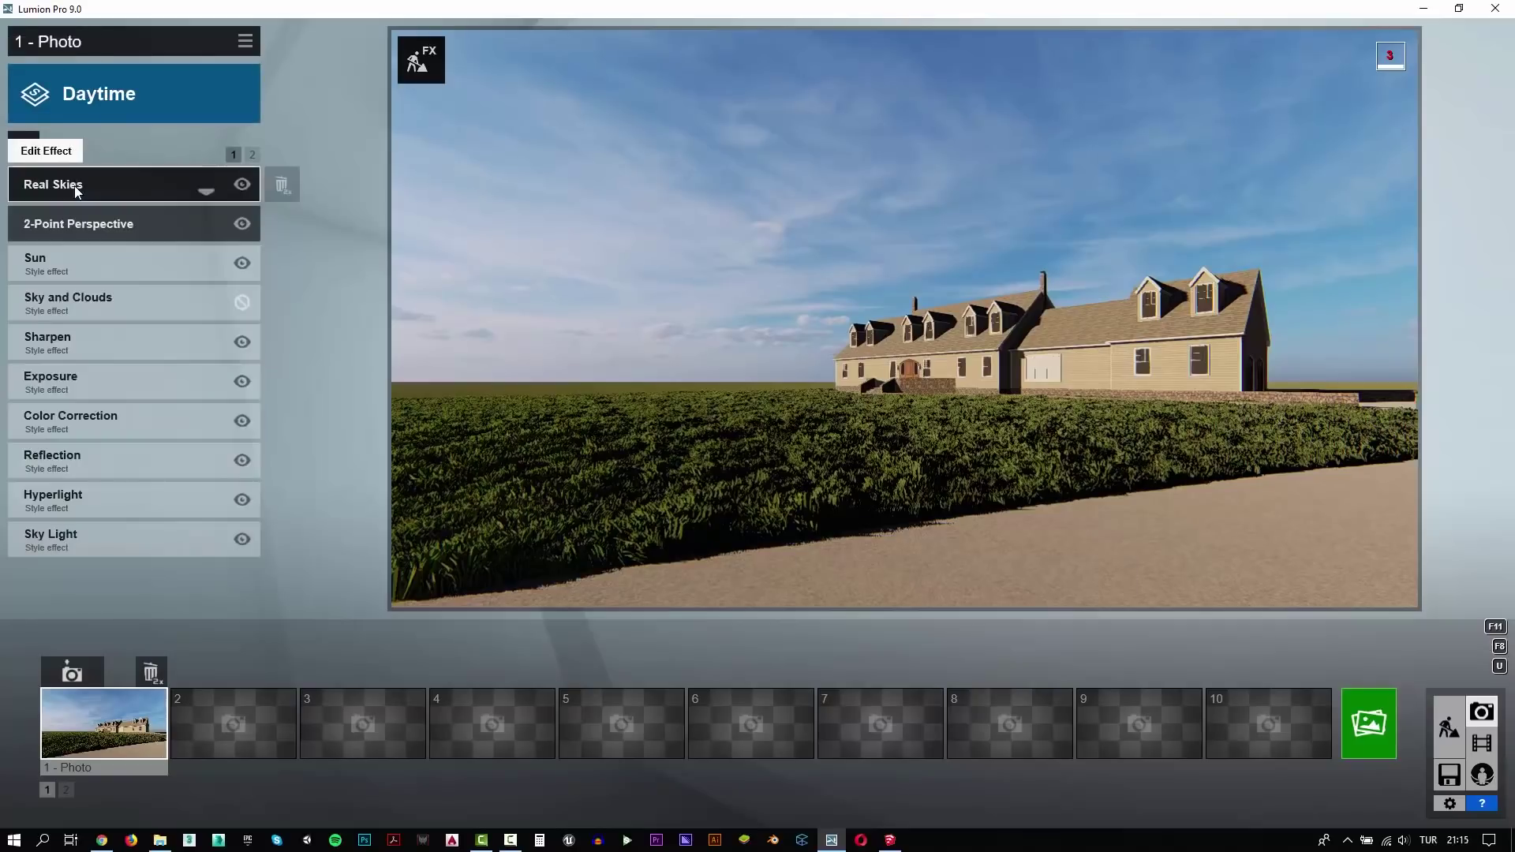
{"action": "mouse_move", "coordinate": [242, 461]}
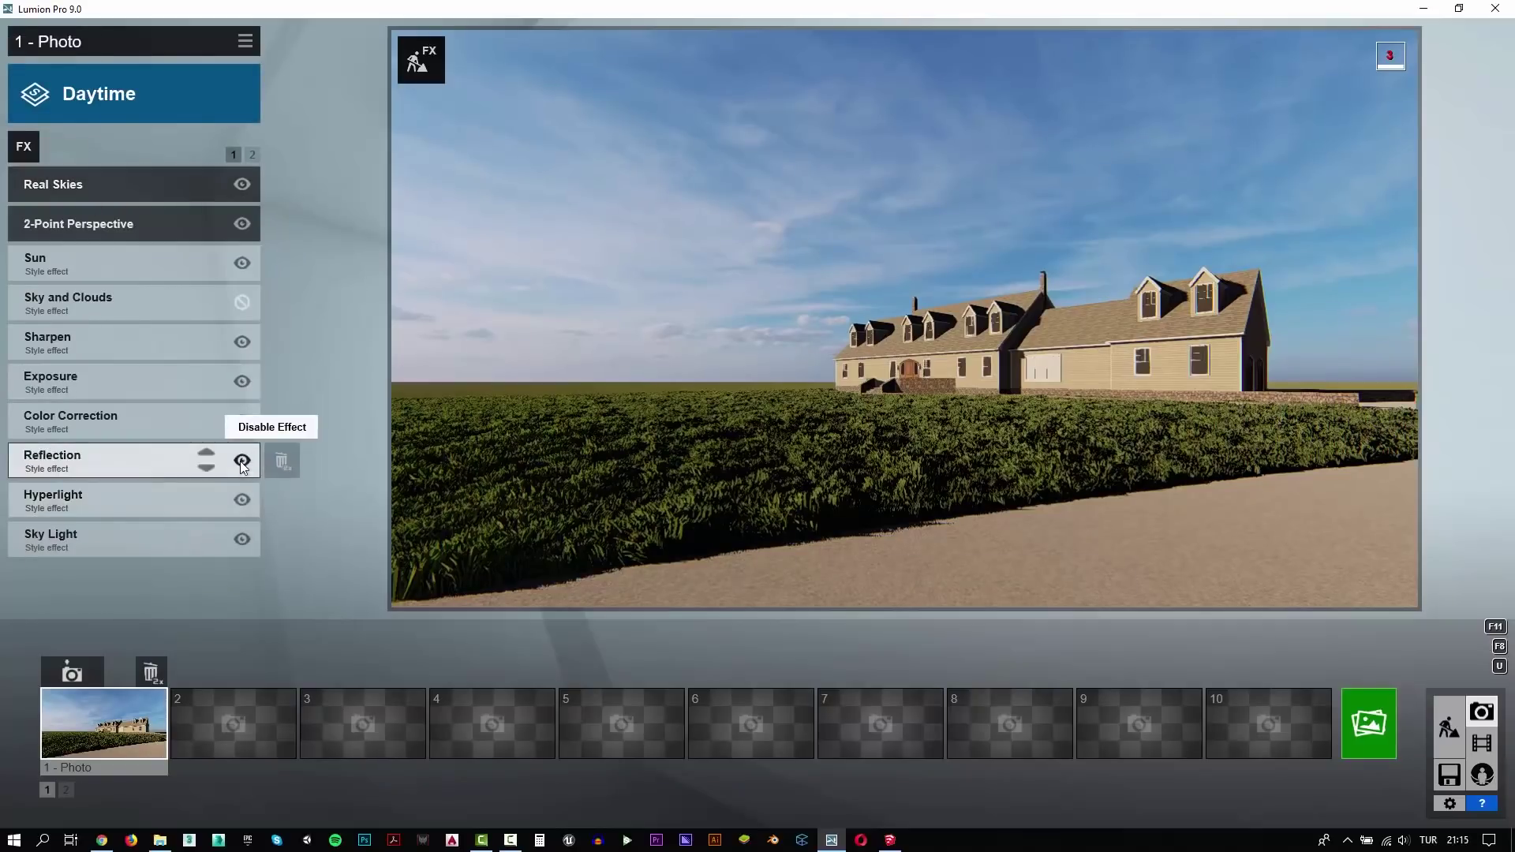
{"action": "left_click", "coordinate": [250, 155]}
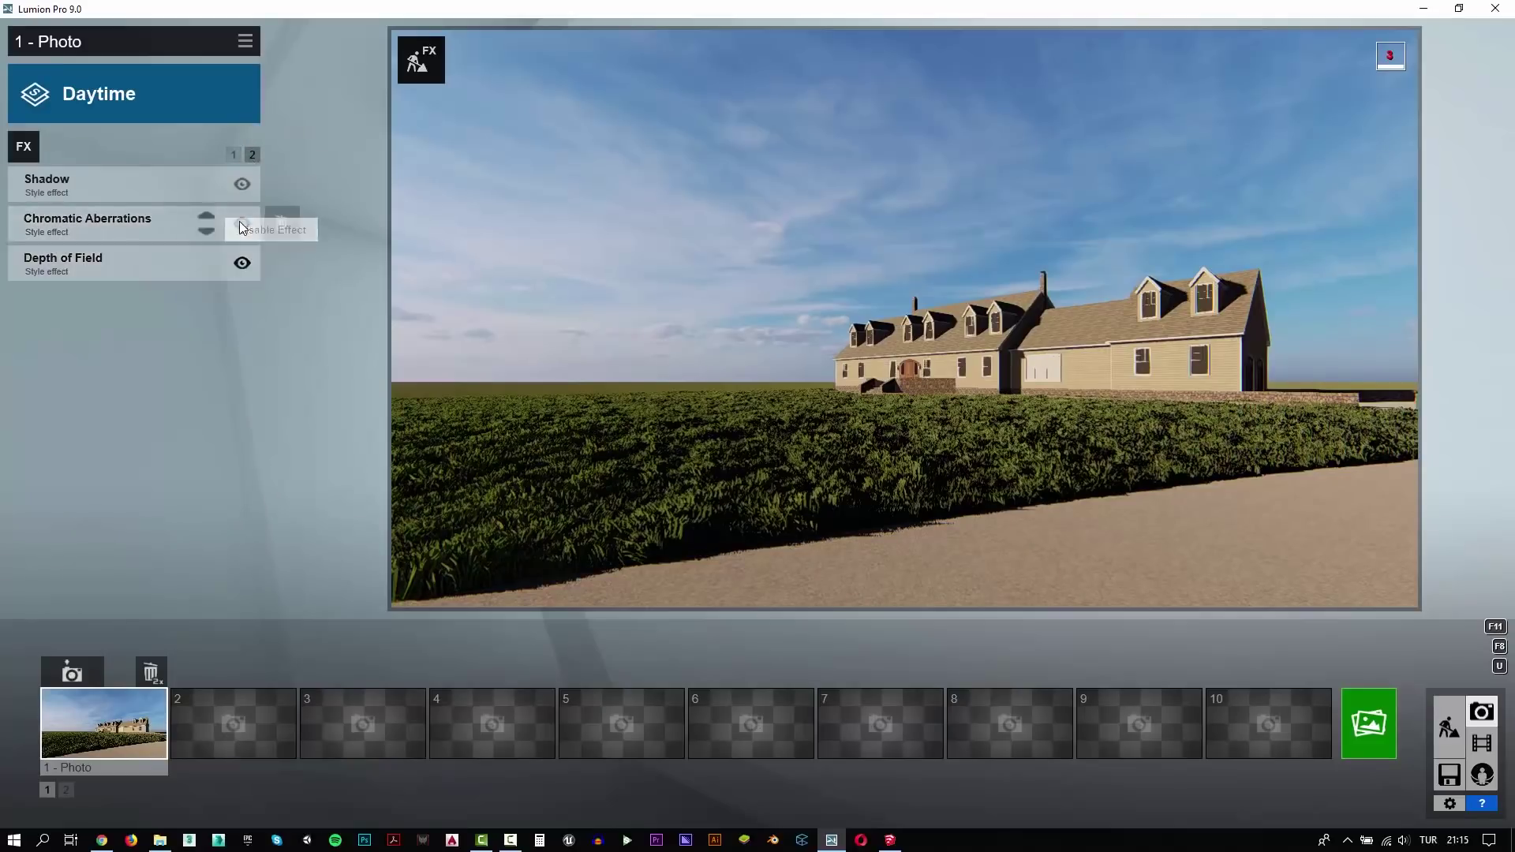
{"action": "mouse_move", "coordinate": [242, 262]}
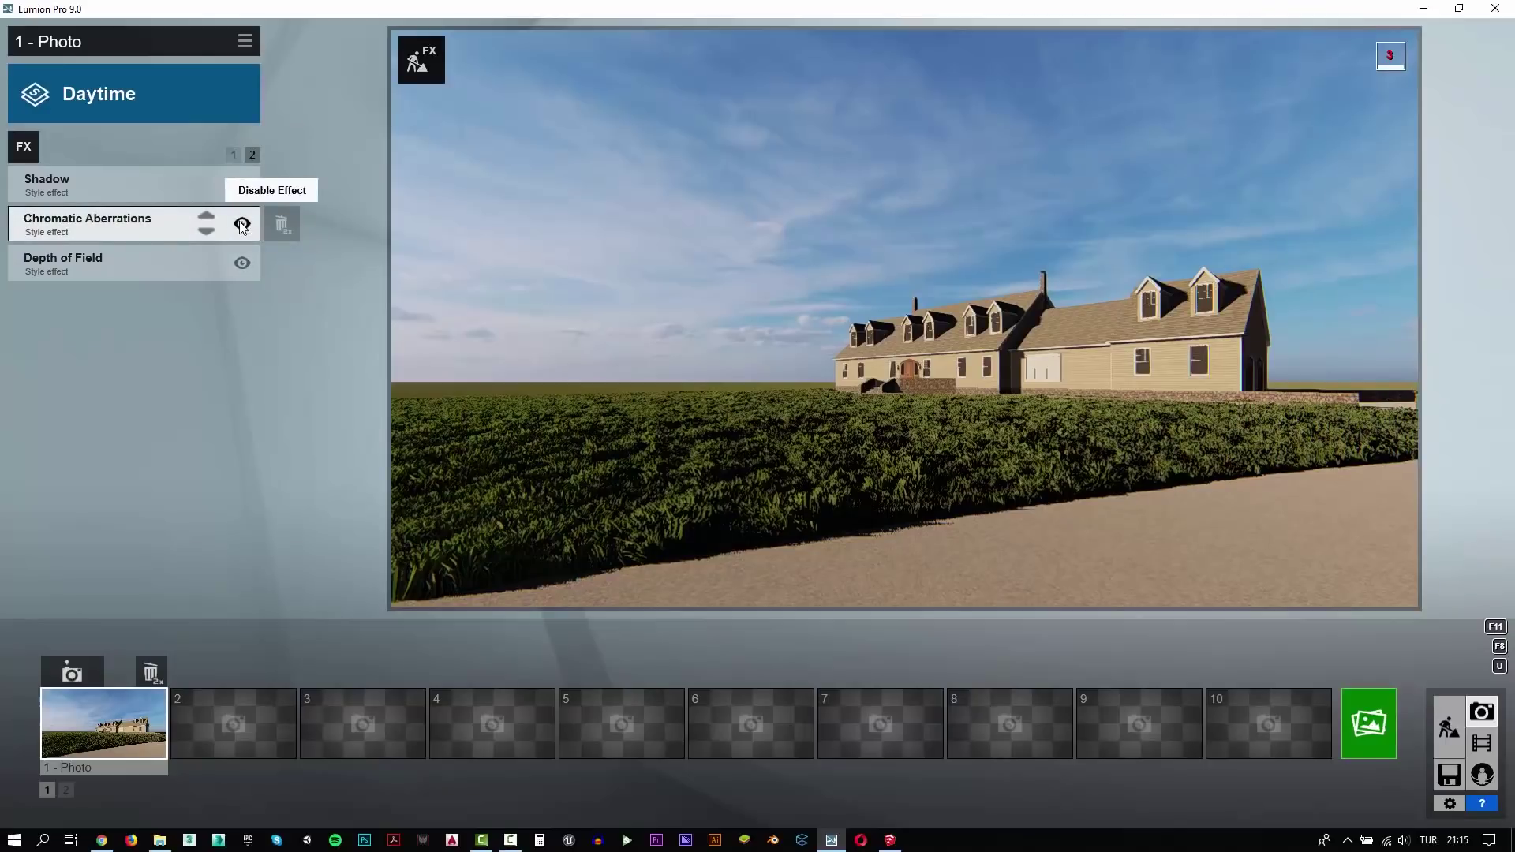
{"action": "left_click", "coordinate": [242, 264]}
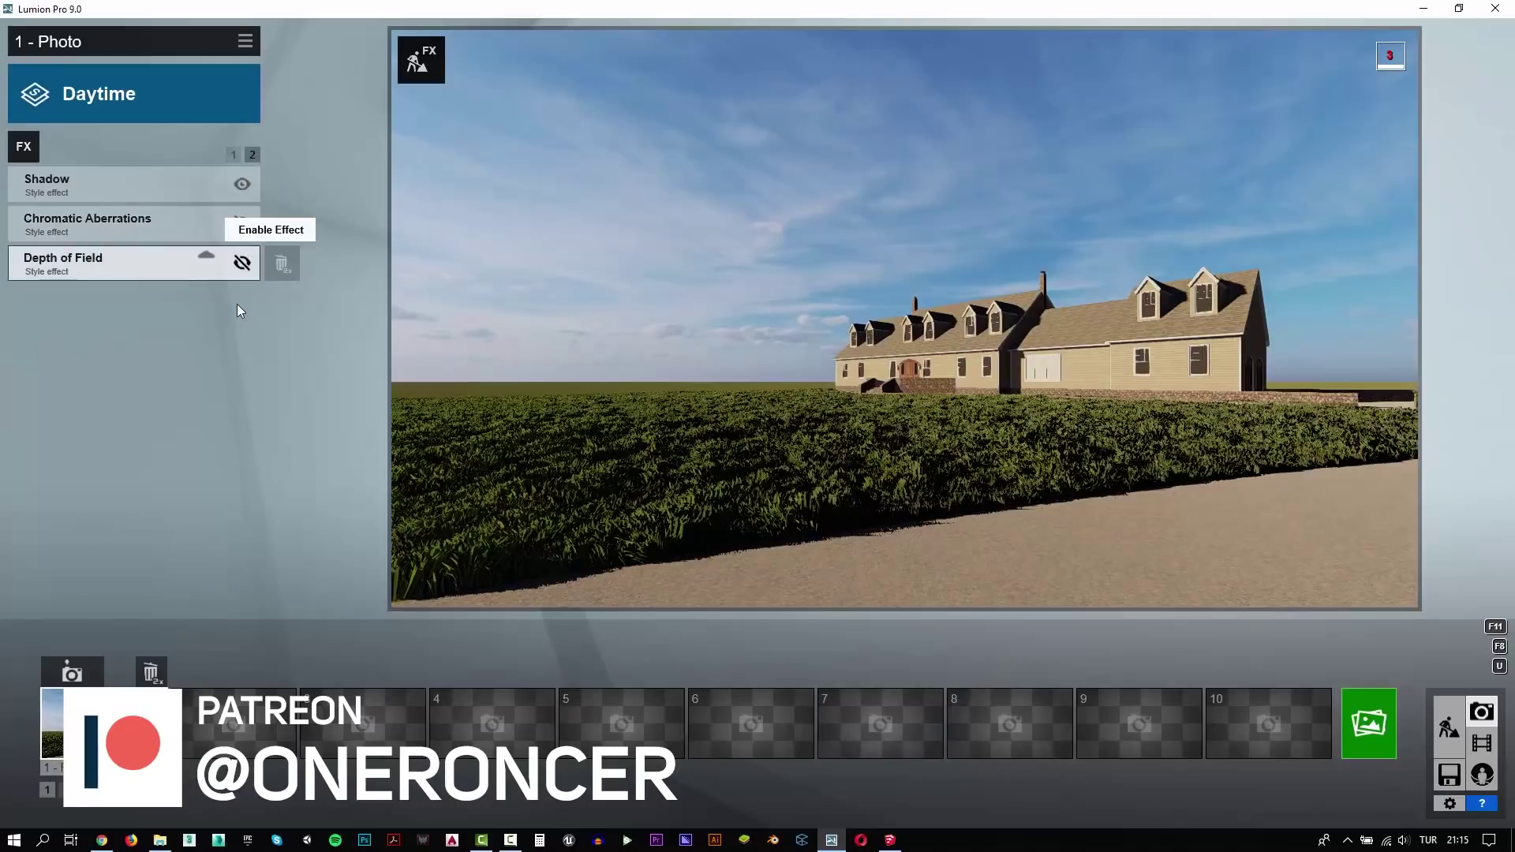
{"action": "left_click", "coordinate": [234, 156]}
{"action": "mouse_move", "coordinate": [906, 524]}
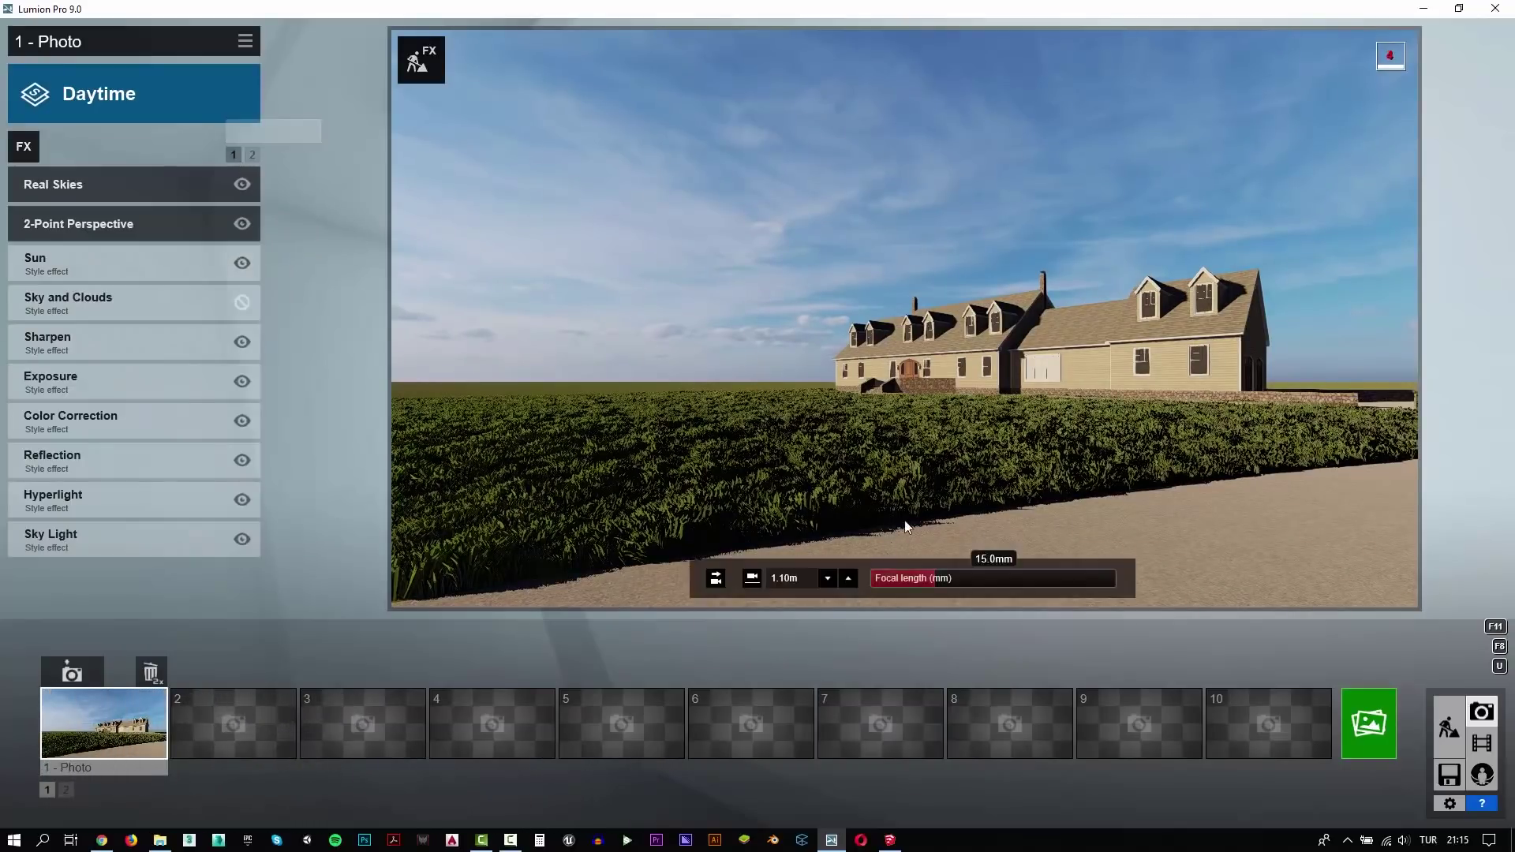
{"action": "left_click", "coordinate": [951, 581]}
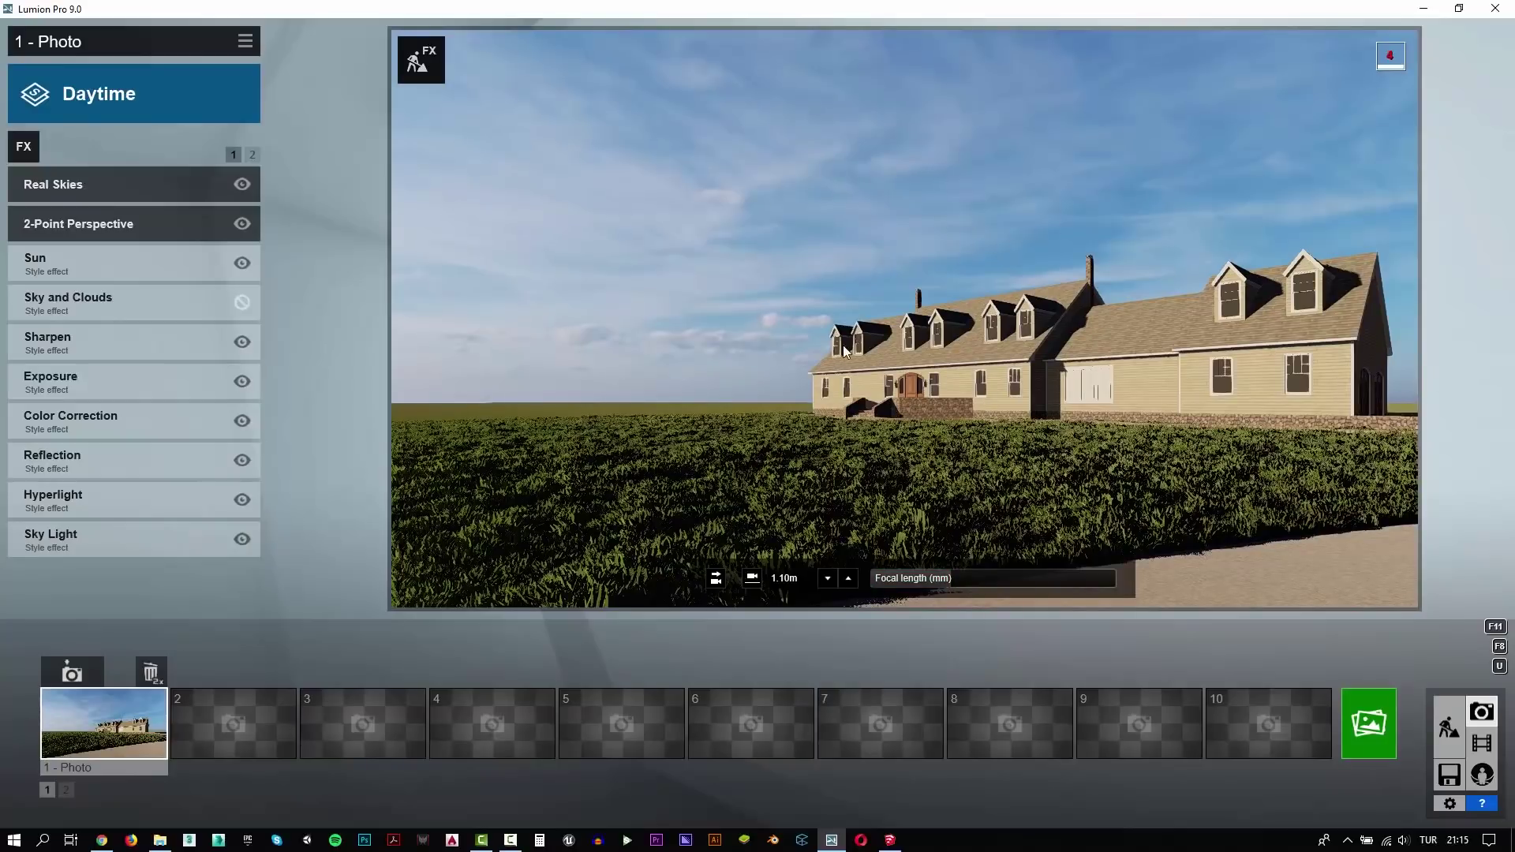
Step: Reframe the camera low in the grass at about 1.48 m and store it as photo 1
{"action": "right_click_drag", "start_coordinate": [920, 346], "coordinate": [904, 318]}
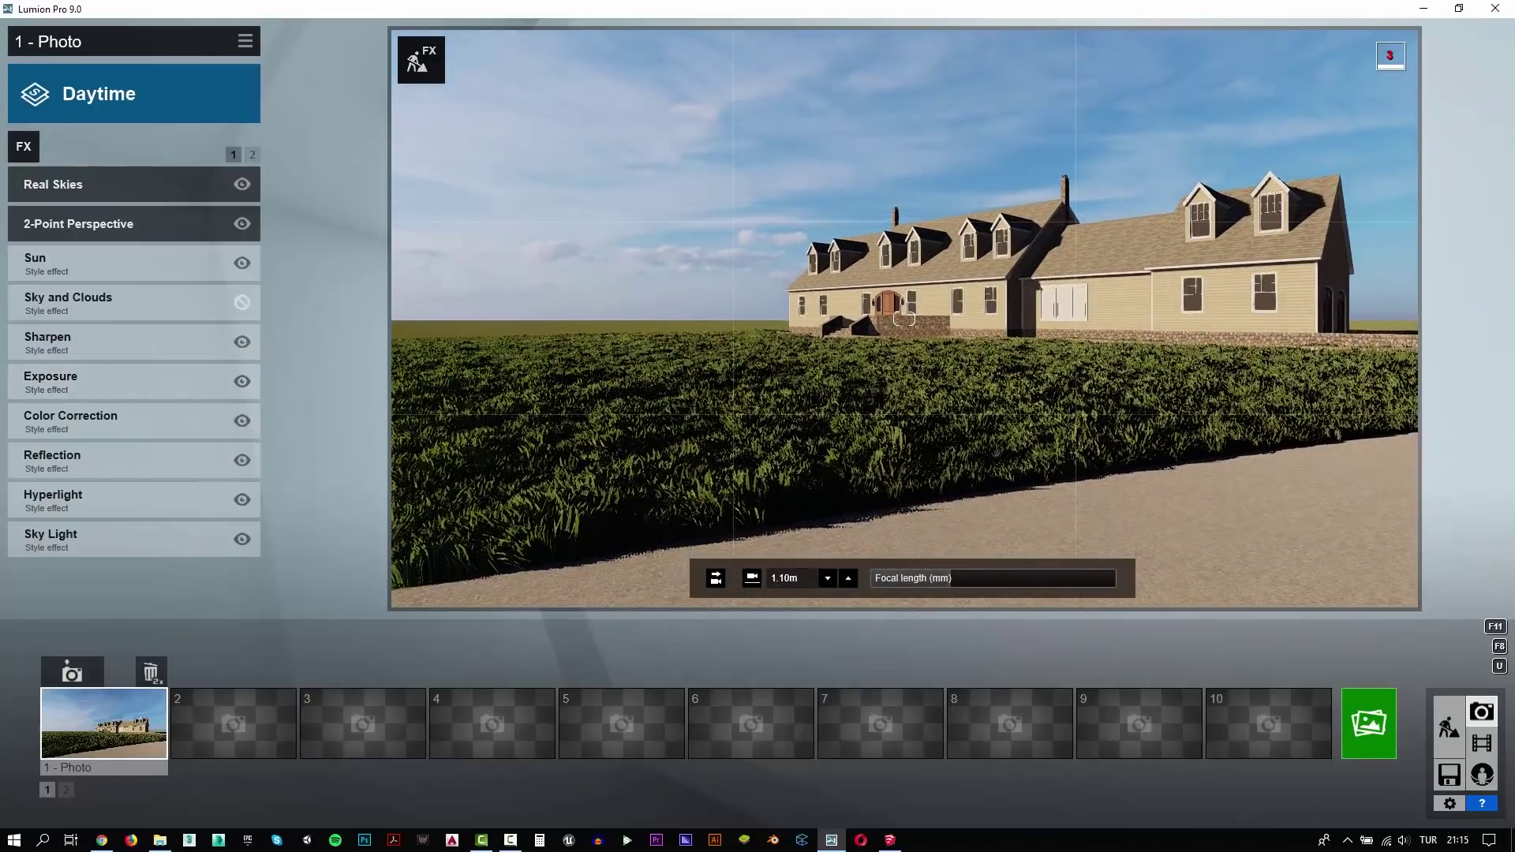
{"action": "key", "text": "w"}
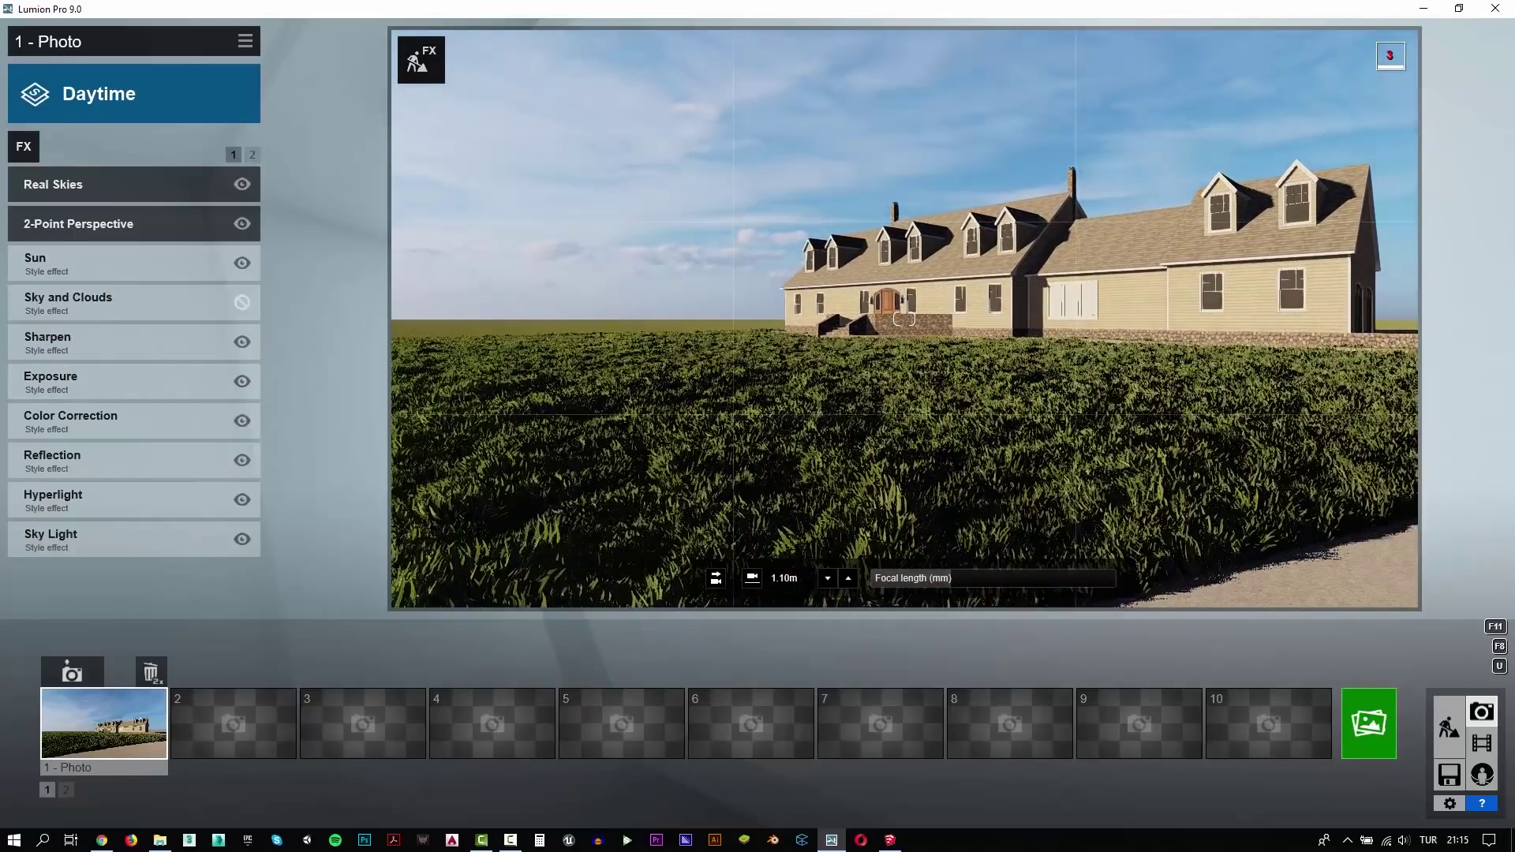
{"action": "key", "text": "q"}
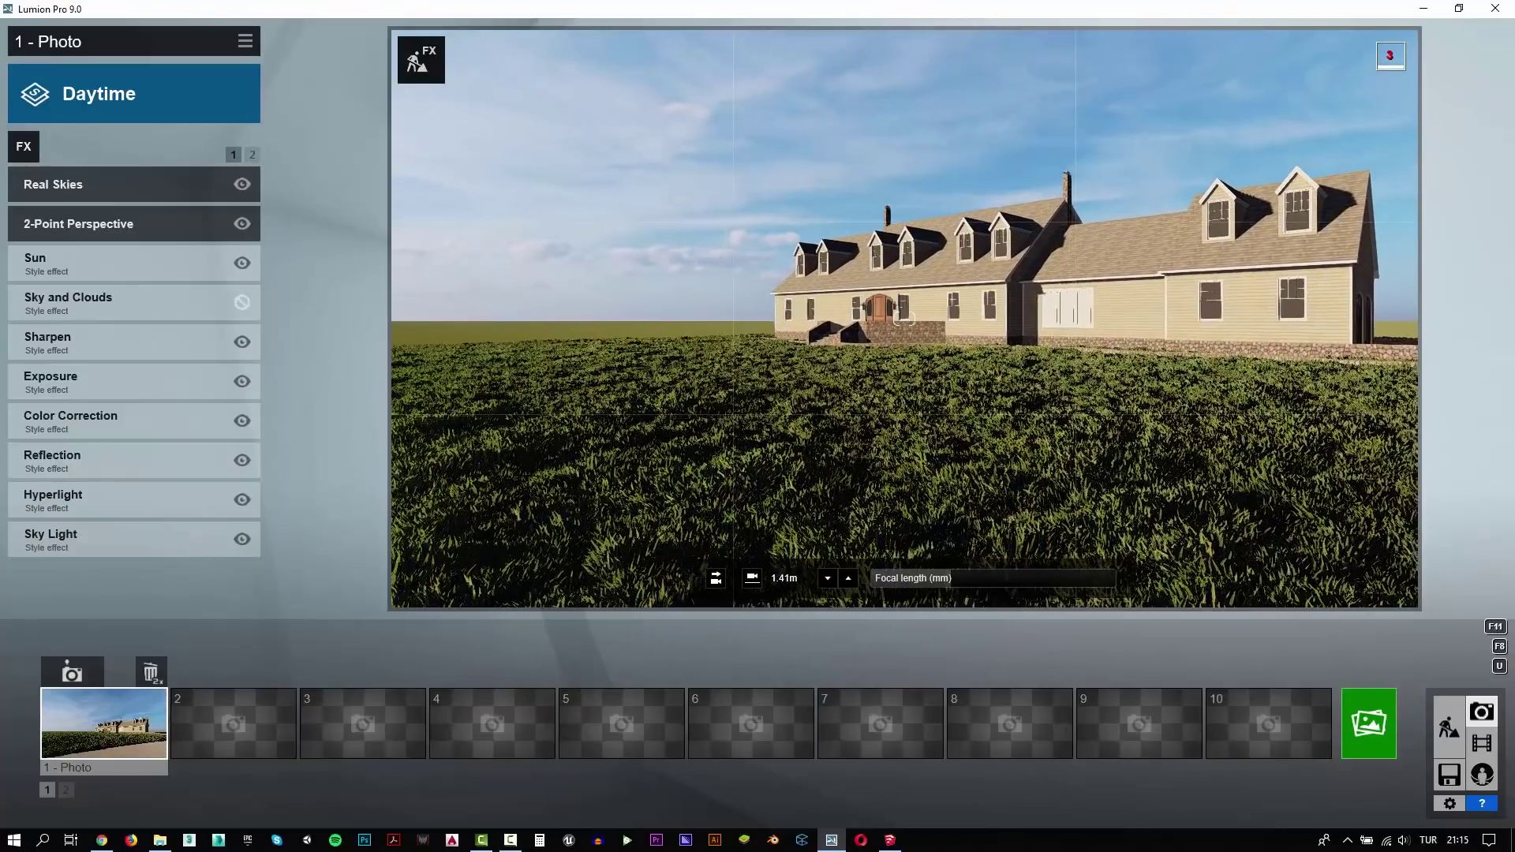
{"action": "right_click_drag", "start_coordinate": [905, 318], "coordinate": [821, 347]}
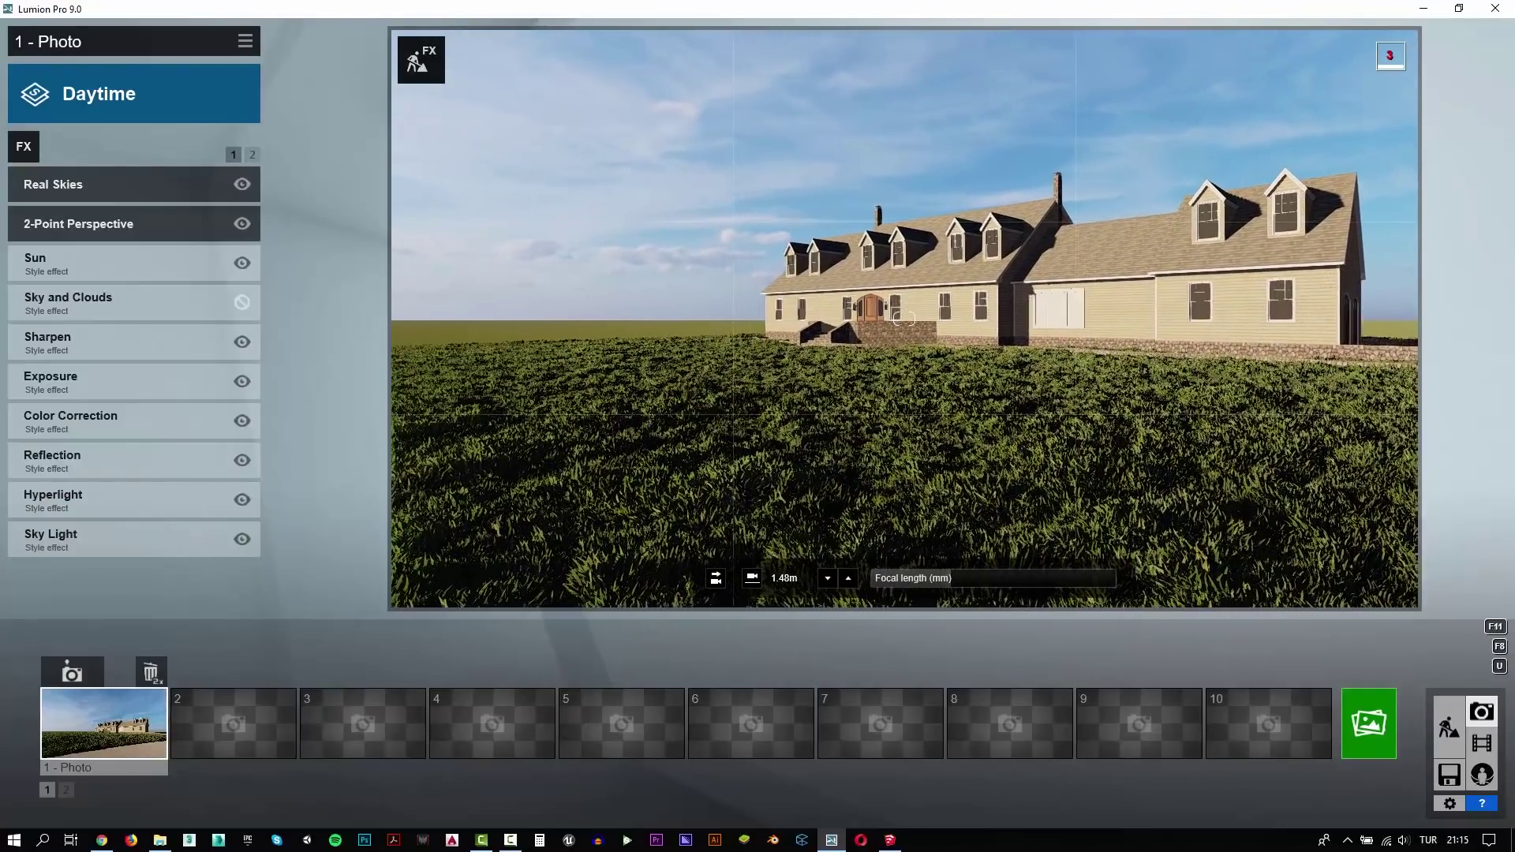
{"action": "right_click_drag", "start_coordinate": [905, 318], "coordinate": [895, 320]}
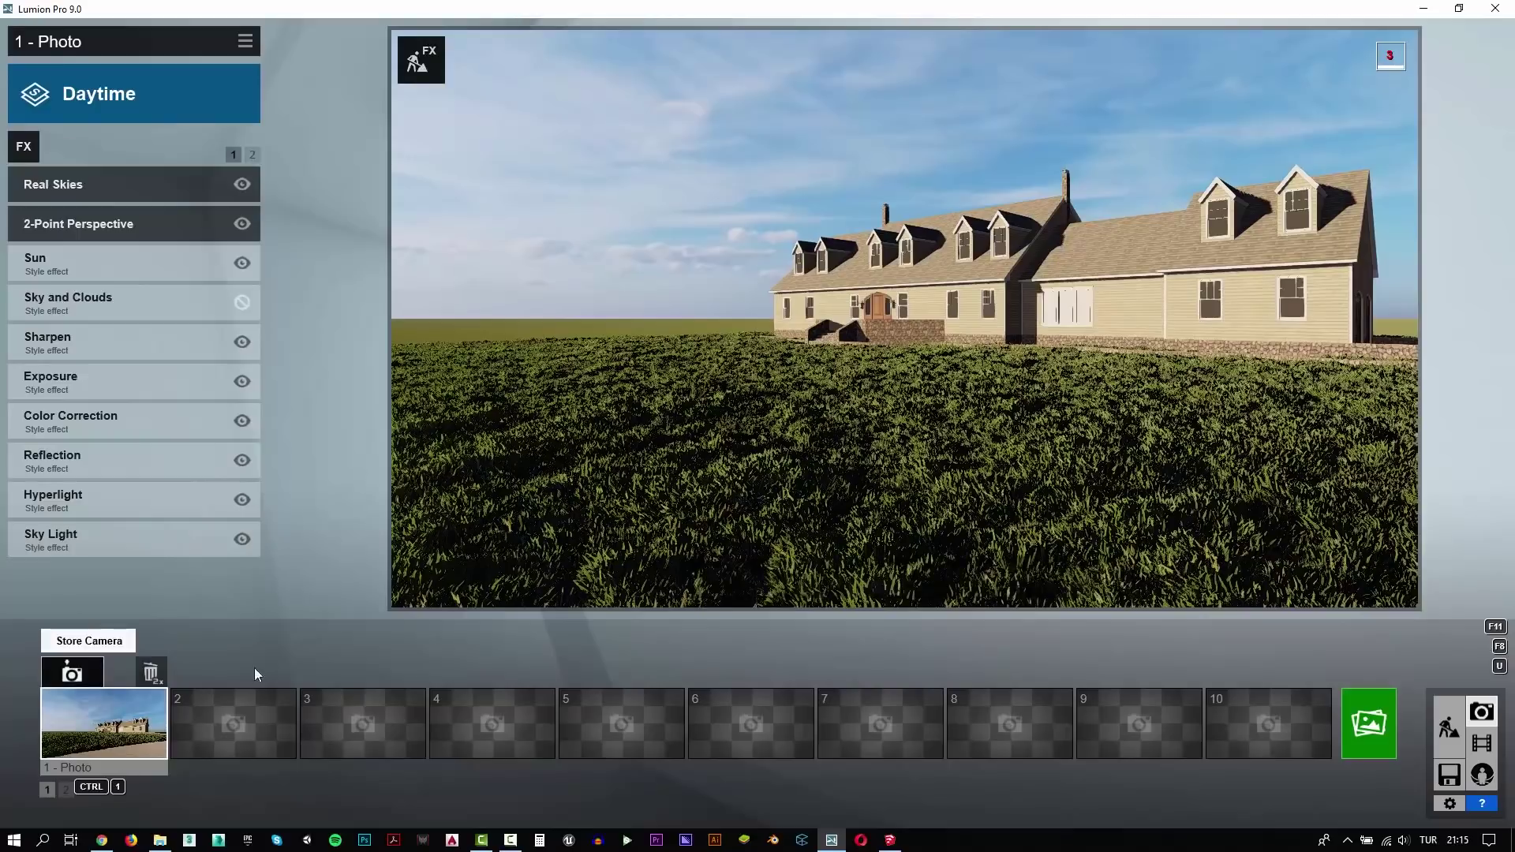
{"action": "left_click", "coordinate": [72, 673]}
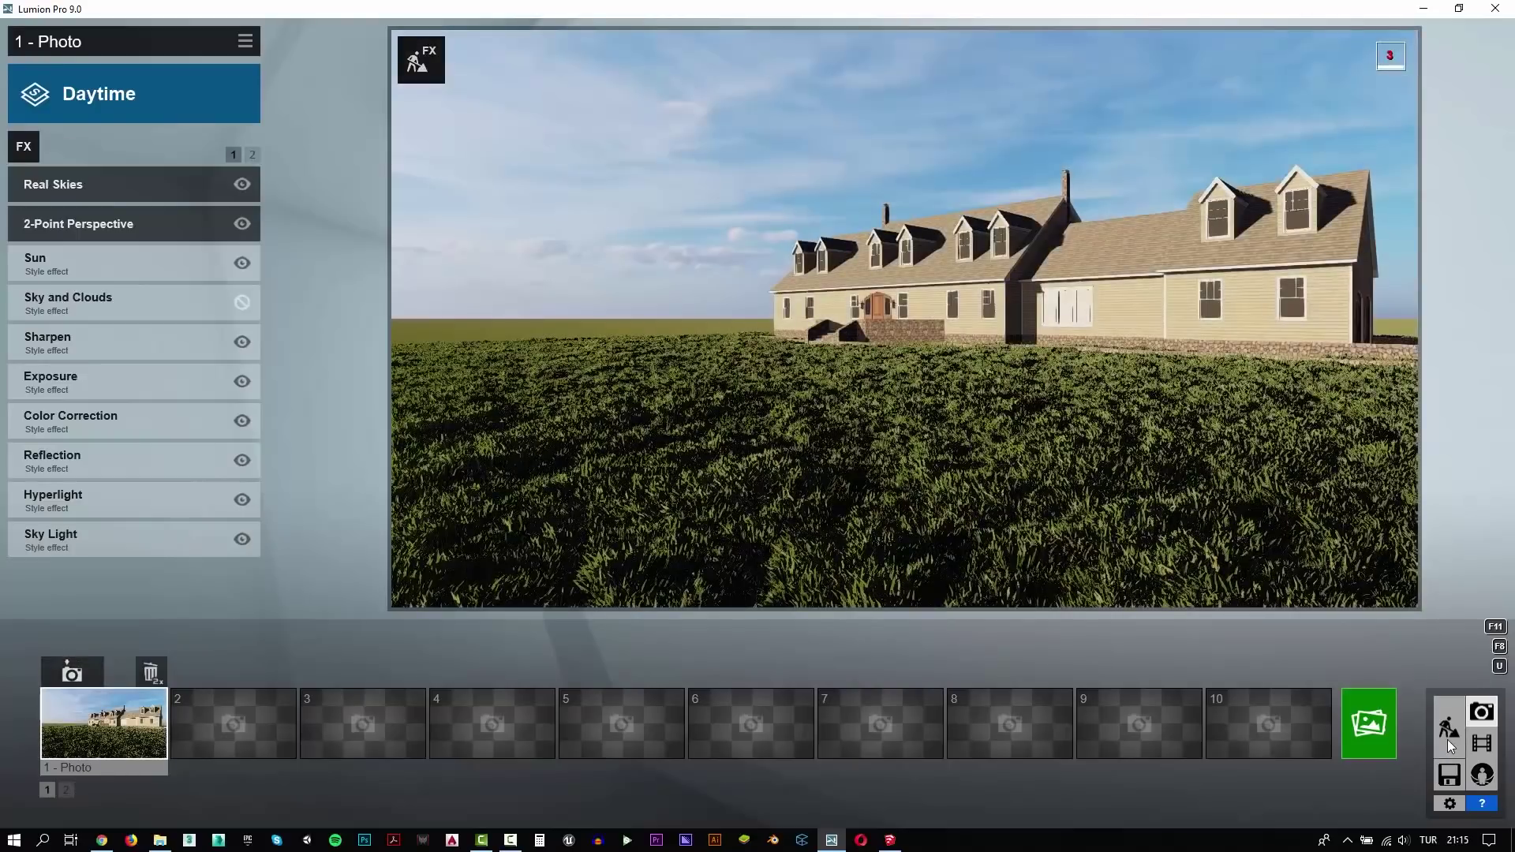
Step: In Build mode, select the Vegetation_Grass1 ground material and open the library's Custom category
{"action": "left_click", "coordinate": [1449, 741]}
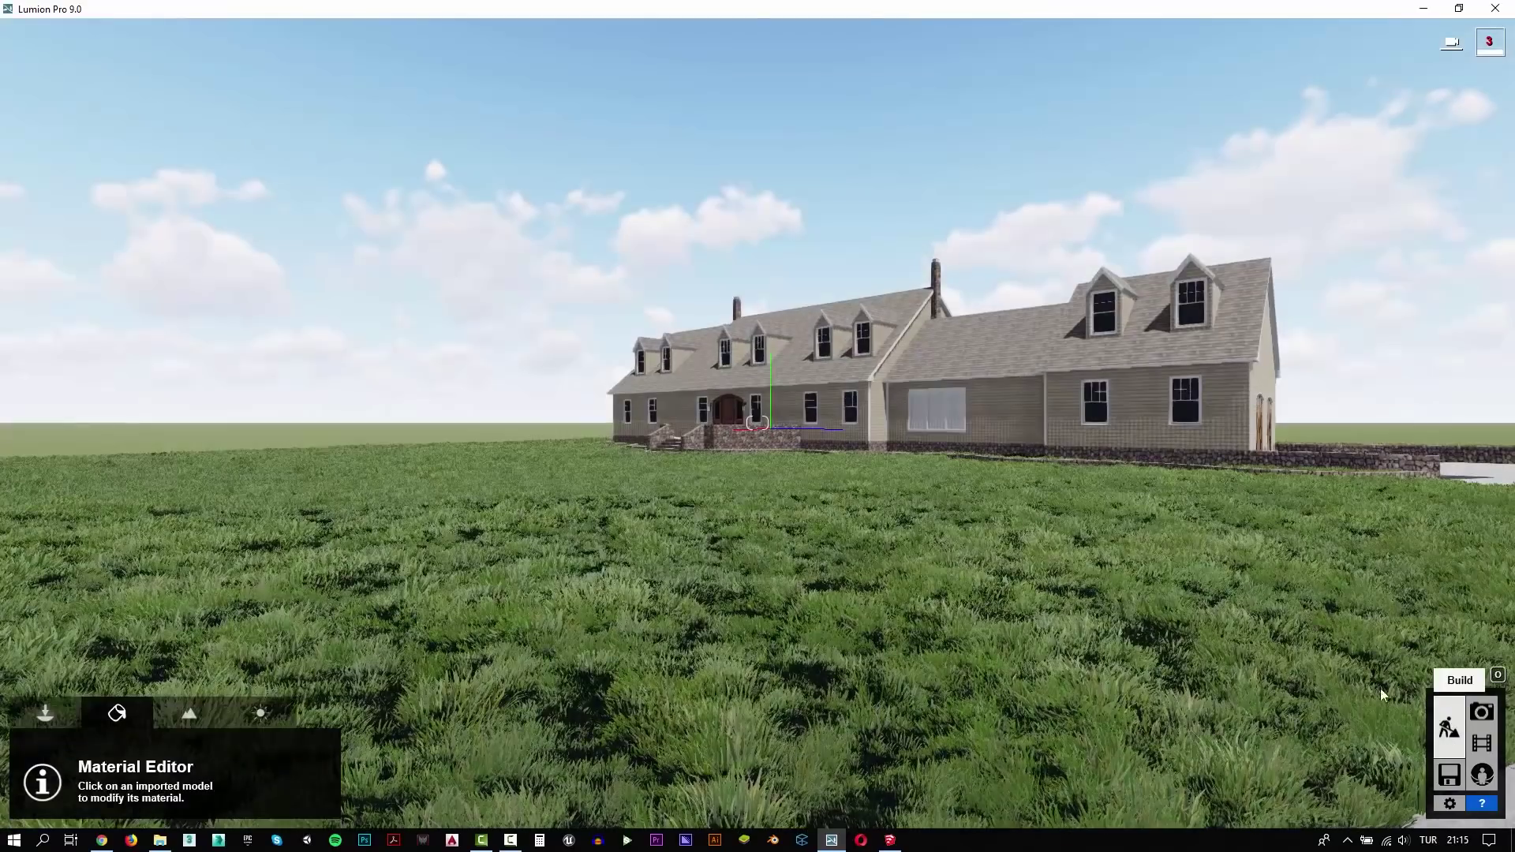
{"action": "key", "text": "w"}
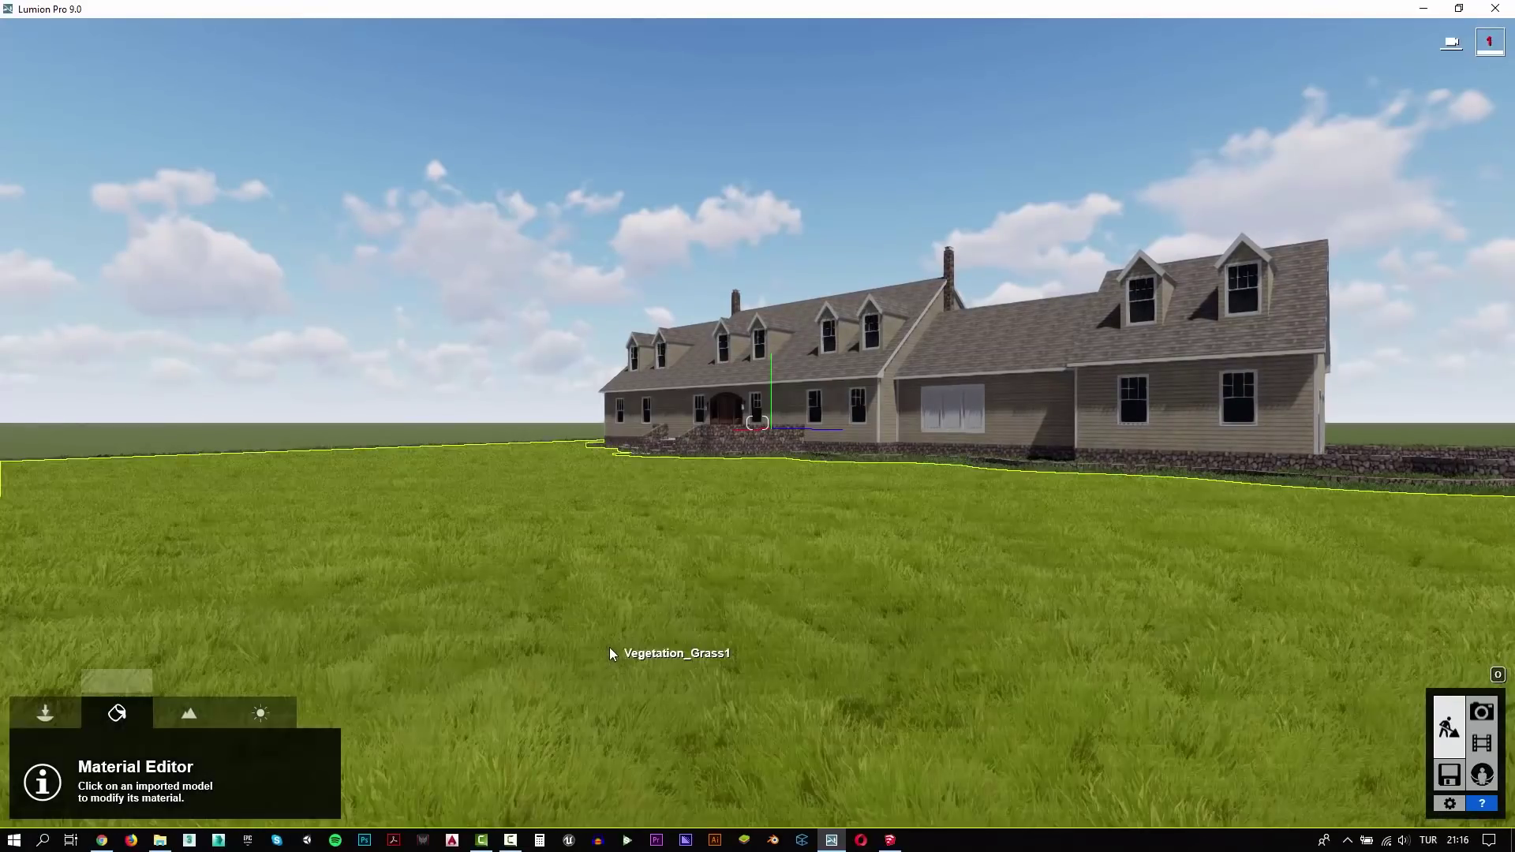
{"action": "left_click", "coordinate": [610, 648]}
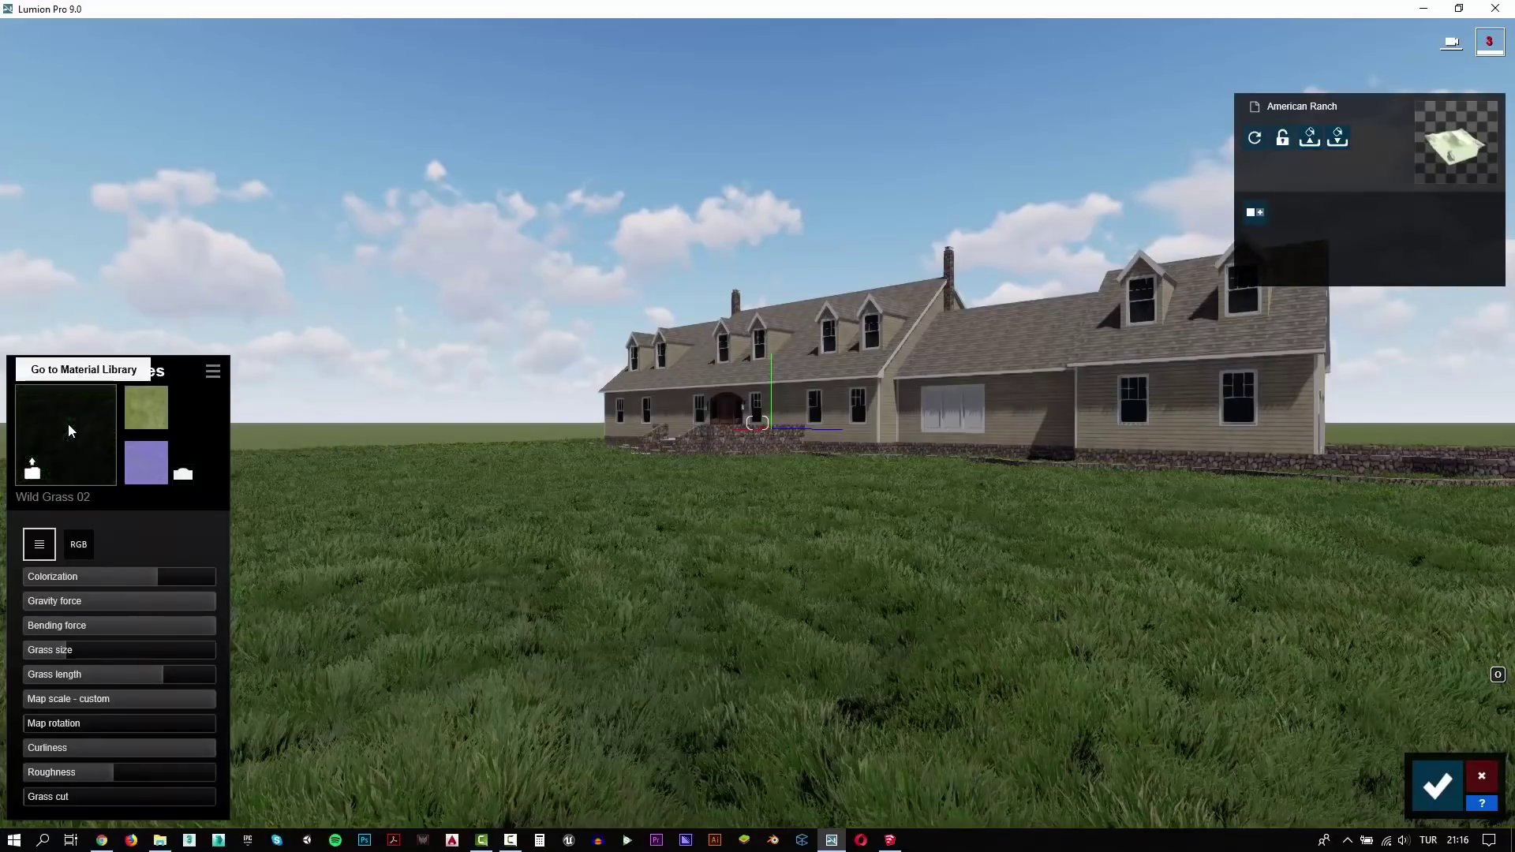
{"action": "left_click", "coordinate": [68, 424]}
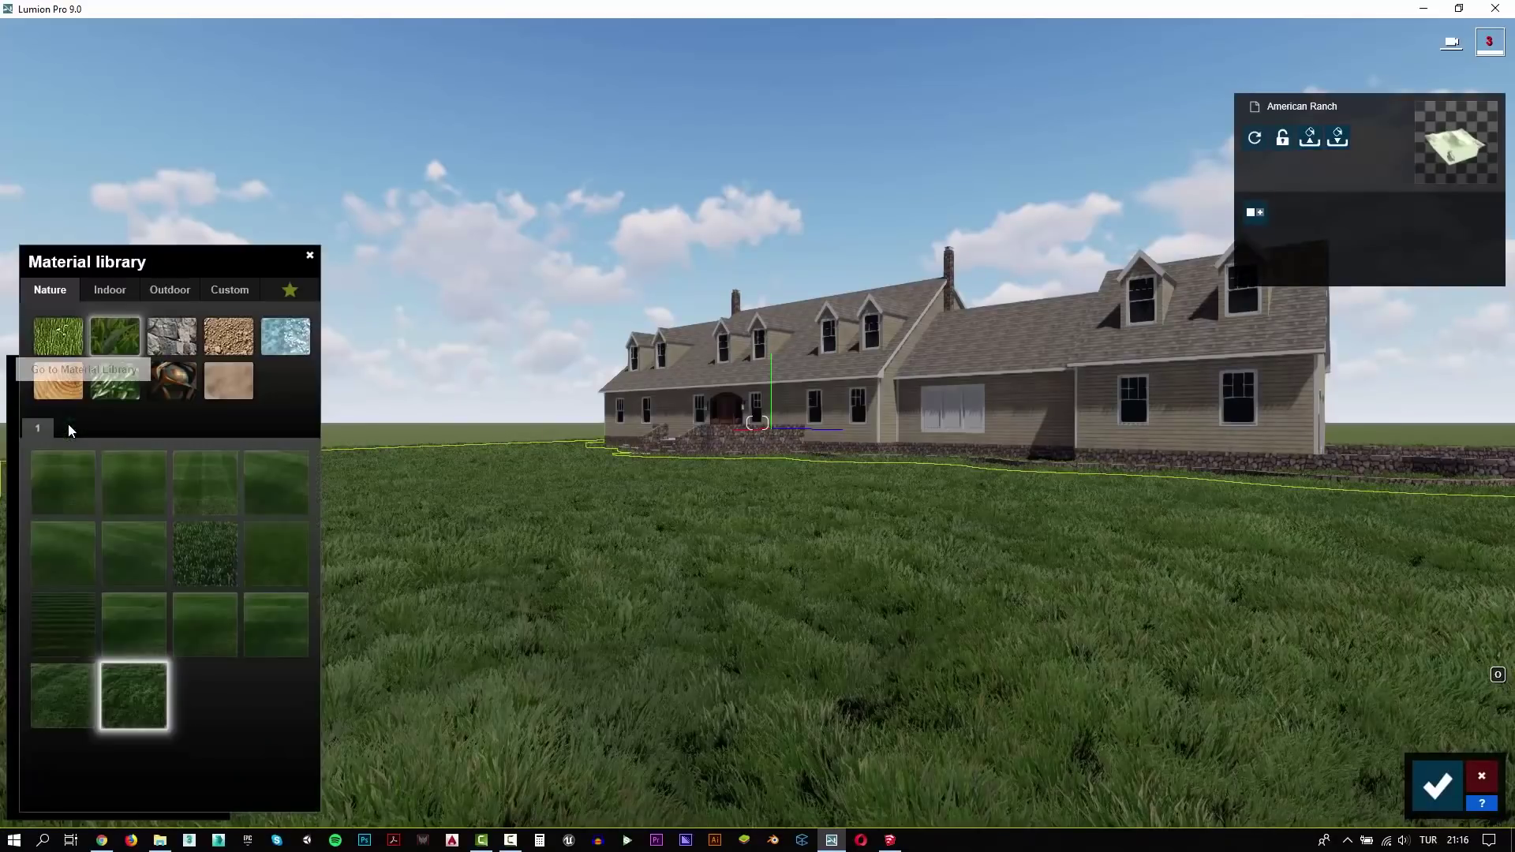
{"action": "left_click", "coordinate": [234, 288]}
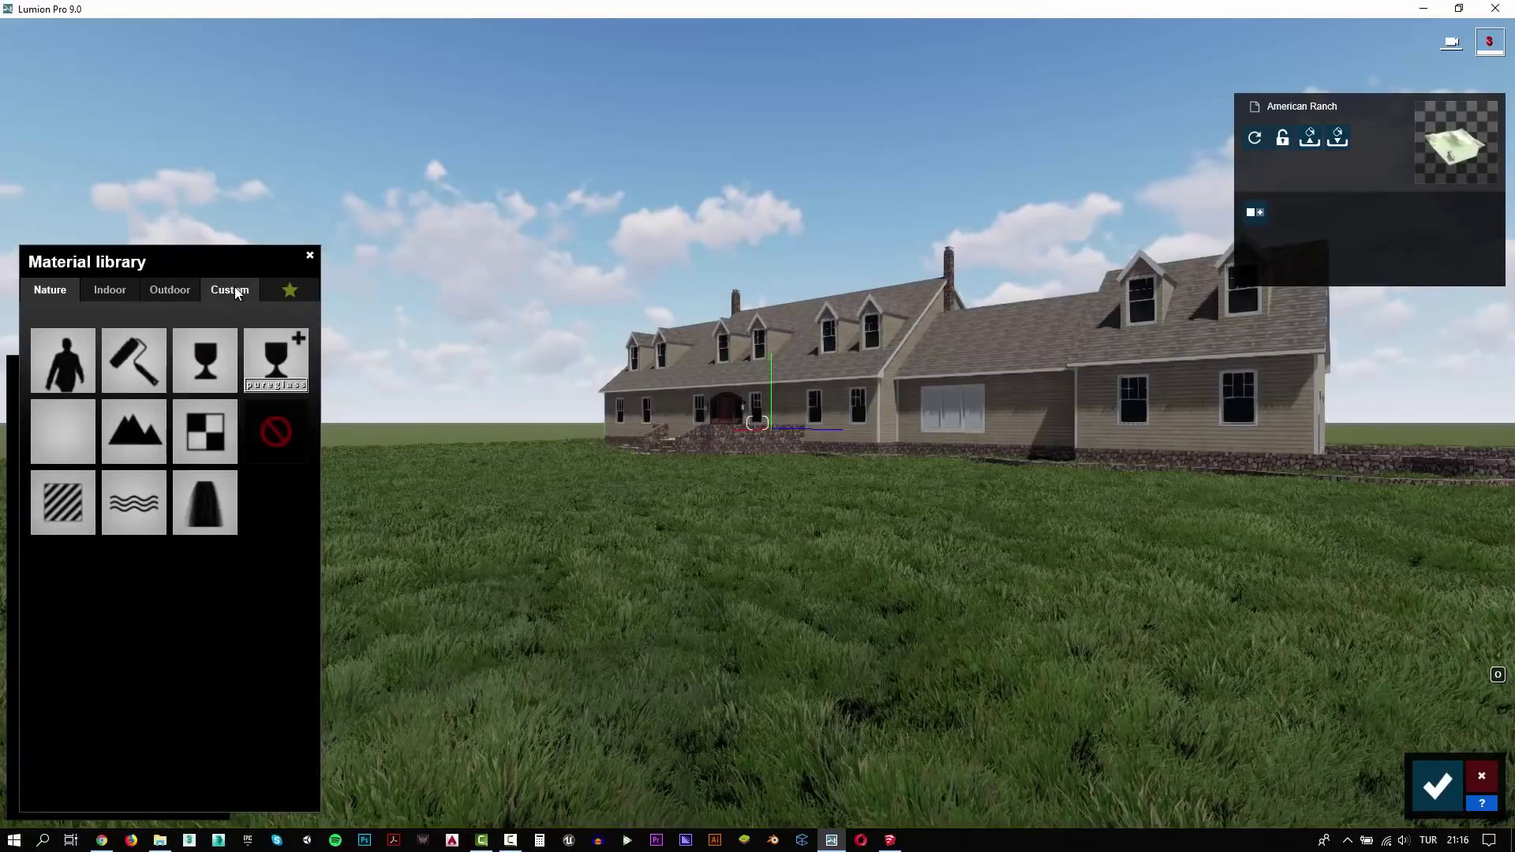
Step: Reset the grass to Imported Material and give the windows glass and Lightmap materials
{"action": "left_click", "coordinate": [281, 434]}
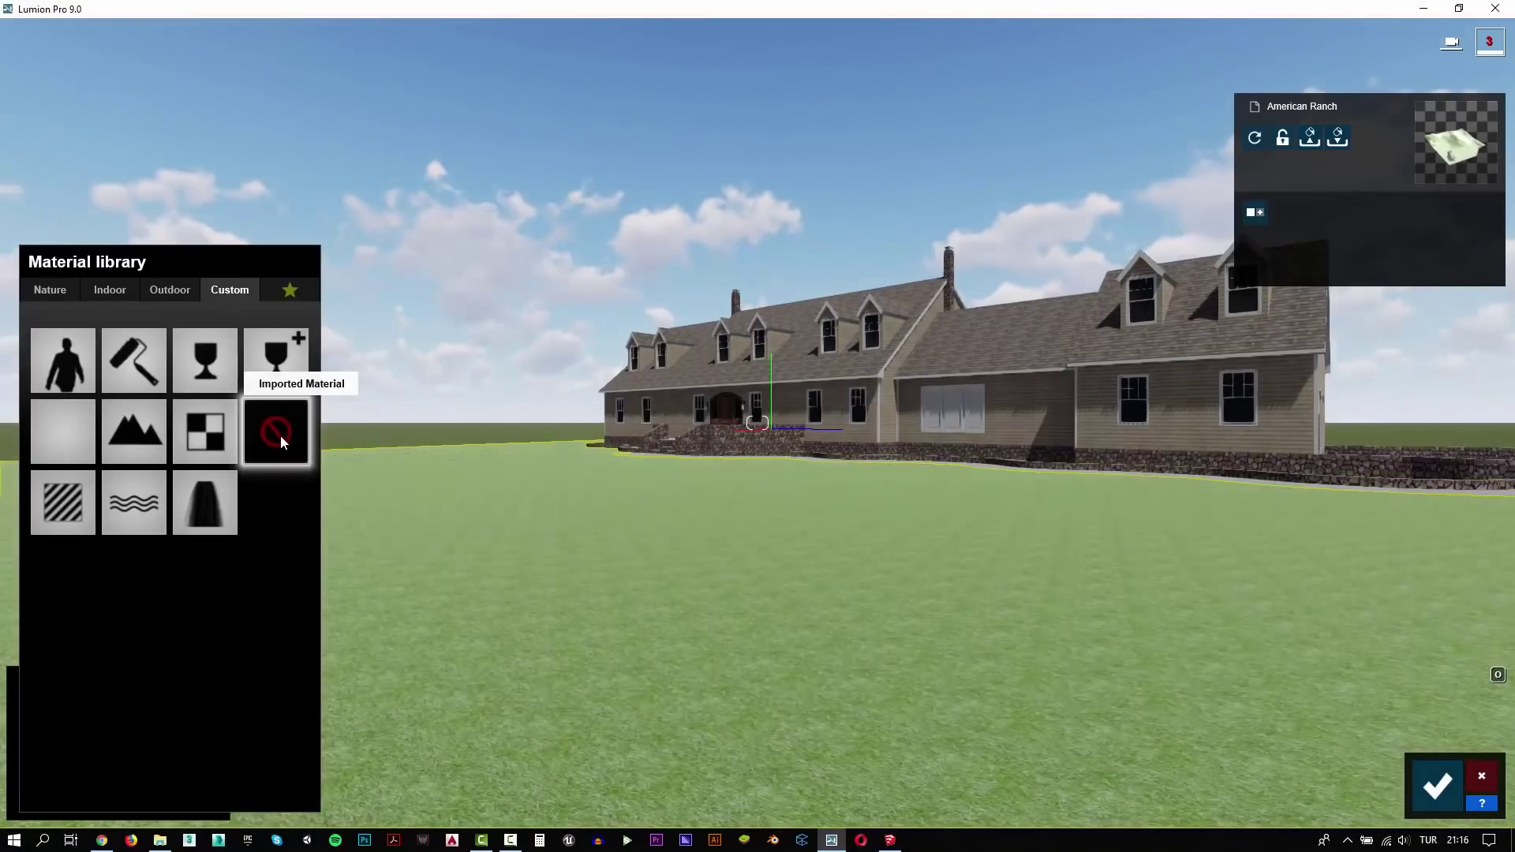
{"action": "right_click_drag", "start_coordinate": [590, 532], "coordinate": [624, 553]}
{"action": "key", "text": "w"}
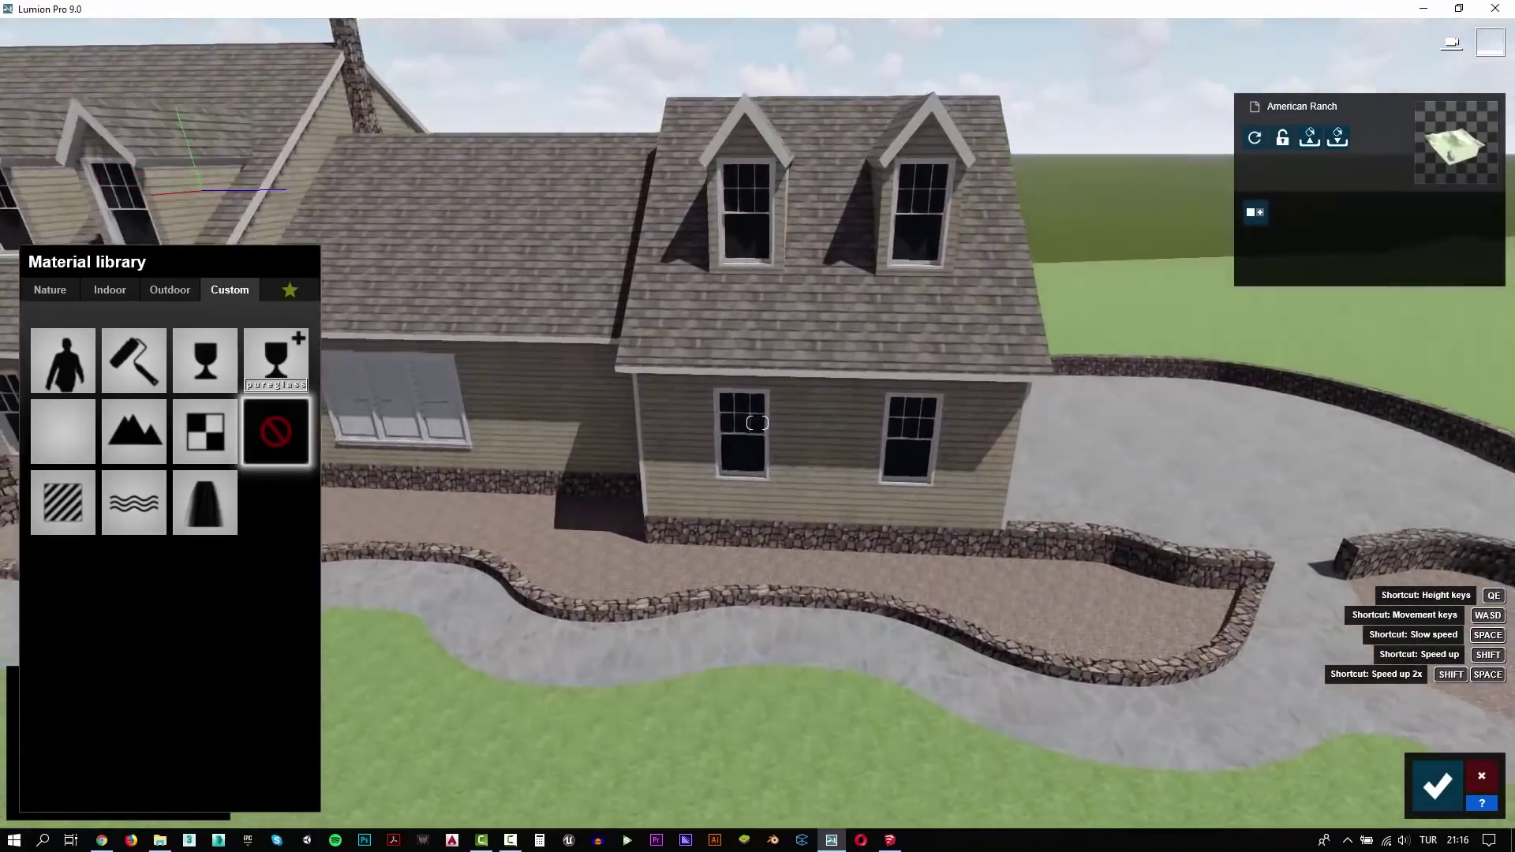
{"action": "key", "text": "w"}
{"action": "right_click_drag", "start_coordinate": [756, 423], "coordinate": [925, 501]}
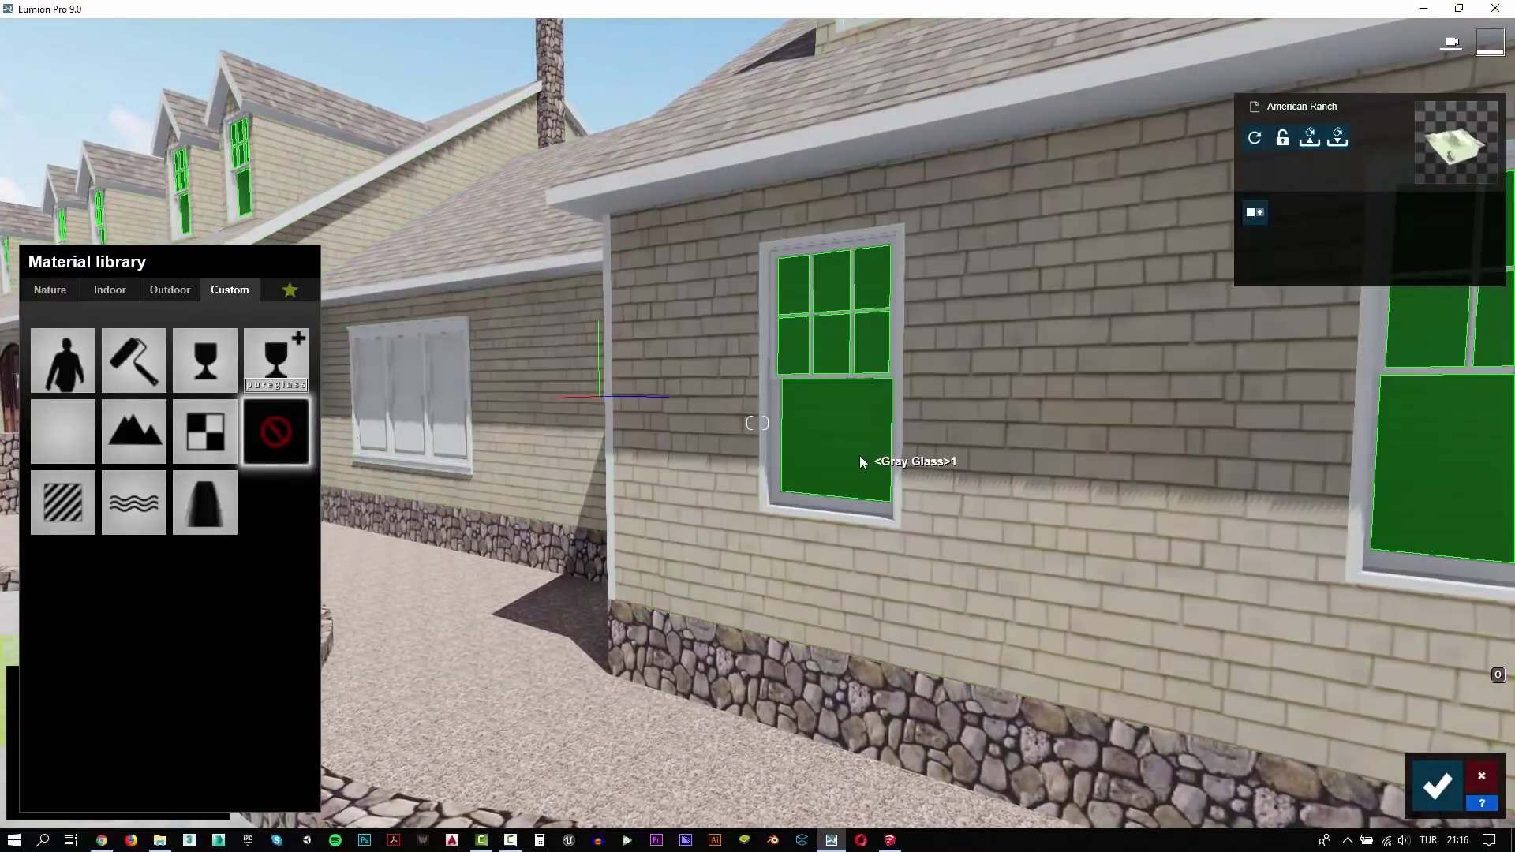
{"action": "left_click", "coordinate": [206, 362]}
{"action": "left_click", "coordinate": [440, 419]}
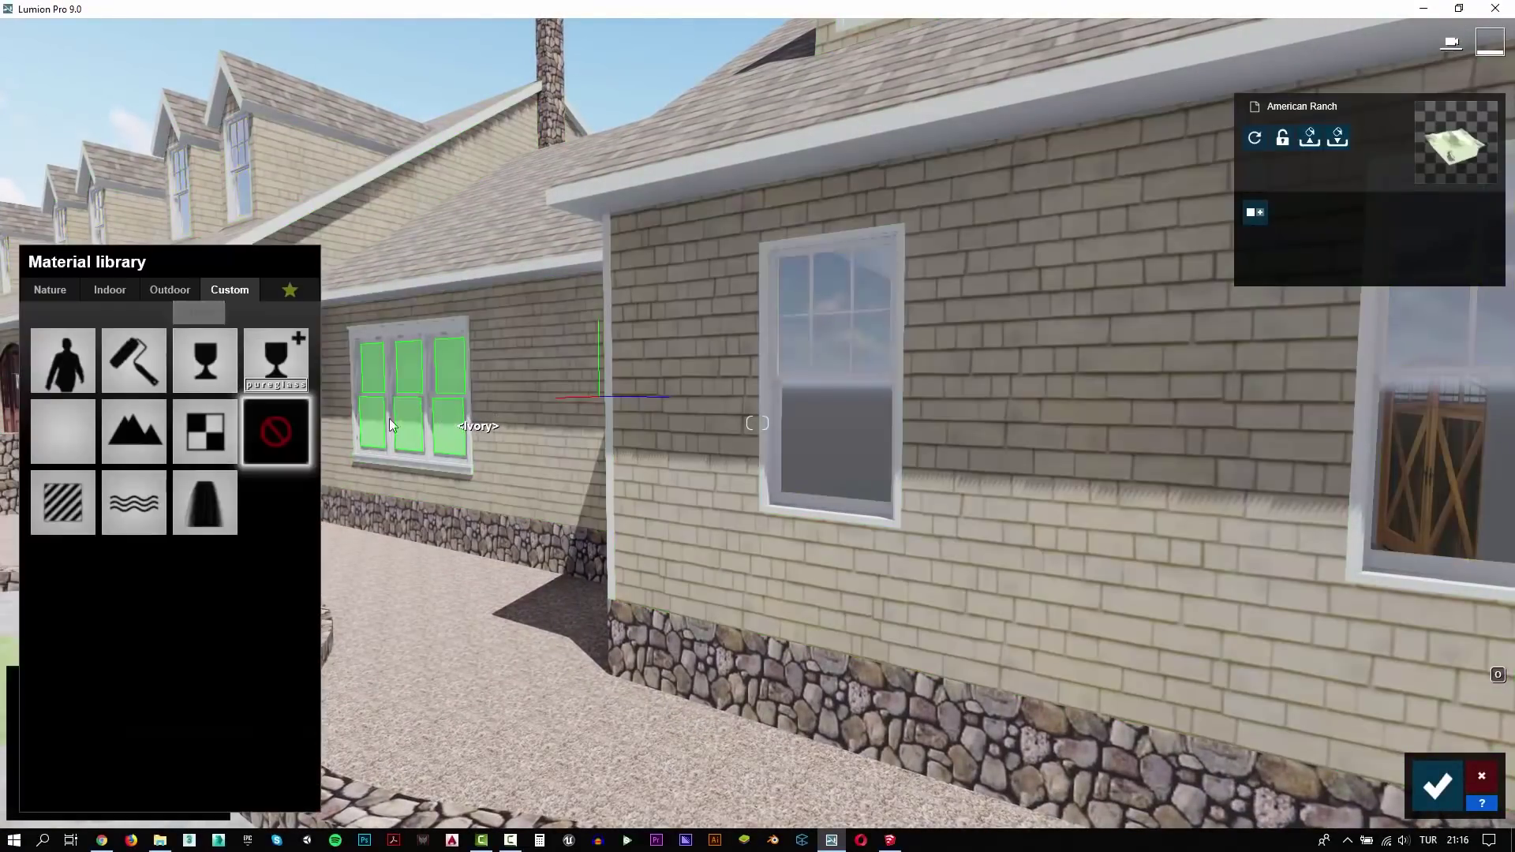
{"action": "left_click", "coordinate": [220, 424]}
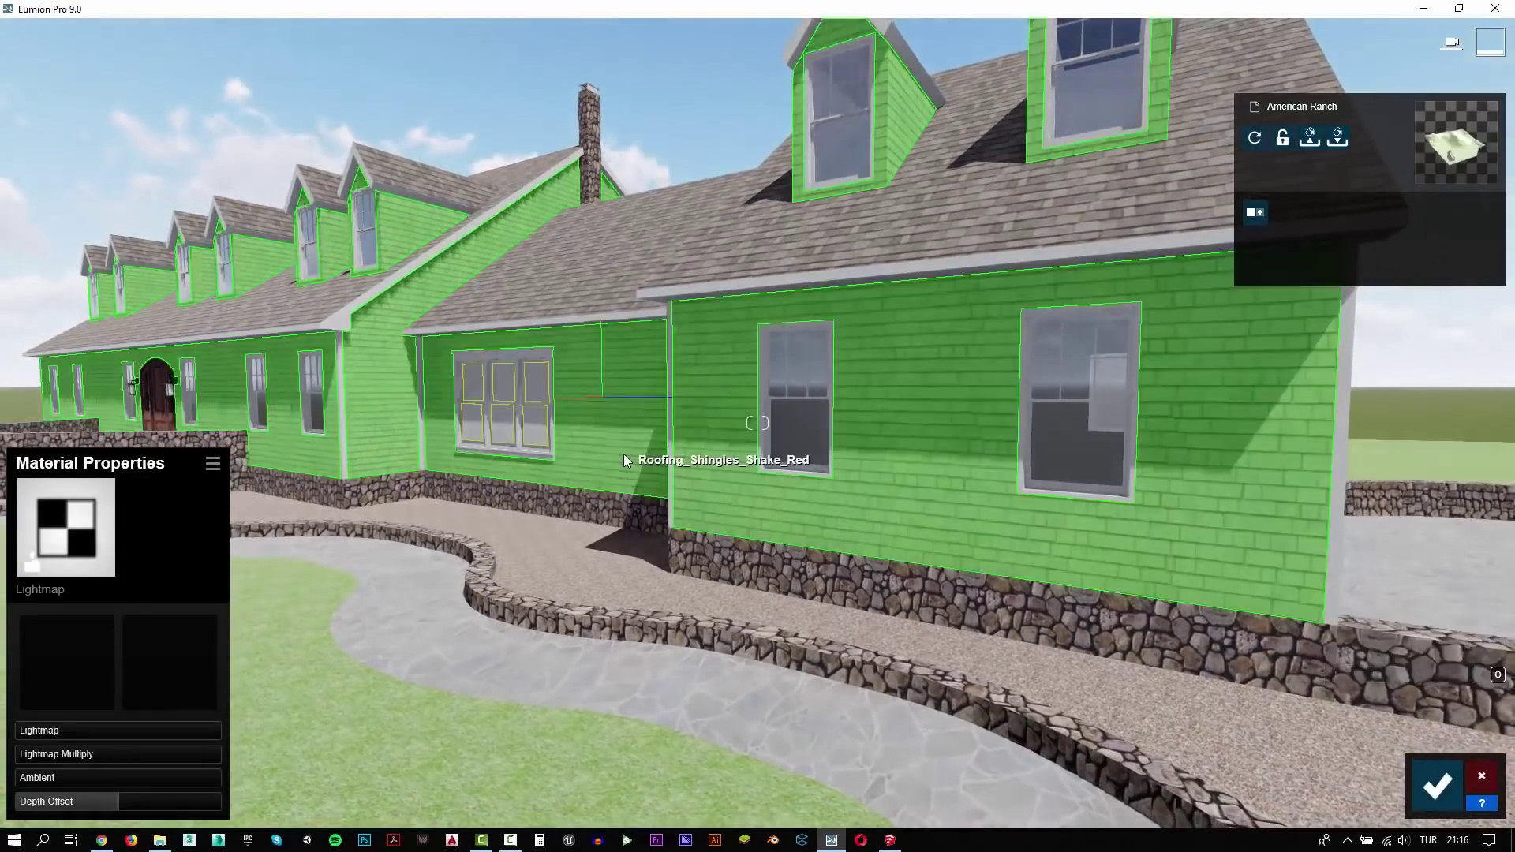
Step: Fly the camera back and up over the lawn, then close the material editor
{"action": "key", "text": "a"}
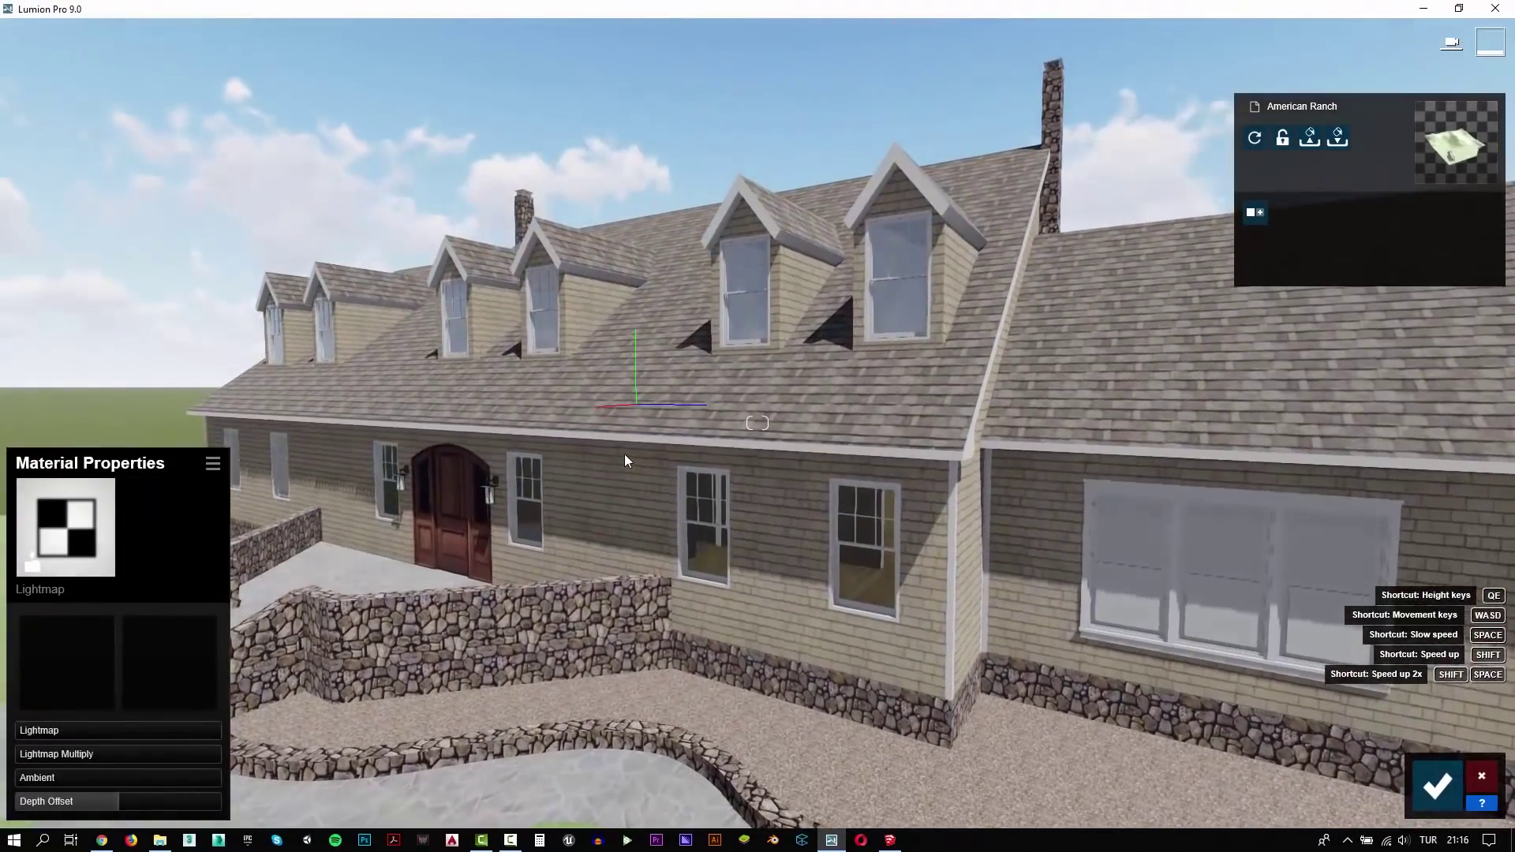
{"action": "key", "text": "s"}
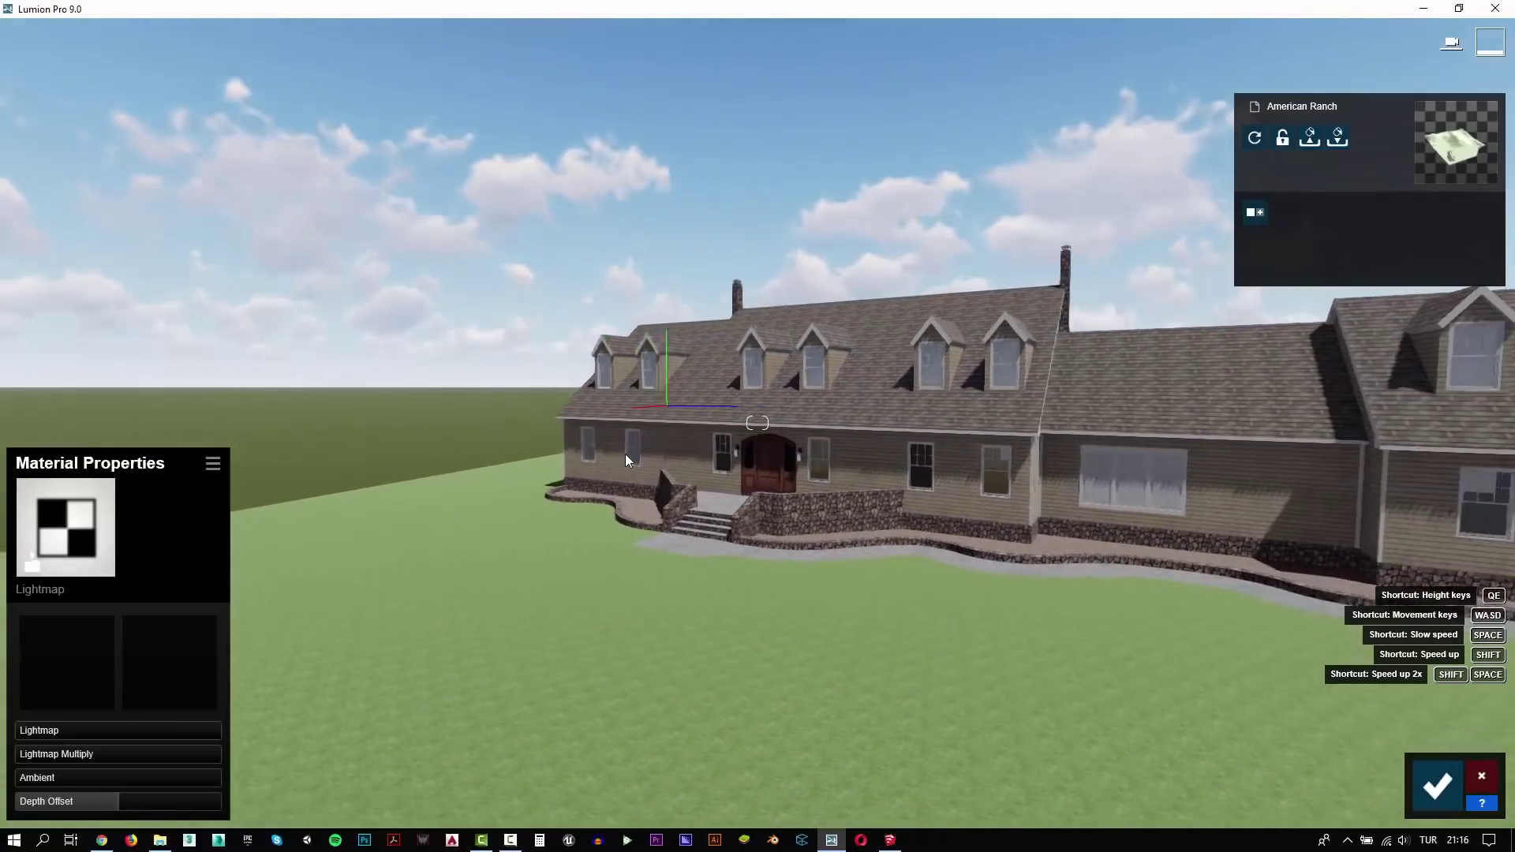
{"action": "key", "text": "q"}
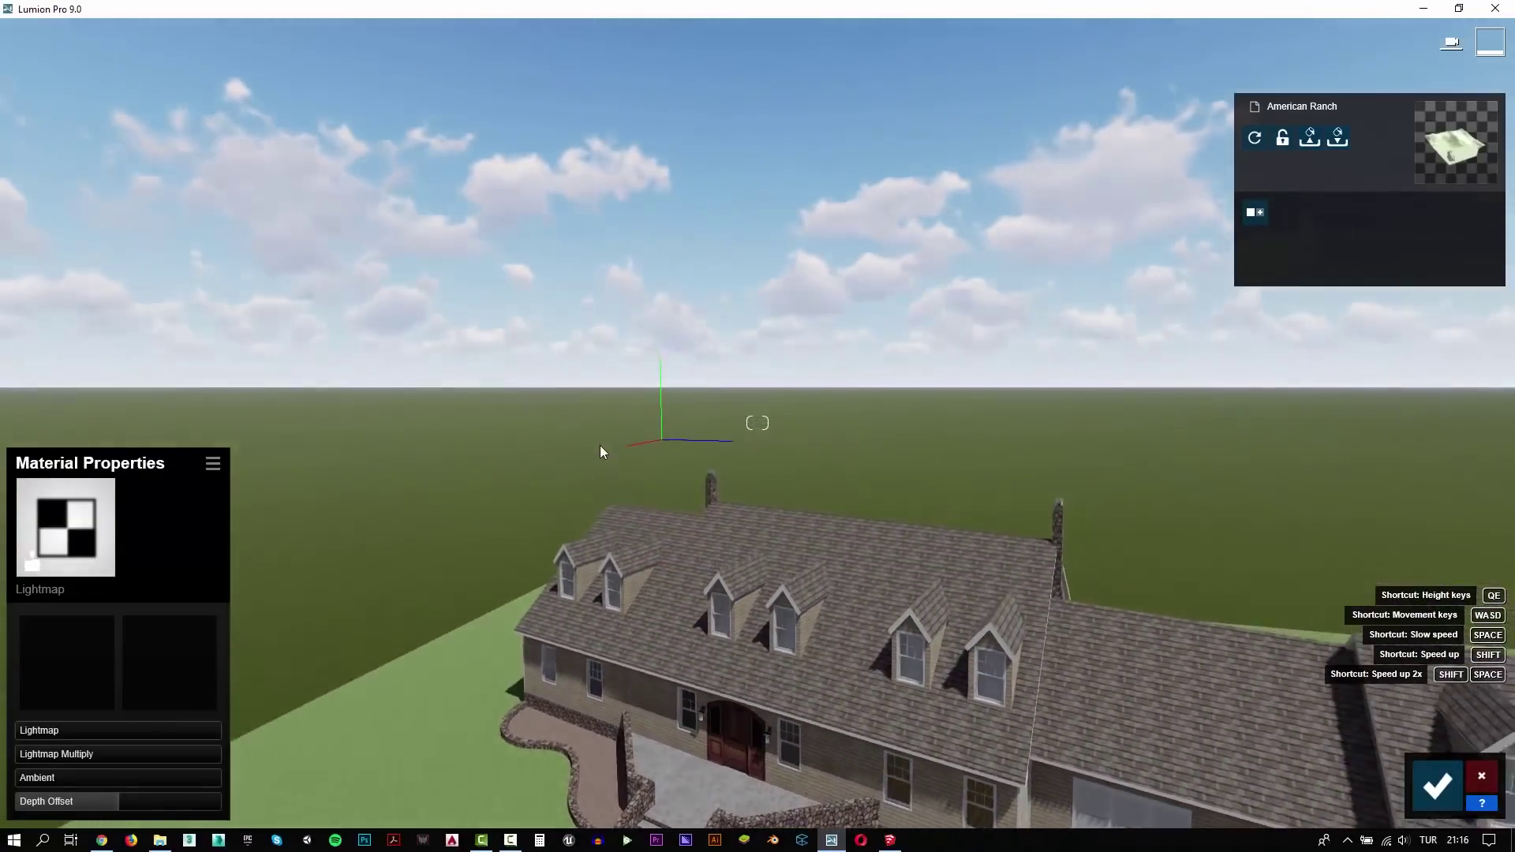
{"action": "key", "text": "a"}
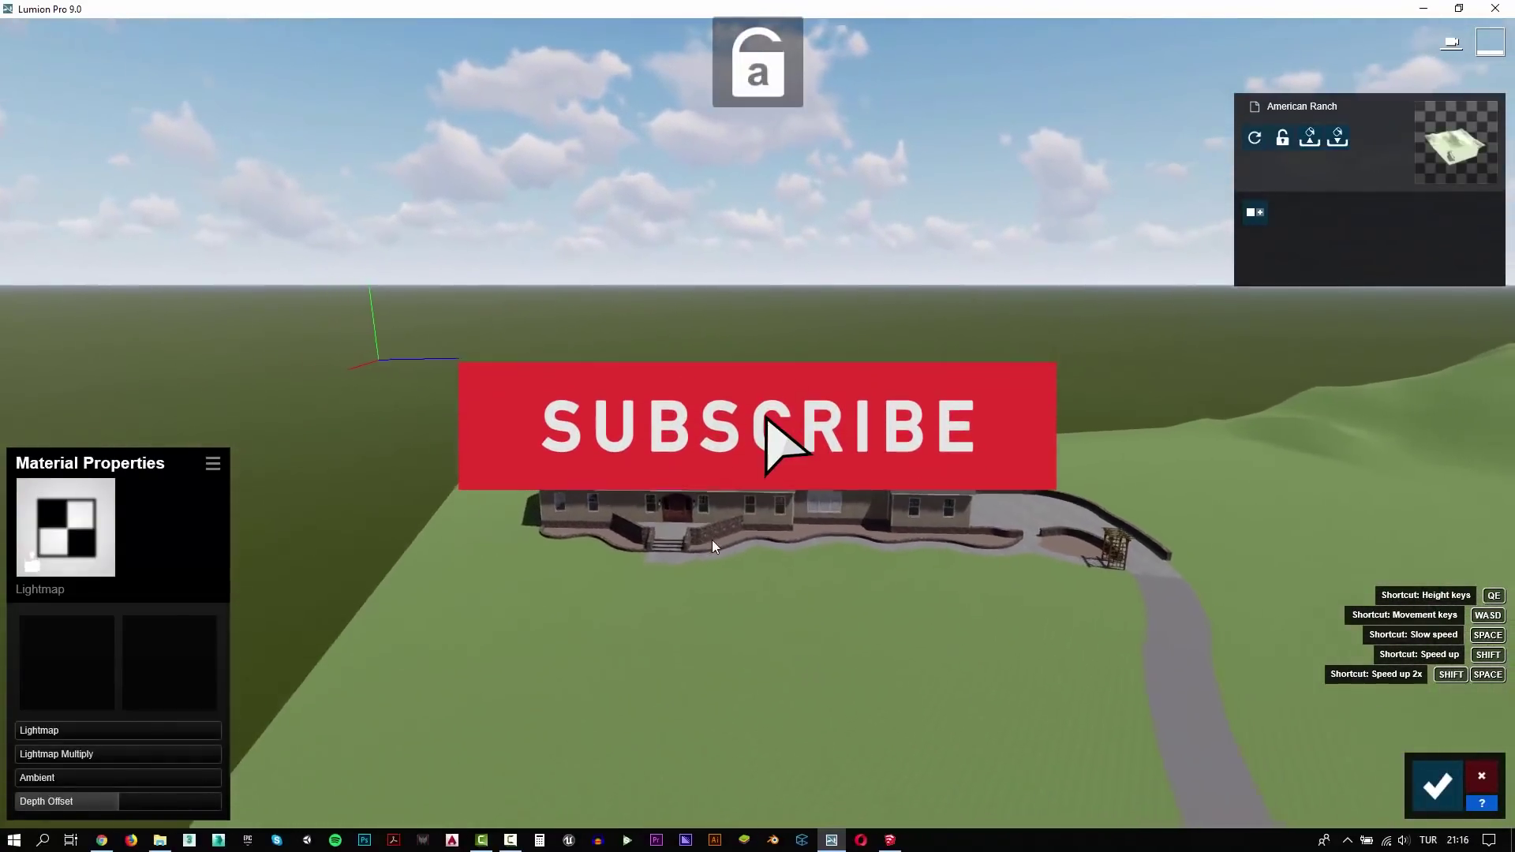
{"action": "right_click_drag", "start_coordinate": [703, 557], "coordinate": [632, 678]}
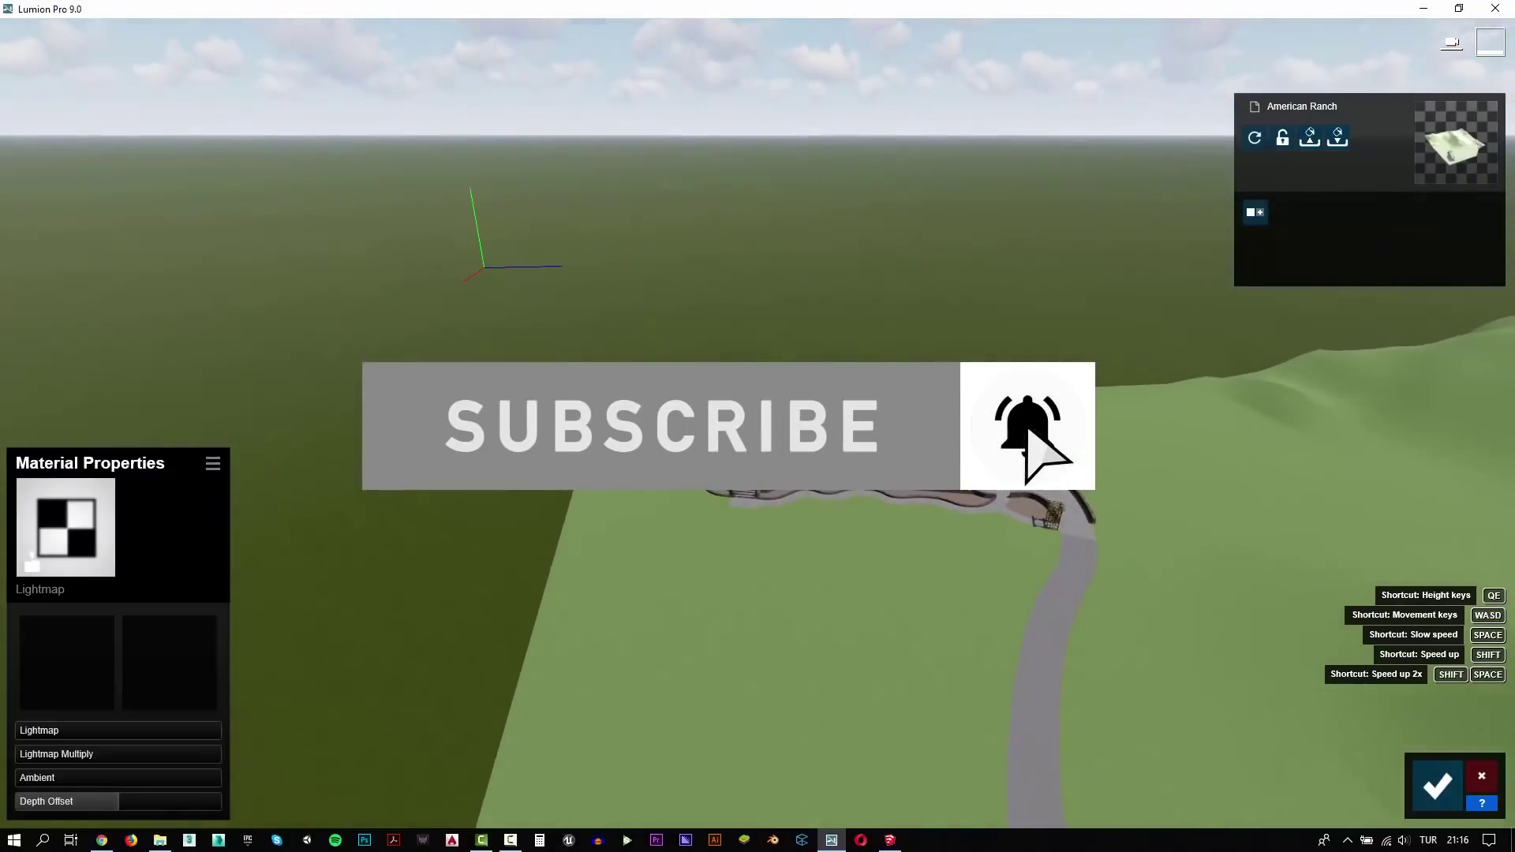
{"action": "key", "text": "o"}
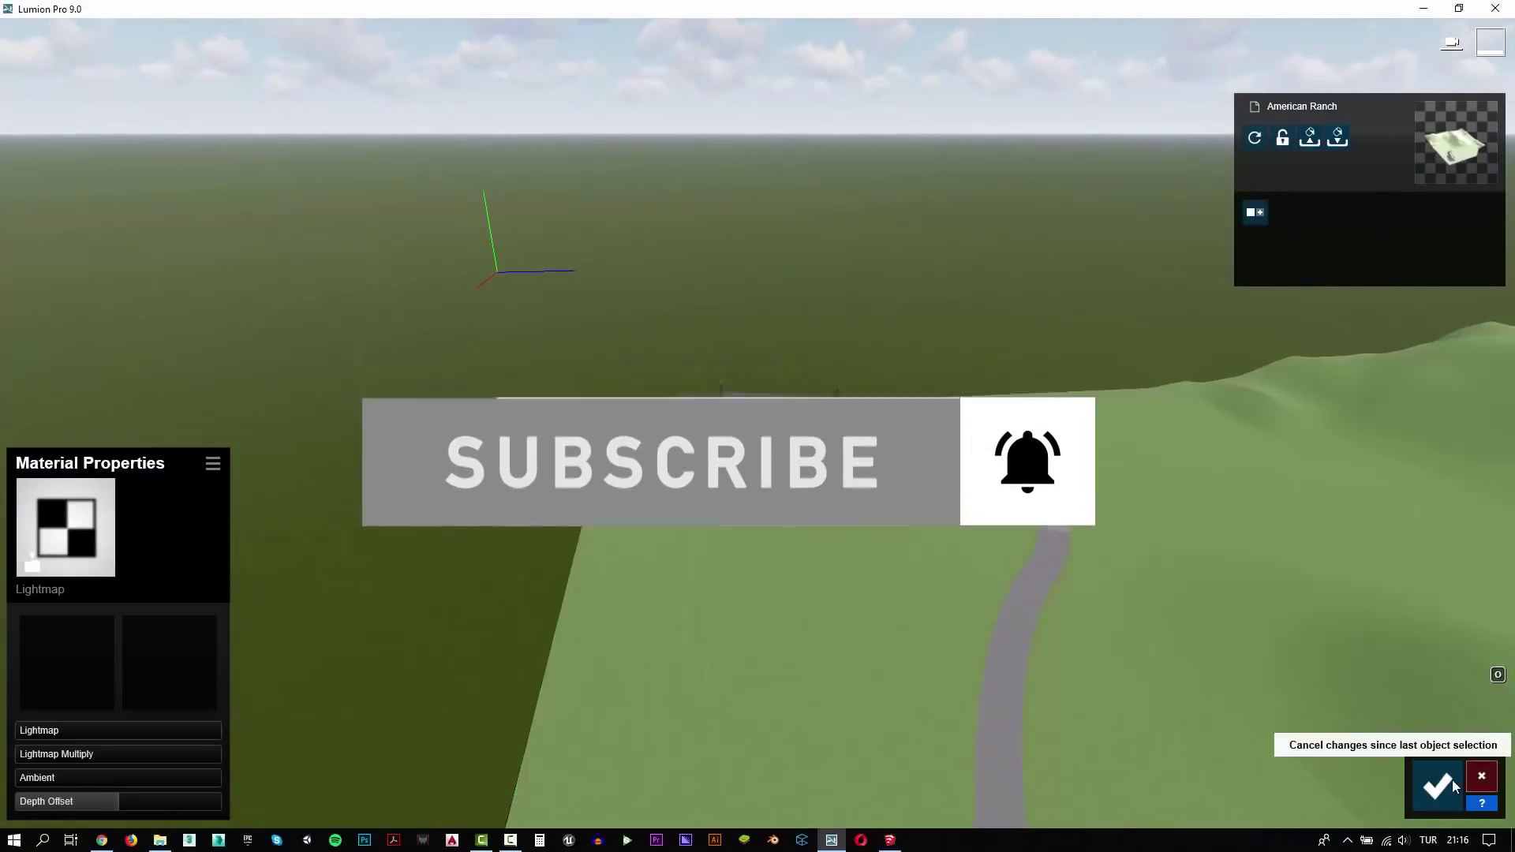
{"action": "left_click", "coordinate": [1454, 787]}
Step: Place seven Nature tree clusters in a row across the field behind the house
{"action": "left_click", "coordinate": [62, 718]}
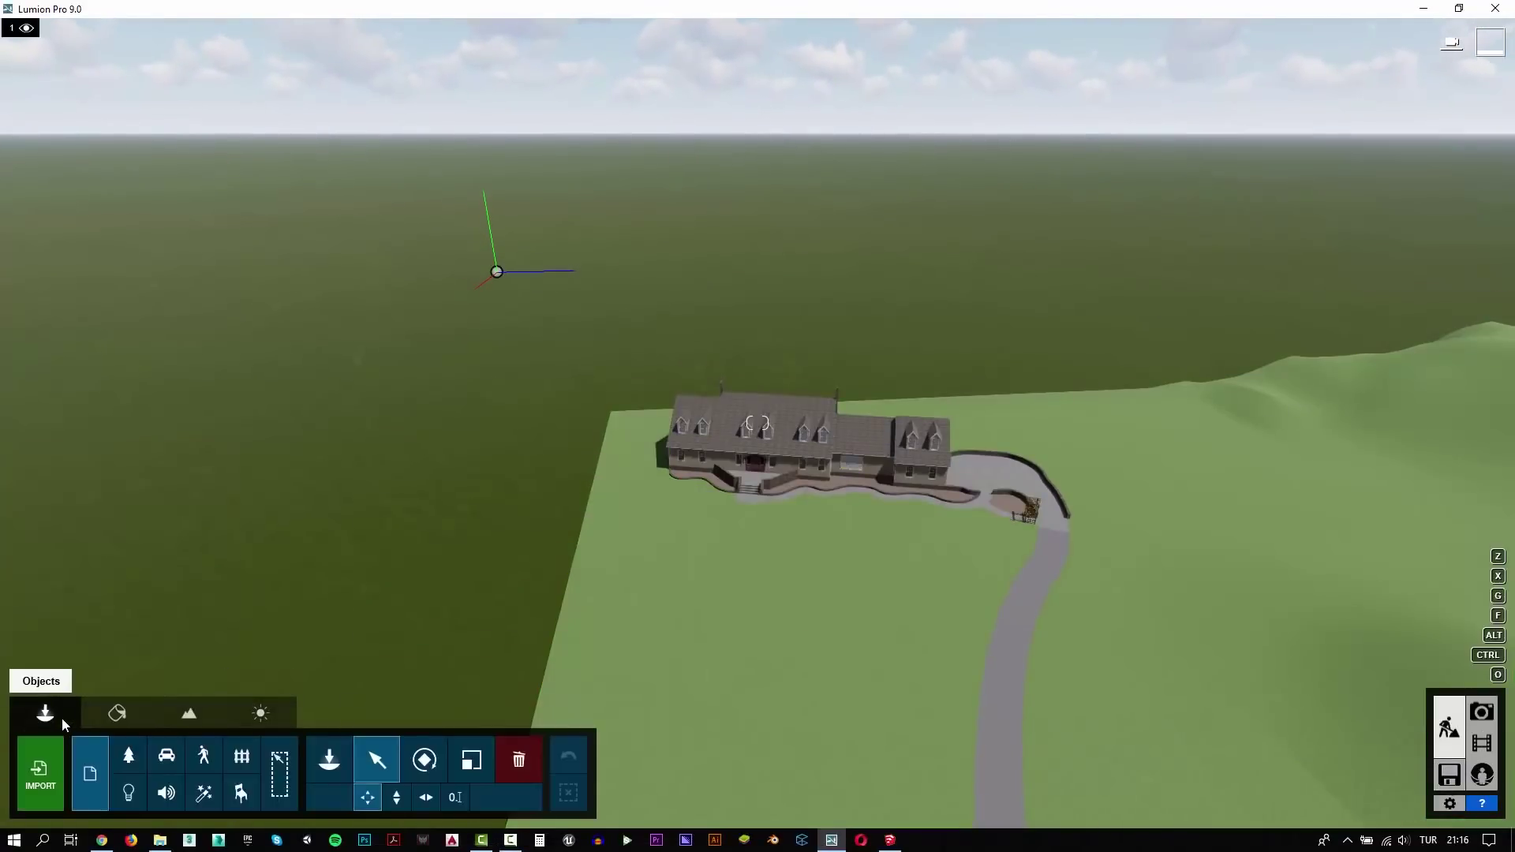
{"action": "left_click", "coordinate": [330, 760]}
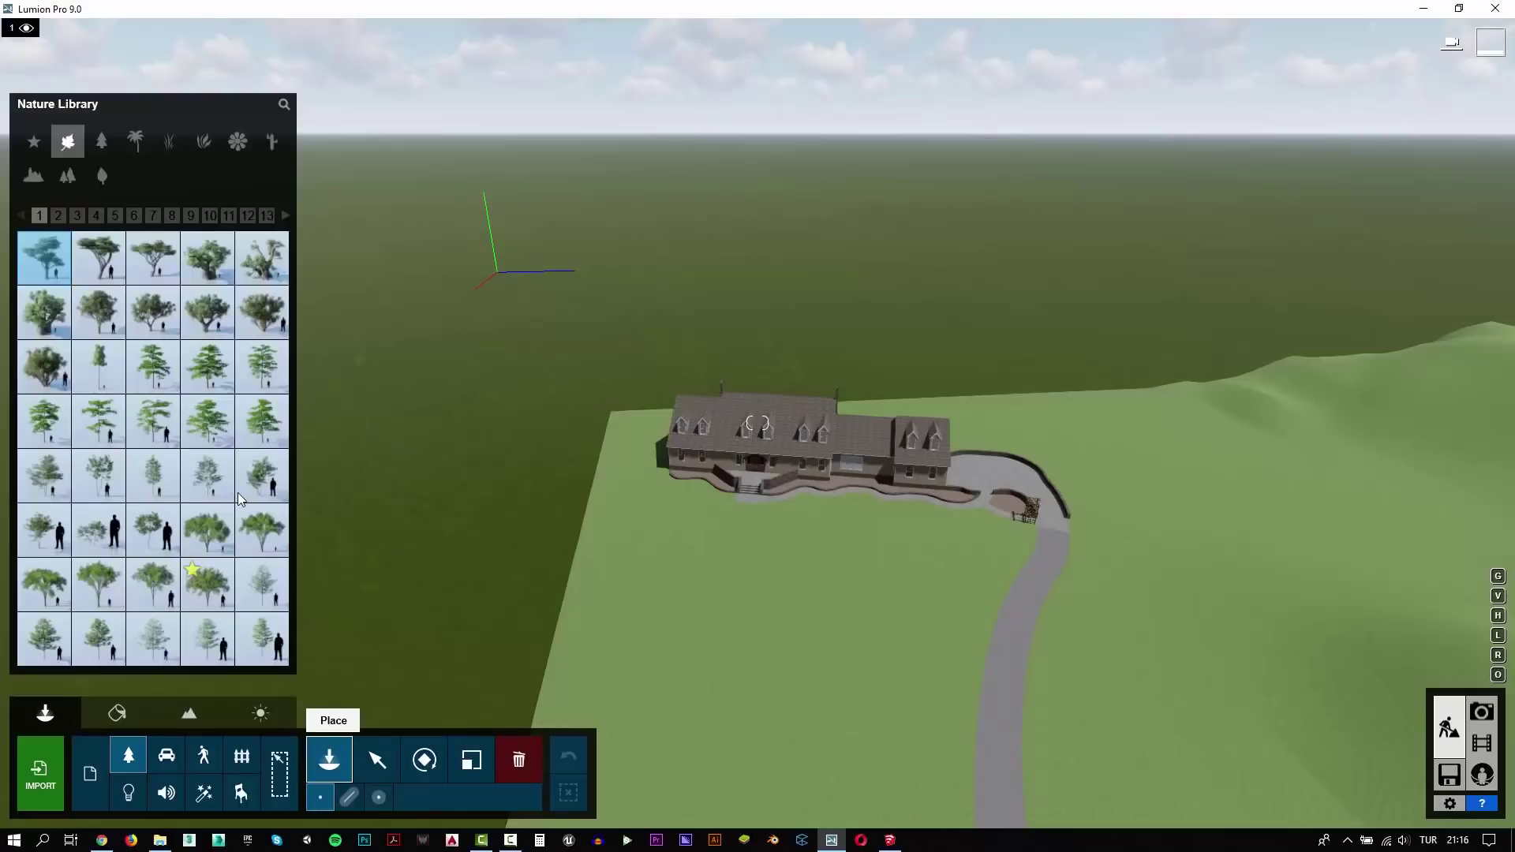
{"action": "left_click", "coordinate": [71, 178]}
{"action": "mouse_move", "coordinate": [262, 530]}
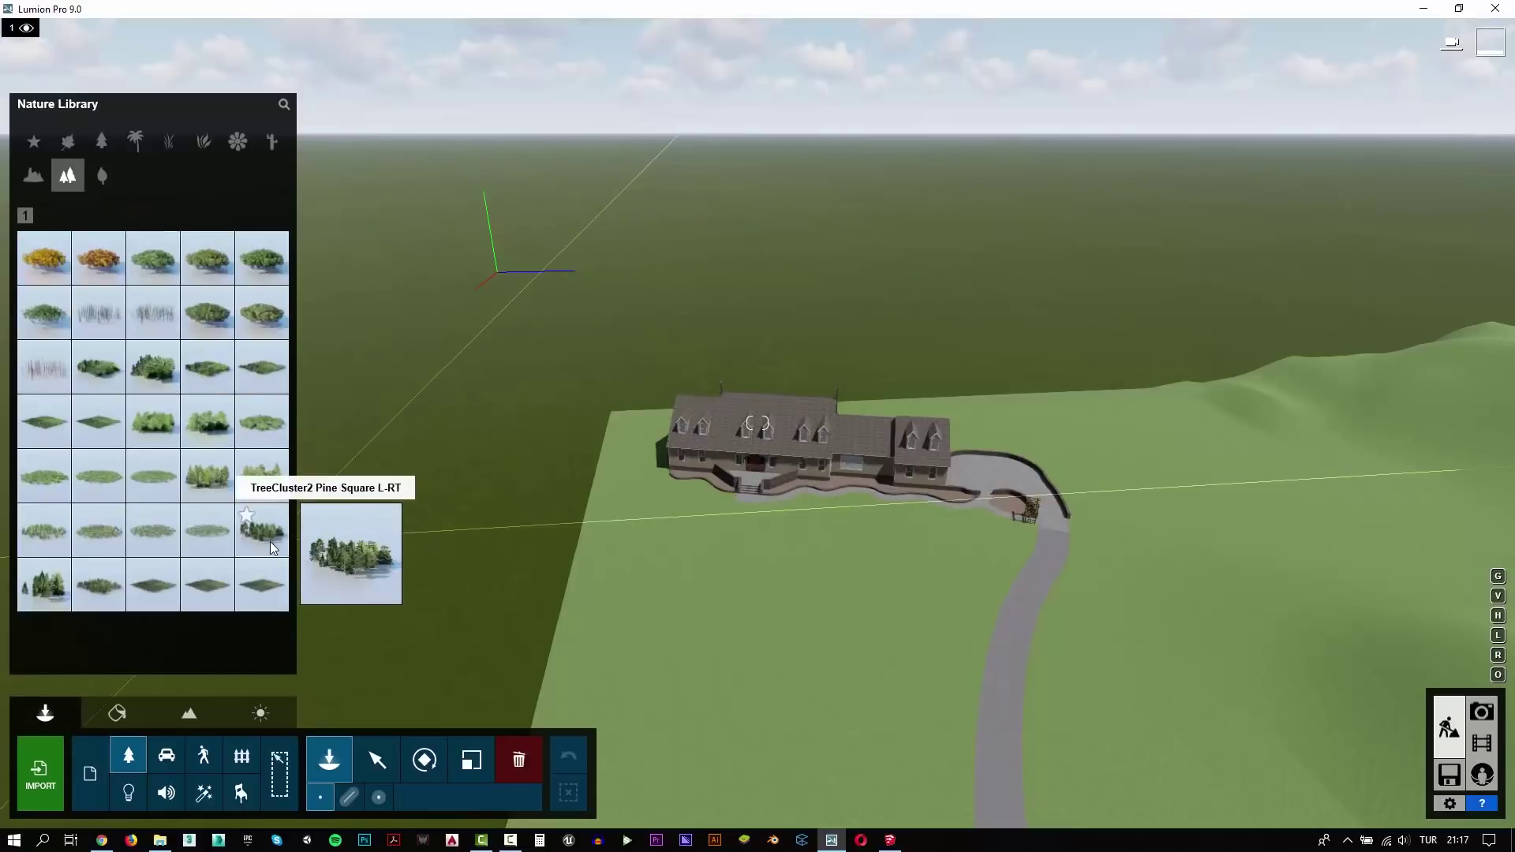
{"action": "left_click", "coordinate": [912, 284]}
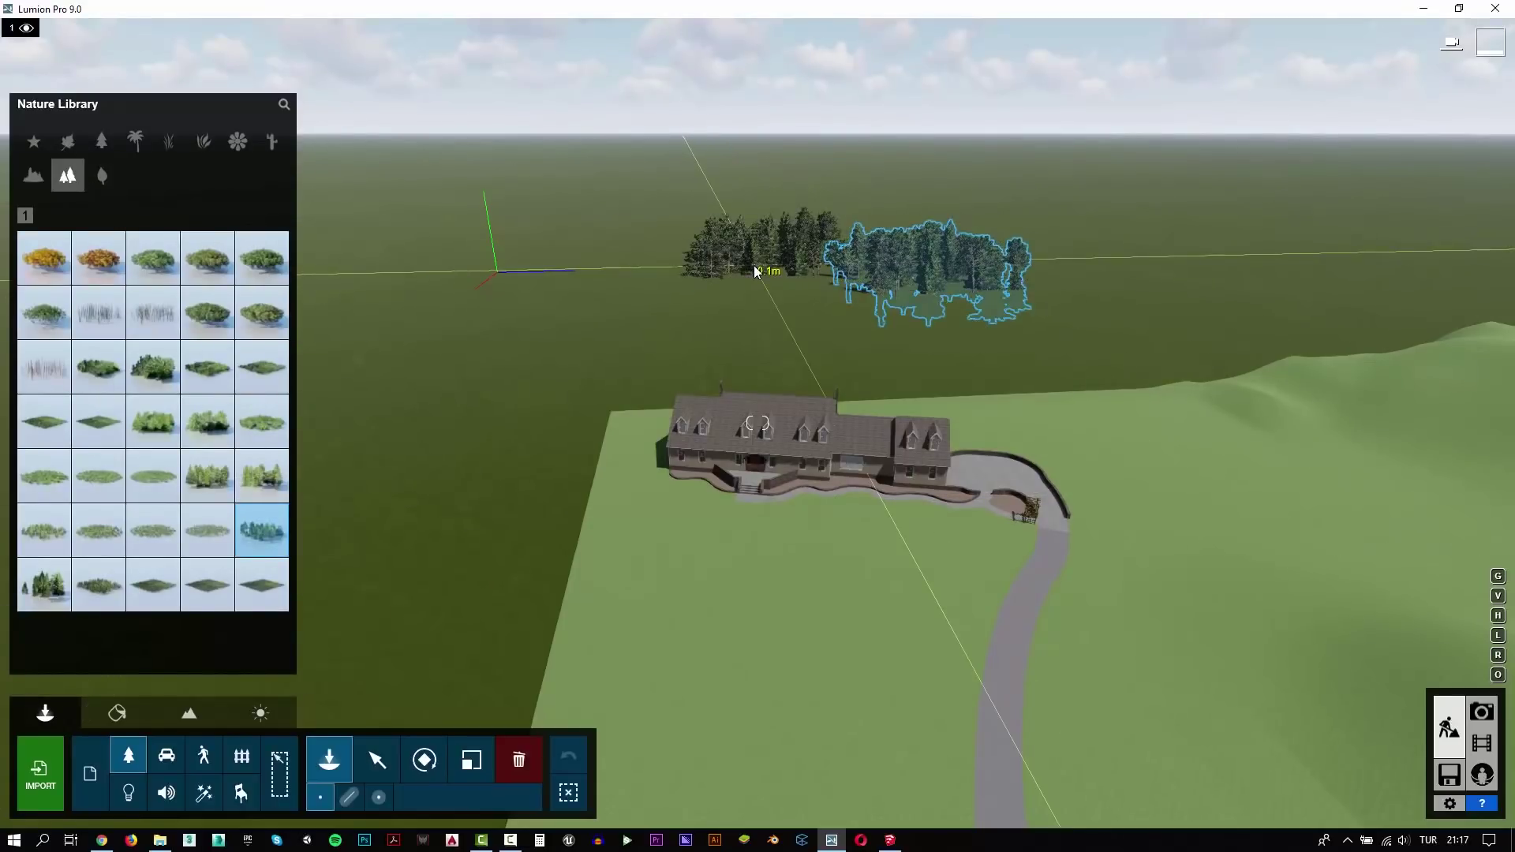
{"action": "left_click", "coordinate": [755, 272]}
{"action": "left_click", "coordinate": [651, 268]}
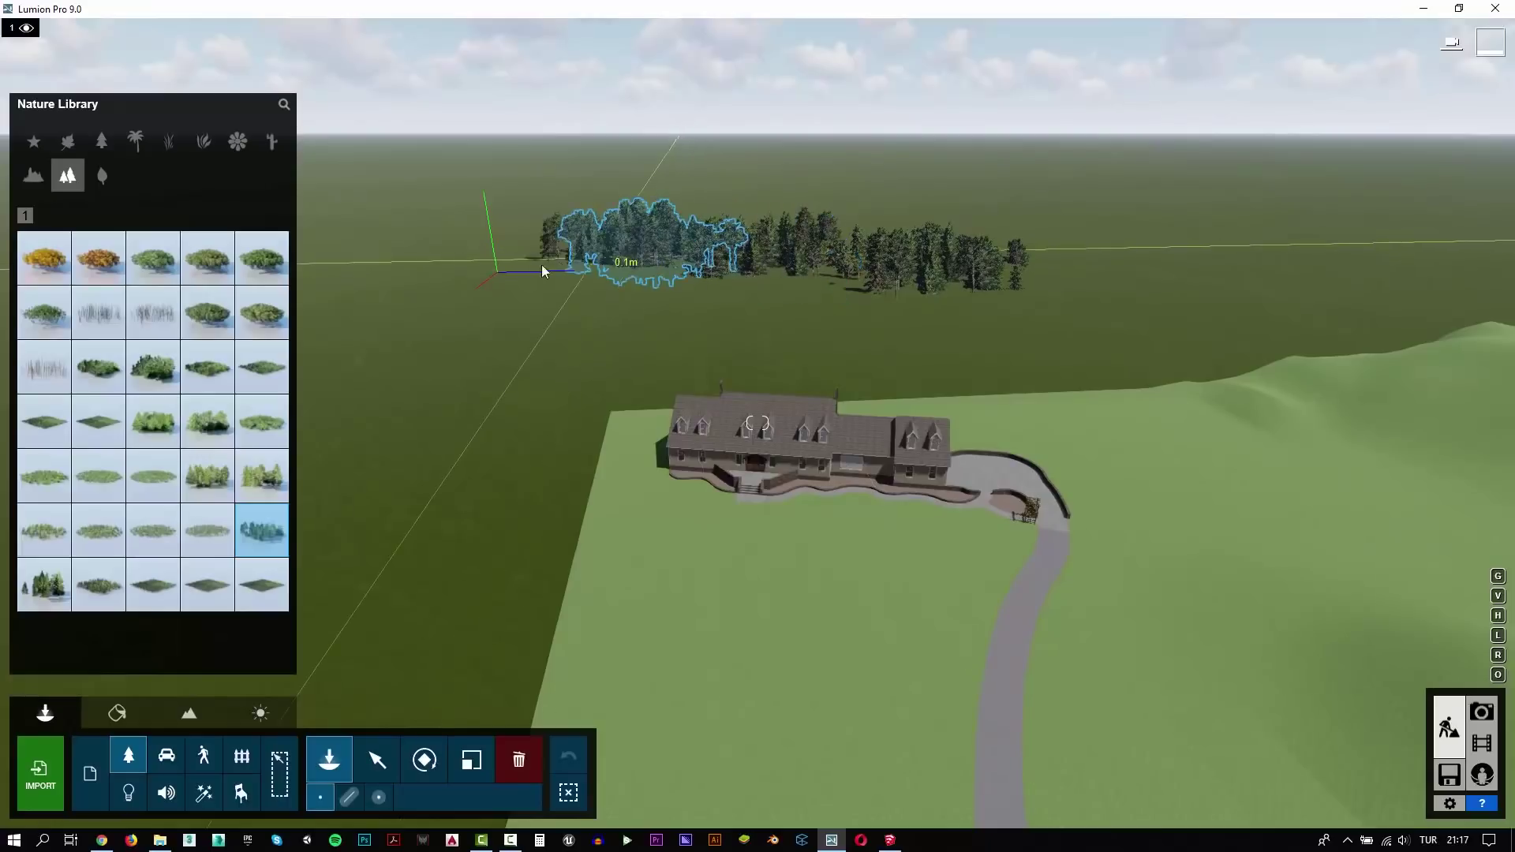
{"action": "left_click", "coordinate": [473, 271]}
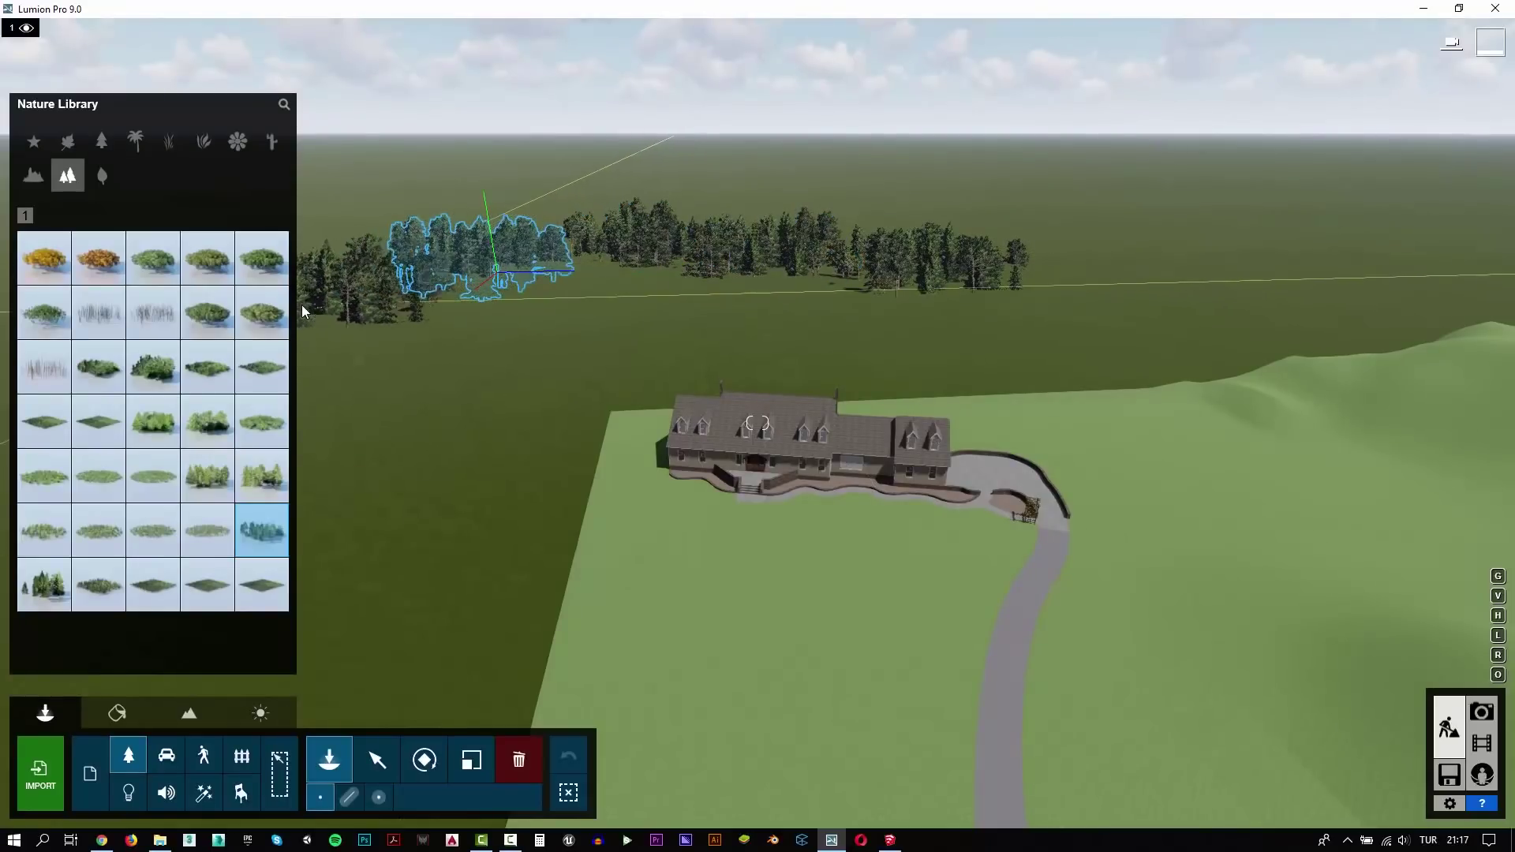
{"action": "mouse_move", "coordinate": [301, 305]}
{"action": "right_mouse_down"}
{"action": "mouse_move", "coordinate": [447, 333]}
{"action": "mouse_move", "coordinate": [615, 292]}
{"action": "right_mouse_up"}
{"action": "left_click", "coordinate": [709, 292]}
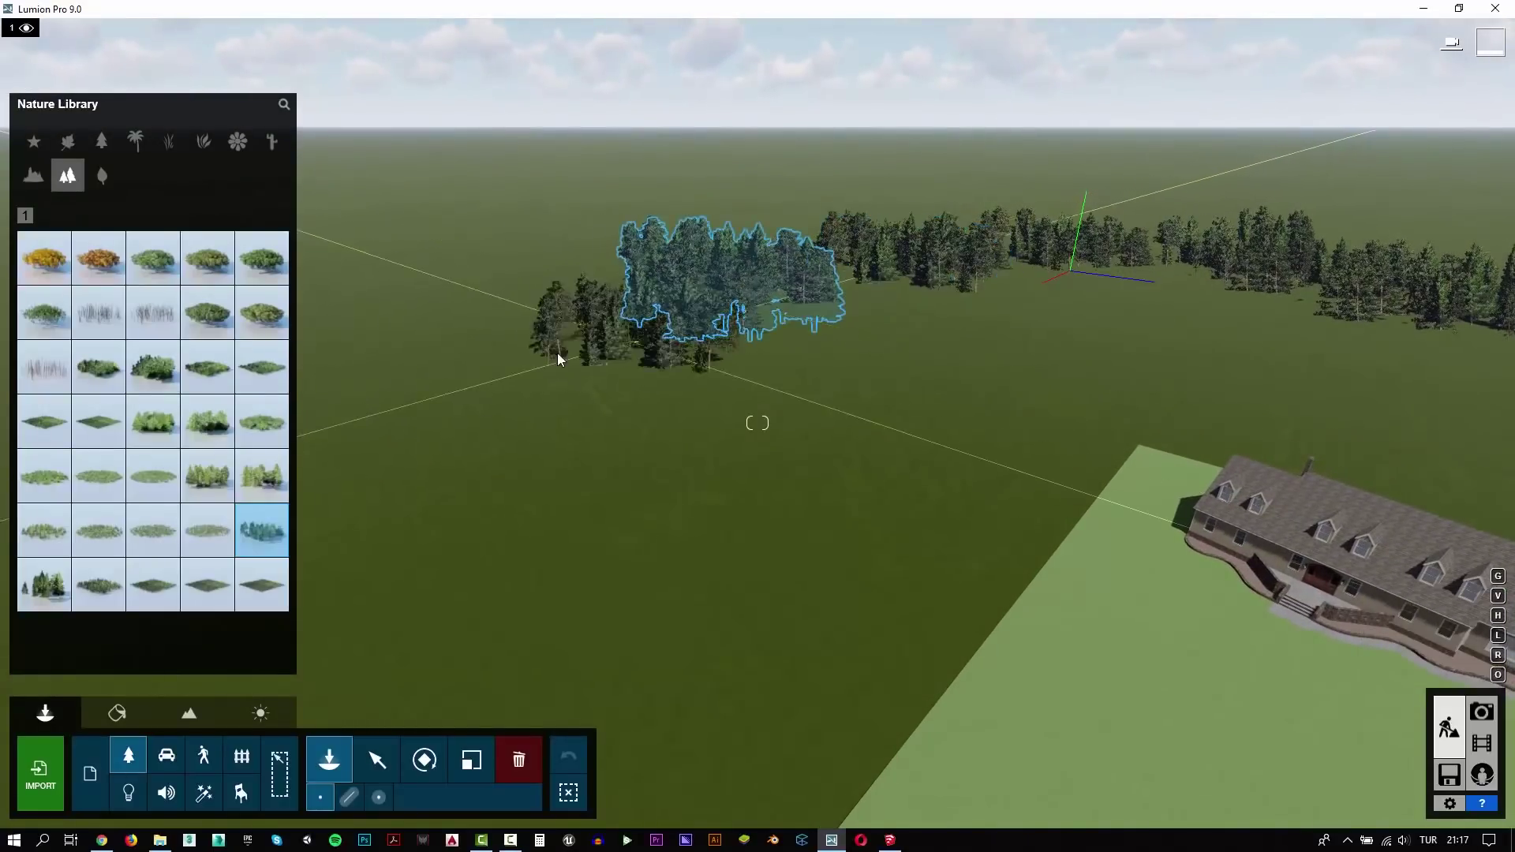
{"action": "left_click", "coordinate": [576, 336]}
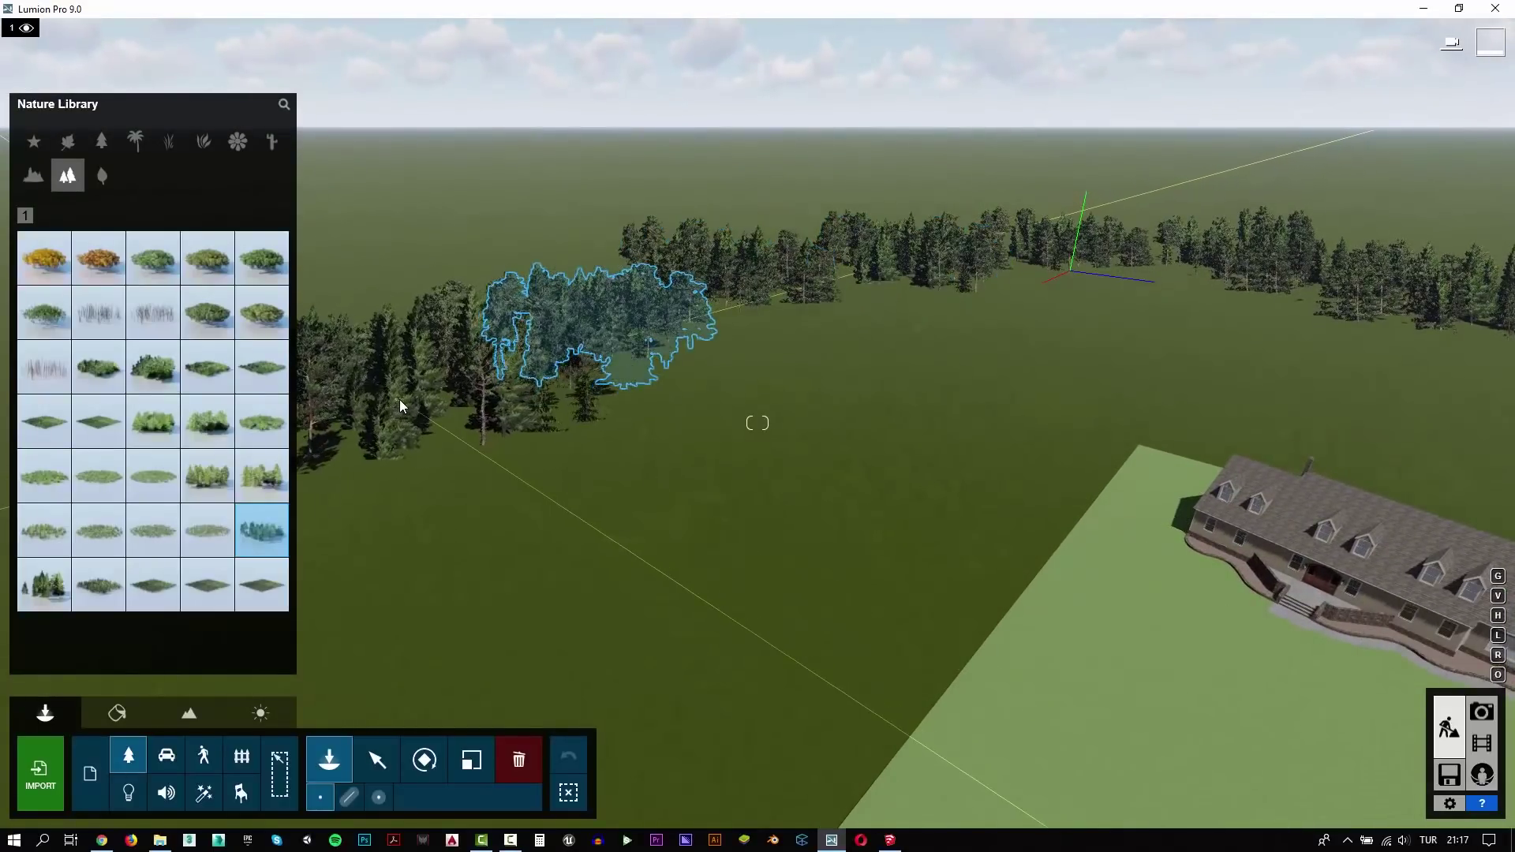
{"action": "left_click", "coordinate": [400, 404]}
Step: Check the tree line from photo 1's saved camera, then return to Build mode
{"action": "left_click", "coordinate": [1480, 714]}
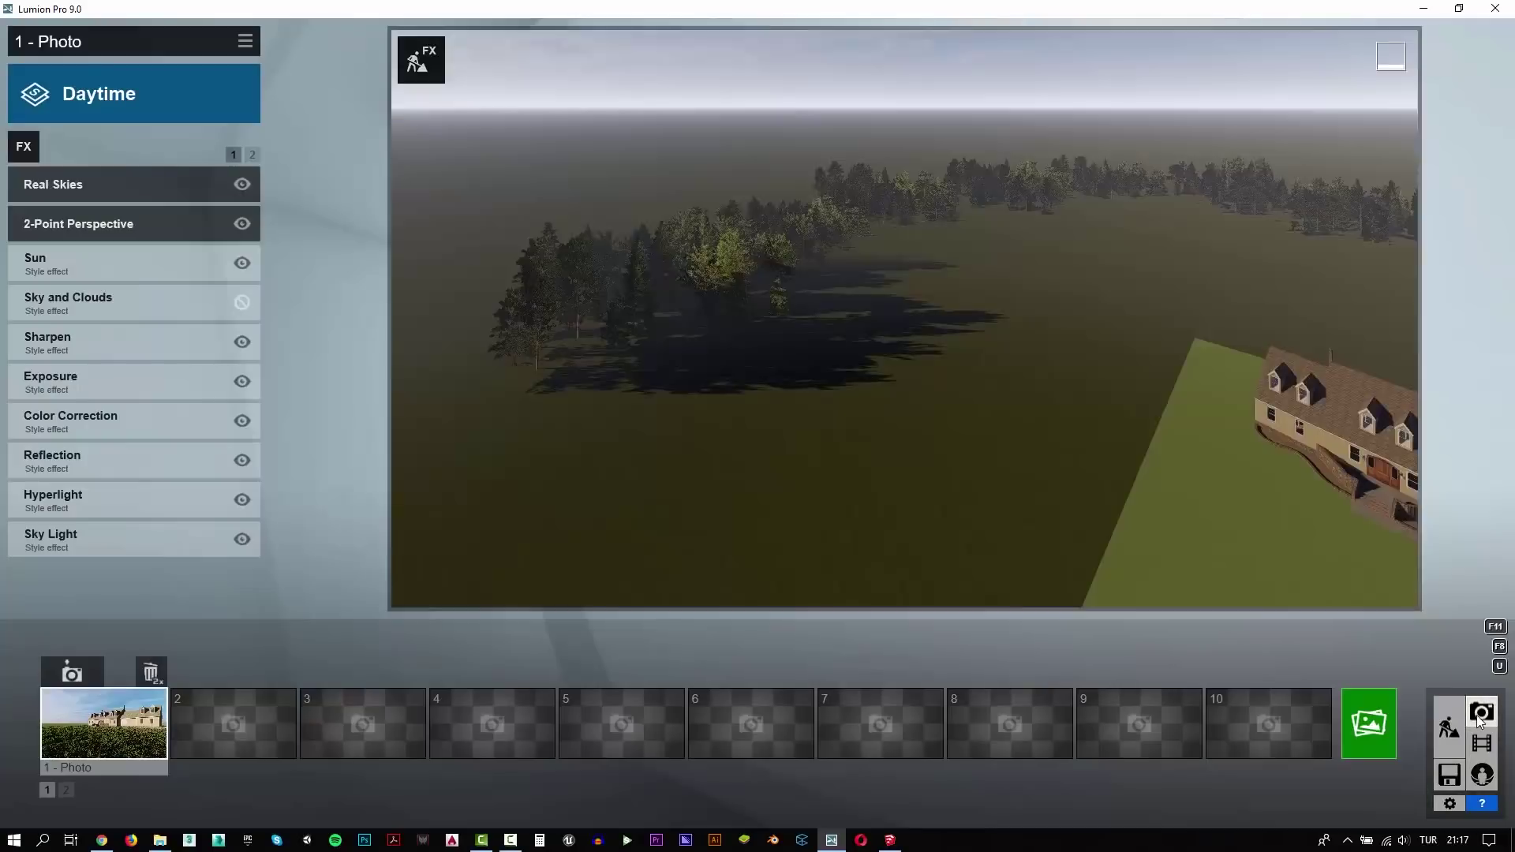
{"action": "left_click", "coordinate": [110, 721]}
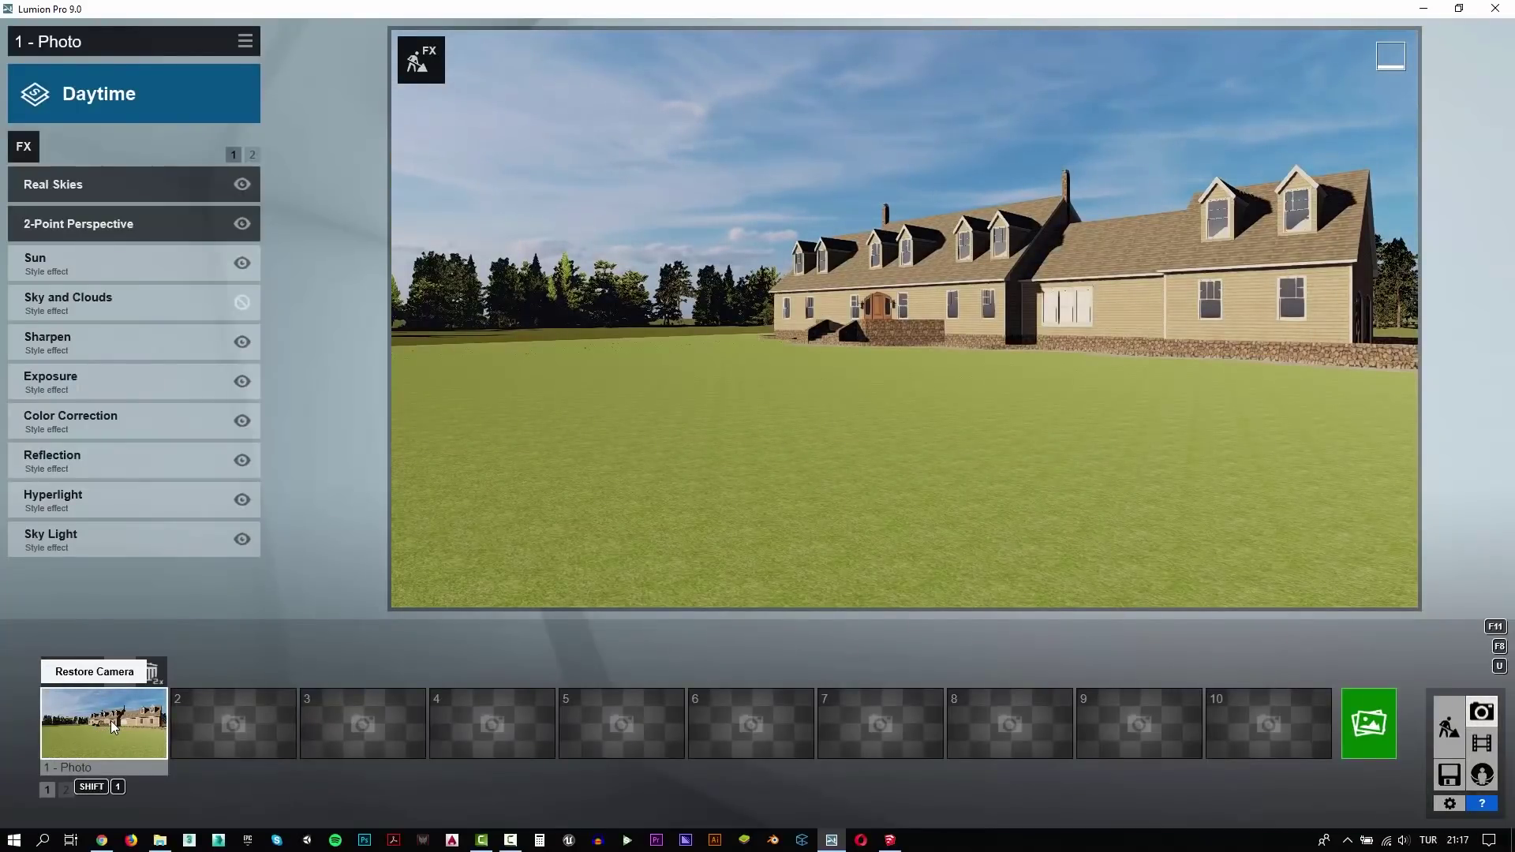
{"action": "left_click", "coordinate": [1448, 730]}
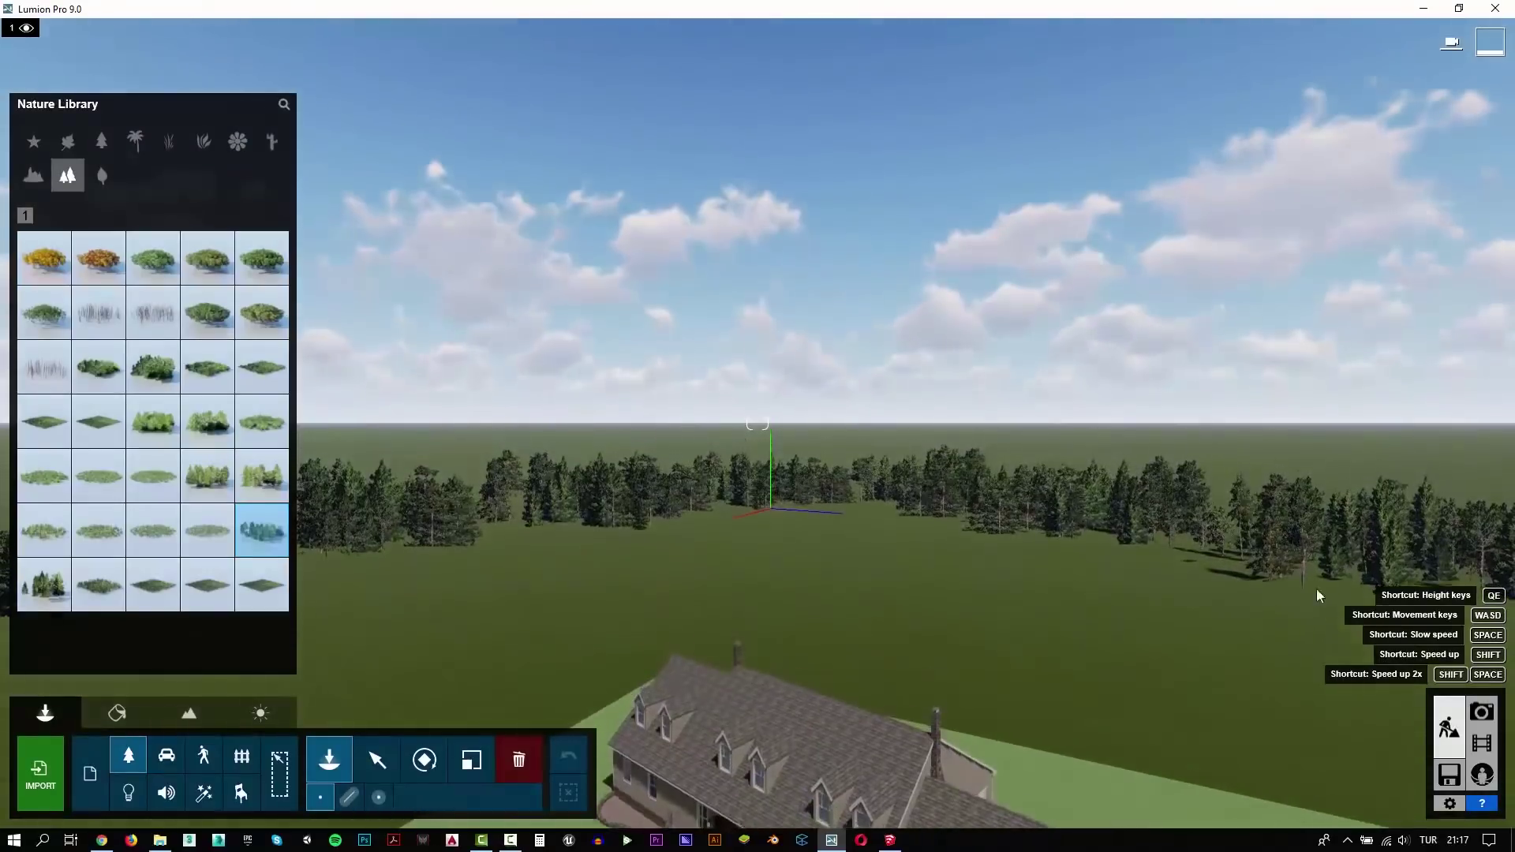
Step: Tilt the view down over the house and add two more conifer clusters to the tree line
{"action": "right_click_drag", "start_coordinate": [1266, 562], "coordinate": [1278, 757]}
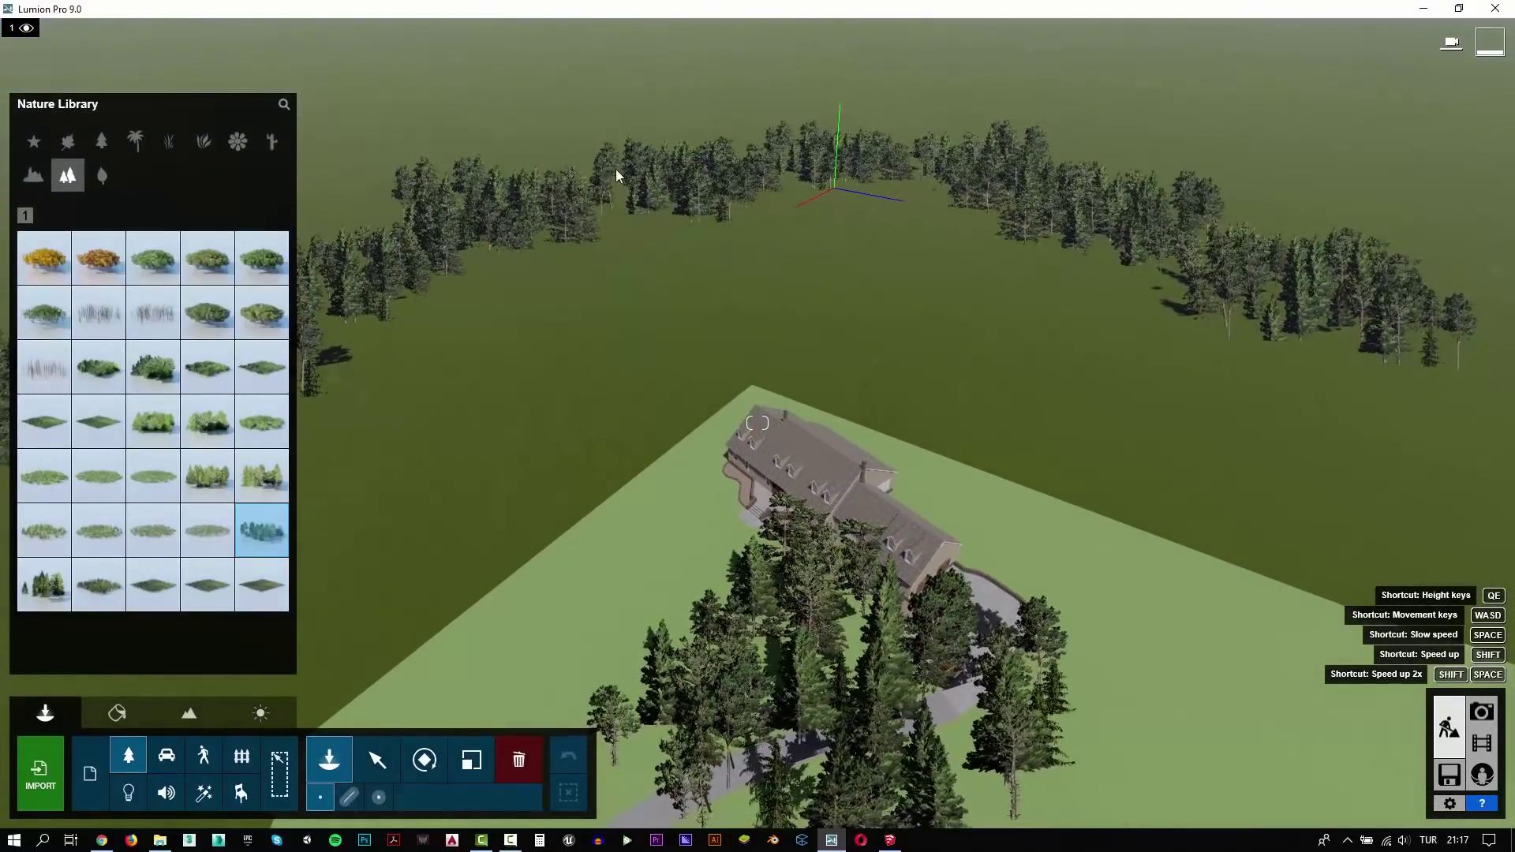
{"action": "left_click", "coordinate": [599, 175]}
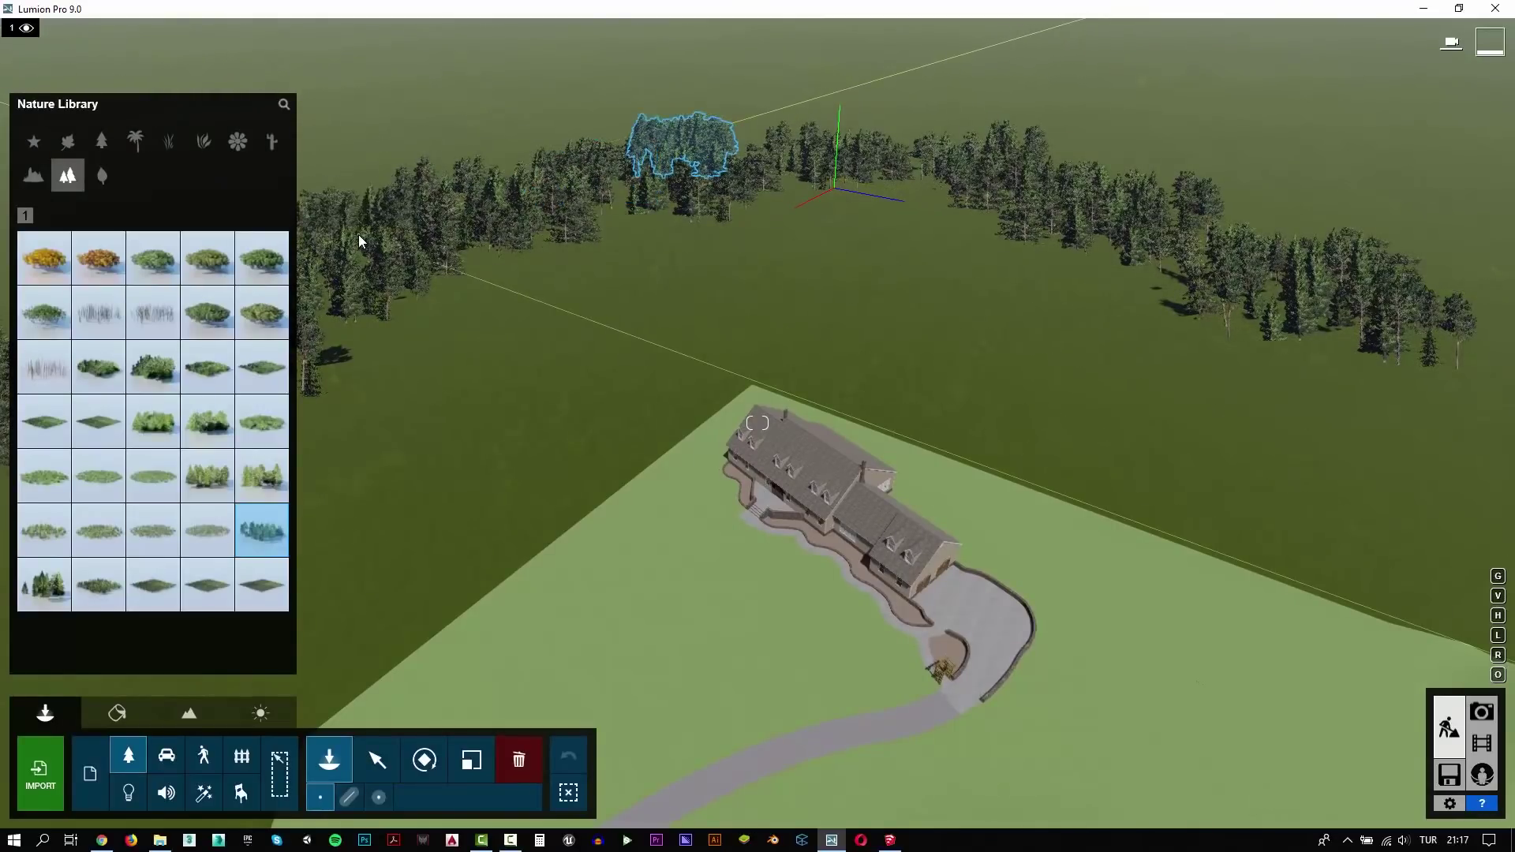
{"action": "left_click", "coordinate": [453, 141]}
{"action": "mouse_move", "coordinate": [99, 258]}
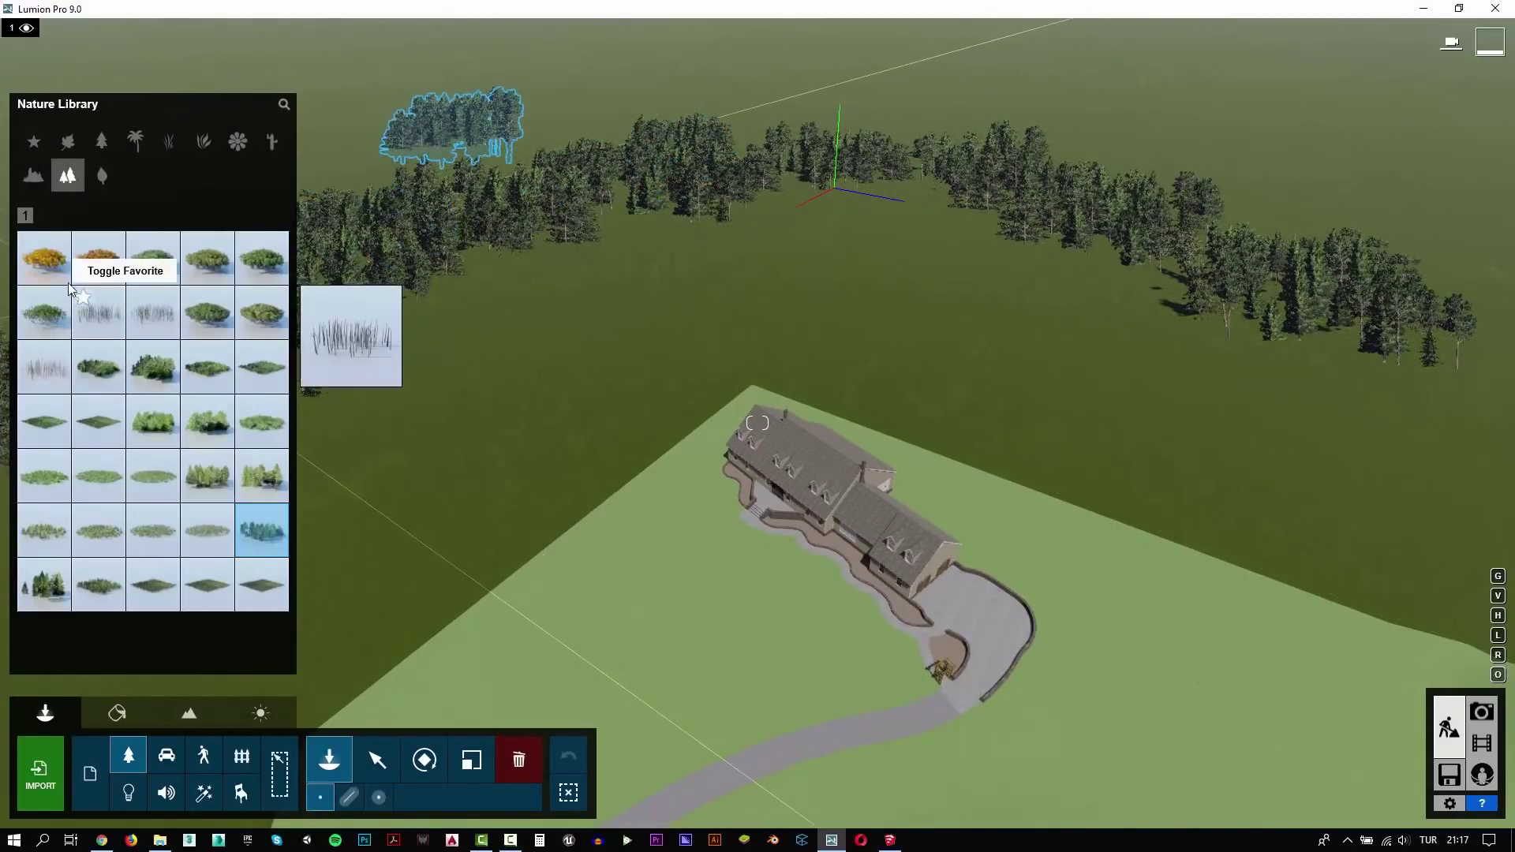
Step: Place three orange CanopyCluster2-Fall RT clusters among the conifers
{"action": "left_click", "coordinate": [82, 264]}
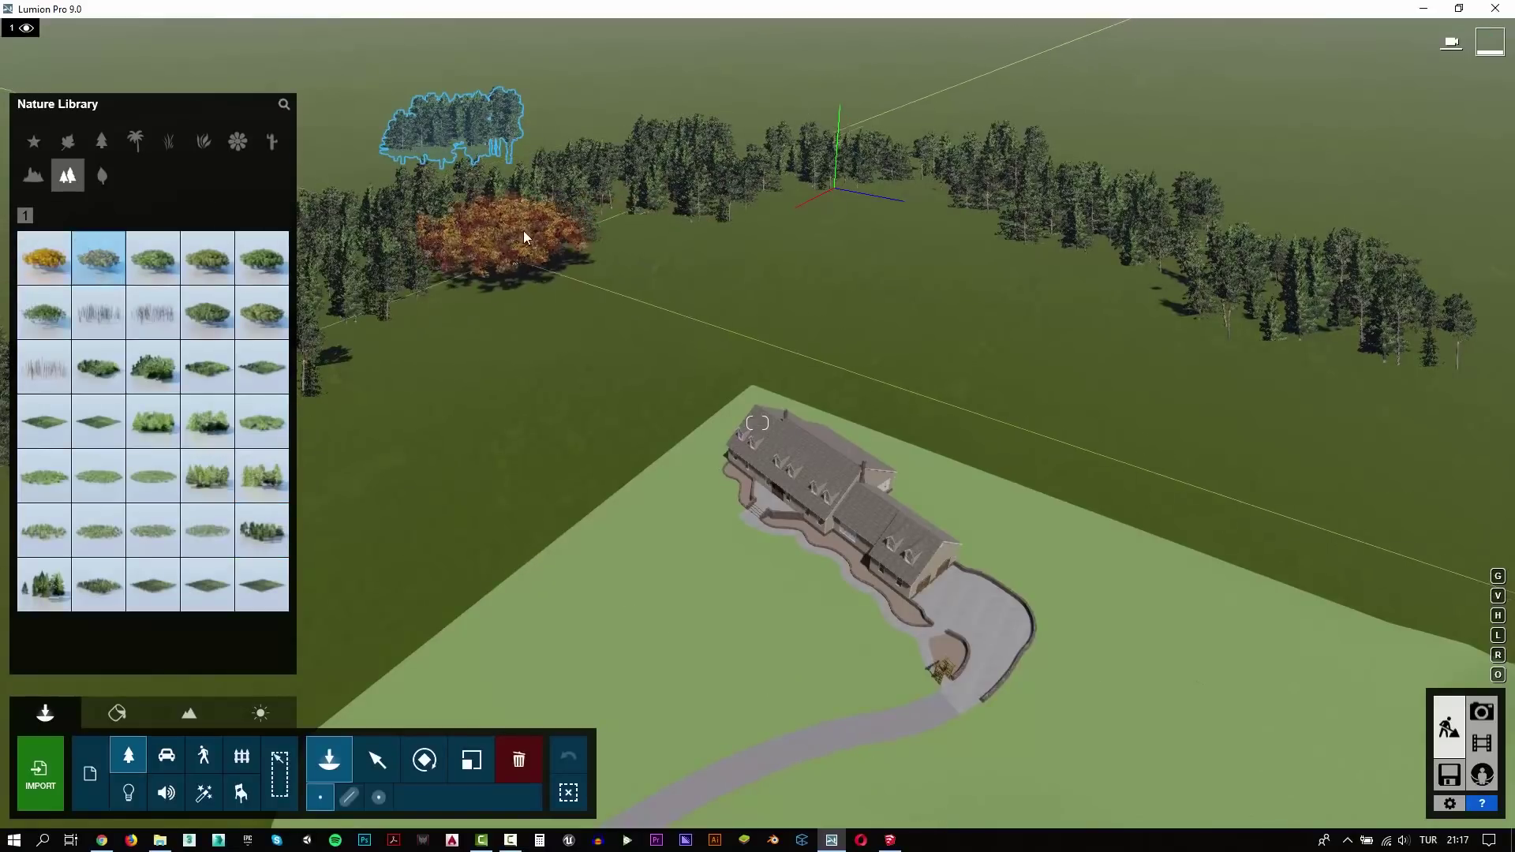
{"action": "left_click", "coordinate": [547, 223]}
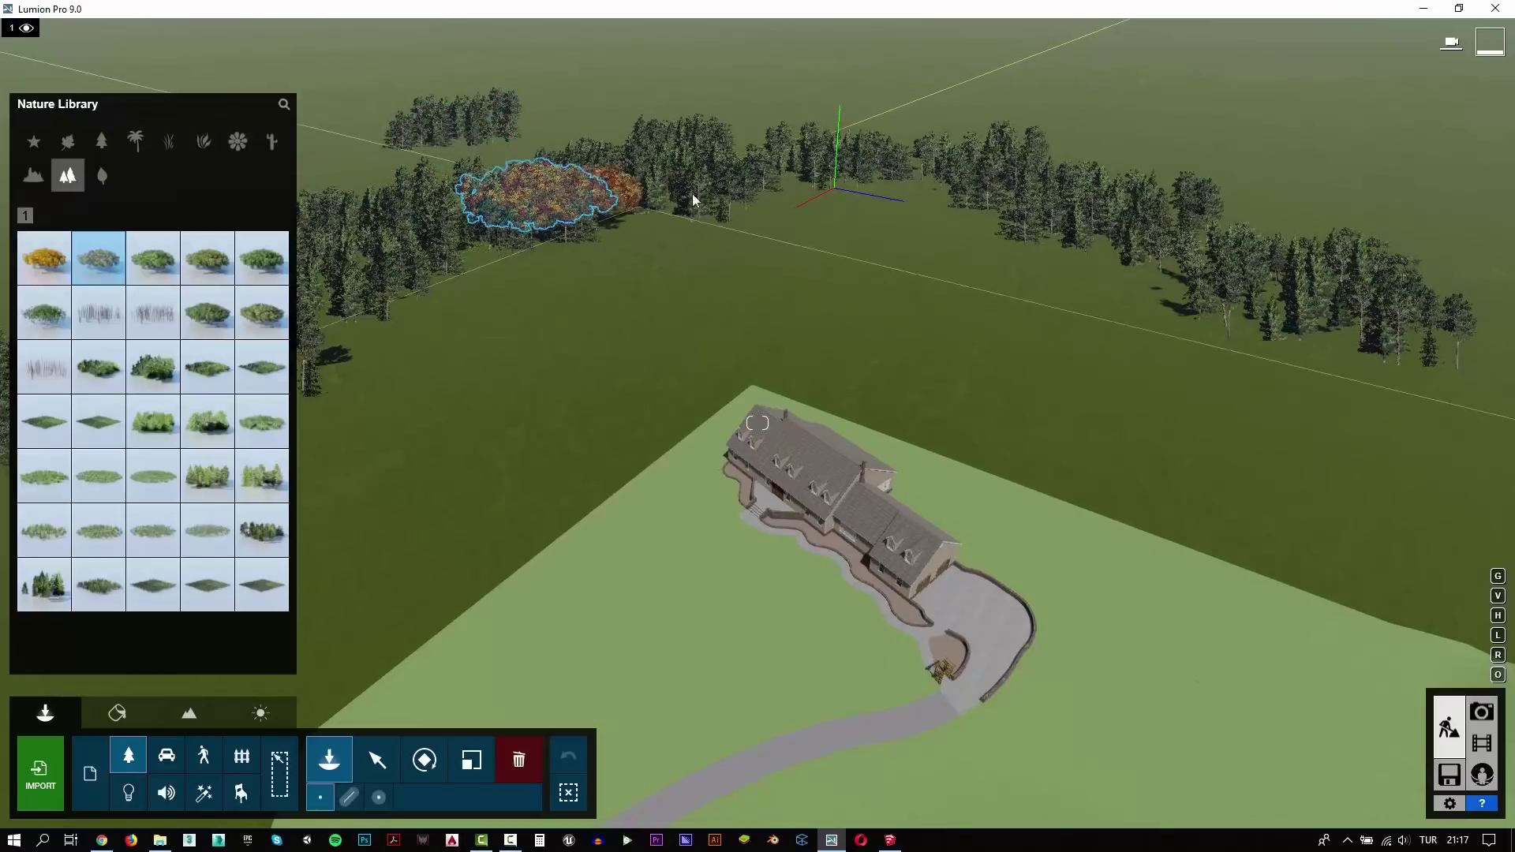
{"action": "left_click", "coordinate": [750, 198]}
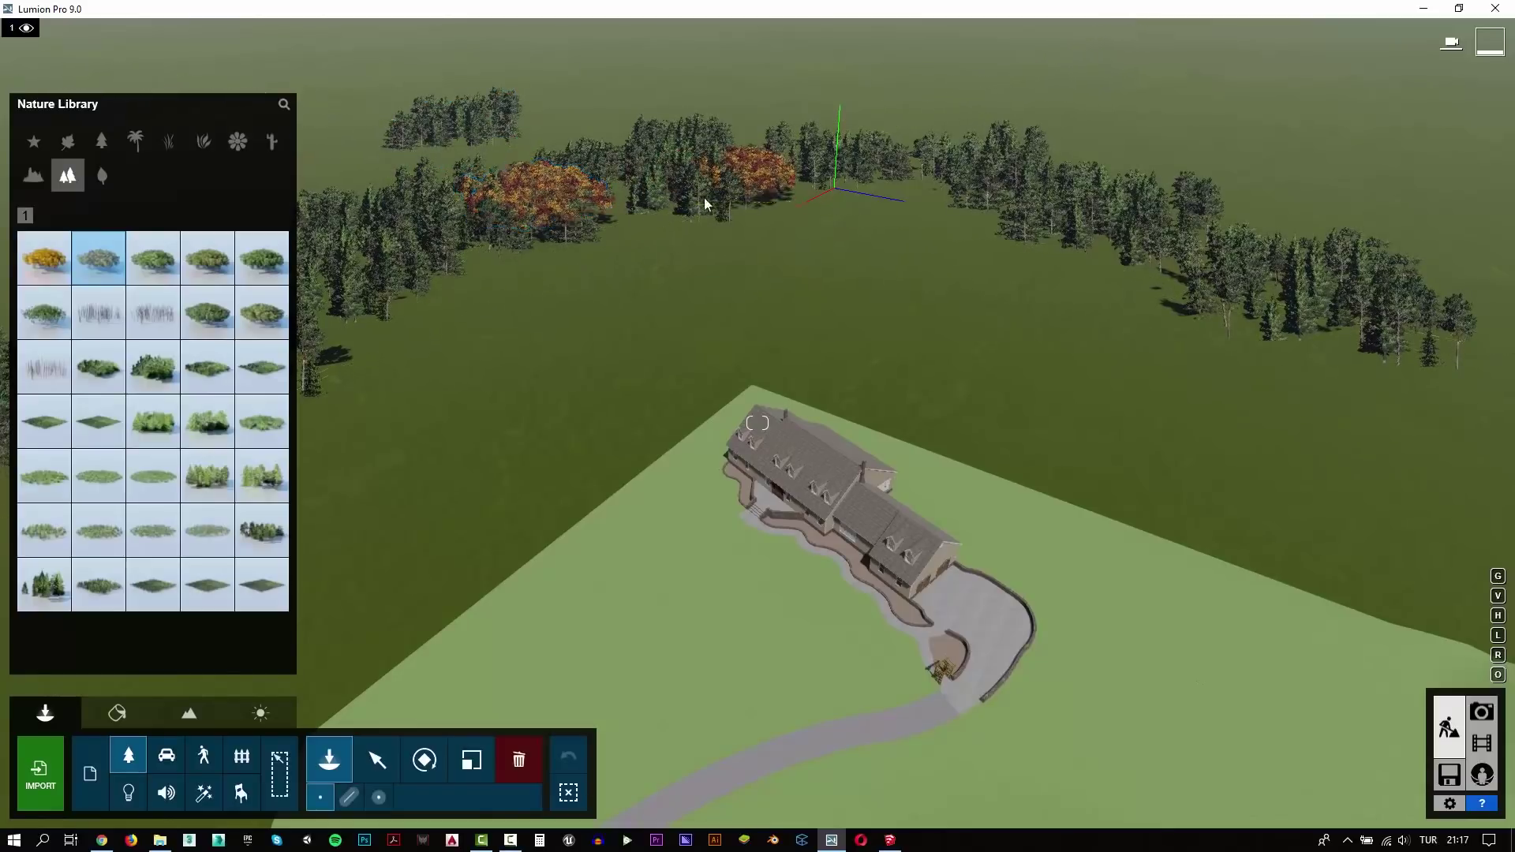
{"action": "left_click", "coordinate": [387, 274]}
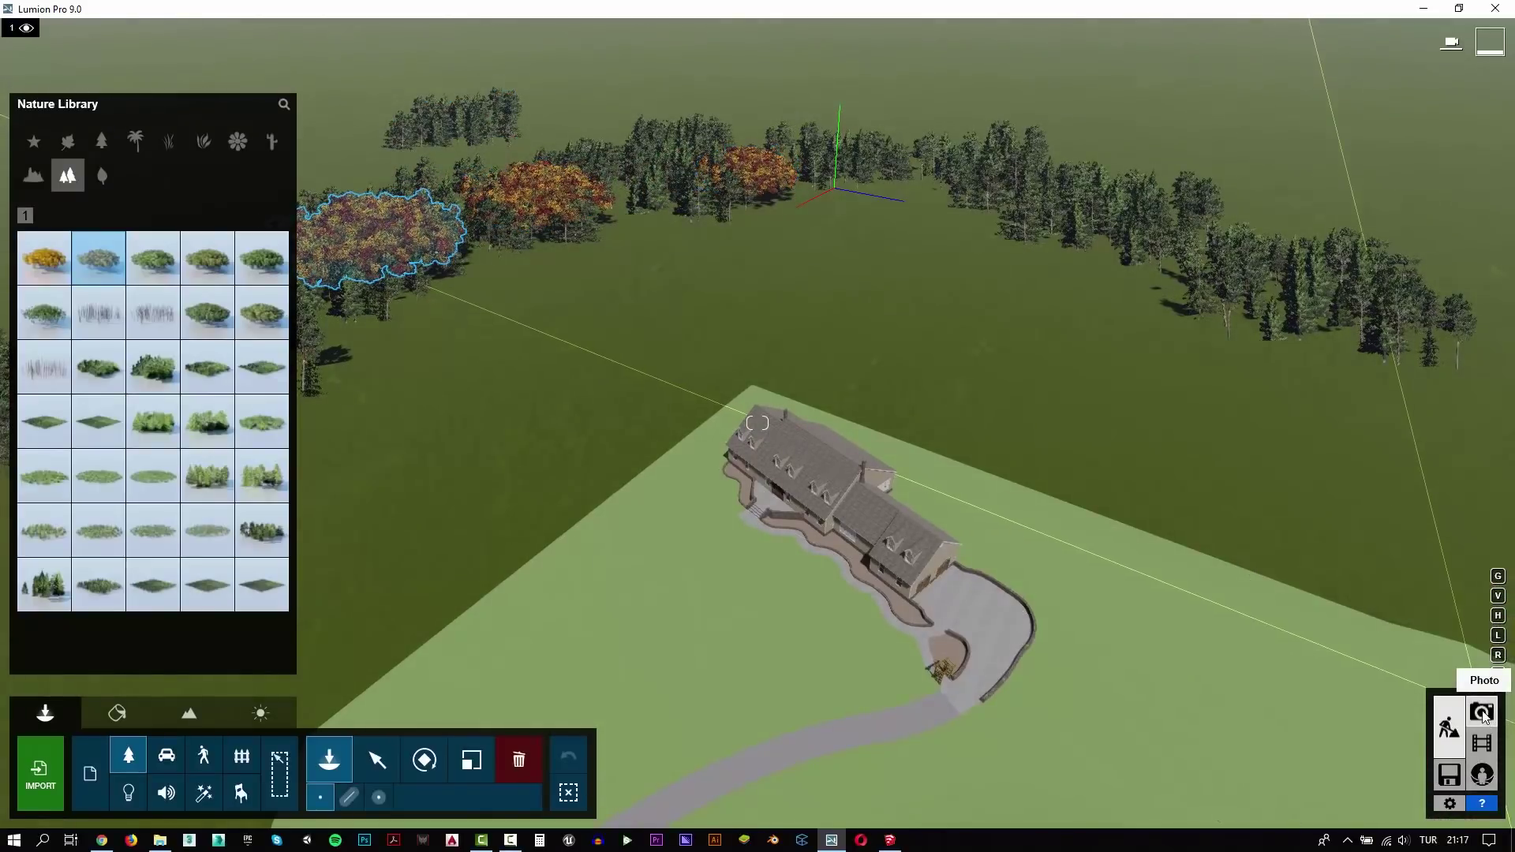
{"action": "left_click", "coordinate": [1483, 714]}
Step: Place a large AmericanElm2 M RT broadleaf tree on the front lawn and view it from photo 1's camera
{"action": "left_click", "coordinate": [111, 736]}
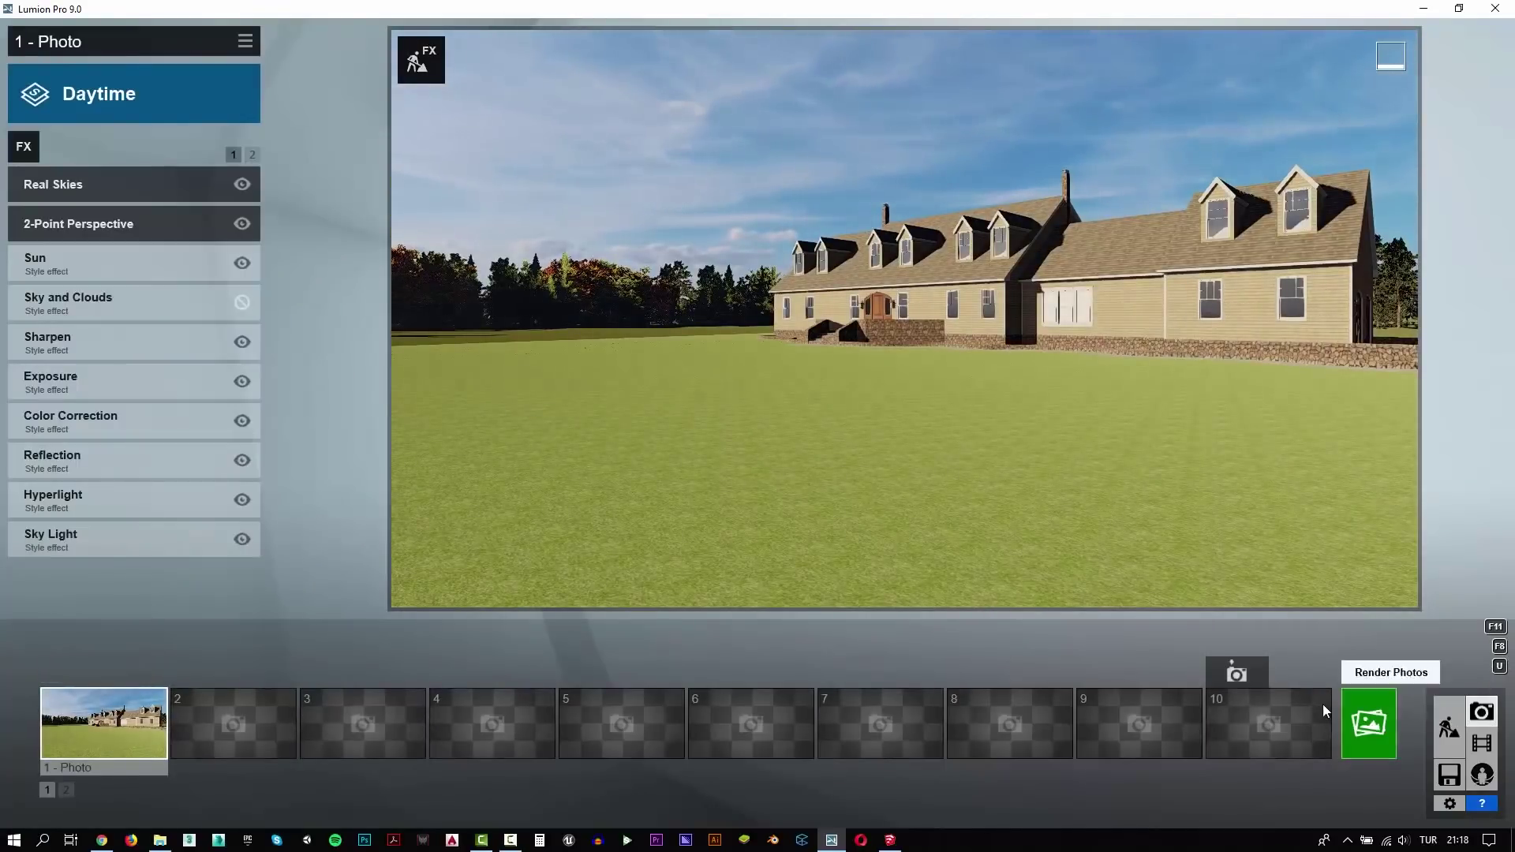
{"action": "left_click", "coordinate": [1450, 740]}
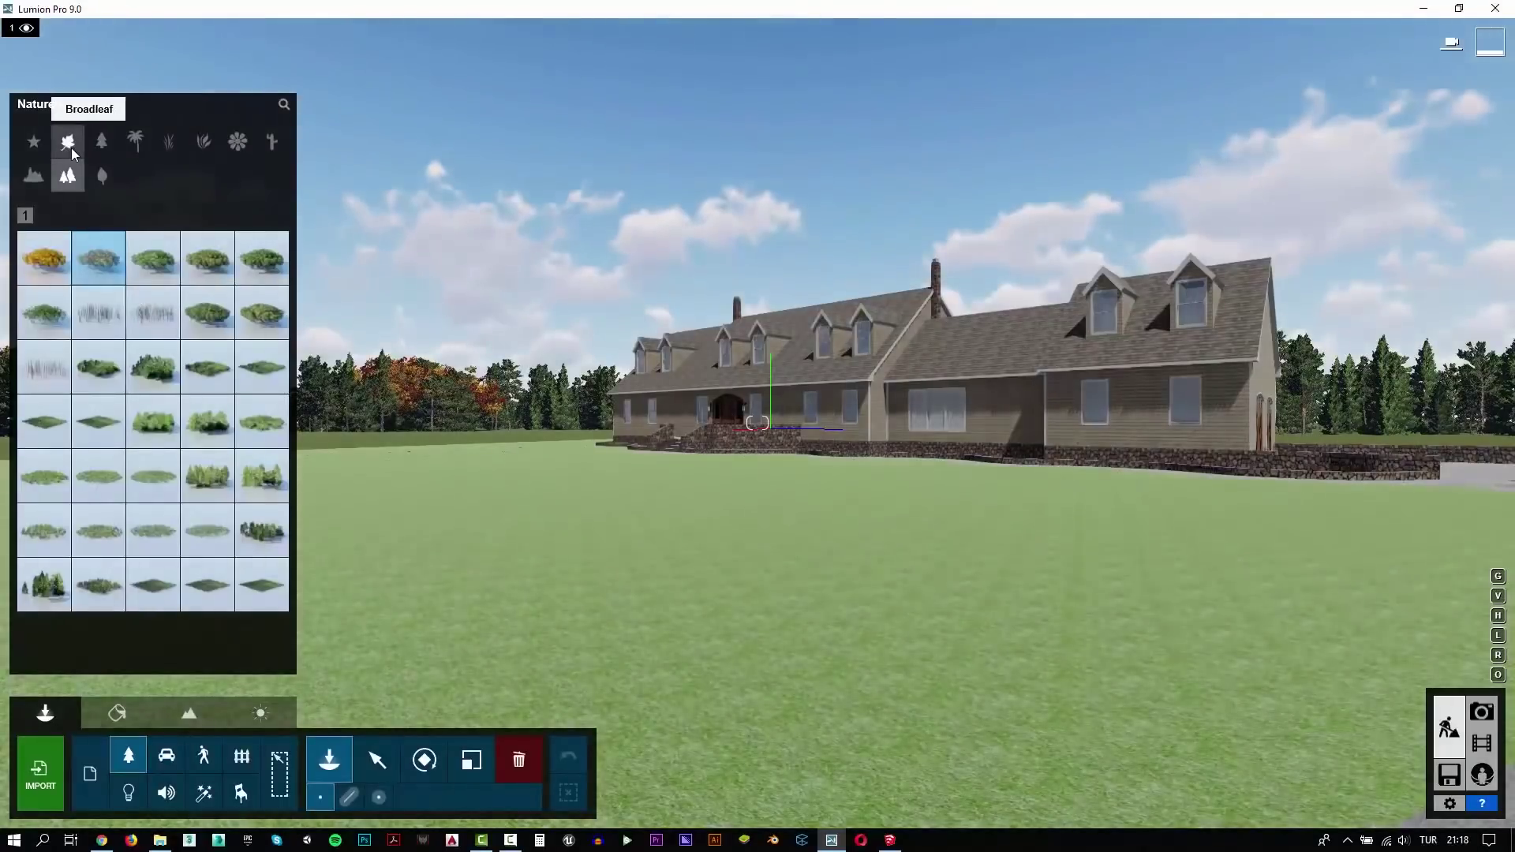
{"action": "left_click", "coordinate": [71, 148]}
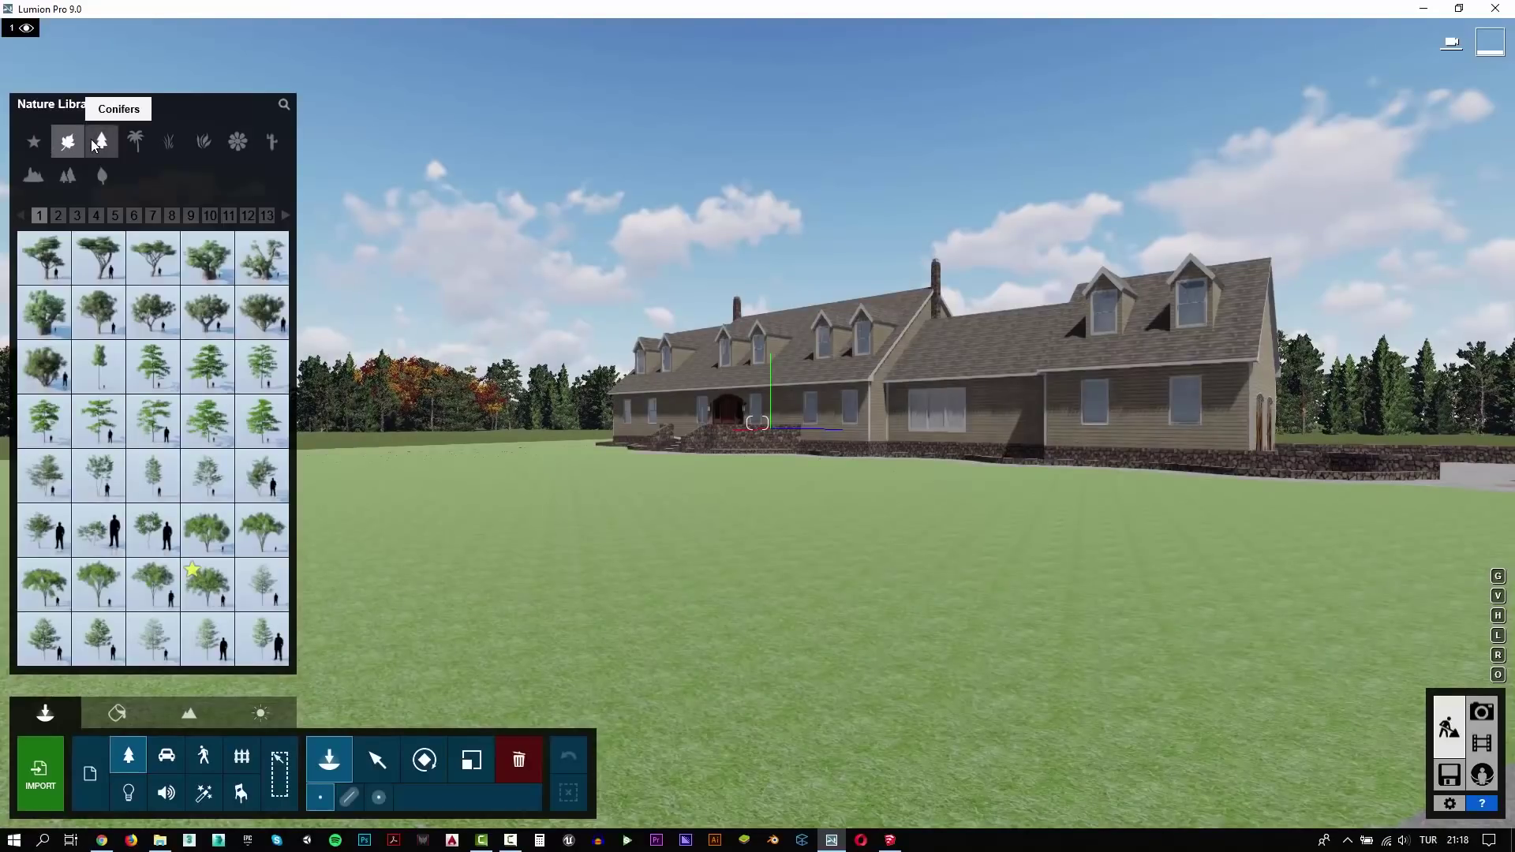
{"action": "mouse_move", "coordinate": [99, 582]}
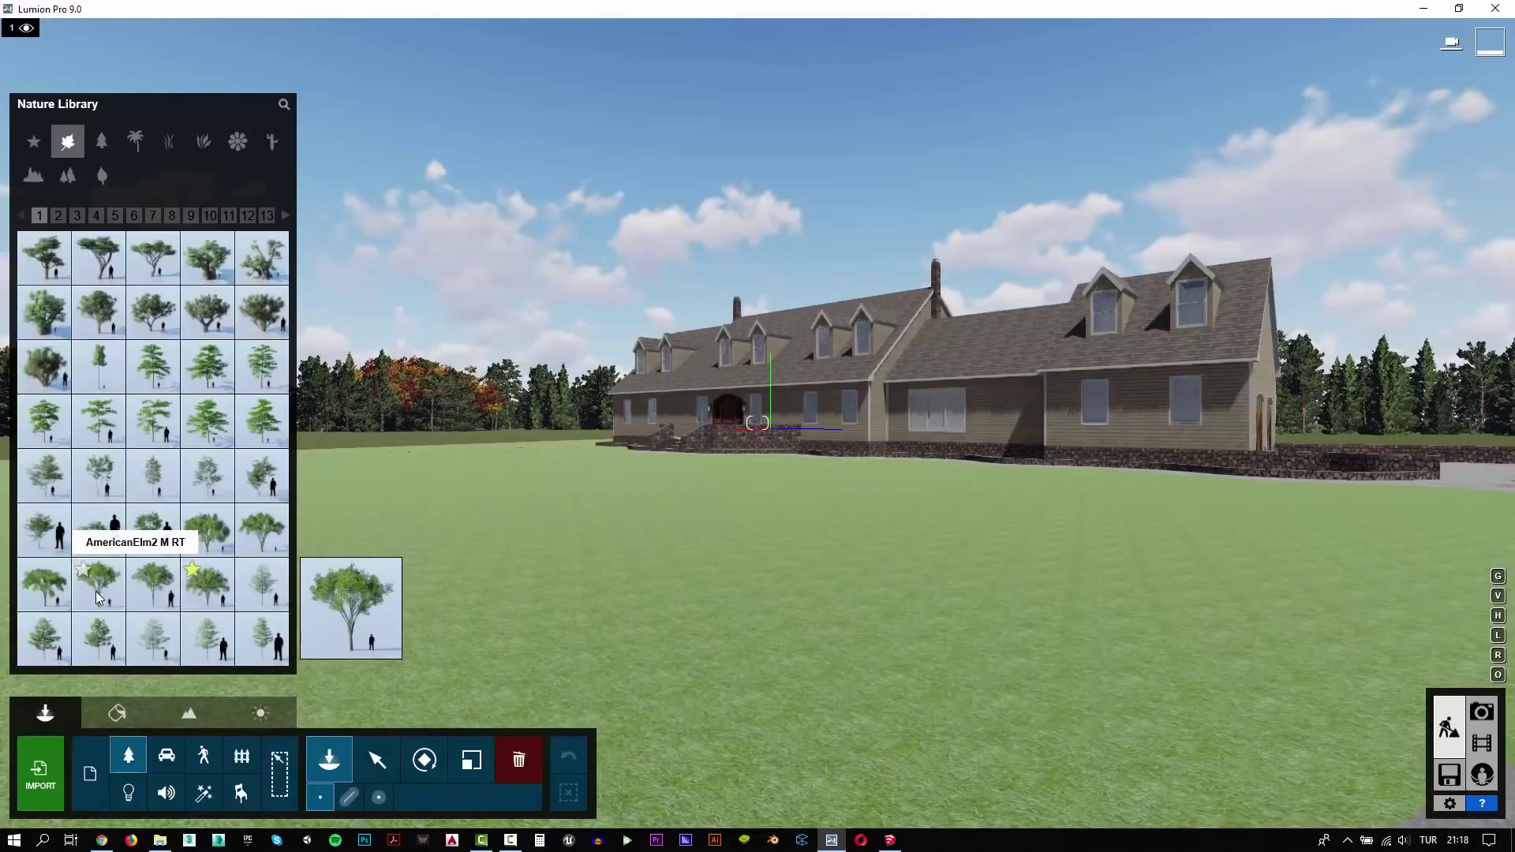
{"action": "left_click", "coordinate": [480, 645]}
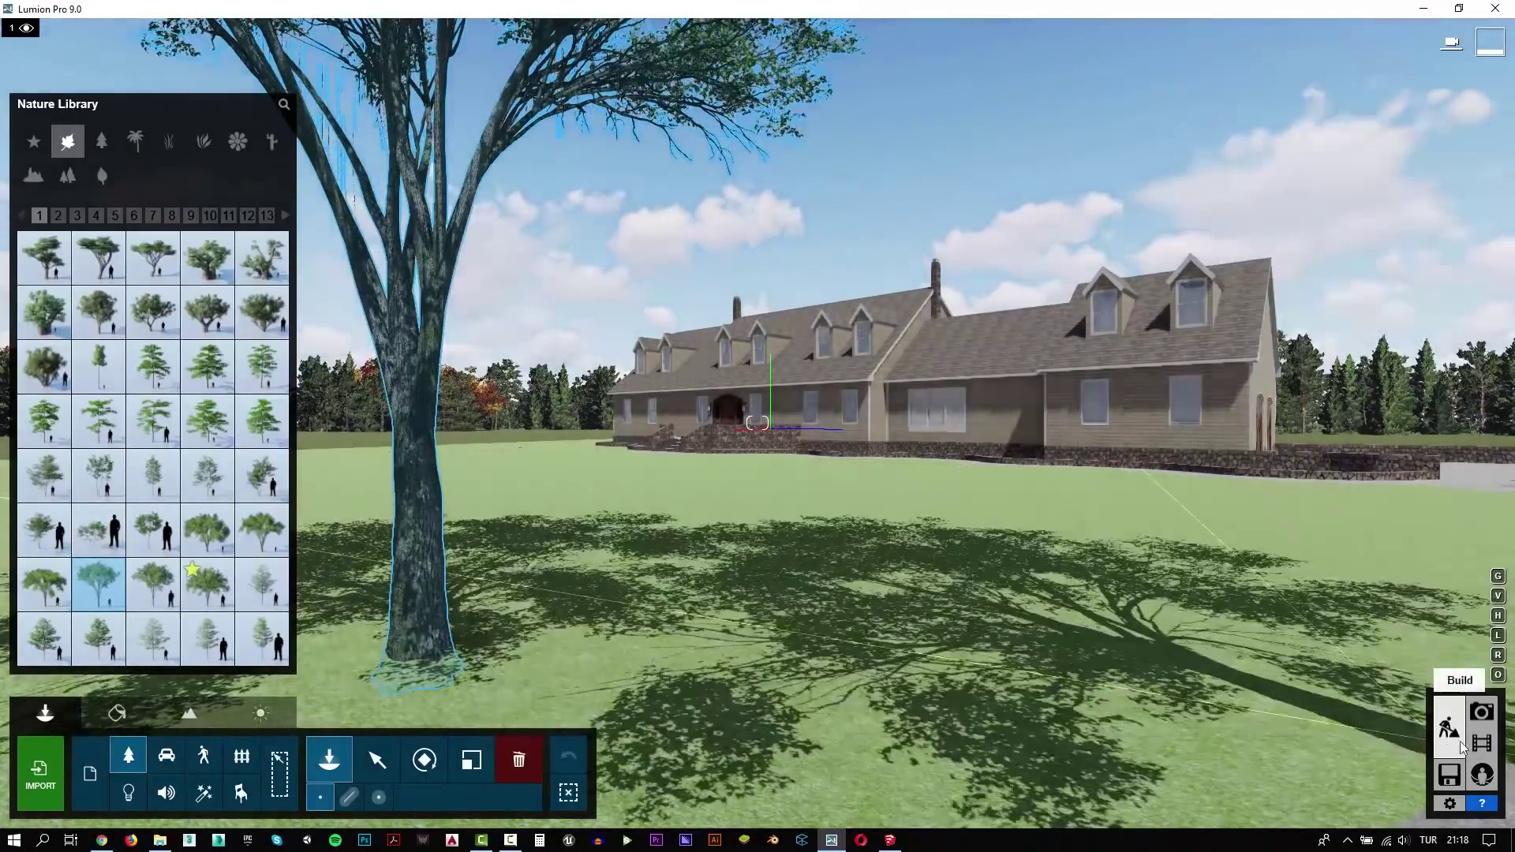
{"action": "left_click", "coordinate": [1481, 712]}
{"action": "left_click", "coordinate": [106, 735]}
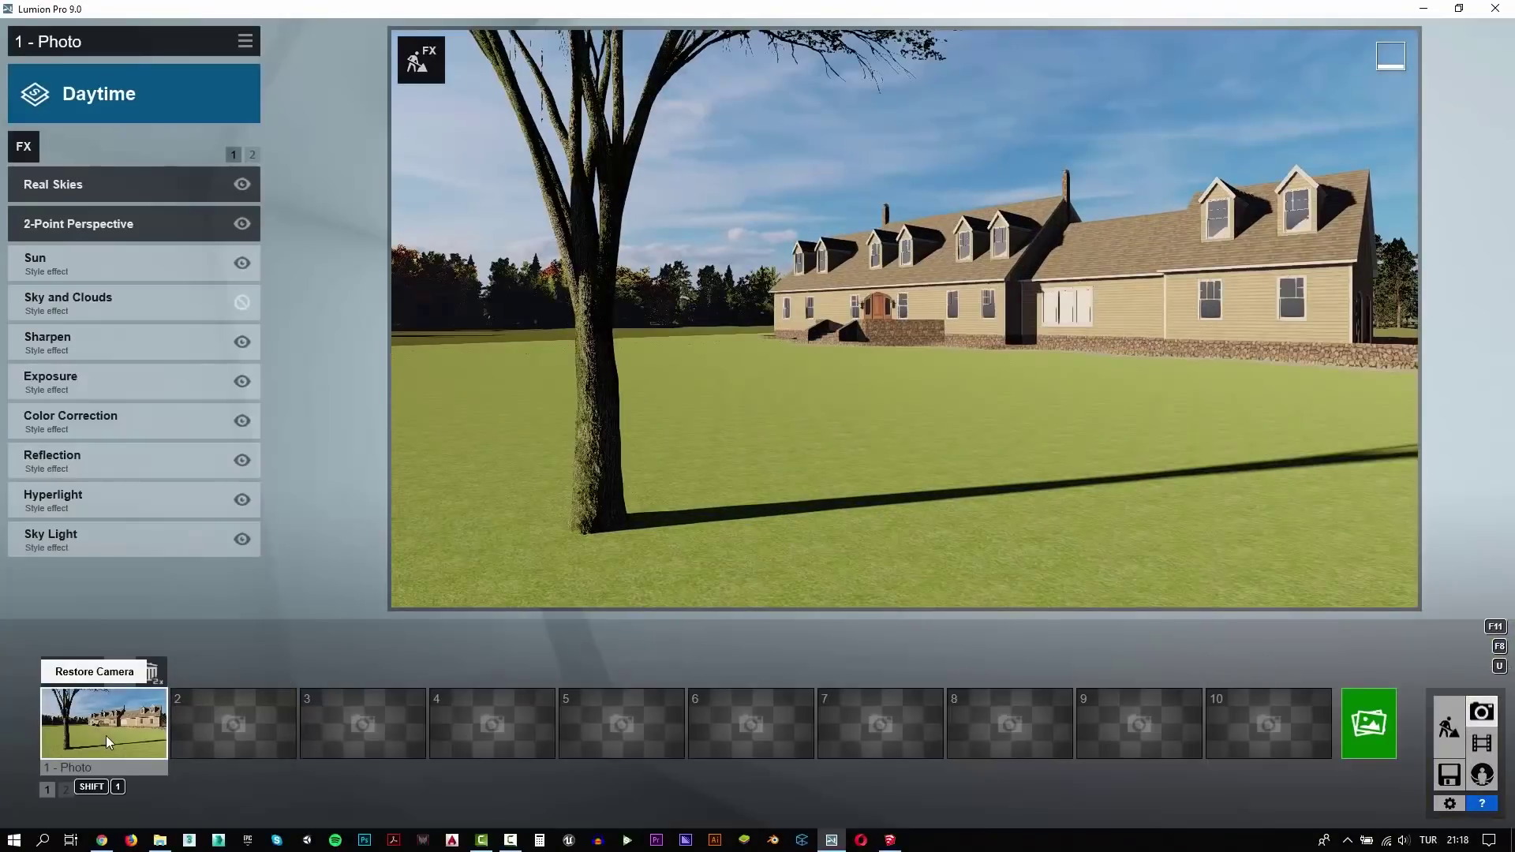
{"action": "mouse_move", "coordinate": [1268, 722]}
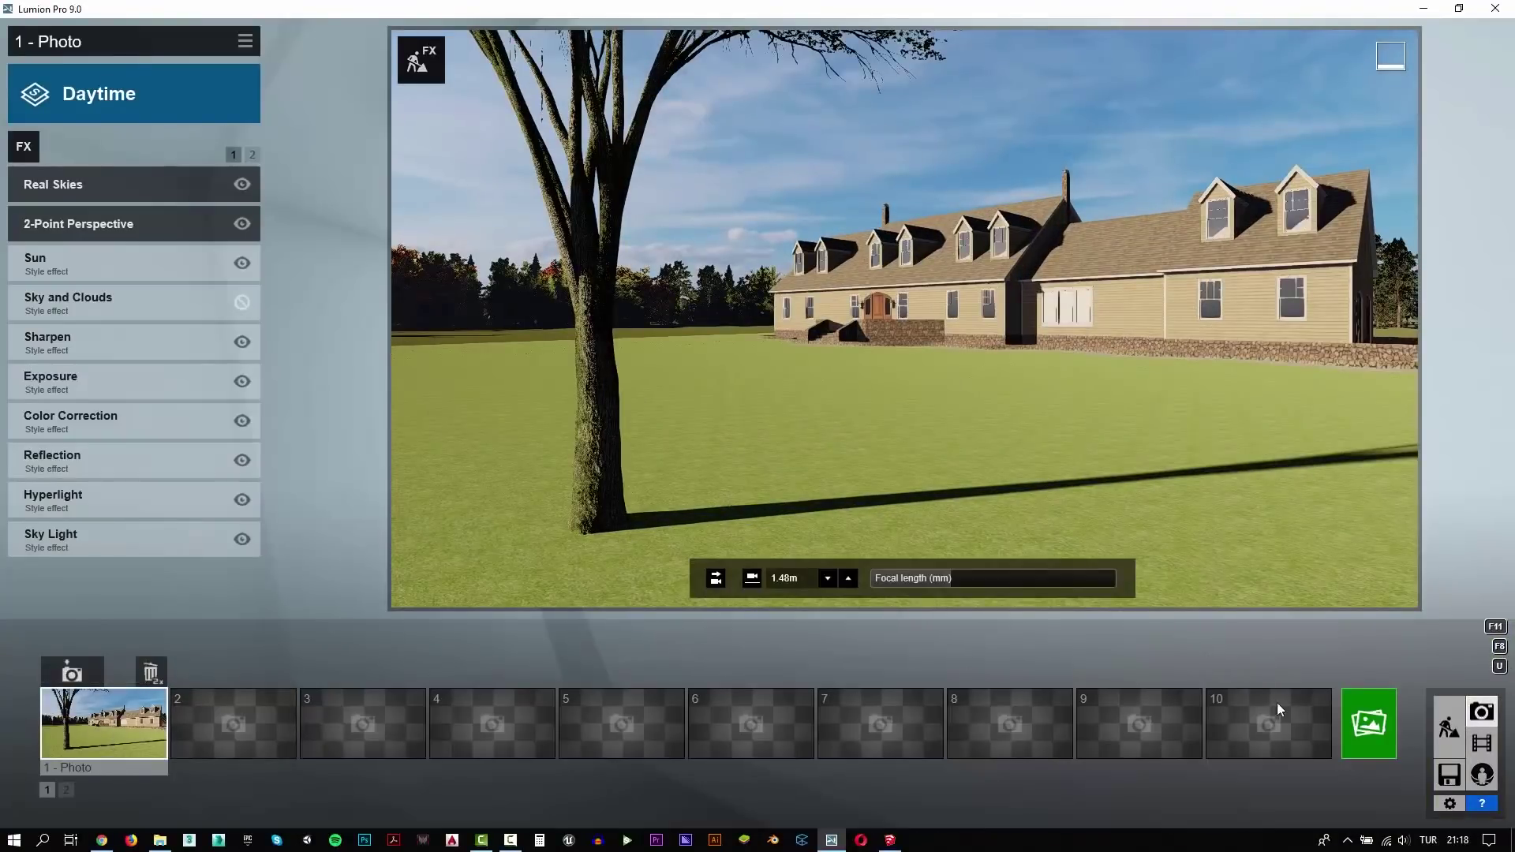
Step: Move the elm tree further left on the lawn
{"action": "left_click", "coordinate": [1450, 745]}
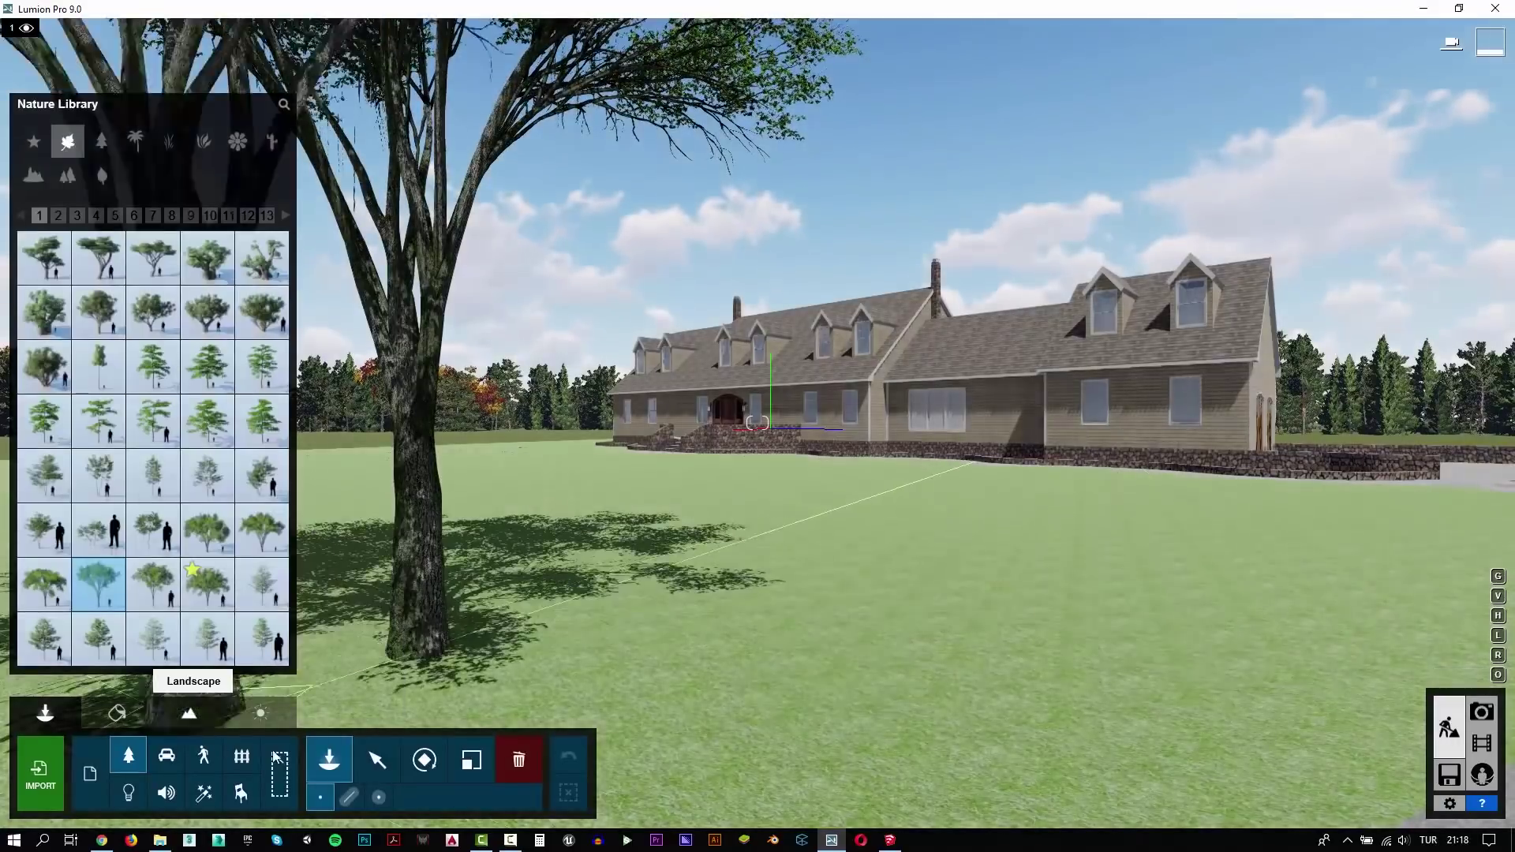
{"action": "left_click", "coordinate": [394, 764]}
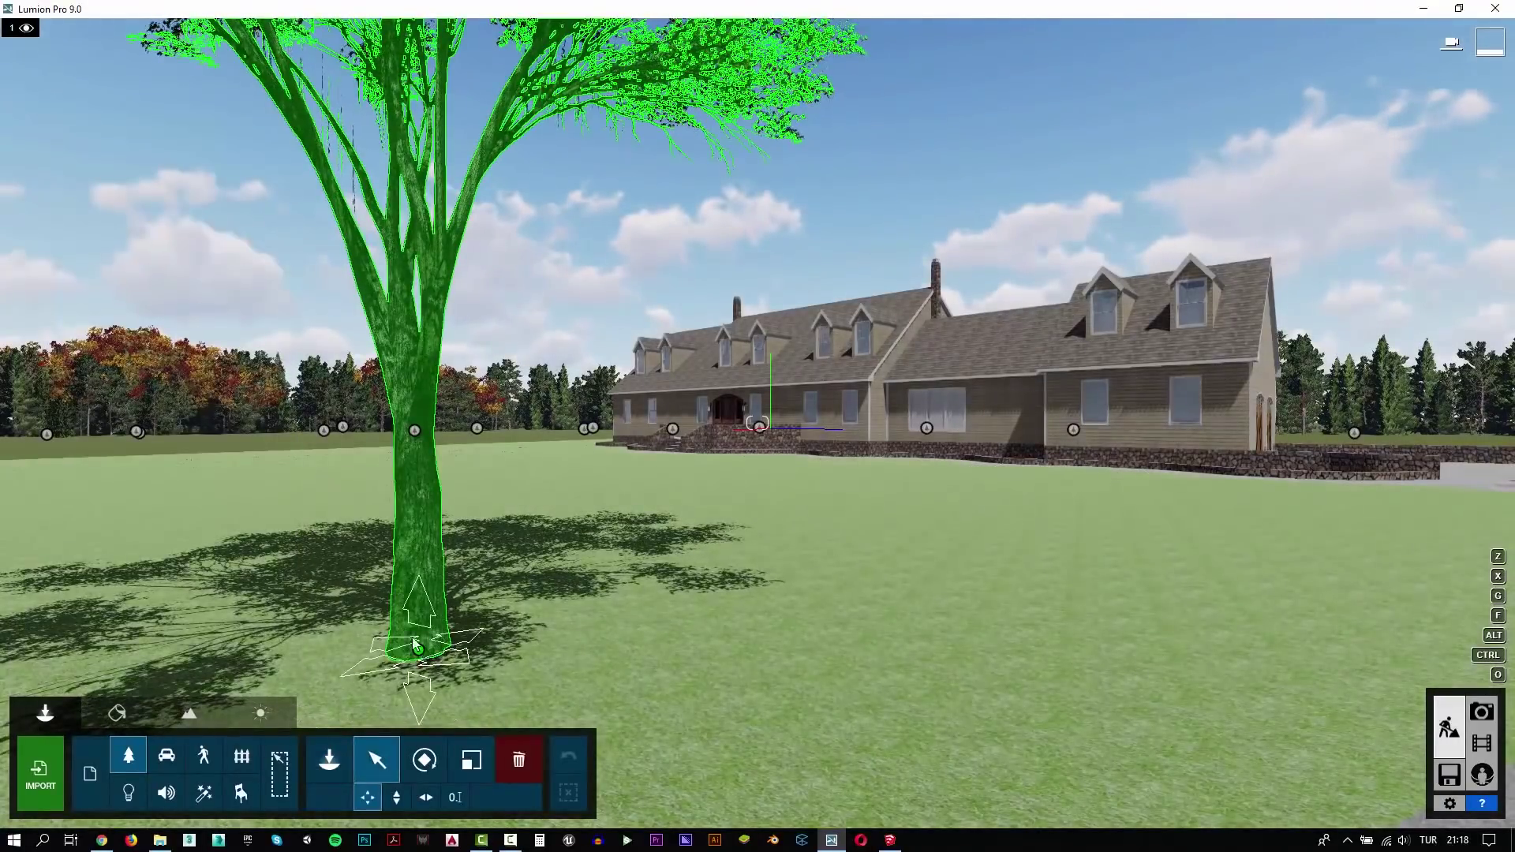
{"action": "left_click_drag", "start_coordinate": [419, 650], "coordinate": [336, 537]}
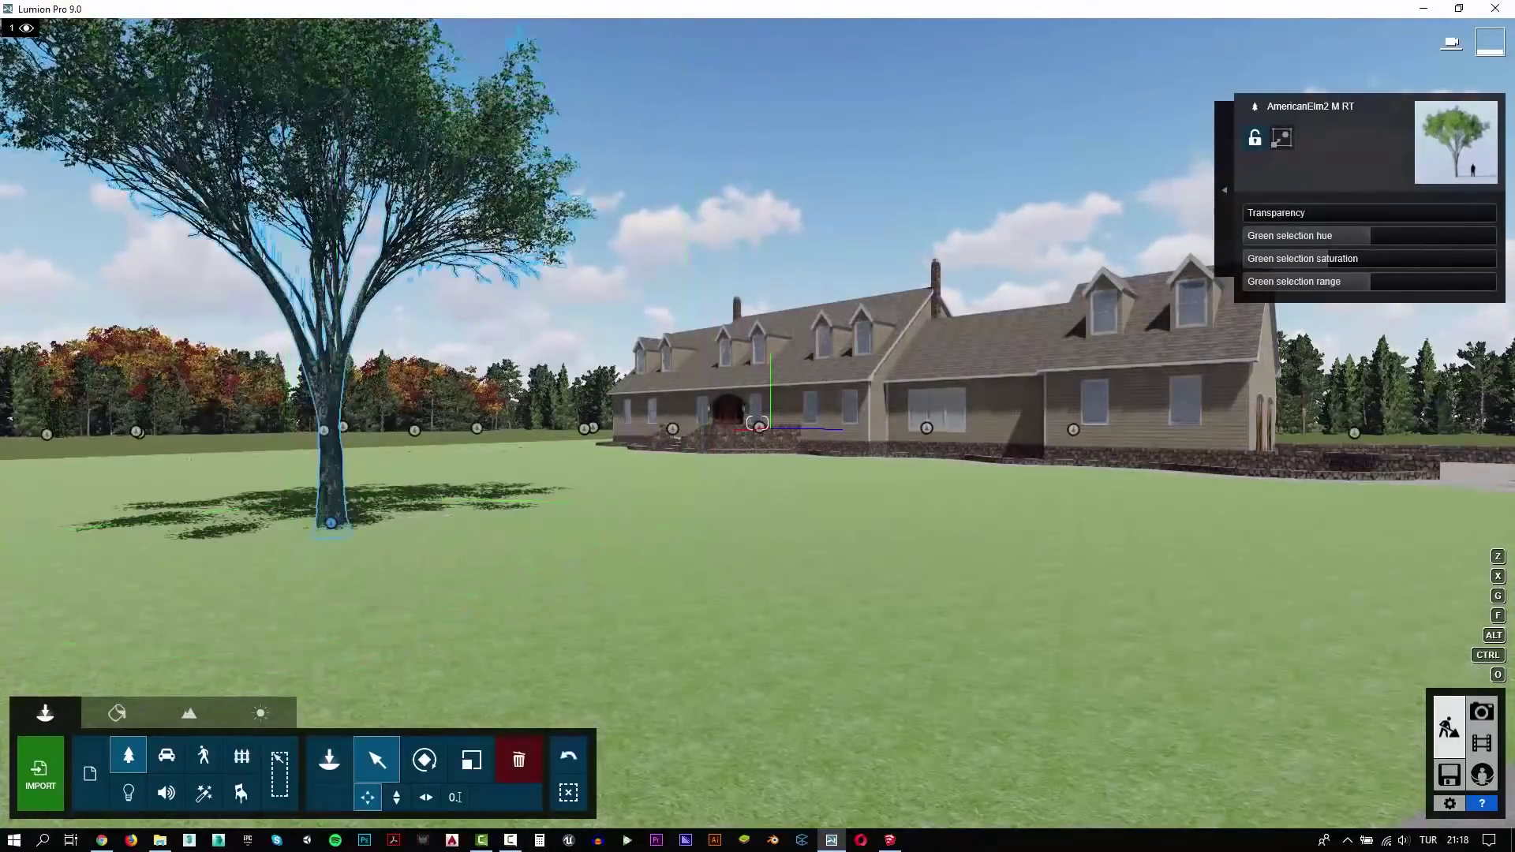
{"action": "left_click", "coordinate": [1482, 712]}
{"action": "left_click", "coordinate": [129, 735]}
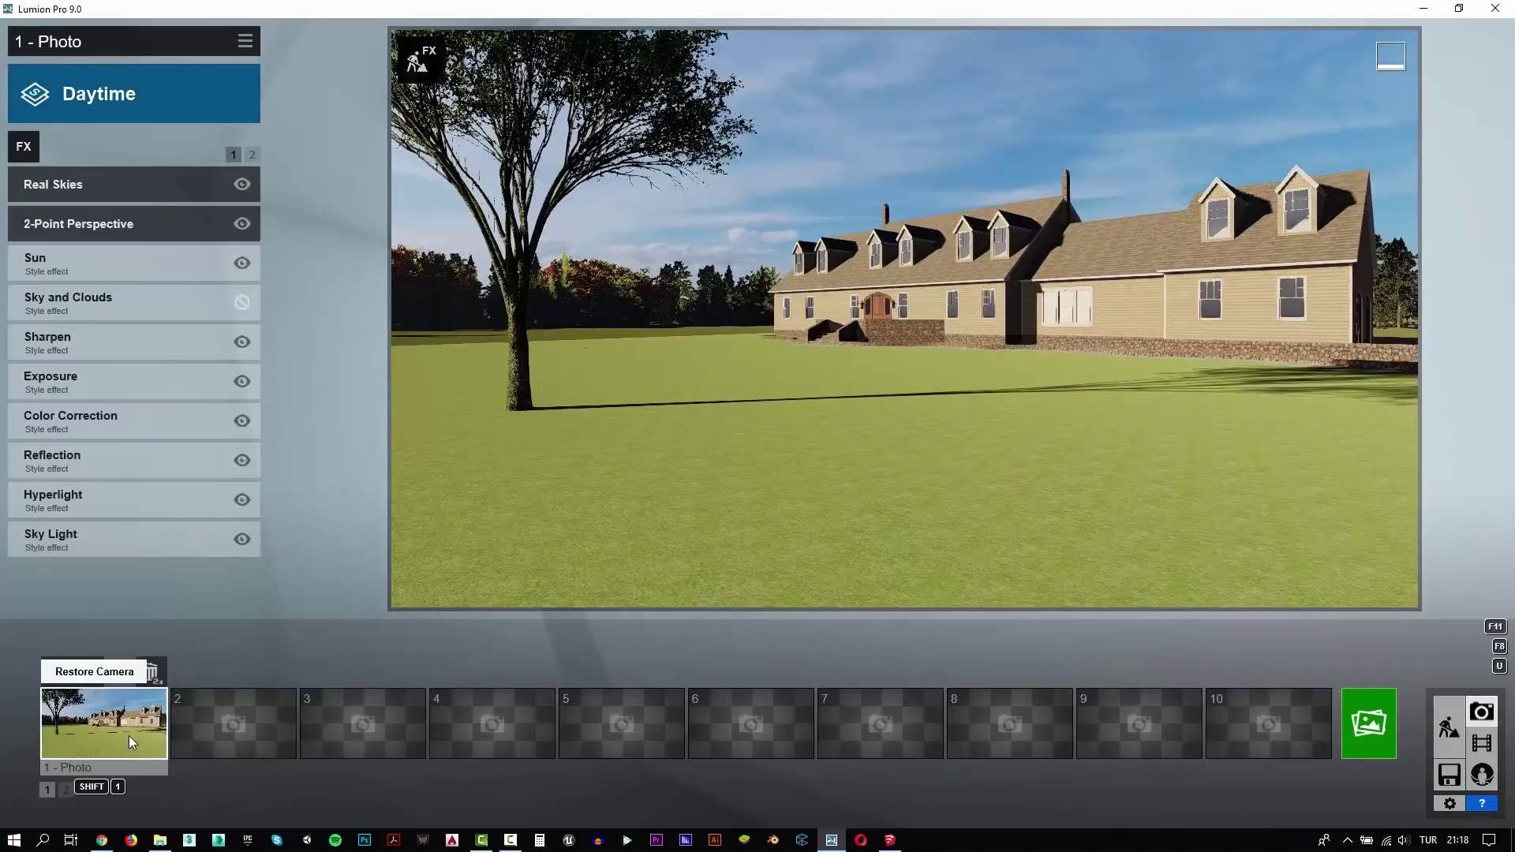
Step: Store a lower, near-ground camera view in photo slot 1 and restore it
{"action": "right_click_drag", "start_coordinate": [997, 471], "coordinate": [903, 318]}
{"action": "key", "text": "e"}
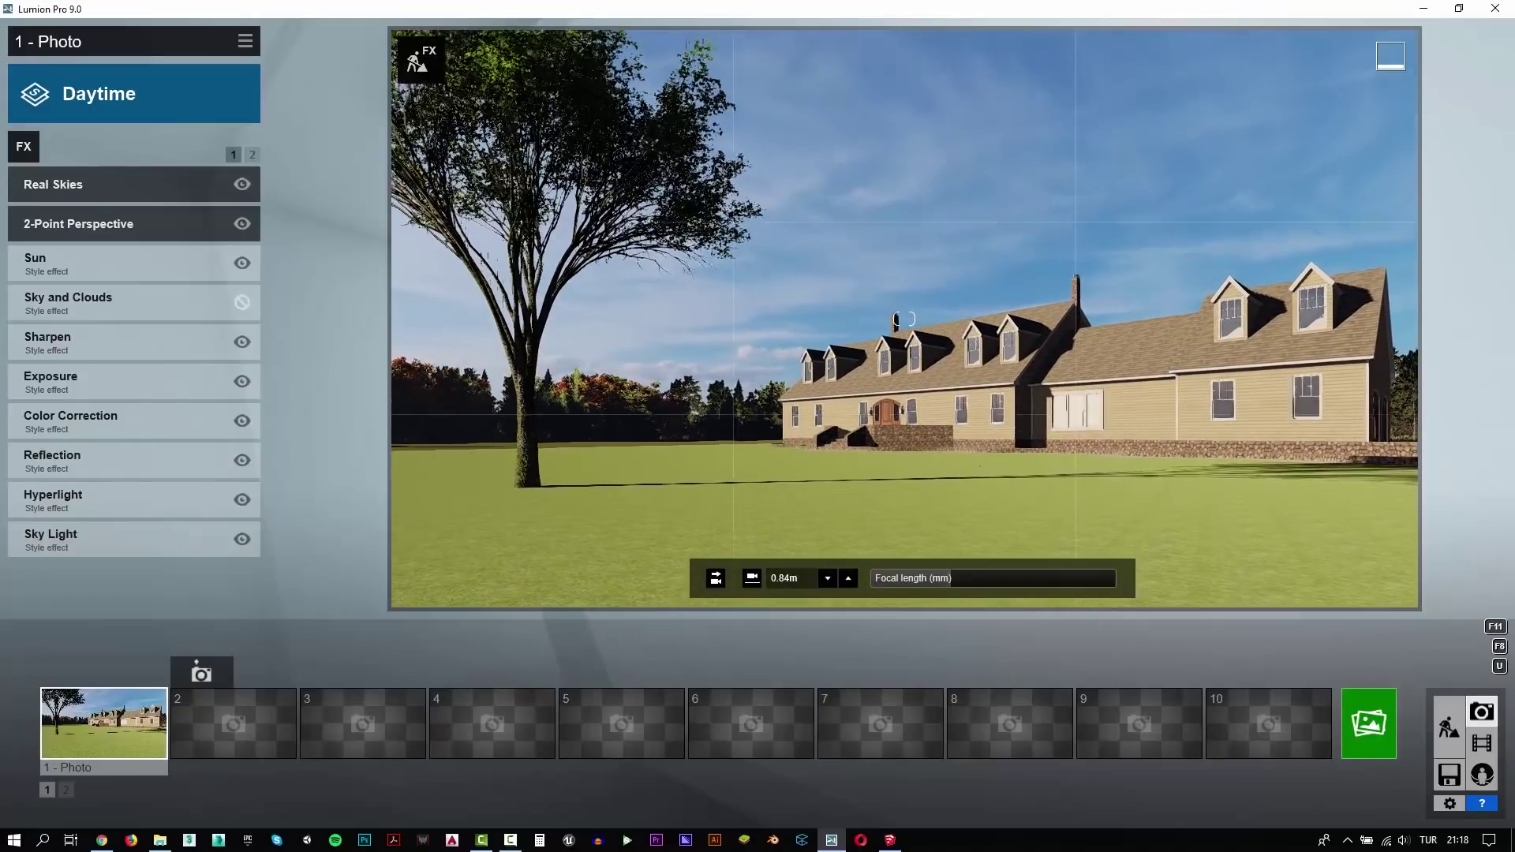
{"action": "key", "text": "e"}
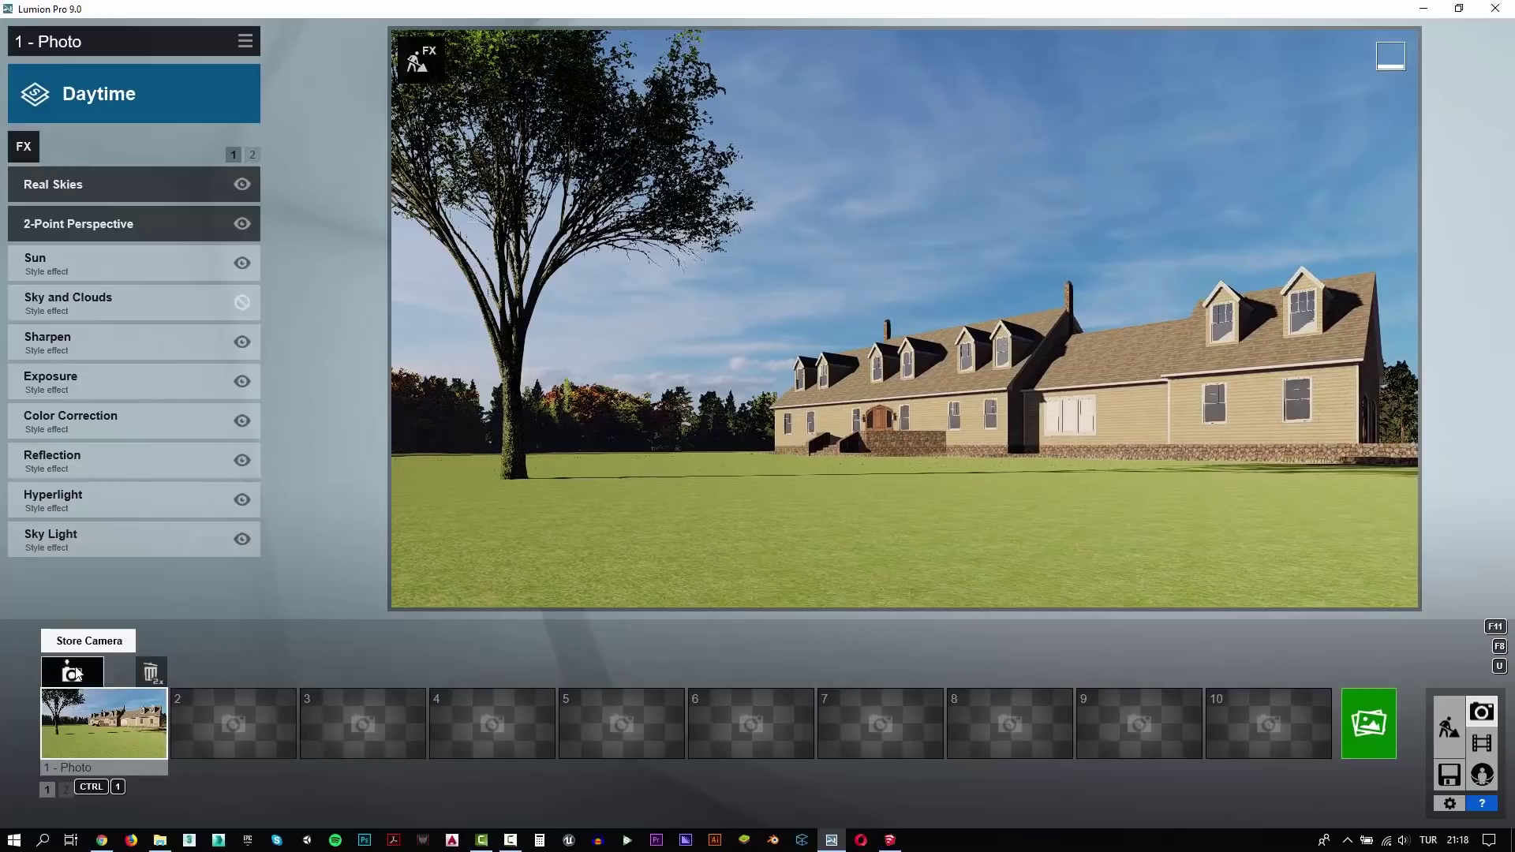
{"action": "left_click", "coordinate": [68, 671]}
{"action": "left_click", "coordinate": [1450, 729]}
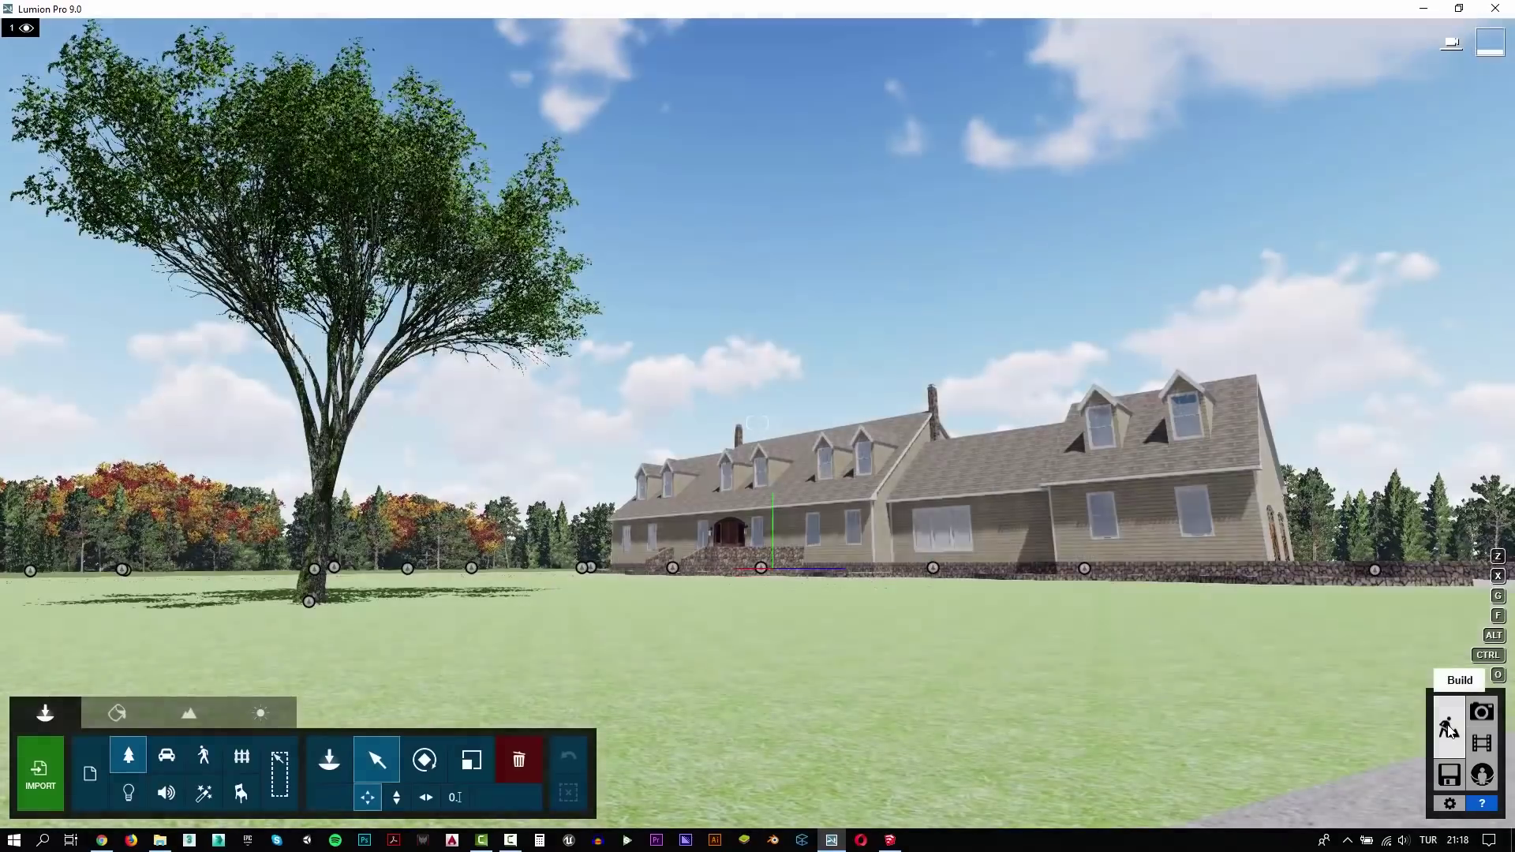
{"action": "left_click", "coordinate": [309, 604]}
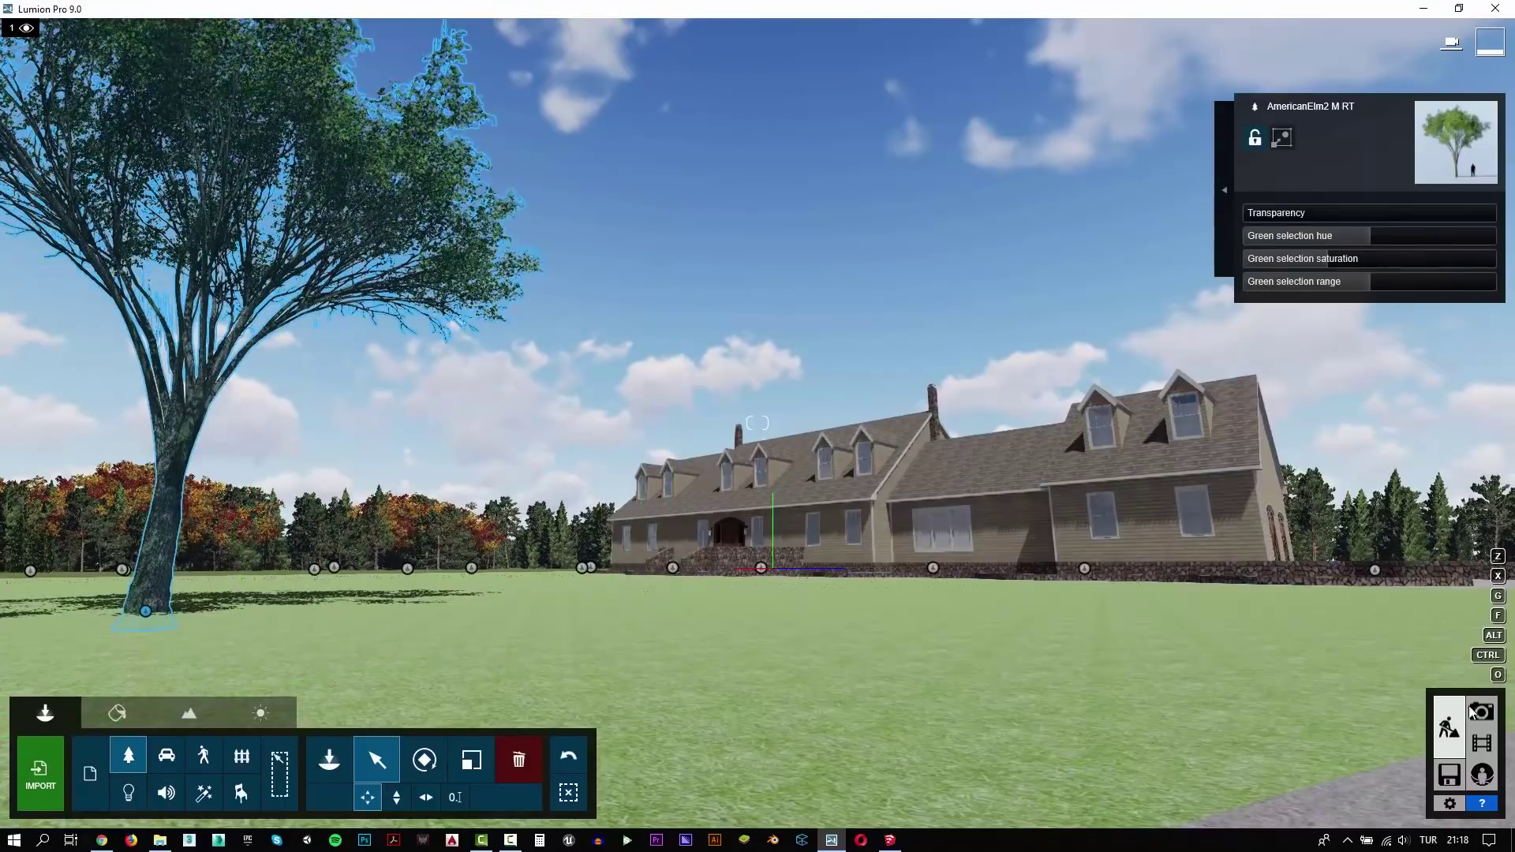
{"action": "left_click", "coordinate": [1481, 712]}
{"action": "left_click", "coordinate": [100, 724]}
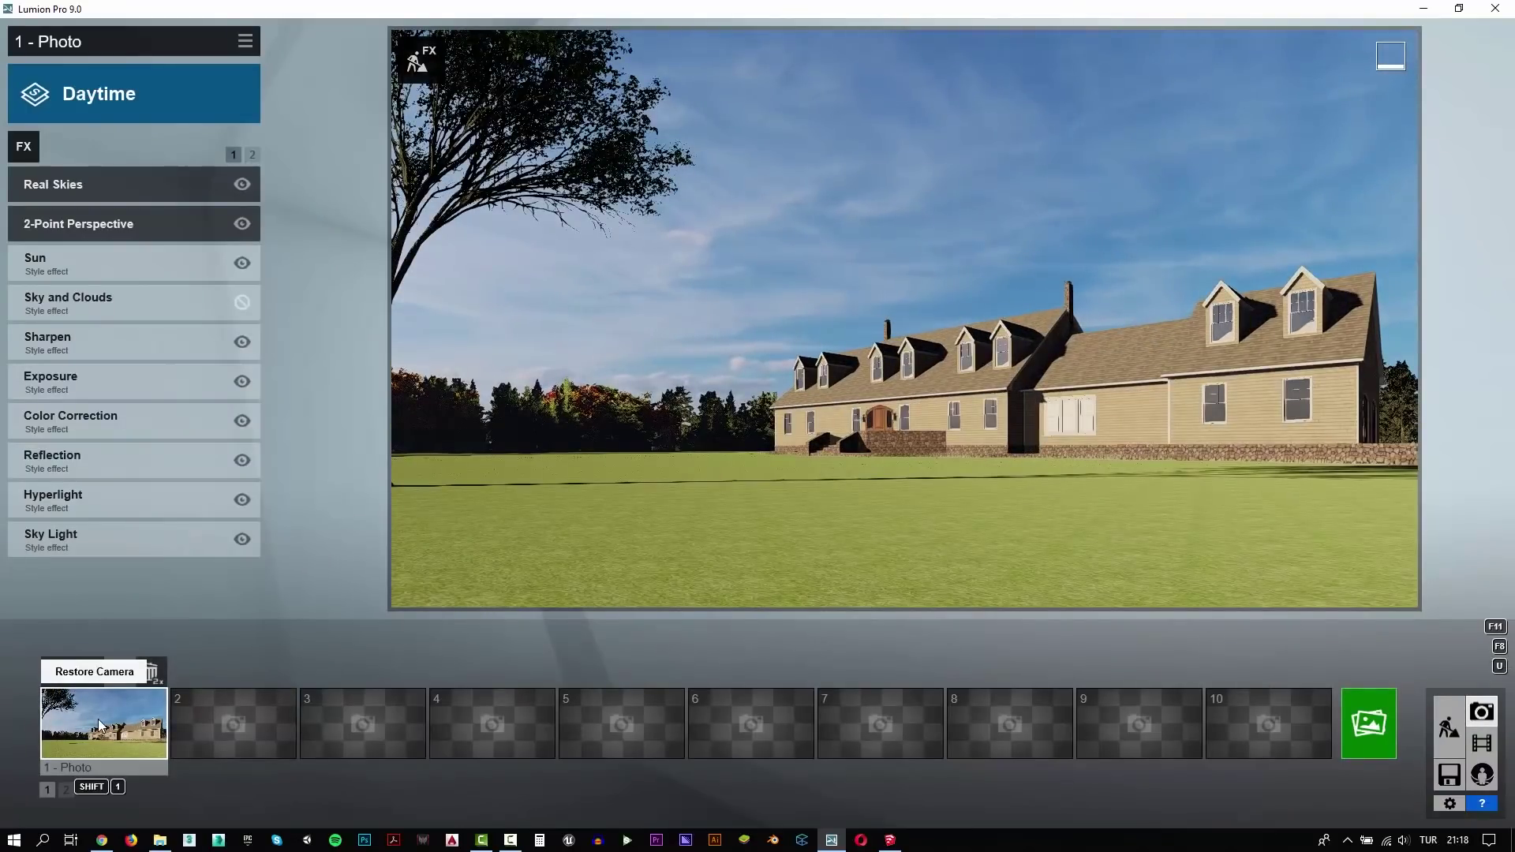
{"action": "left_click", "coordinate": [1373, 721]}
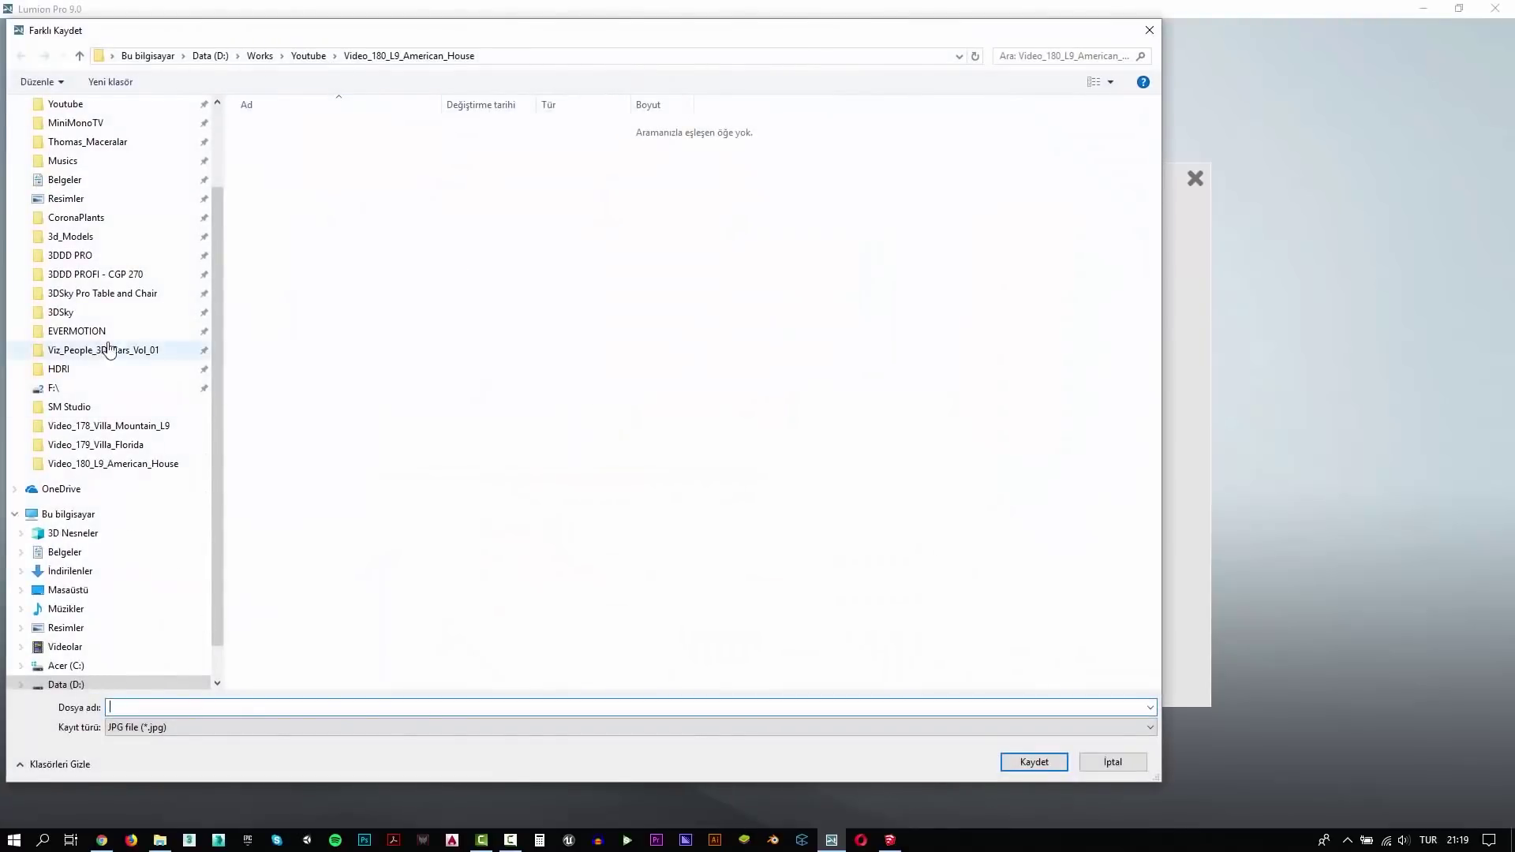
Step: Render photo 1 as a 1920x1080 JPG named 1, then return to Build mode
{"action": "scroll", "coordinate": [36, 130], "scroll_direction": "up", "scroll_amount": 3}
{"action": "left_click", "coordinate": [15, 116]}
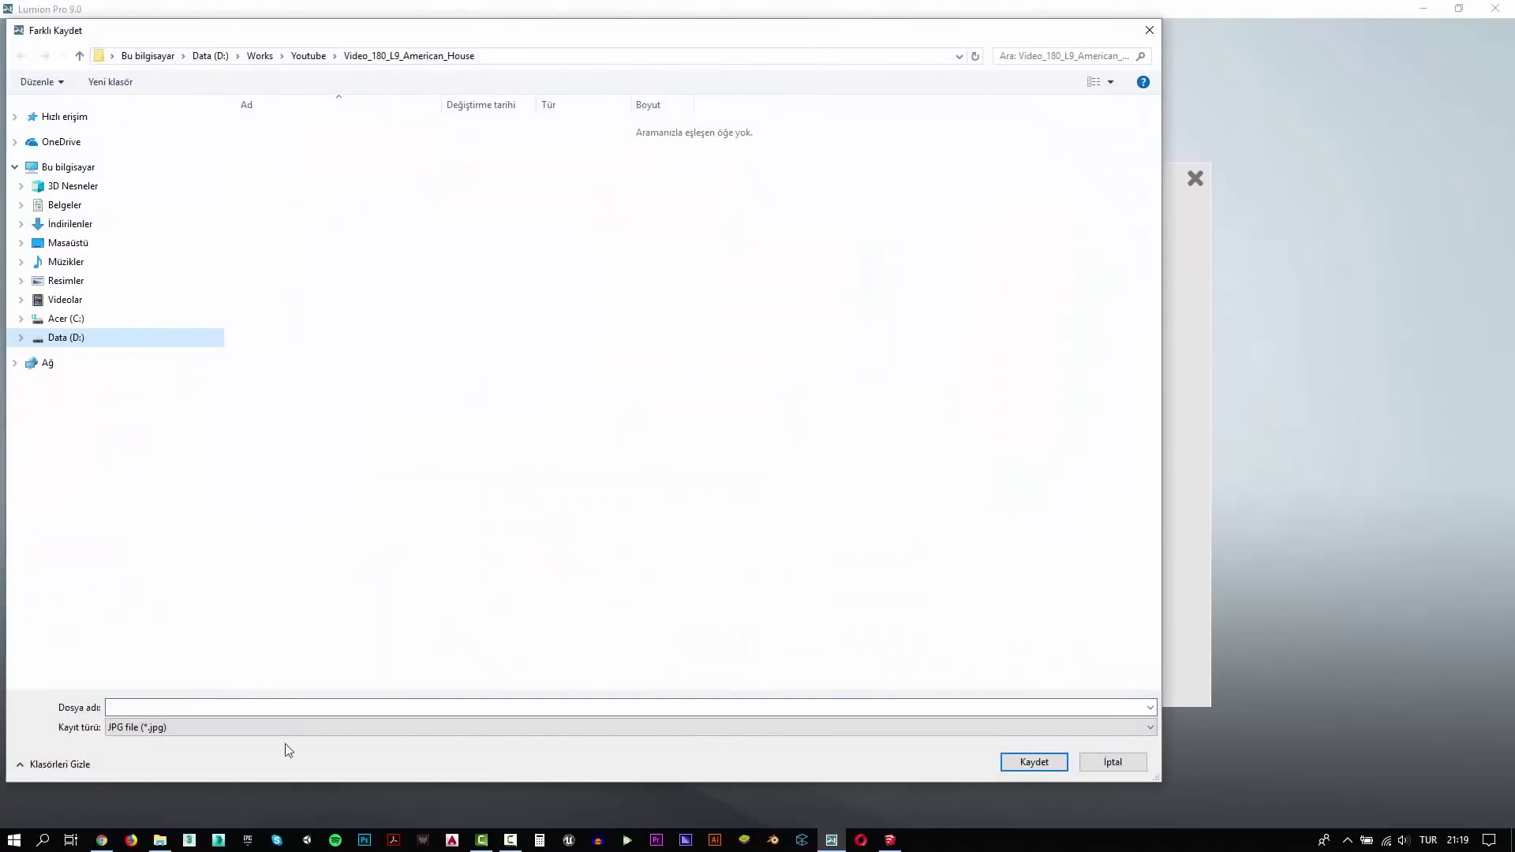
{"action": "left_click", "coordinate": [252, 705]}
{"action": "key", "text": "Return"}
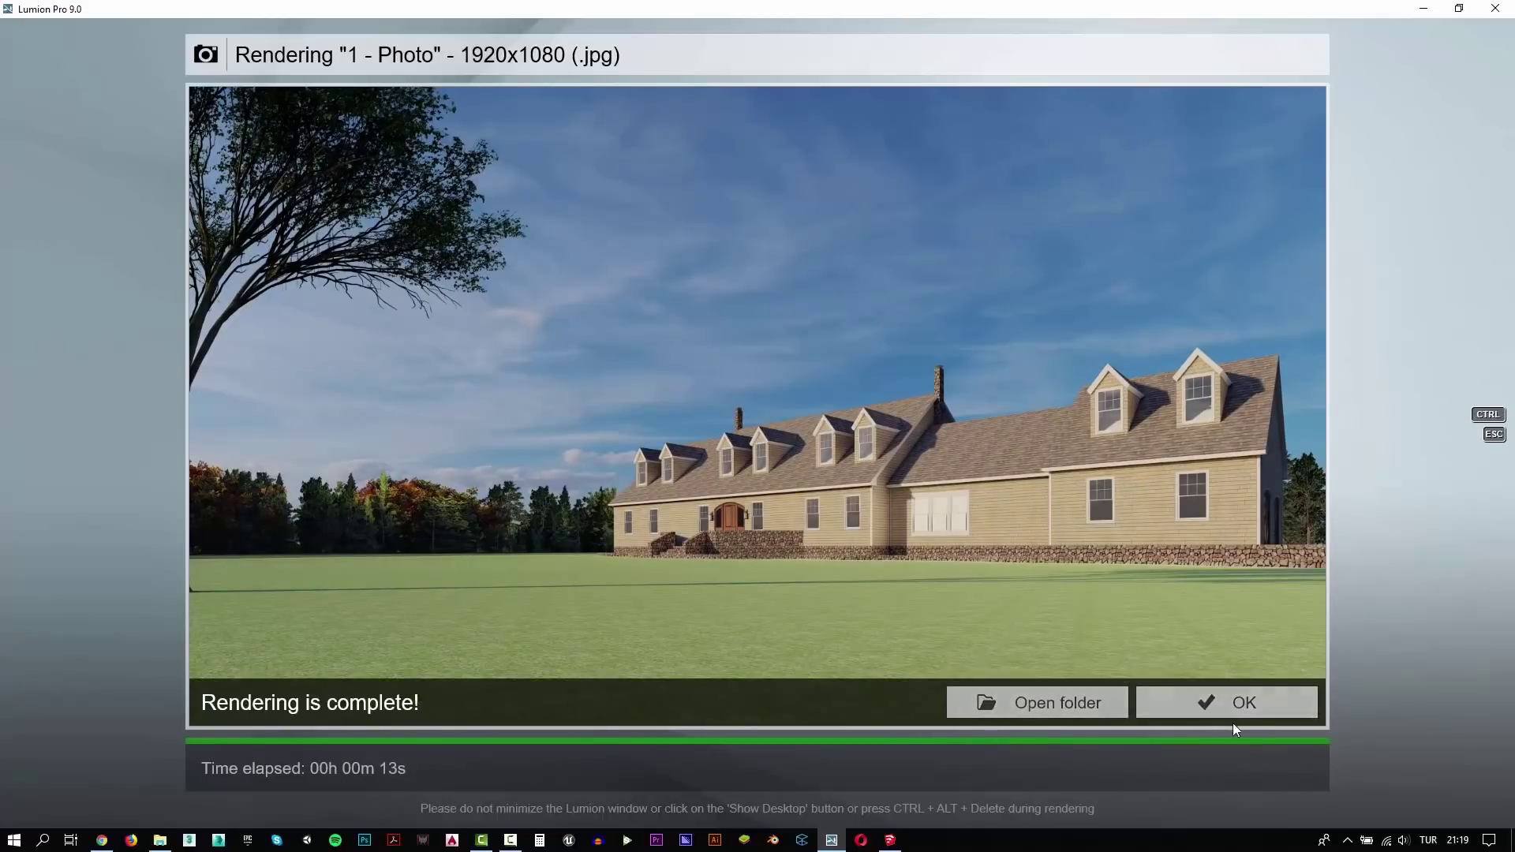
{"action": "left_click", "coordinate": [1236, 716]}
{"action": "left_click", "coordinate": [1447, 728]}
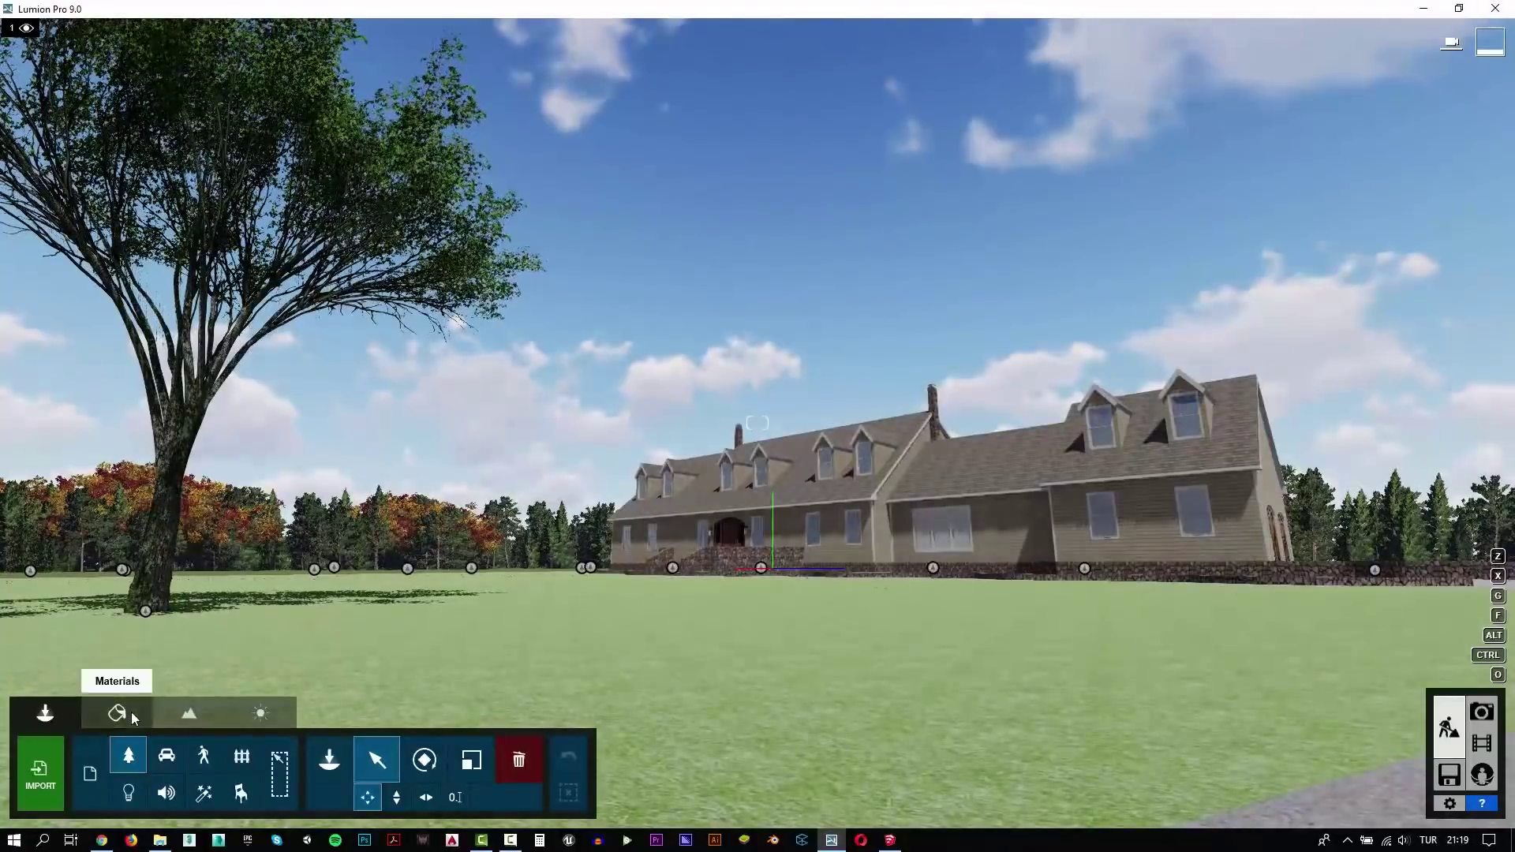
Step: Replace the Ivory window material with Glass and raise its Reflectivity to 5.9
{"action": "left_click", "coordinate": [116, 712]}
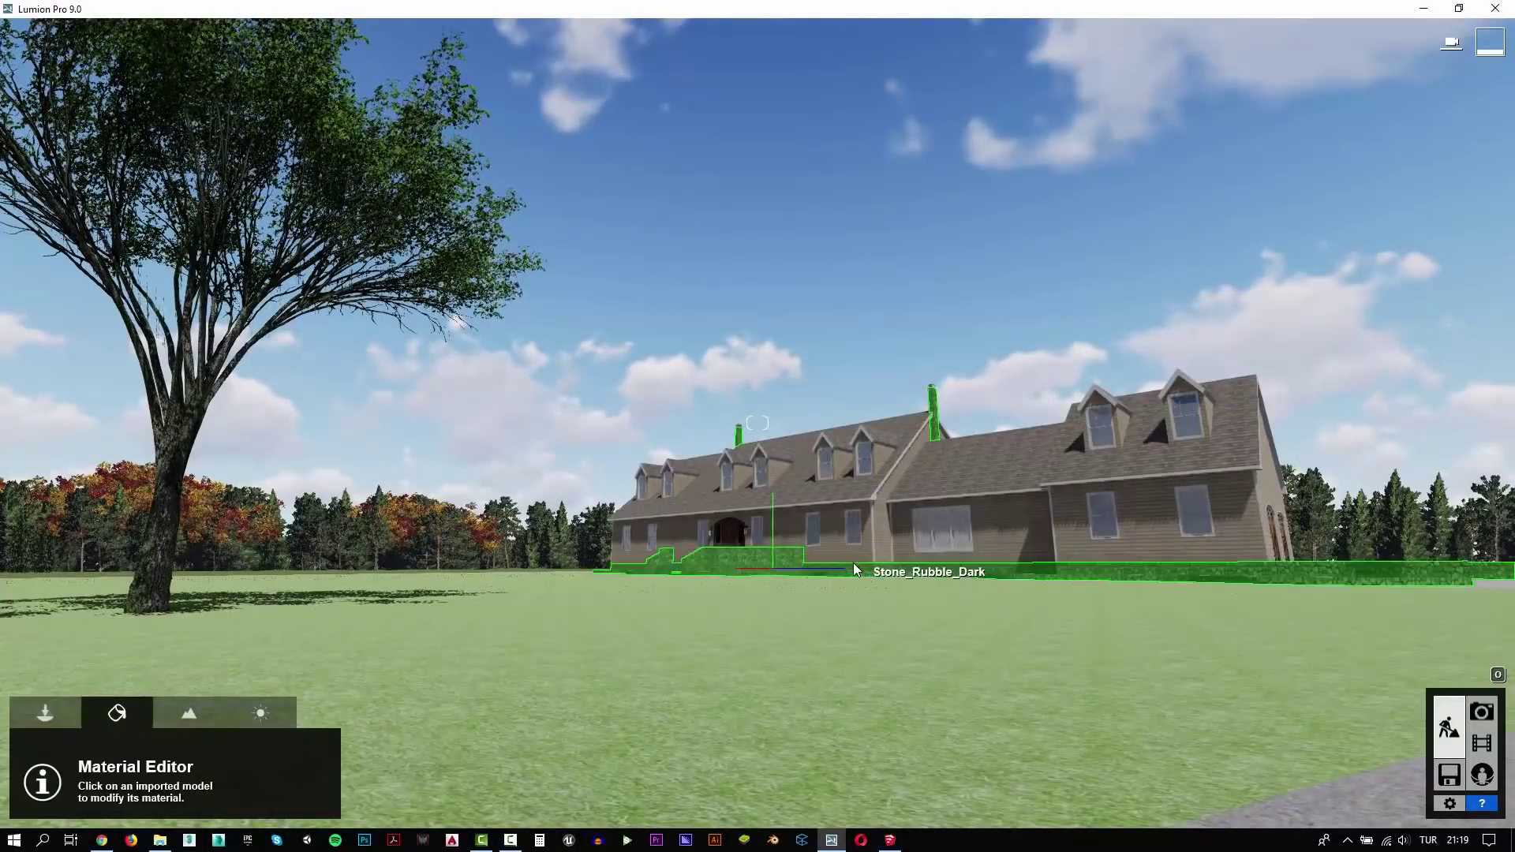
{"action": "left_click", "coordinate": [964, 545]}
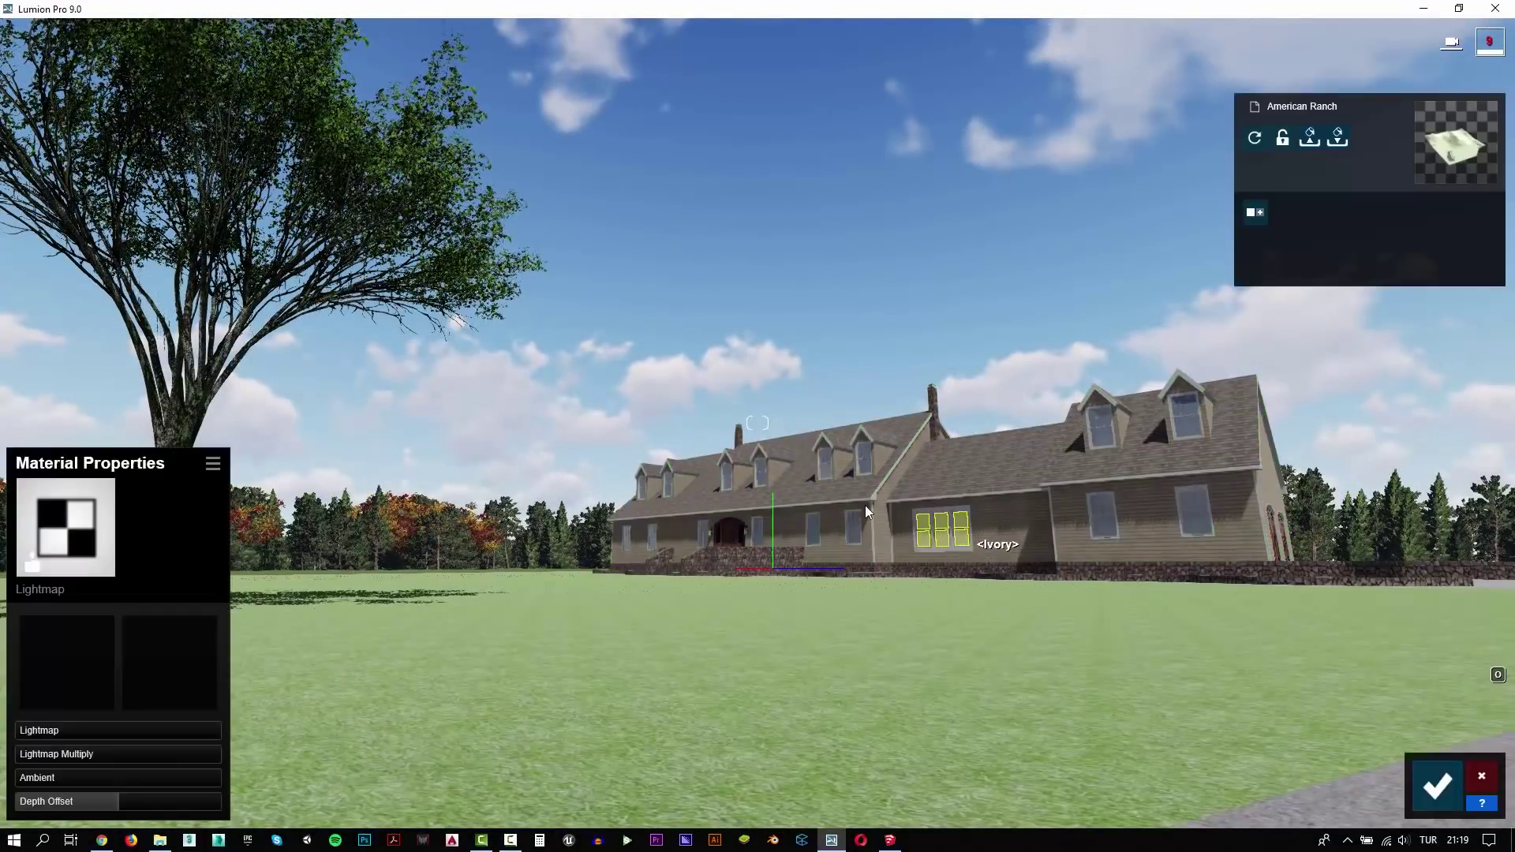
{"action": "left_click", "coordinate": [89, 519]}
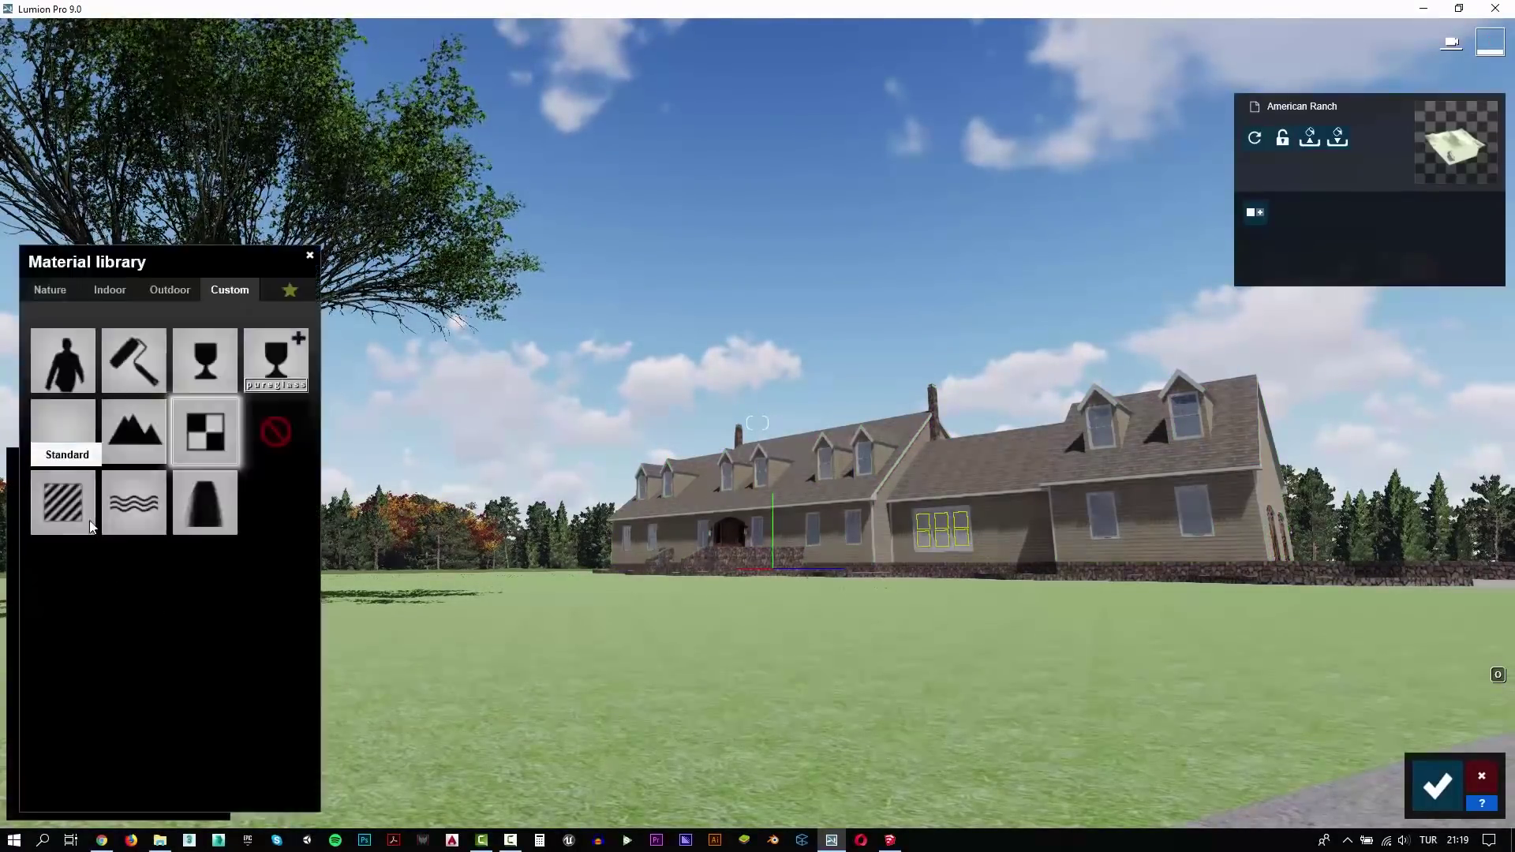
{"action": "left_click", "coordinate": [202, 380]}
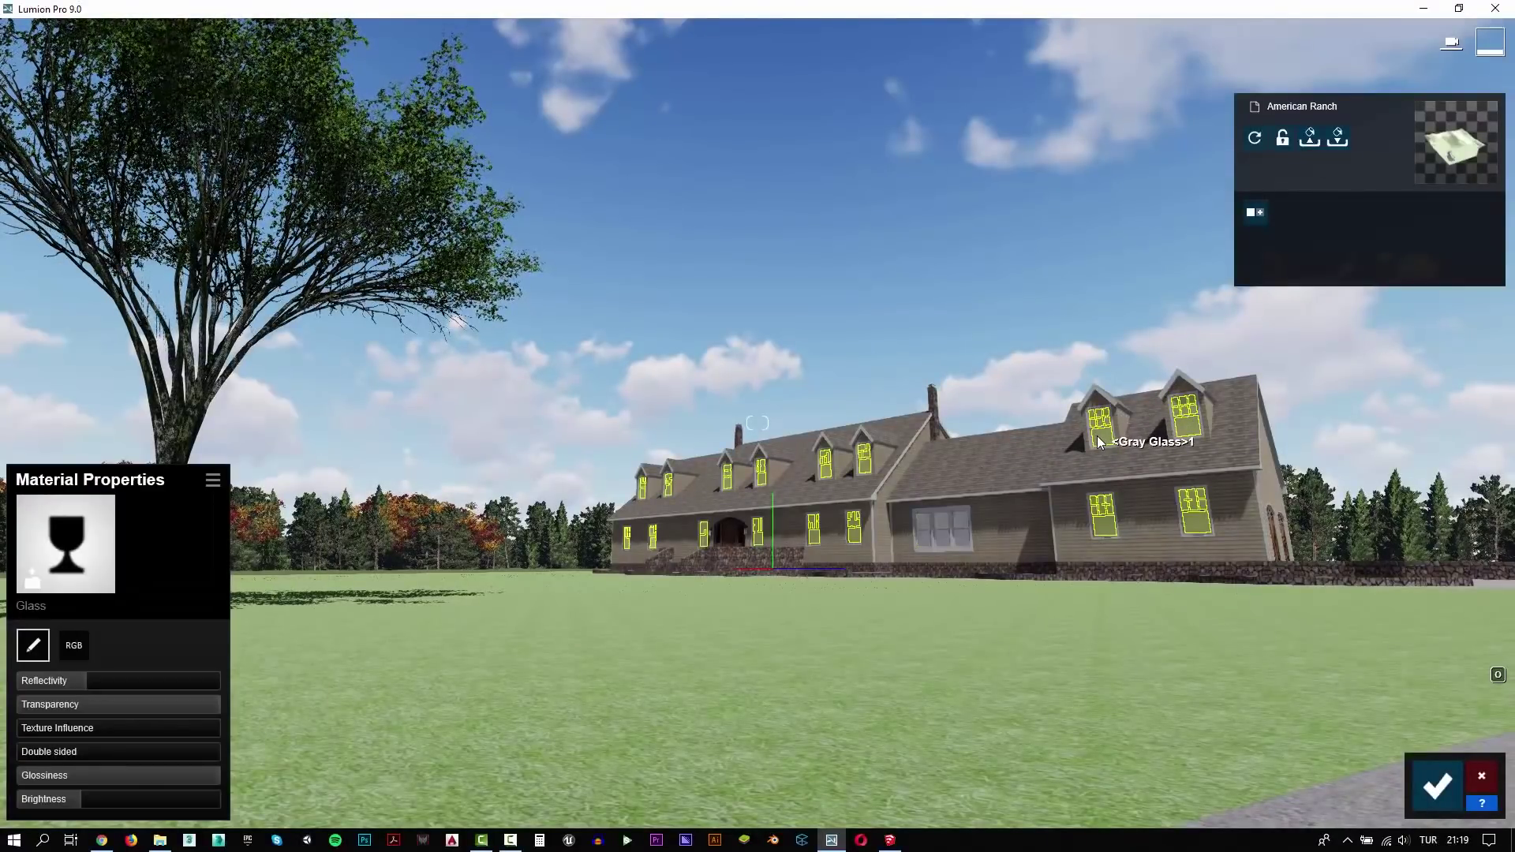
{"action": "left_click", "coordinate": [135, 682]}
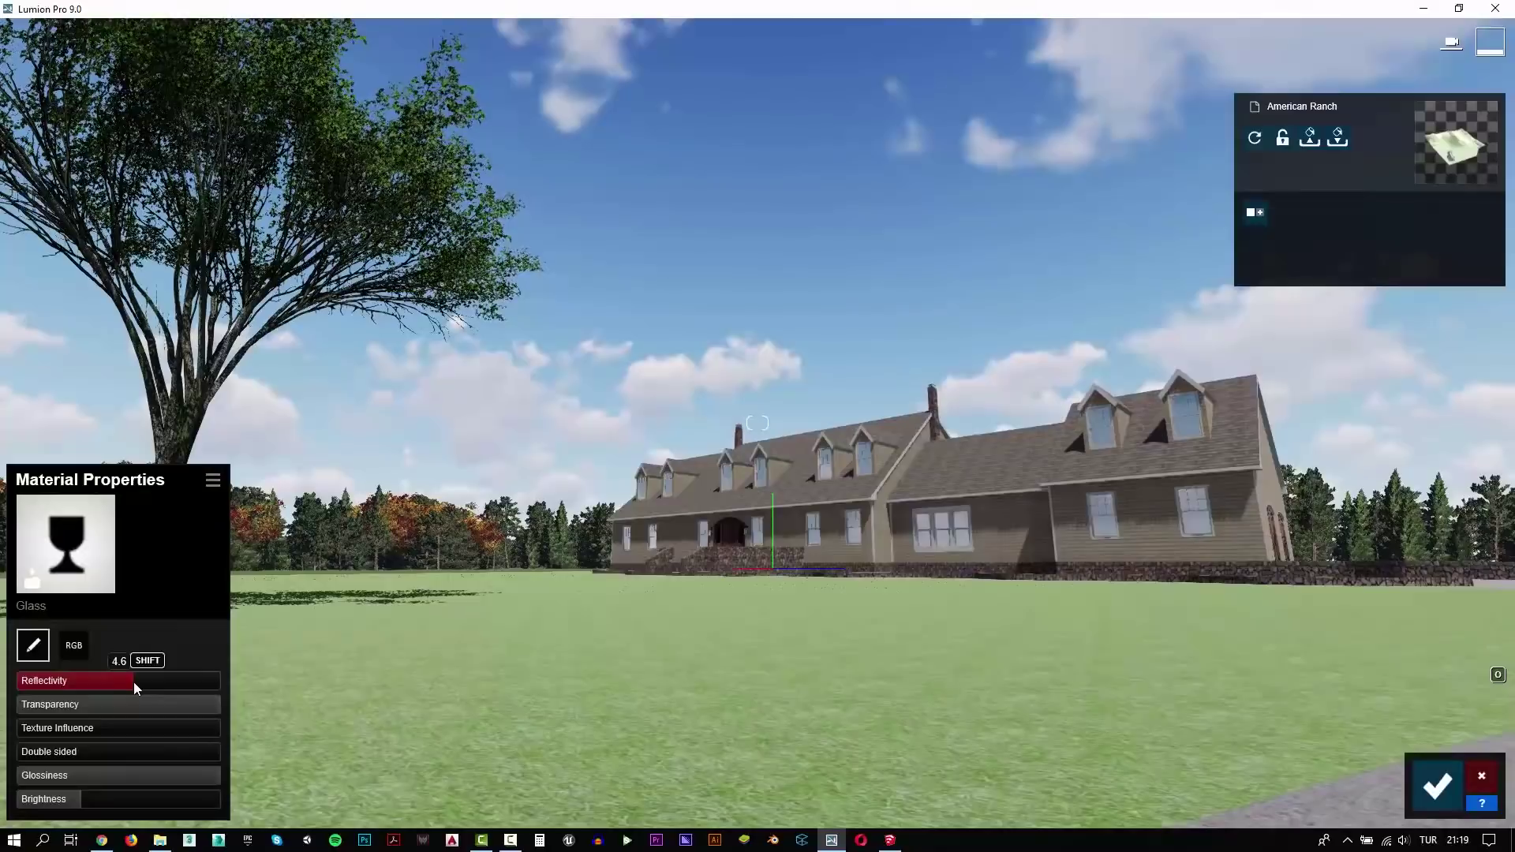
{"action": "left_click_drag", "start_coordinate": [134, 680], "coordinate": [144, 680]}
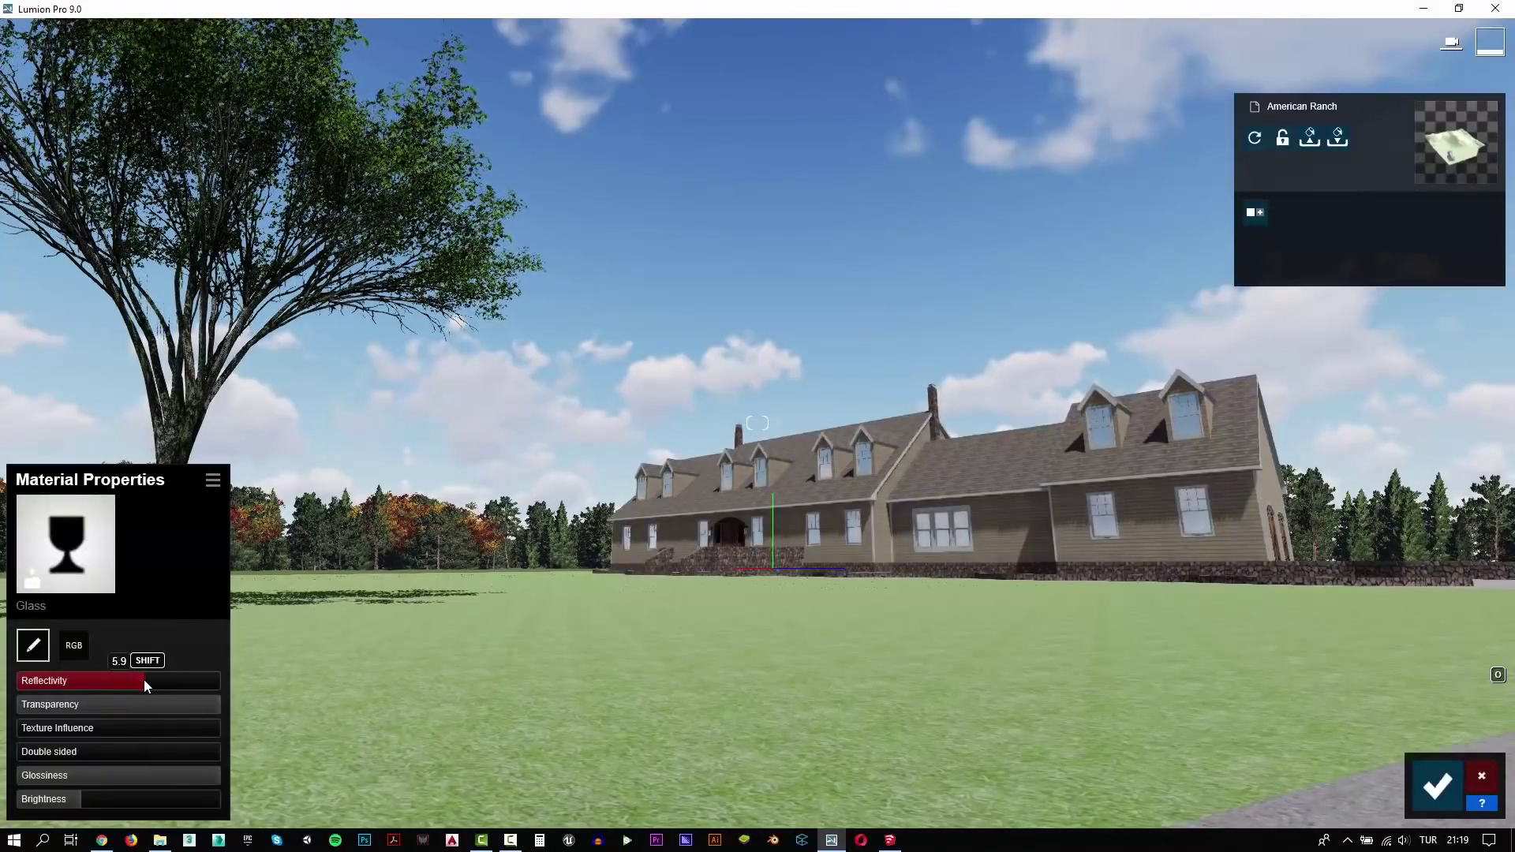
{"action": "left_click", "coordinate": [1438, 785]}
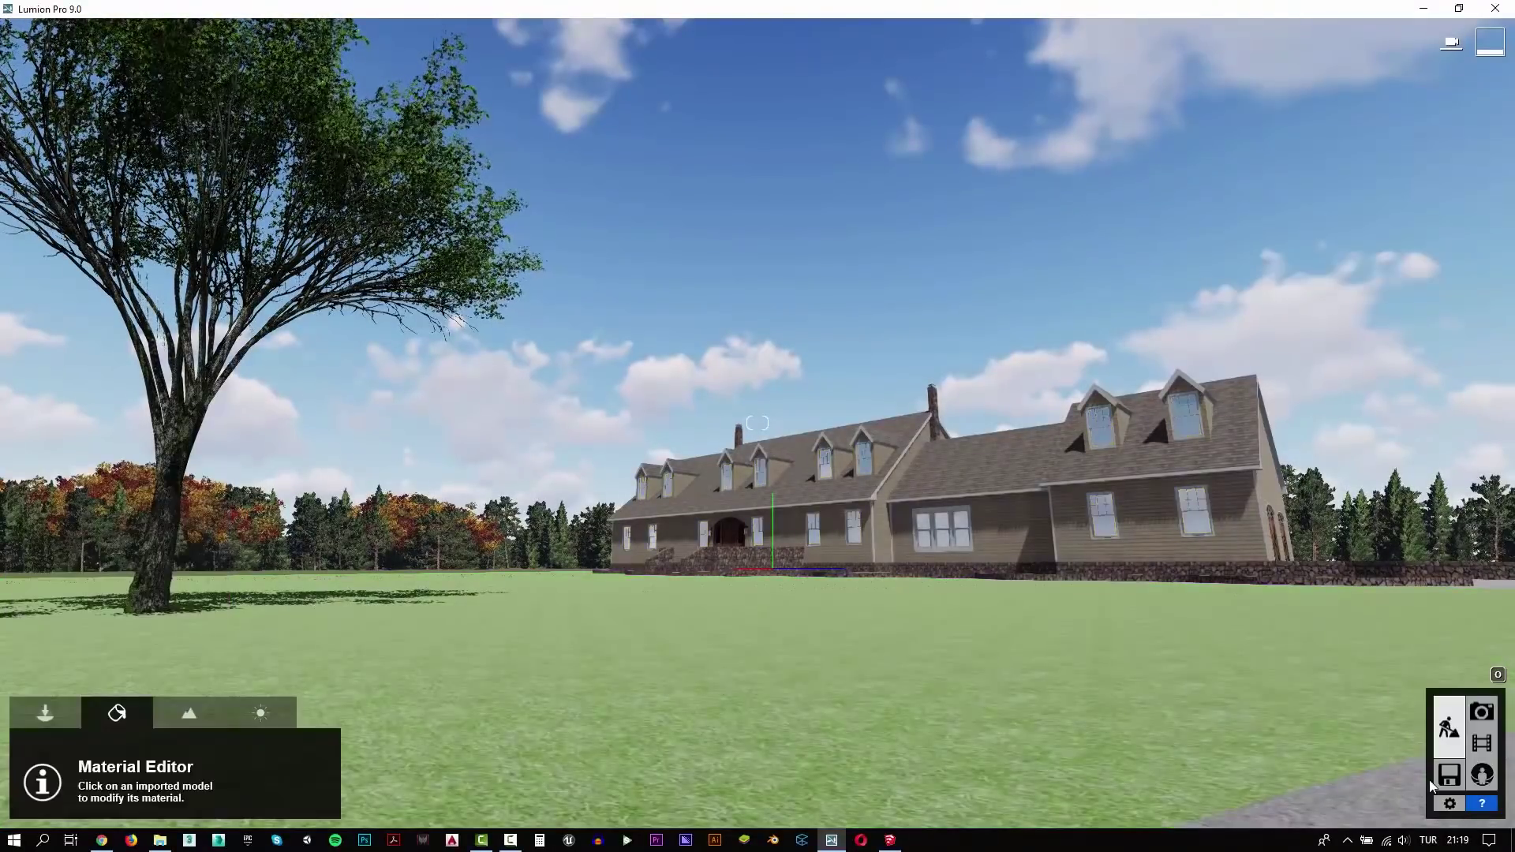
Step: Restore photo 1's camera and set the Reflection effect's preview quality to High
{"action": "left_click", "coordinate": [1482, 712]}
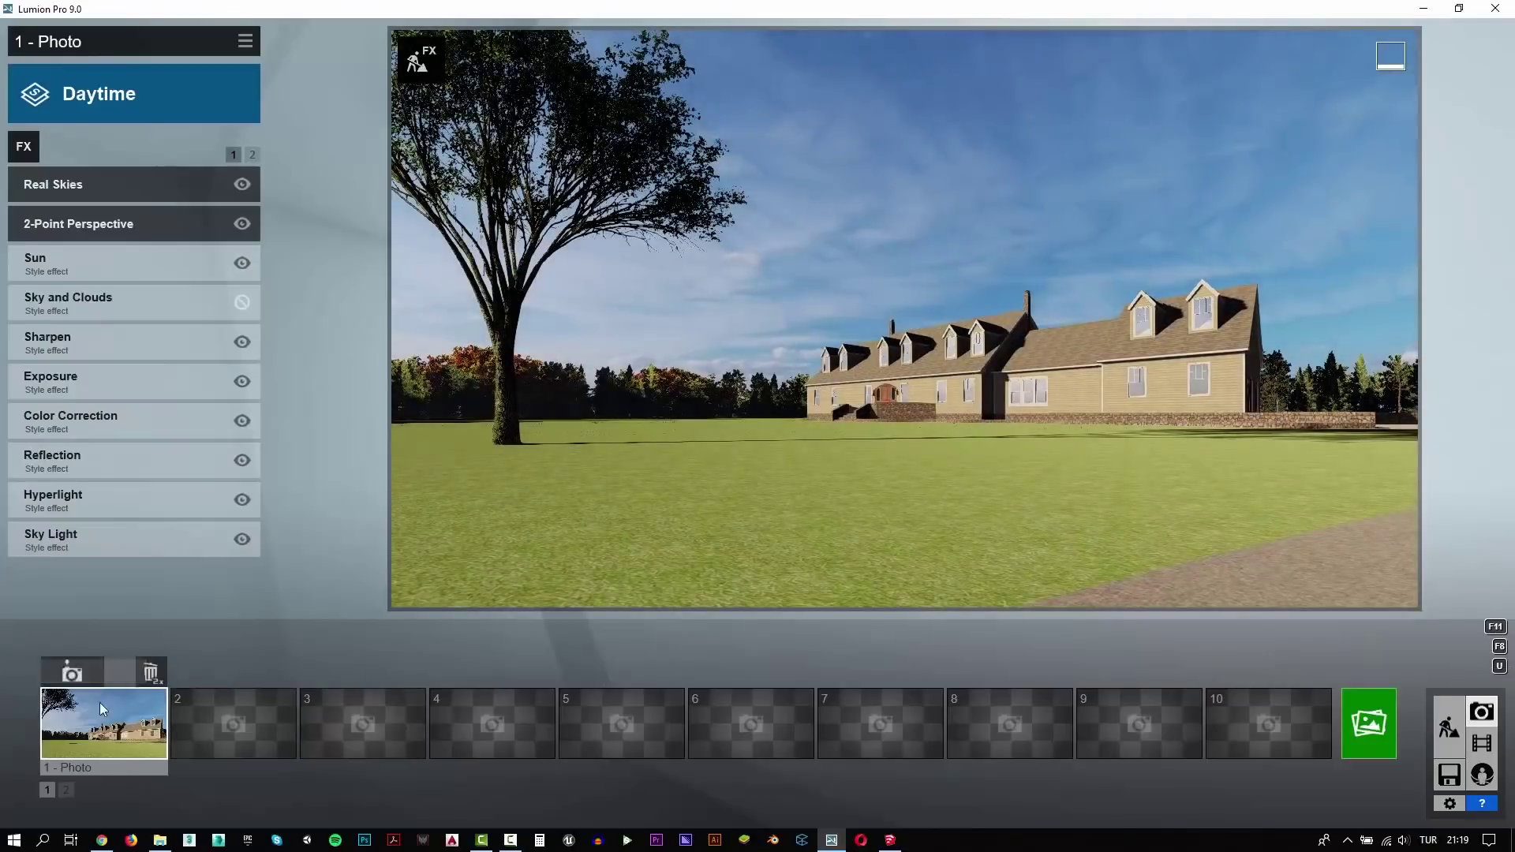
{"action": "left_click", "coordinate": [111, 726]}
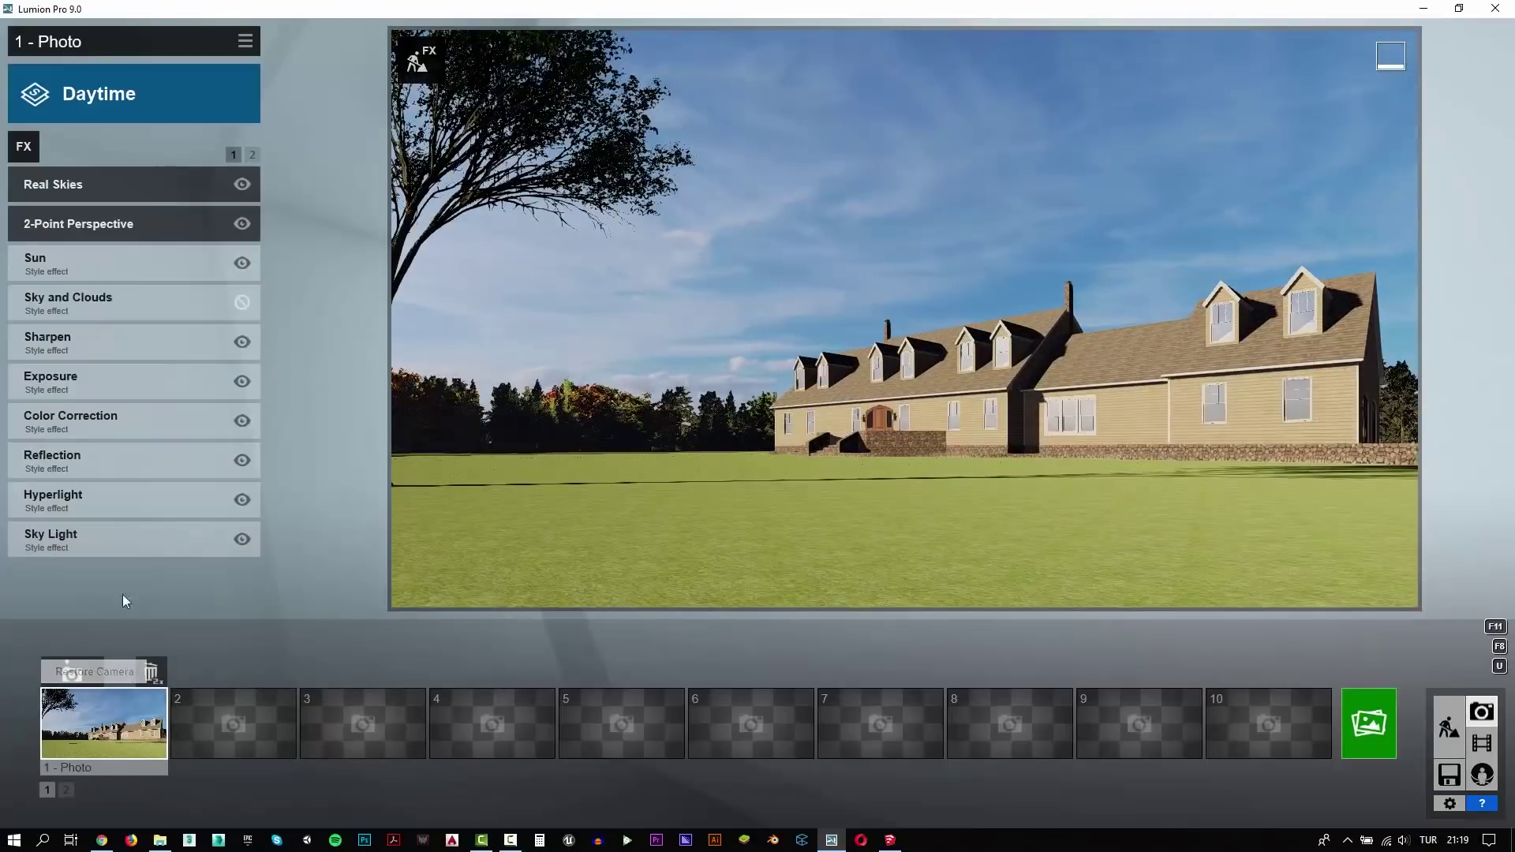
{"action": "left_click", "coordinate": [161, 466]}
{"action": "left_click", "coordinate": [215, 336]}
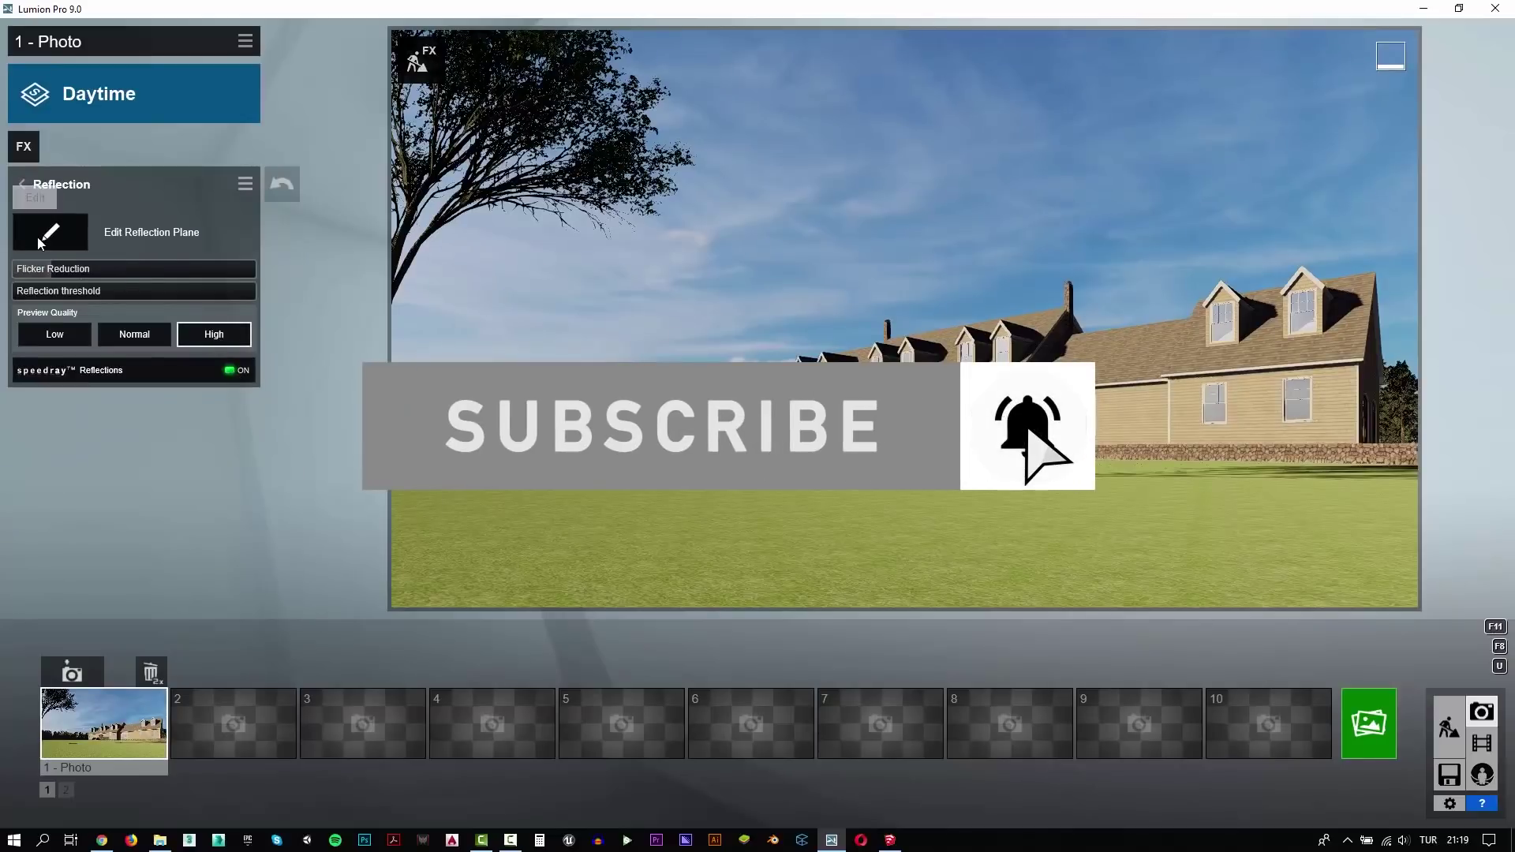
Step: Add four reflection planes on the dormer windows, central wall, right wing and house front
{"action": "left_click", "coordinate": [38, 241]}
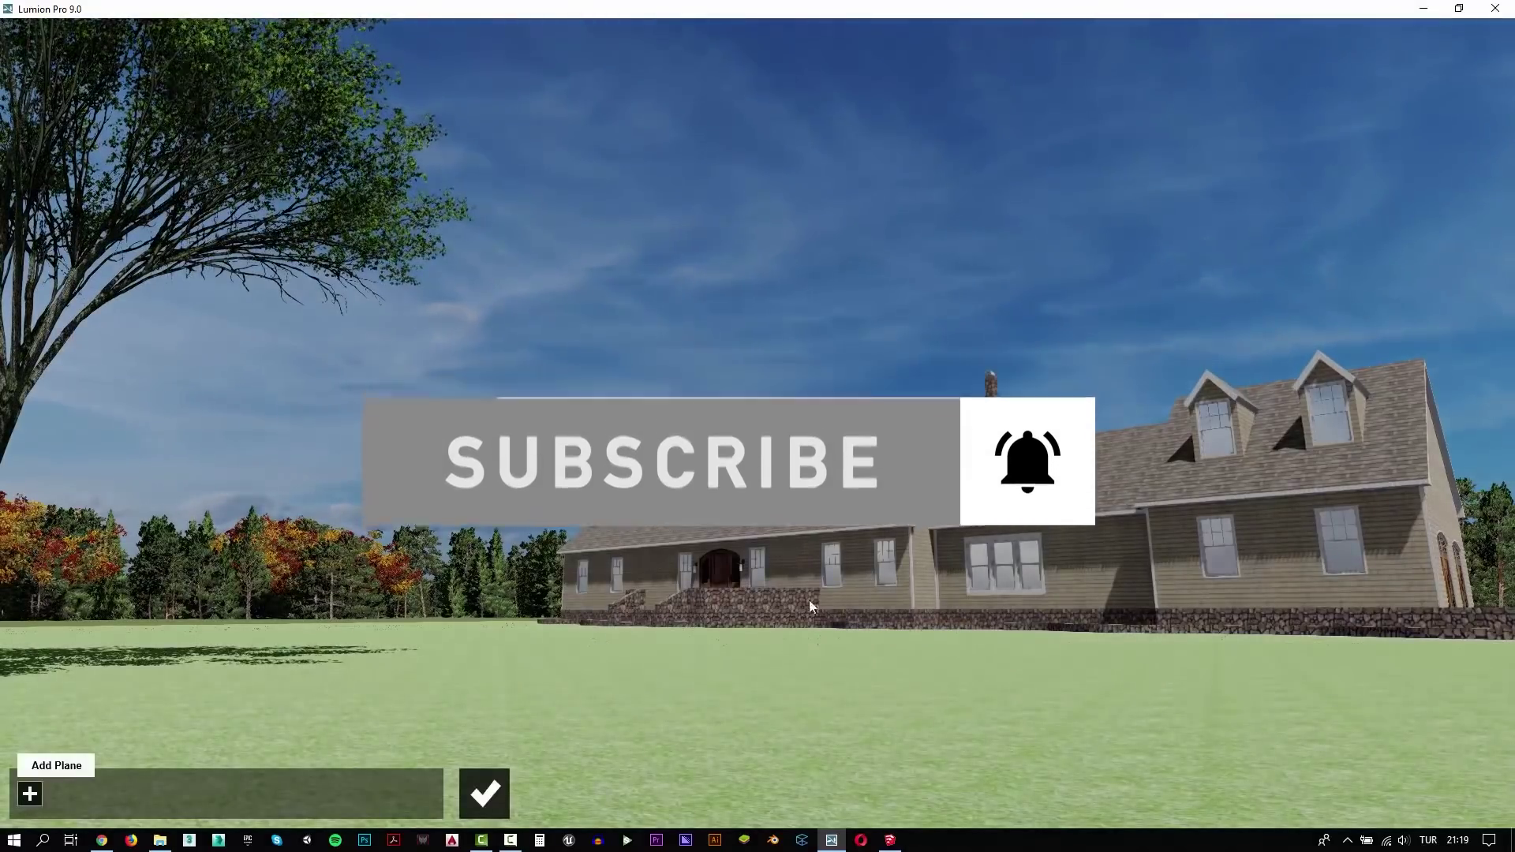
{"action": "left_click", "coordinate": [26, 787]}
{"action": "left_click", "coordinate": [1326, 433]}
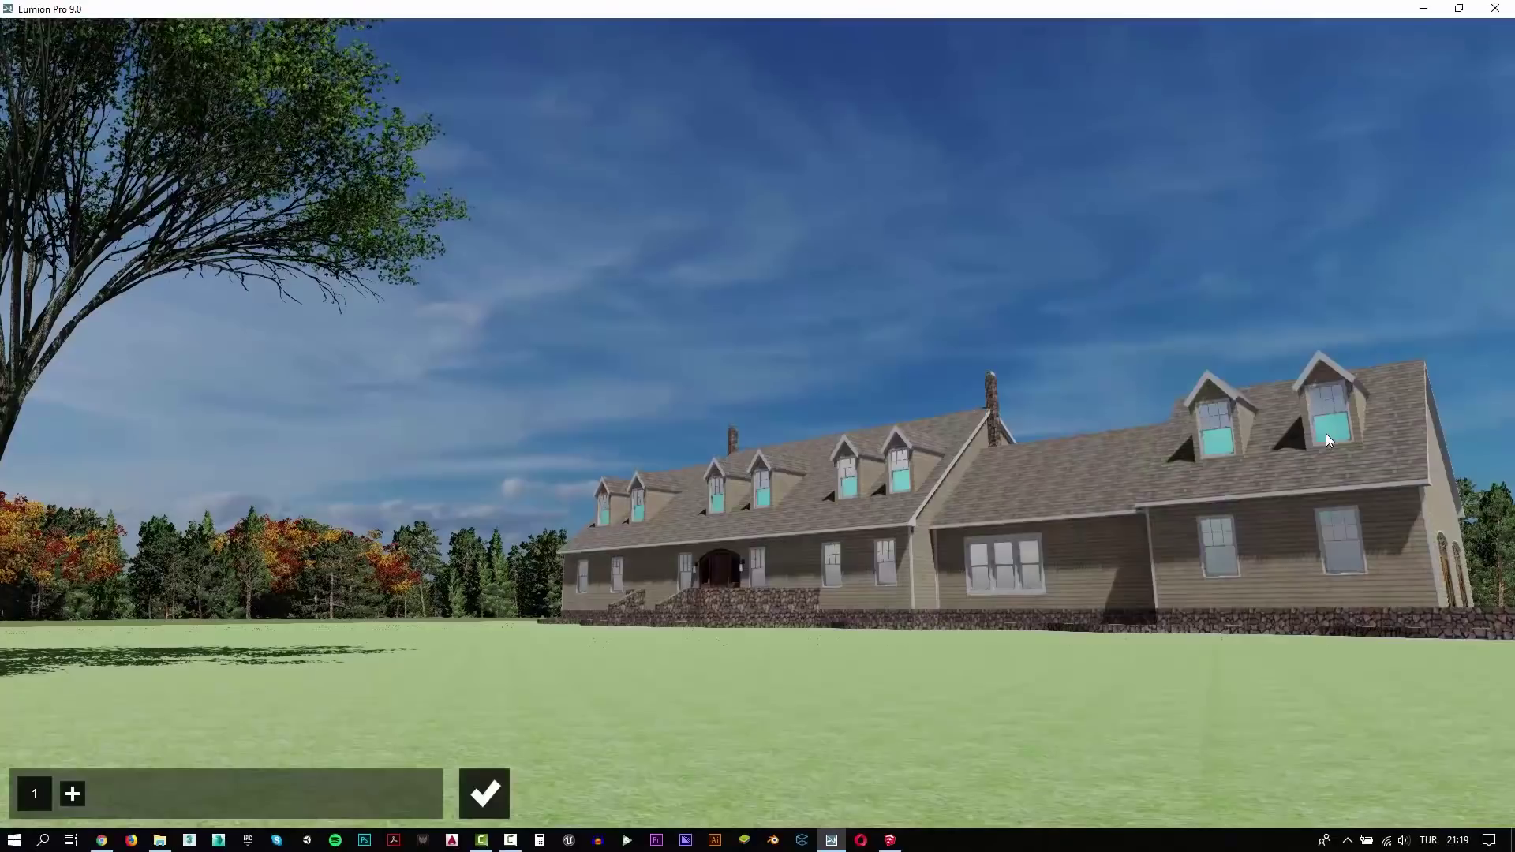
{"action": "left_click", "coordinate": [72, 794]}
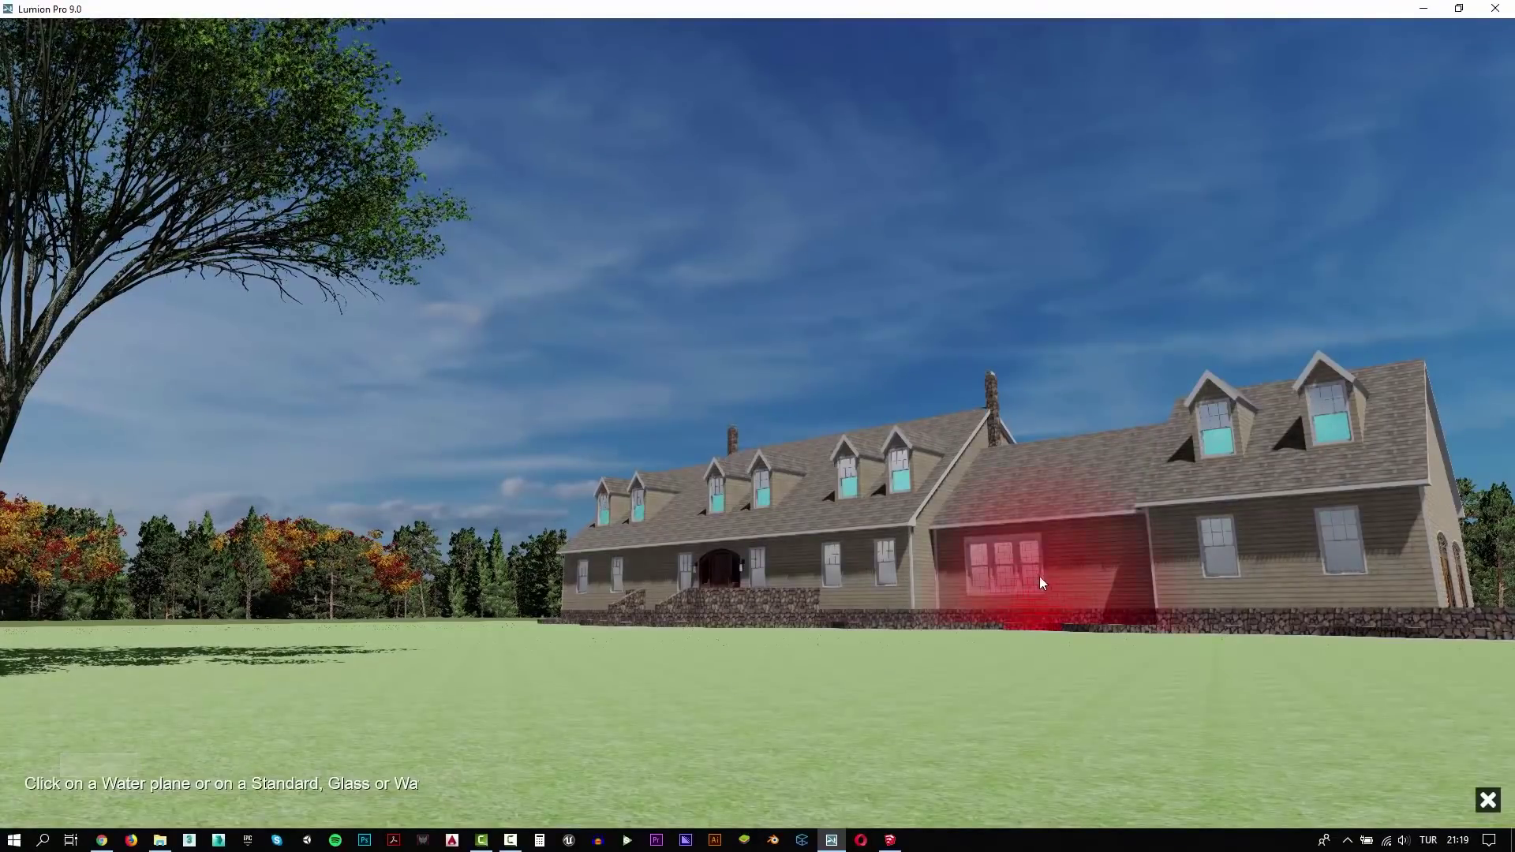
{"action": "left_click", "coordinate": [1029, 575]}
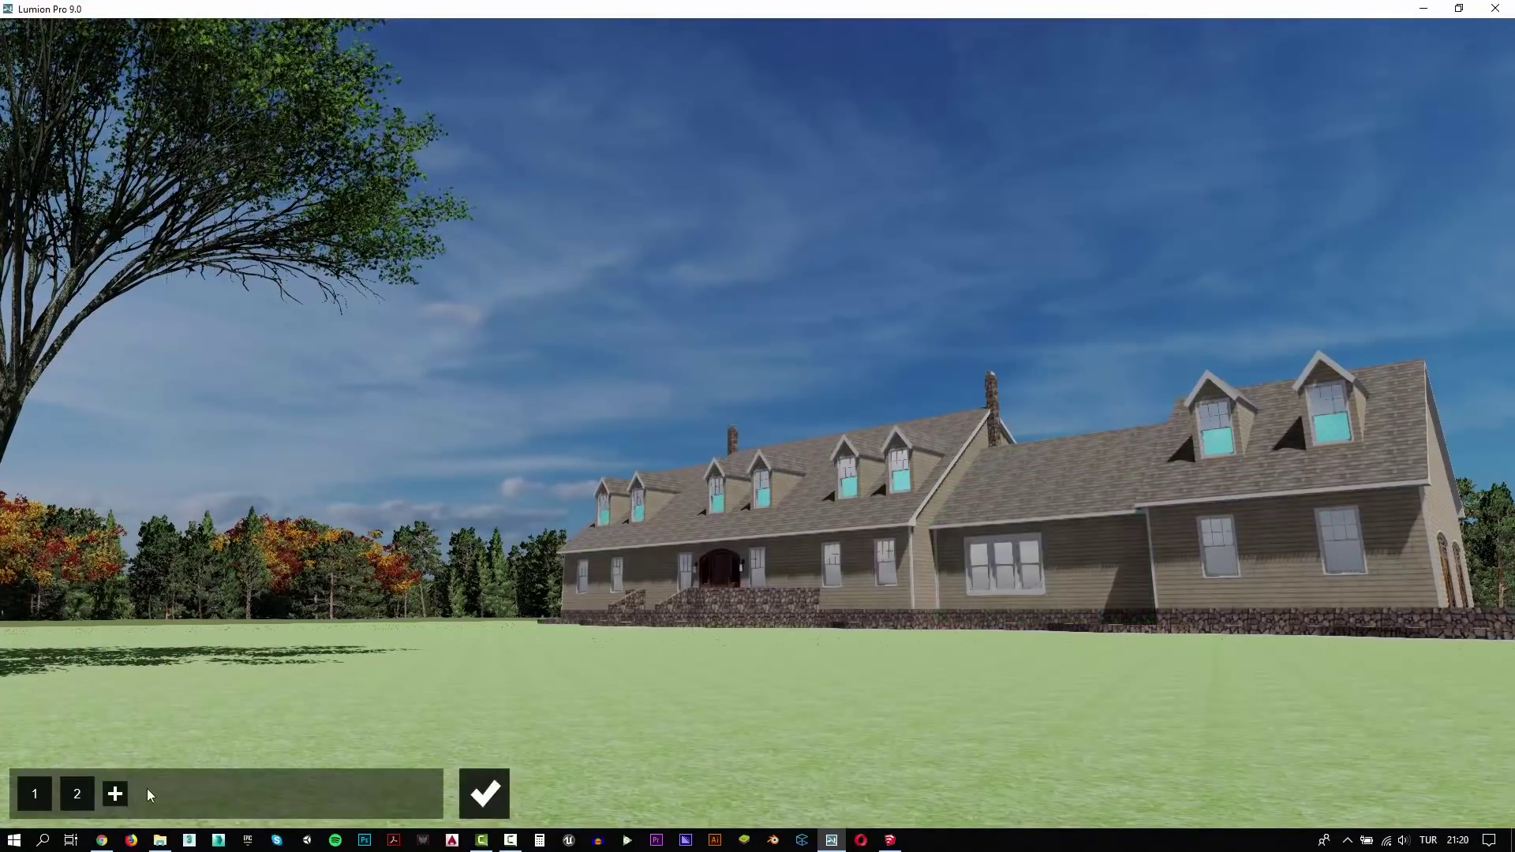
{"action": "left_click", "coordinate": [115, 794]}
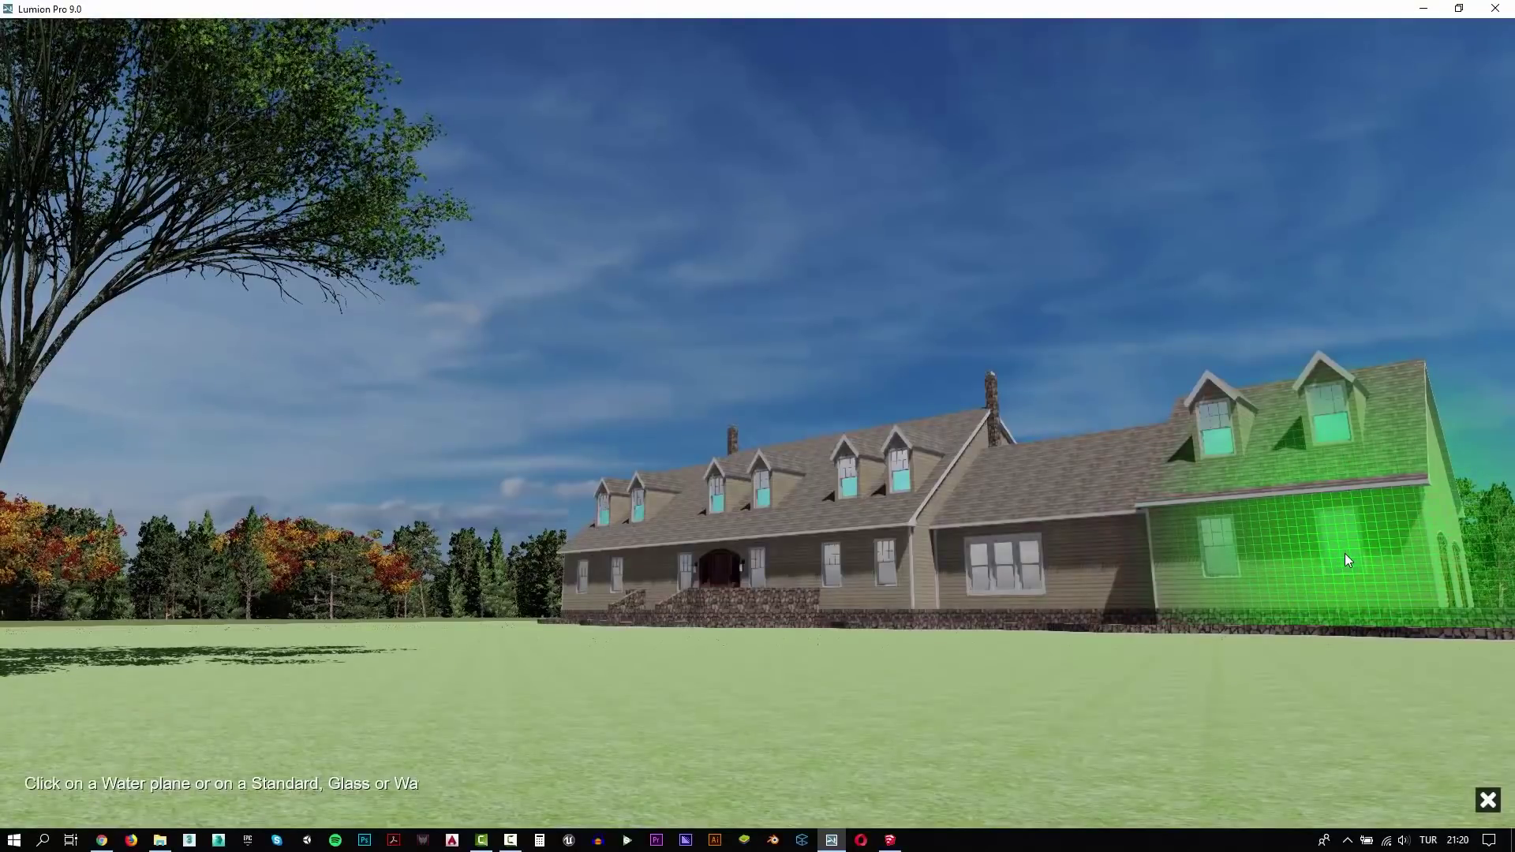
{"action": "left_click", "coordinate": [1347, 560]}
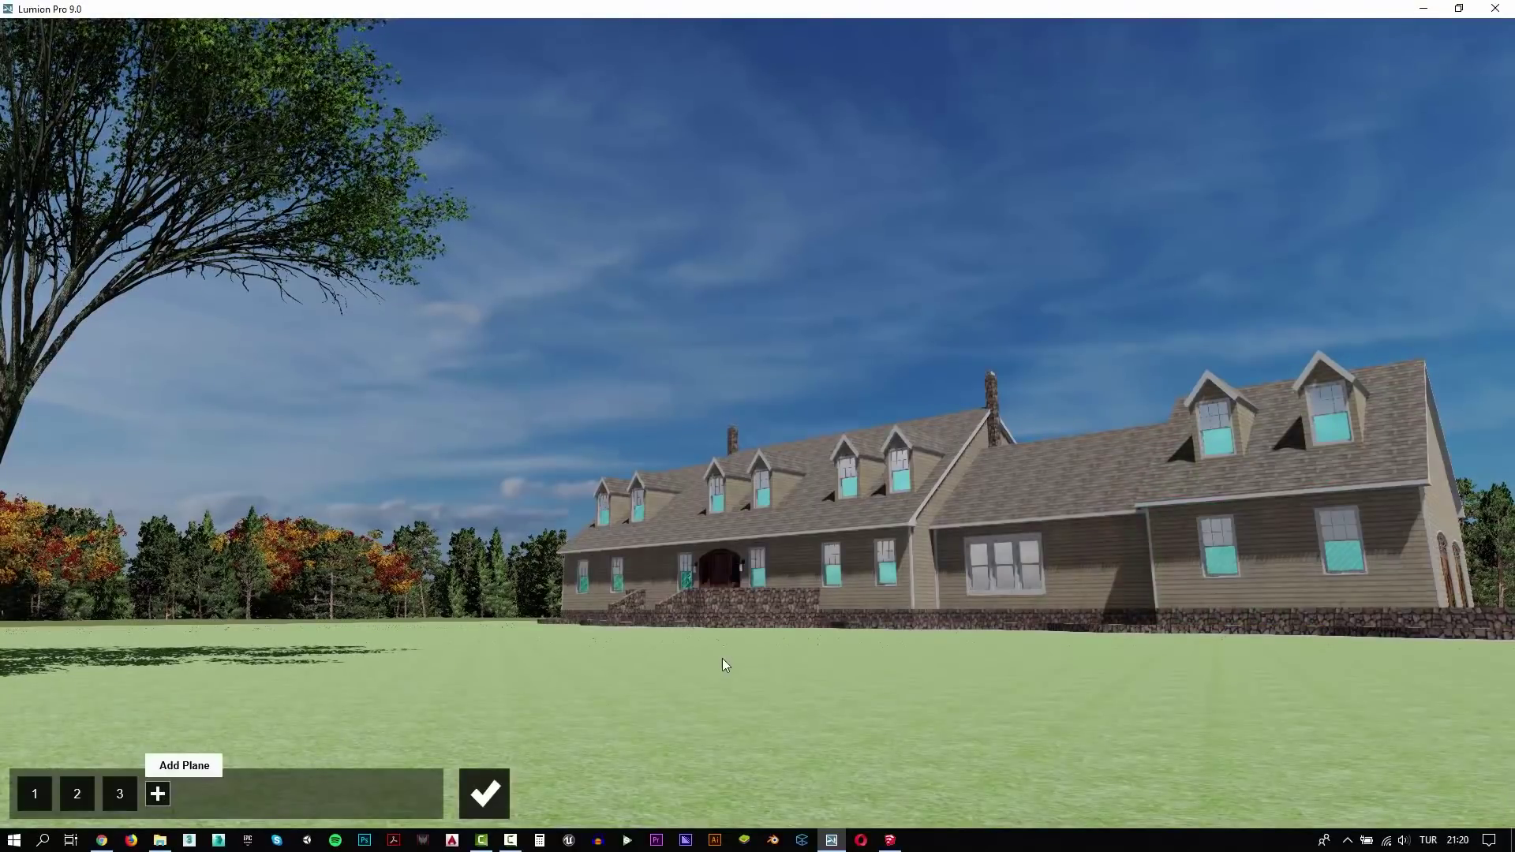
{"action": "left_click", "coordinate": [158, 794]}
{"action": "left_click", "coordinate": [887, 557]}
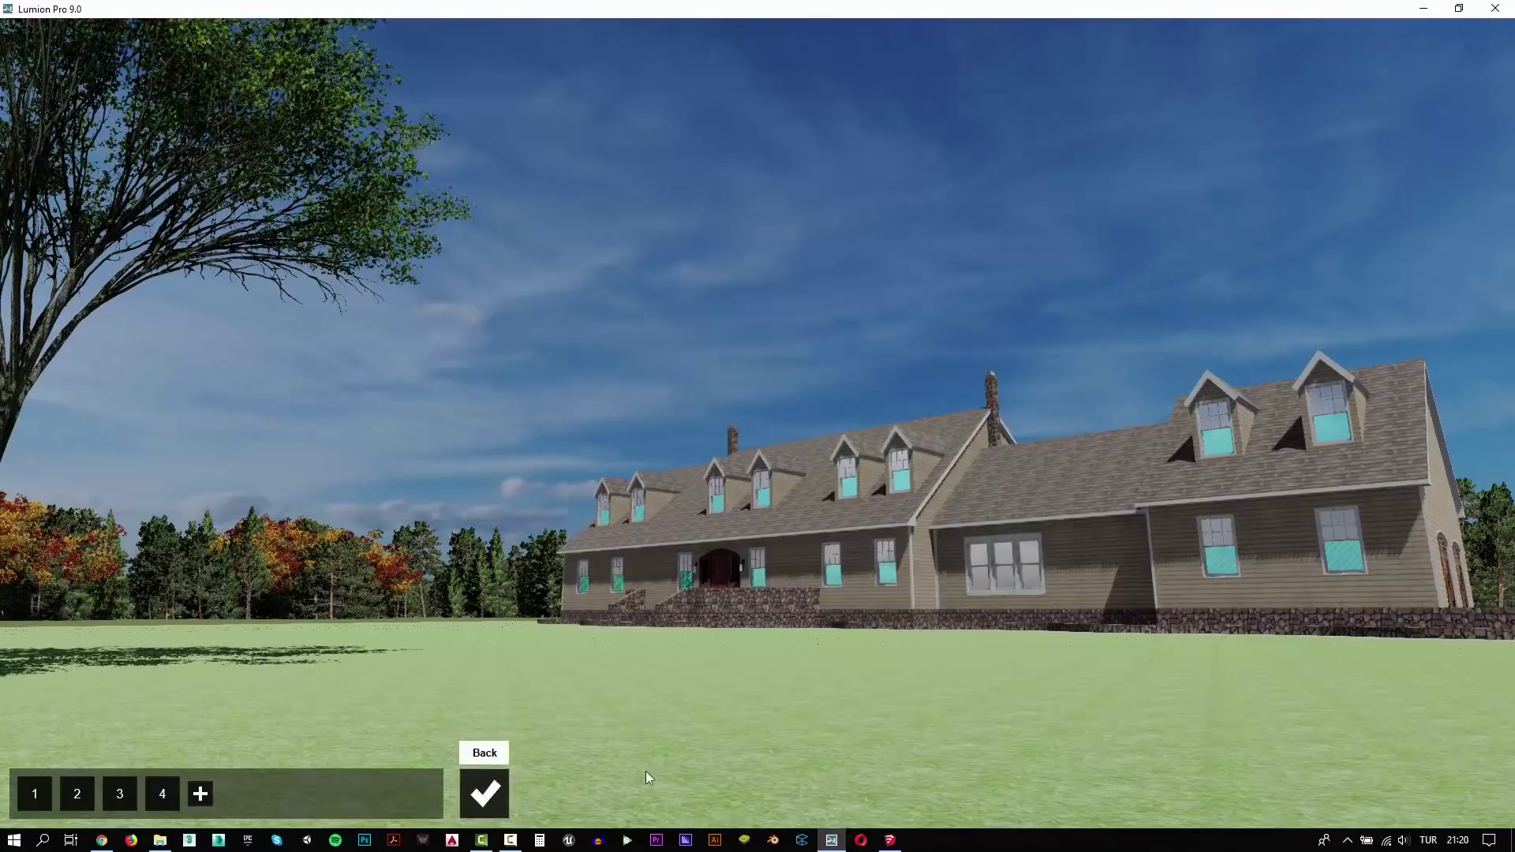
{"action": "left_click", "coordinate": [484, 793]}
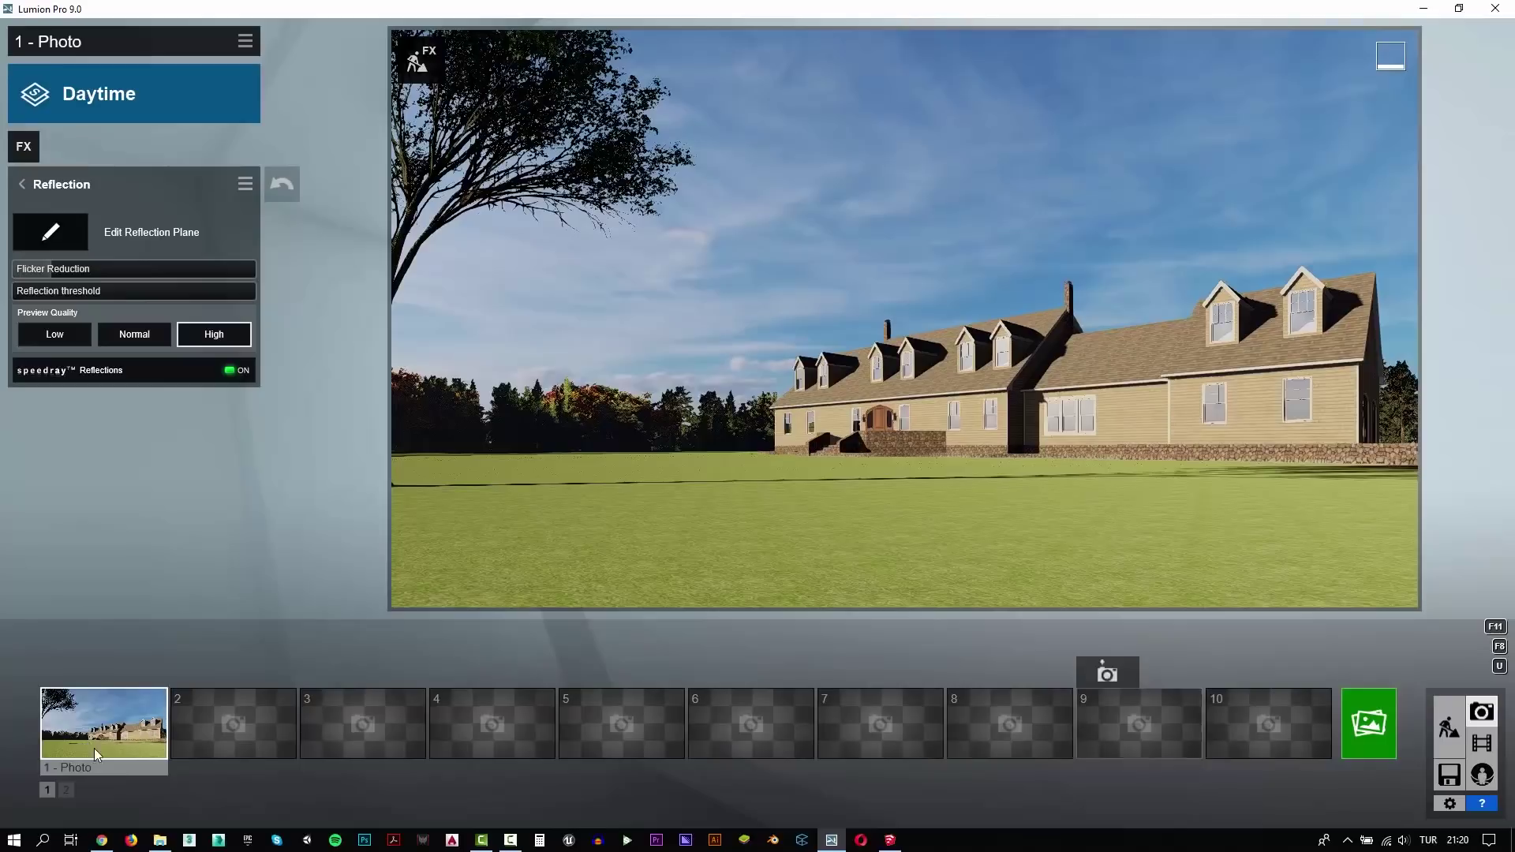
Step: Open the farm animals collection under Characters and favourite the black horse
{"action": "left_click", "coordinate": [1449, 726]}
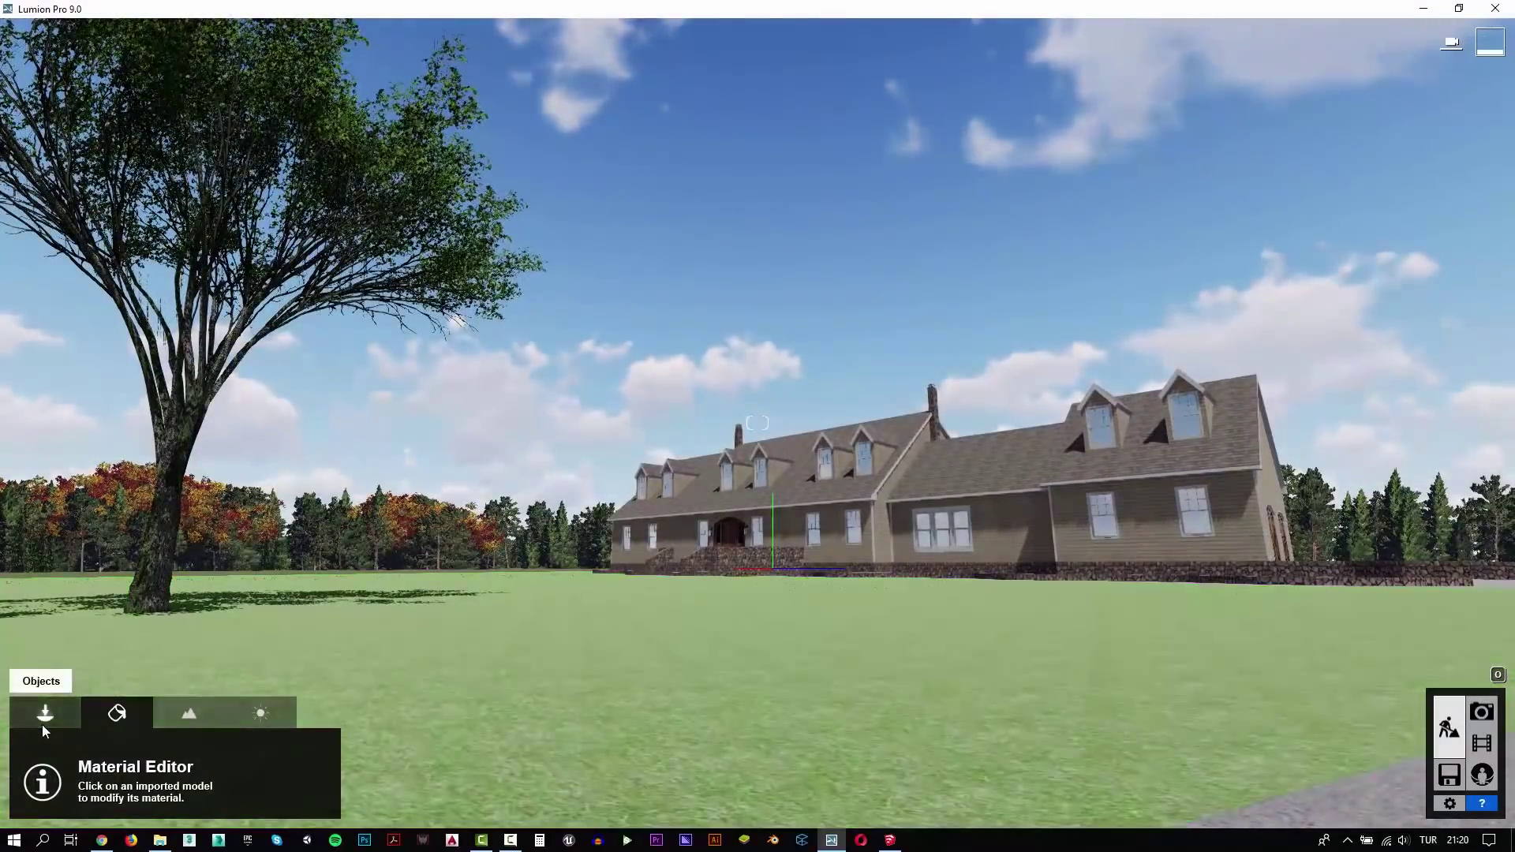
{"action": "left_click", "coordinate": [44, 726]}
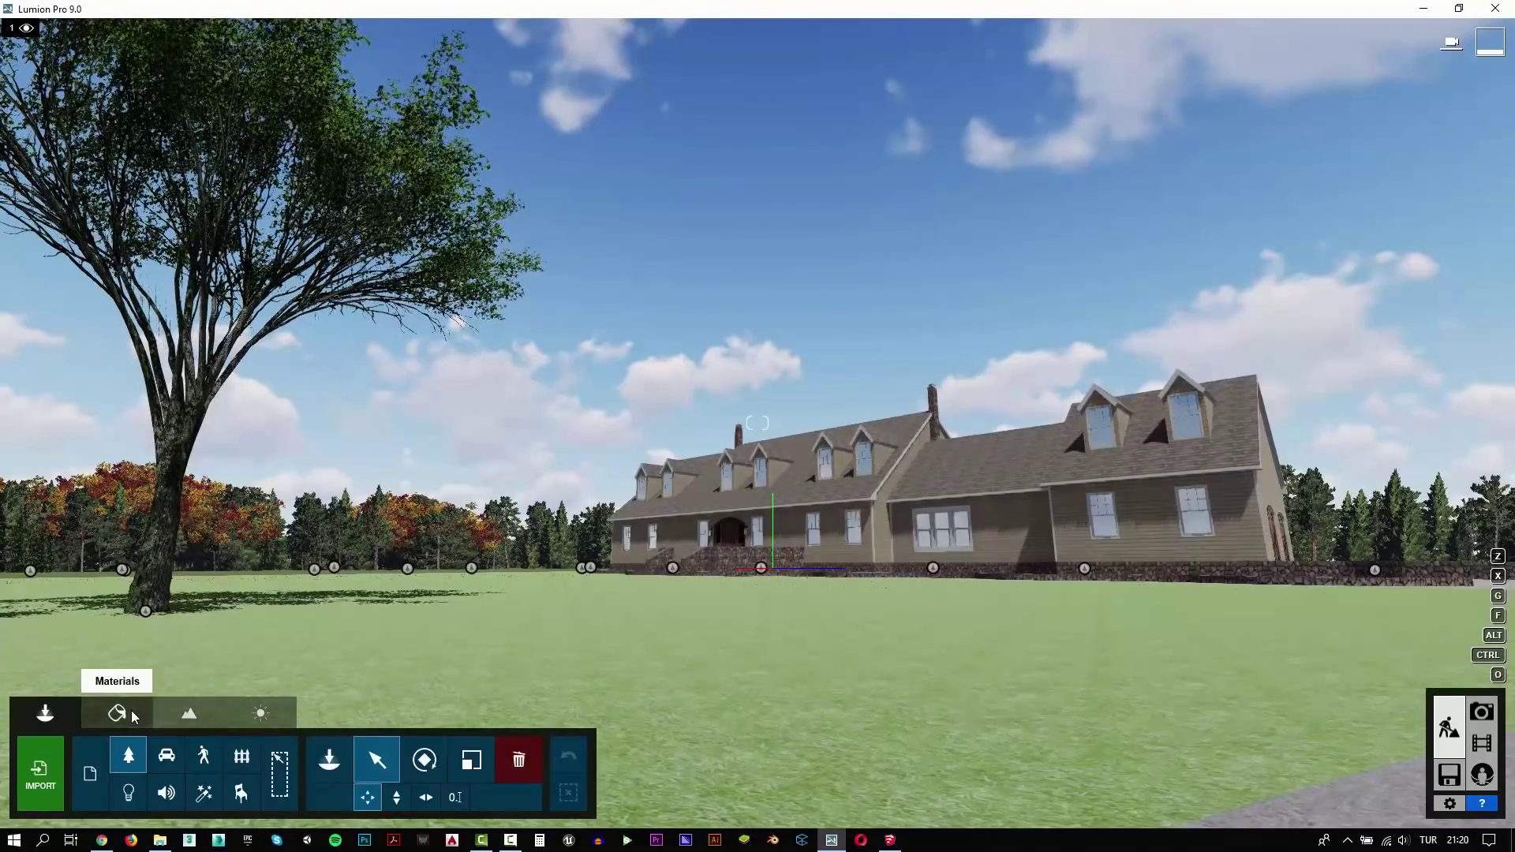
{"action": "left_click", "coordinate": [203, 755]}
{"action": "left_click", "coordinate": [330, 762]}
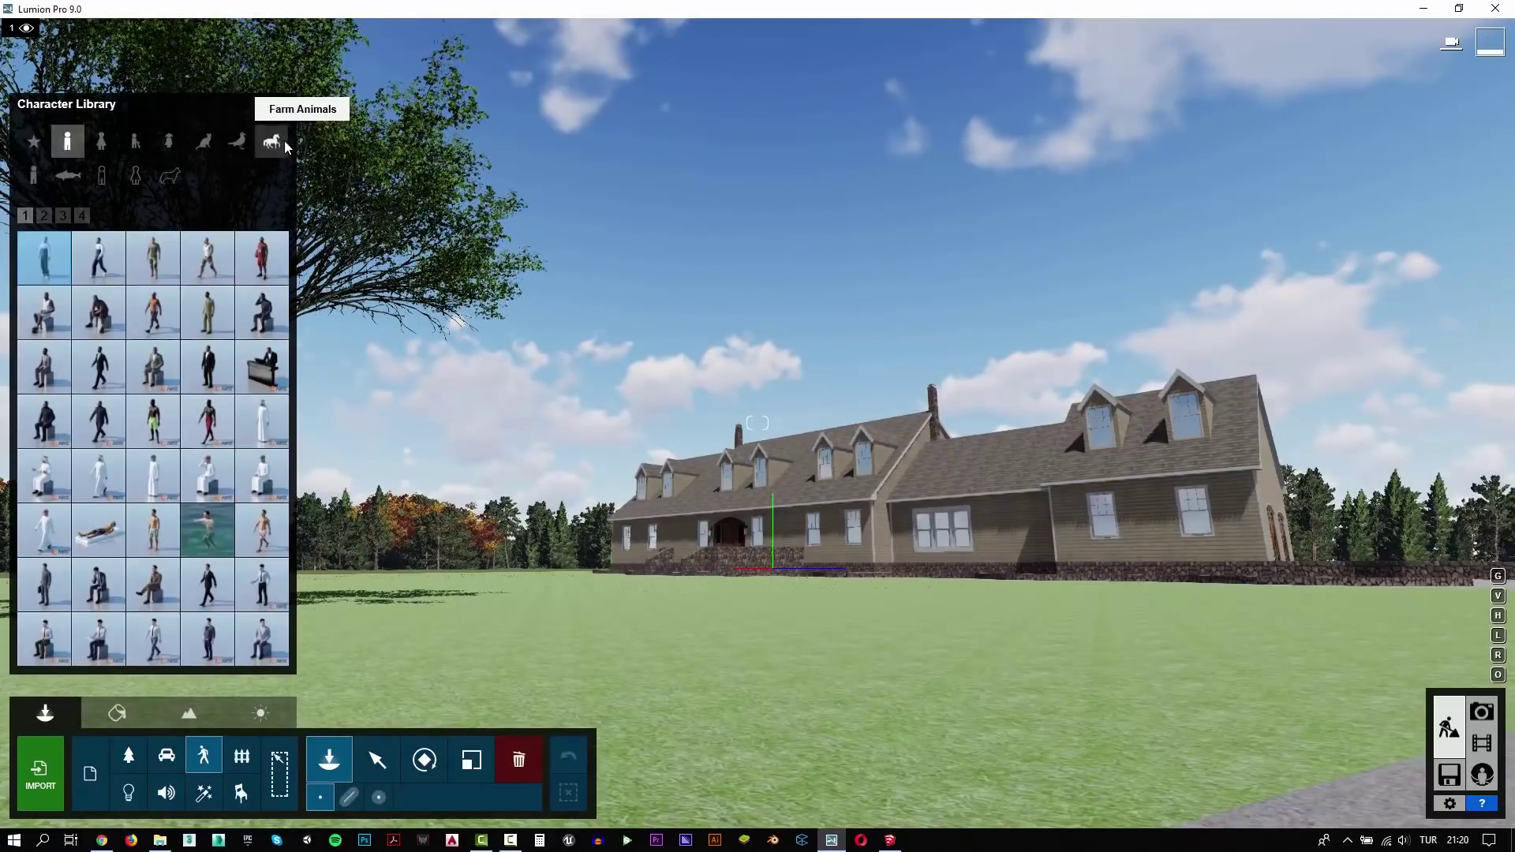
{"action": "left_click", "coordinate": [271, 148]}
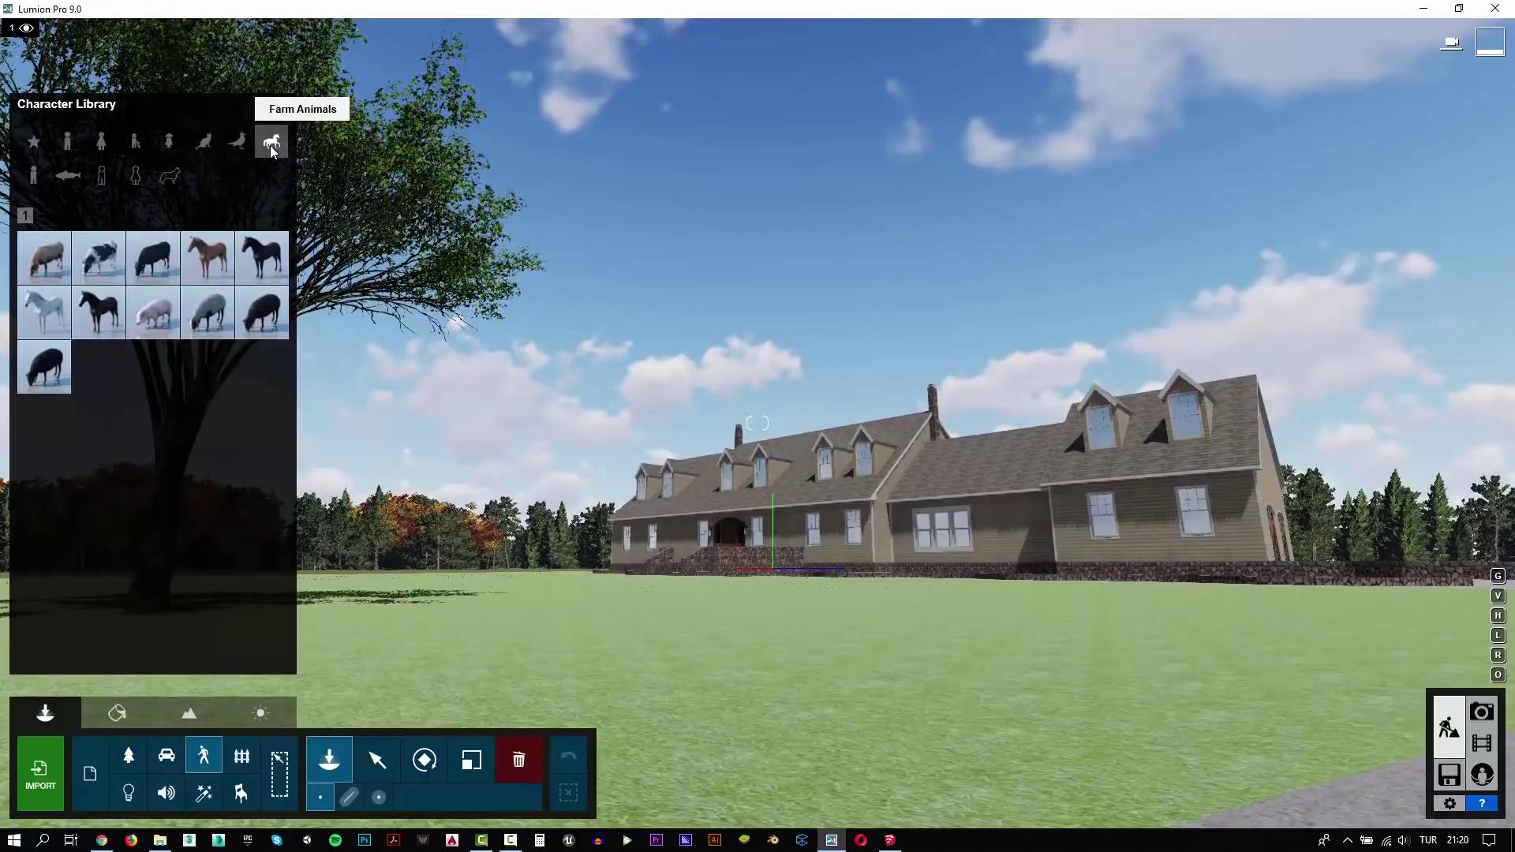
{"action": "mouse_move", "coordinate": [99, 257]}
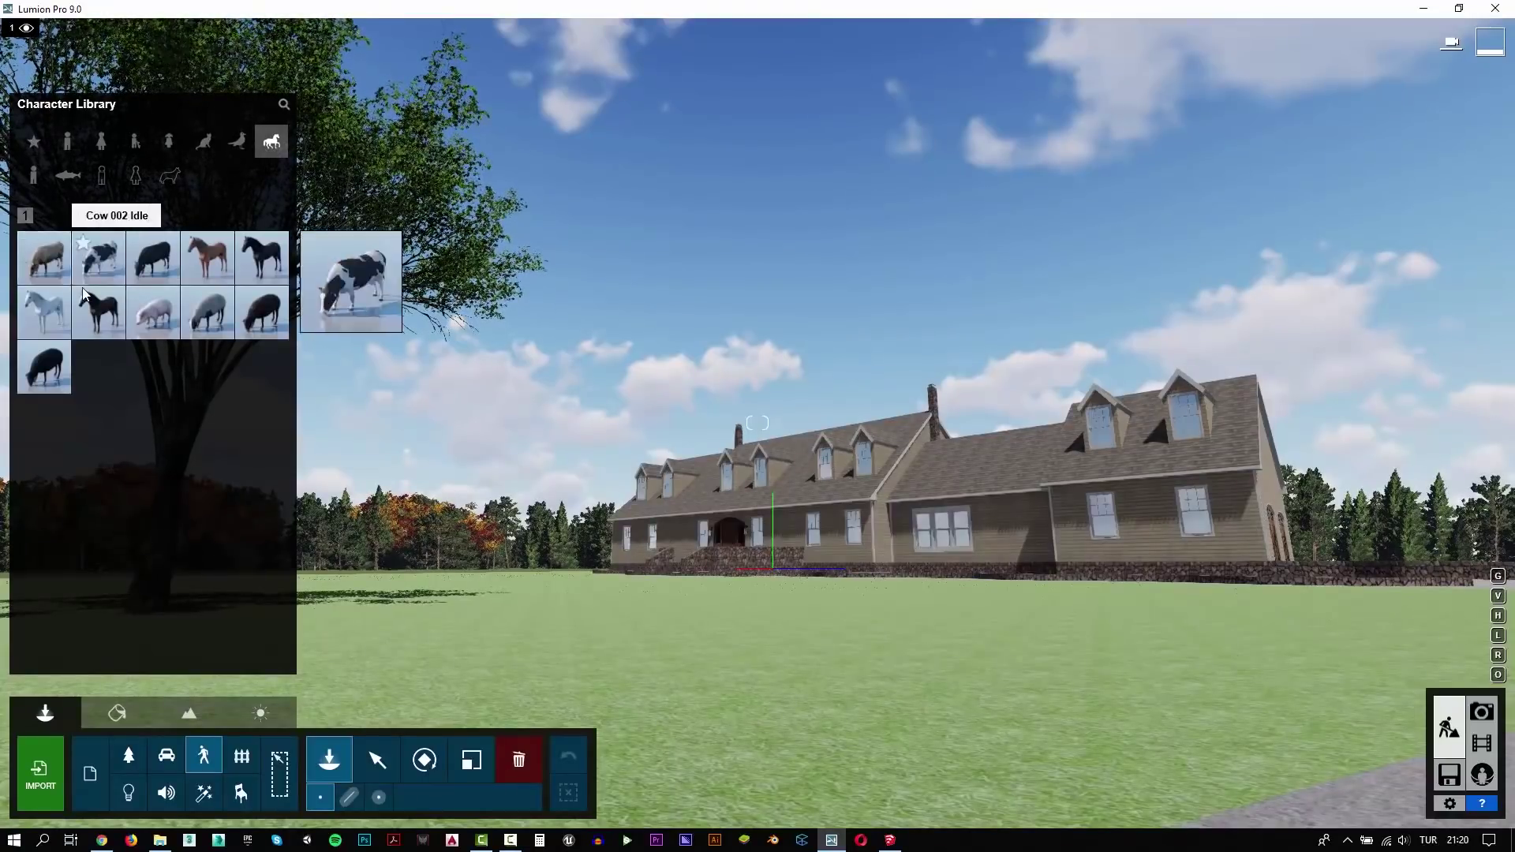
{"action": "left_click", "coordinate": [82, 297]}
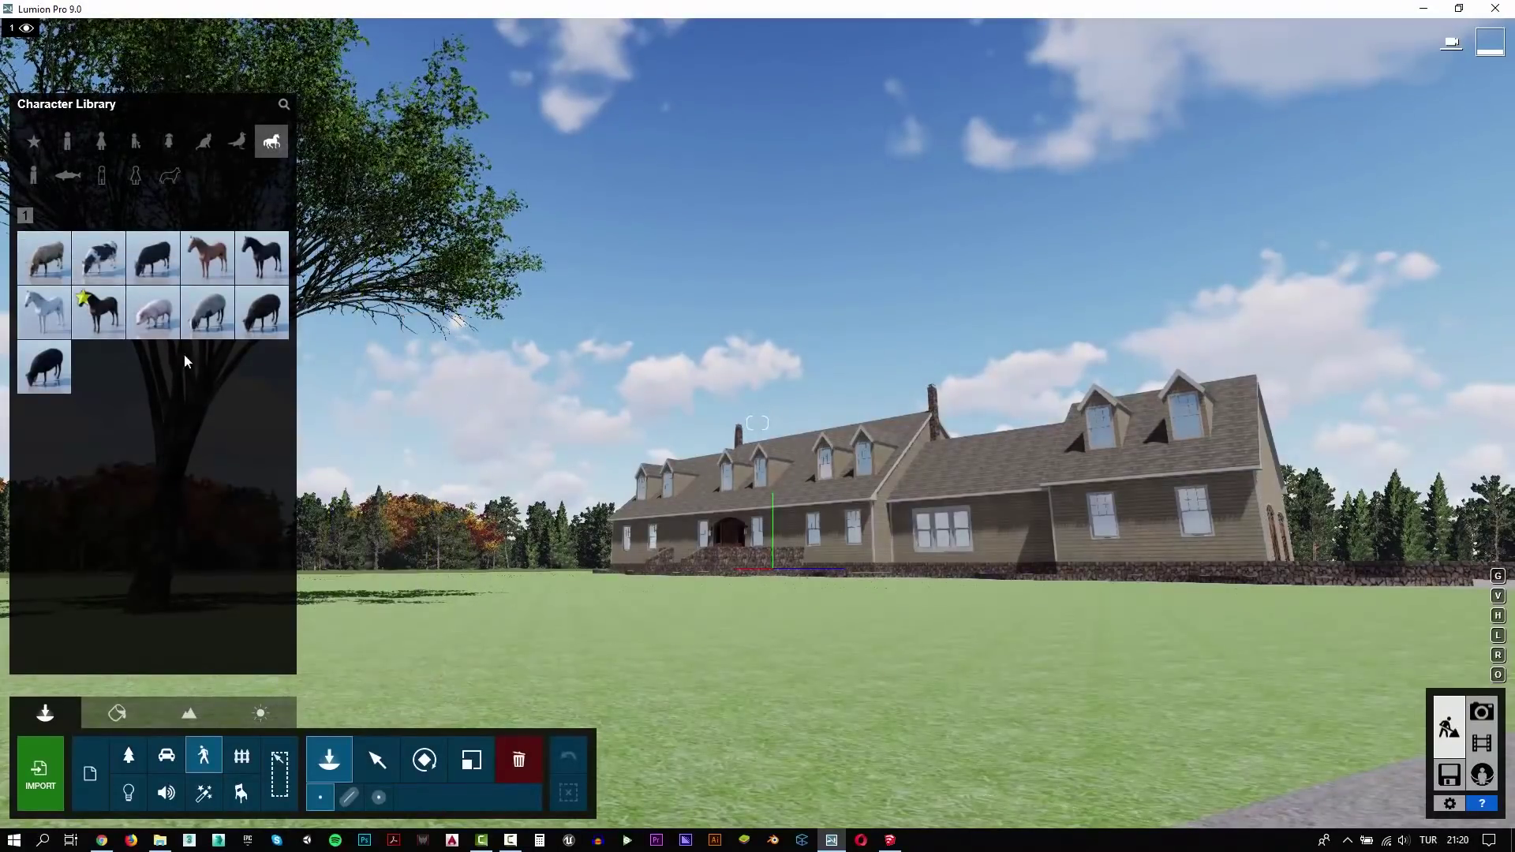
{"action": "mouse_move", "coordinate": [99, 311]}
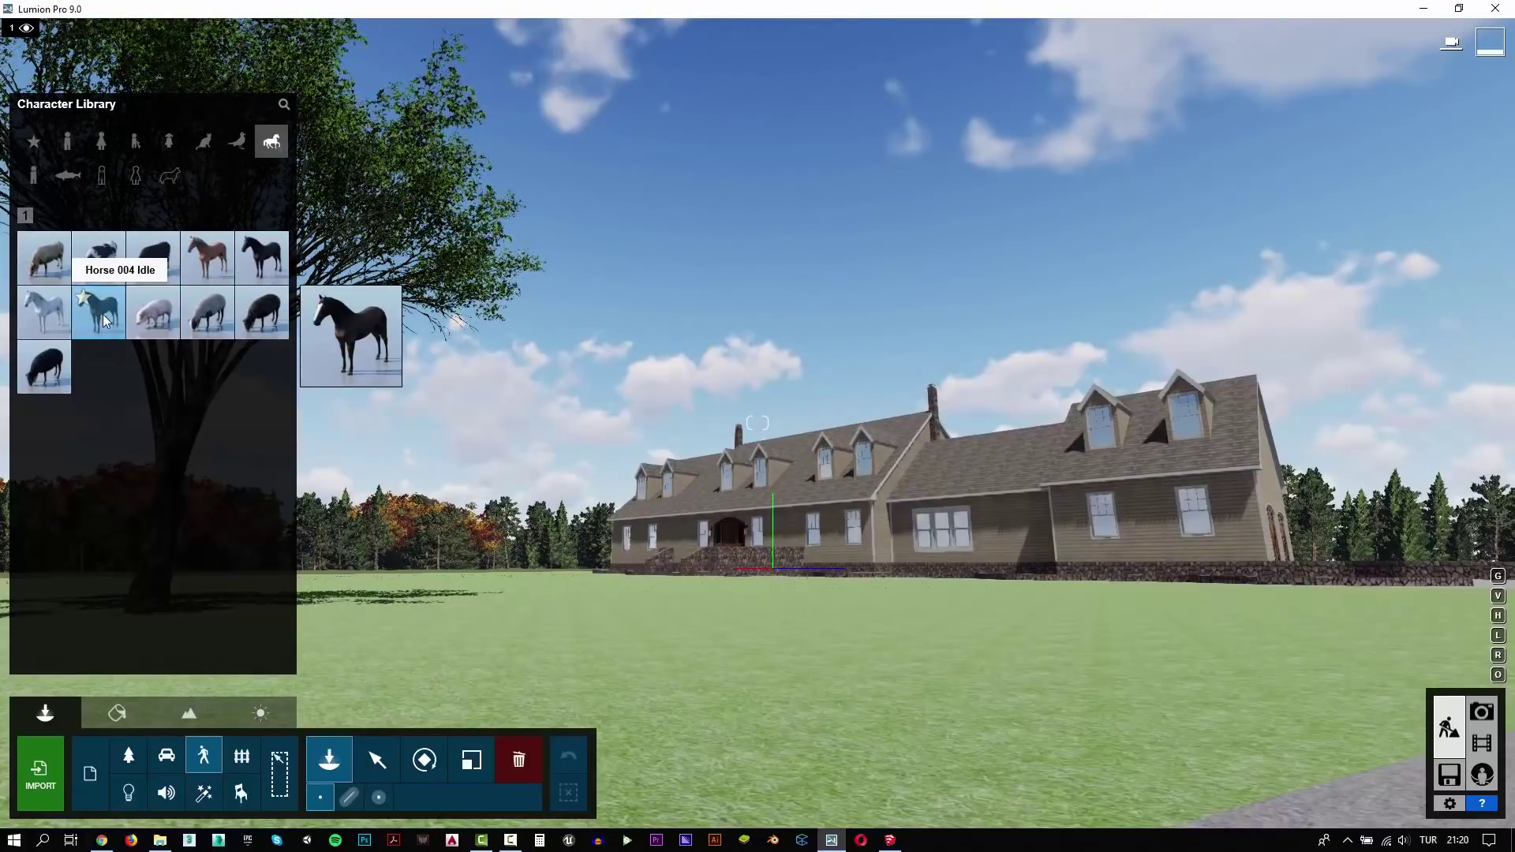
Step: Place Horse 004 Idle on the lawn by the elm and rotate it to face the viewer
{"action": "left_click", "coordinate": [105, 320]}
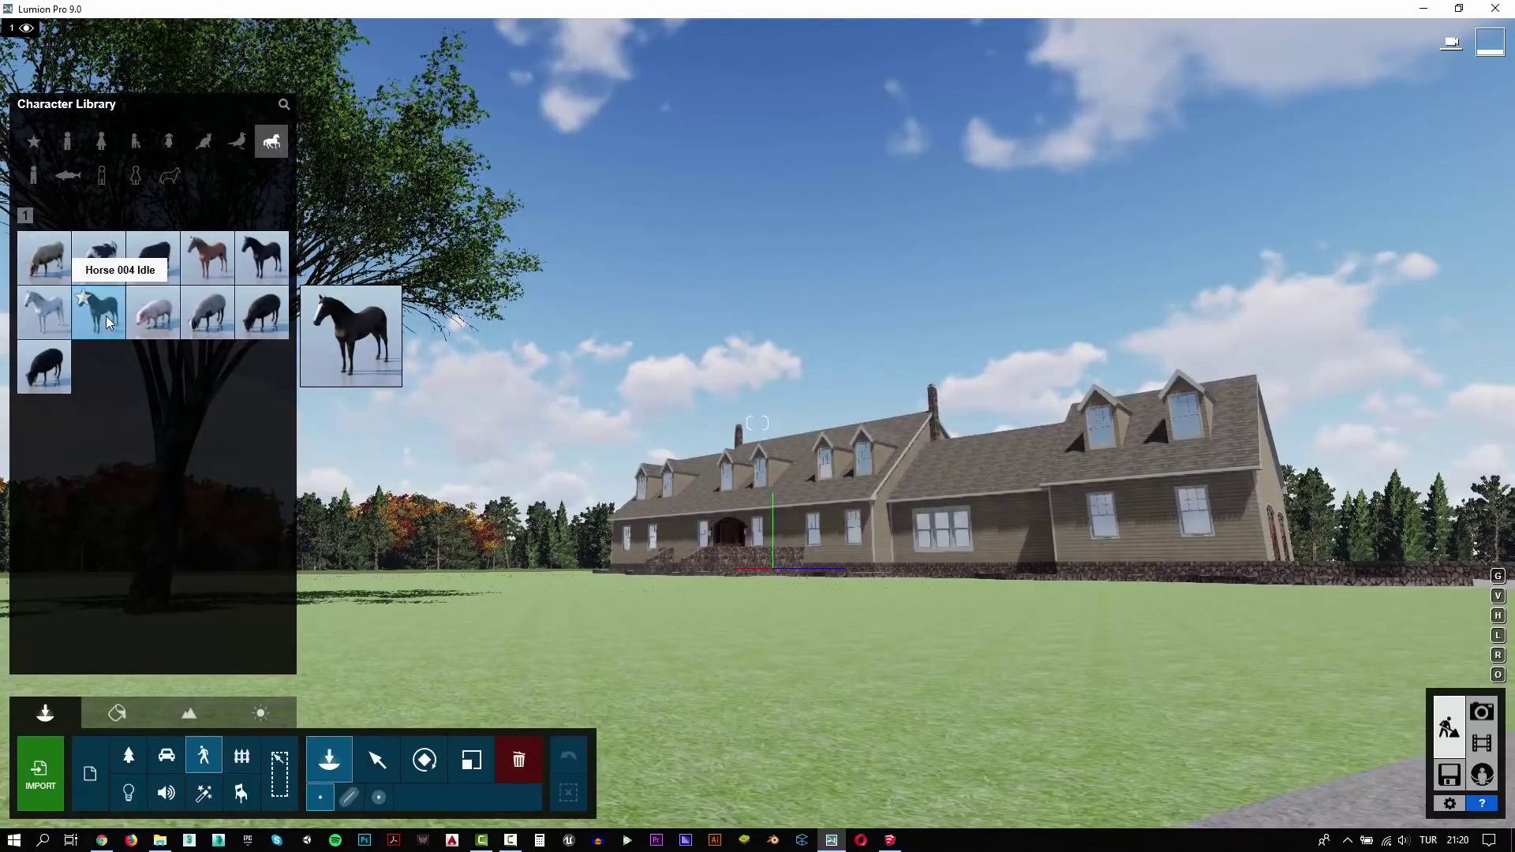
{"action": "left_click", "coordinate": [386, 646]}
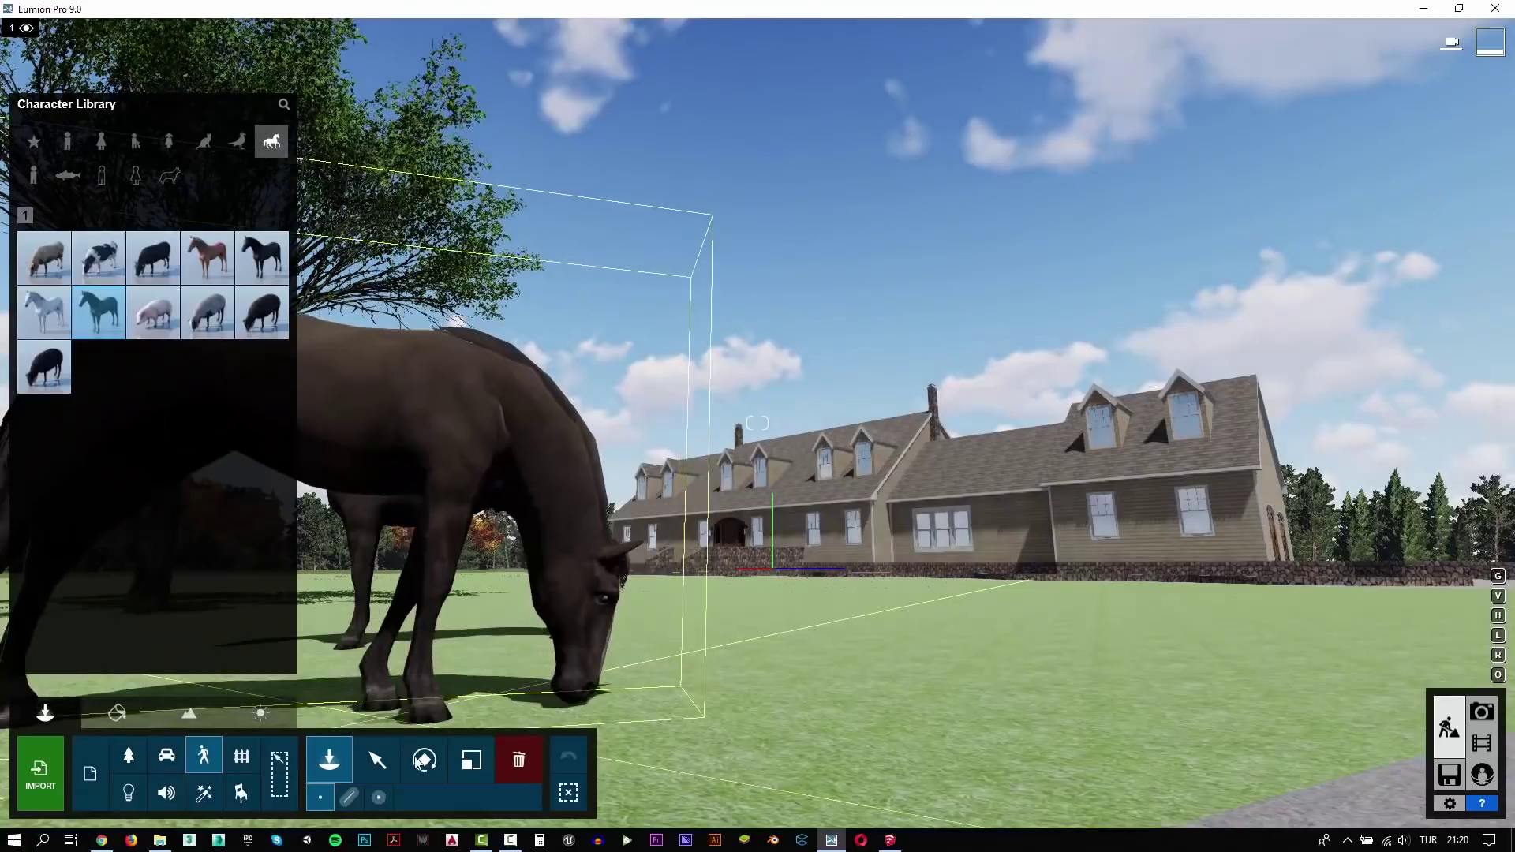
{"action": "left_click", "coordinate": [418, 769]}
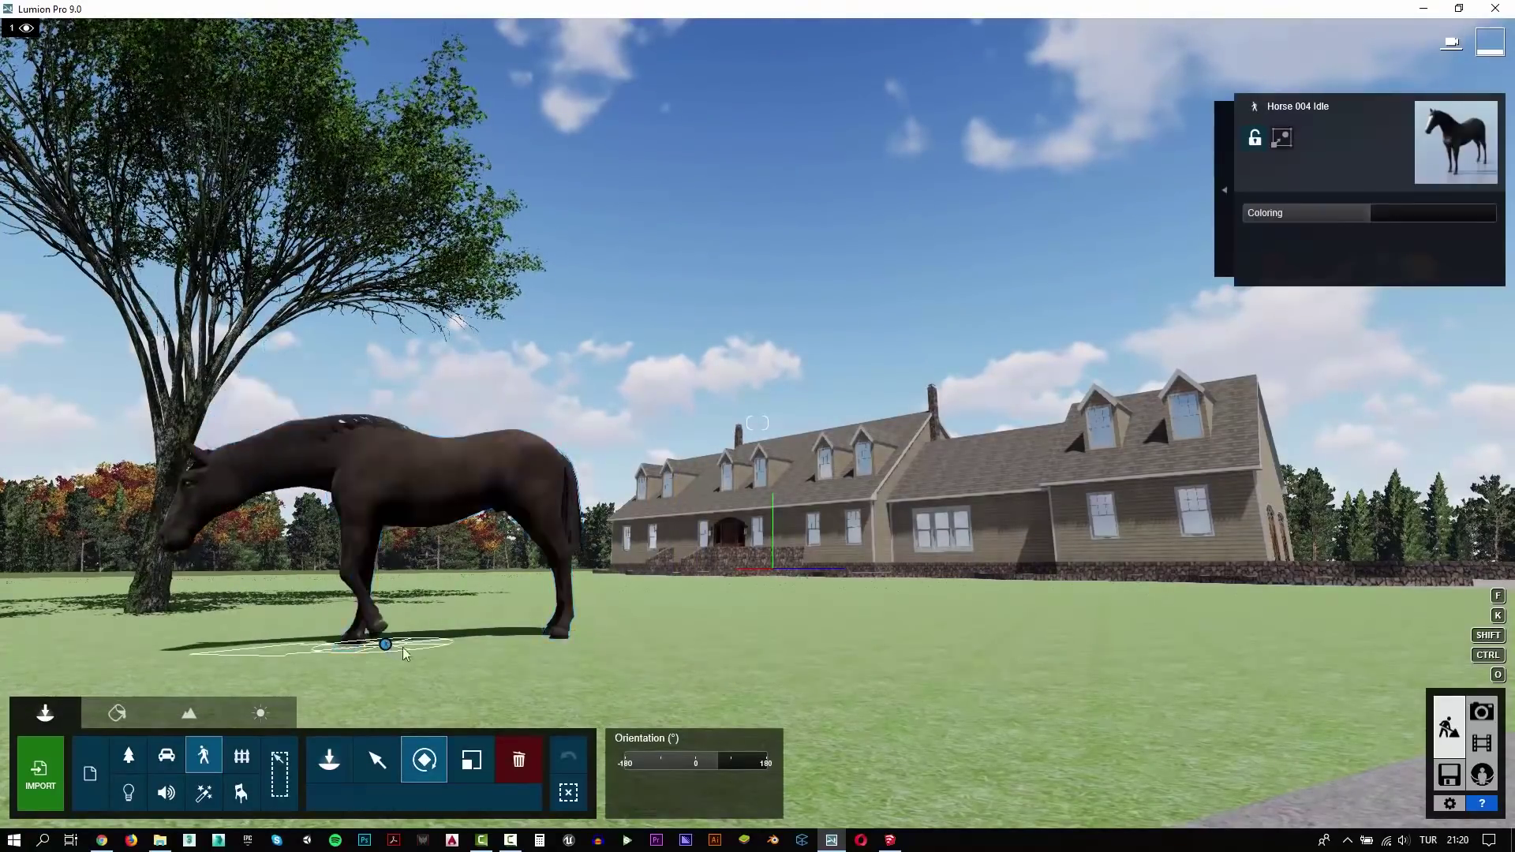
{"action": "left_click_drag", "start_coordinate": [403, 650], "coordinate": [920, 694]}
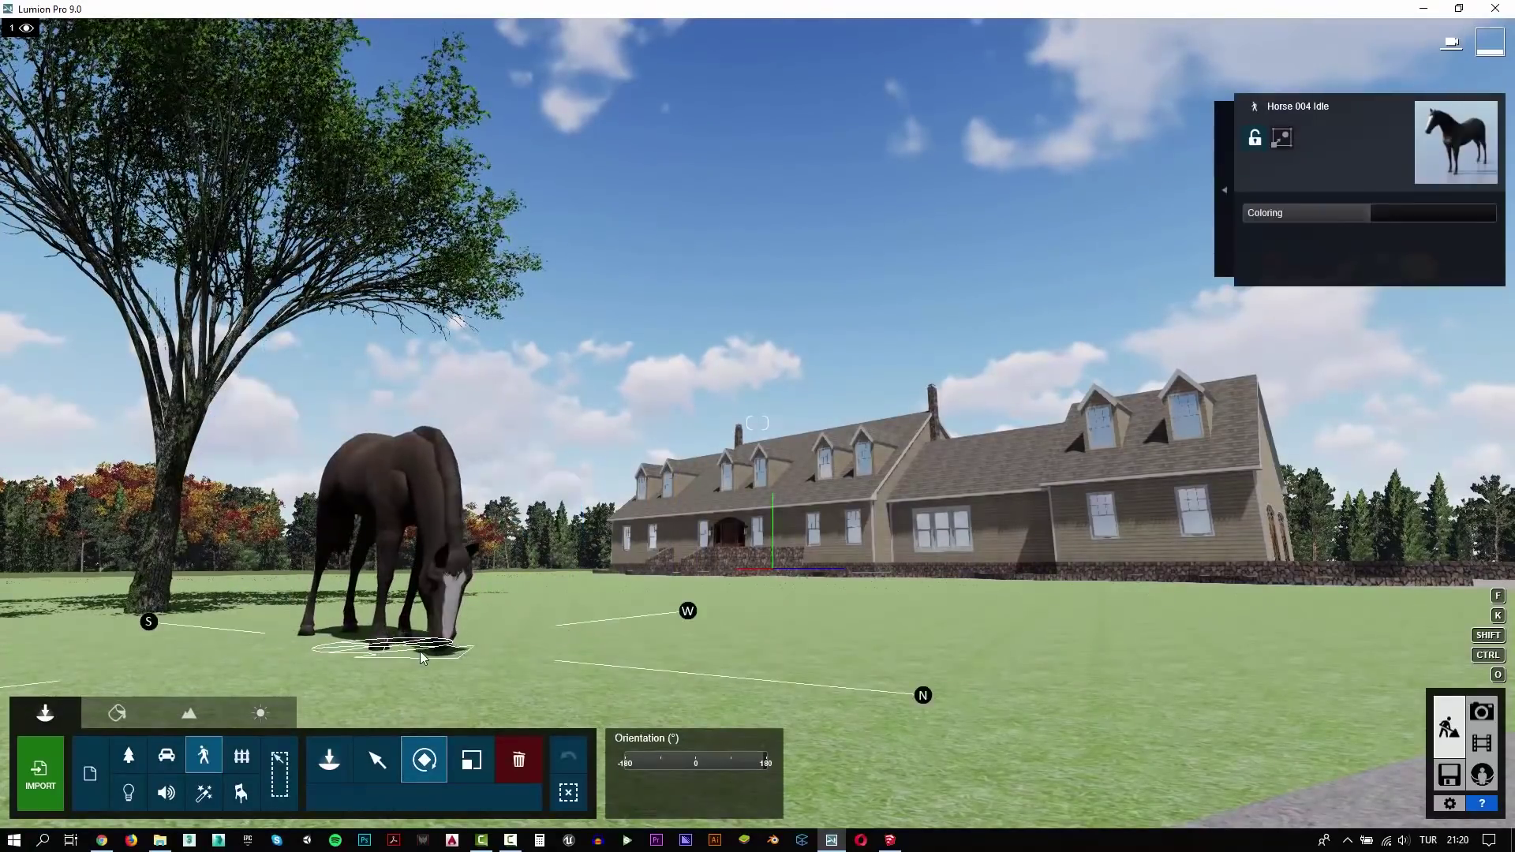
{"action": "left_click", "coordinate": [1484, 714]}
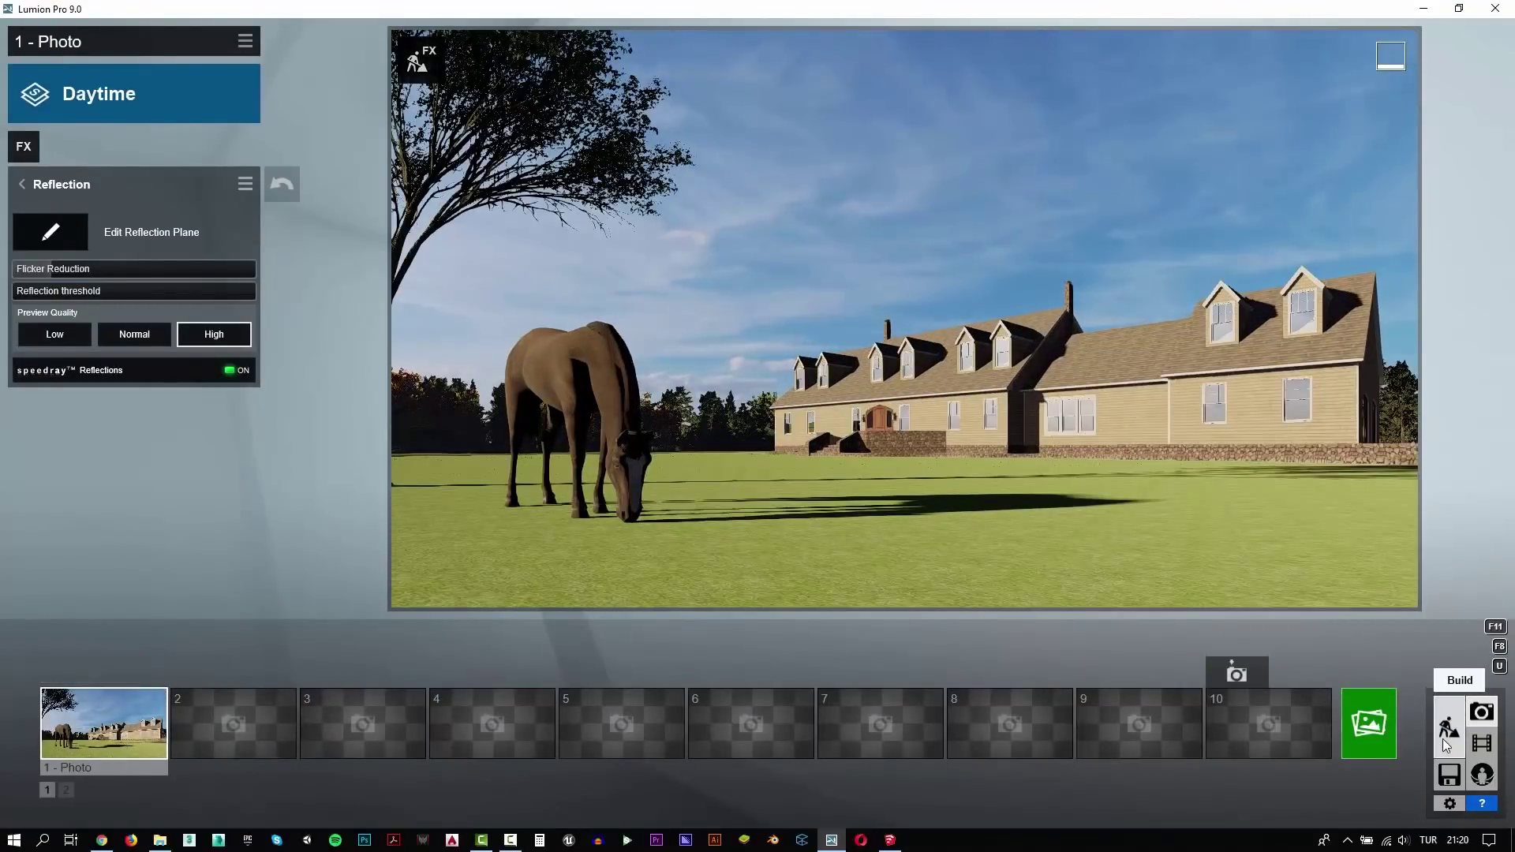
Step: Re-render photo 1 at Desktop 1920x1080 resolution, saving it as 1.jpg
{"action": "left_click", "coordinate": [1363, 729]}
{"action": "left_click", "coordinate": [590, 633]}
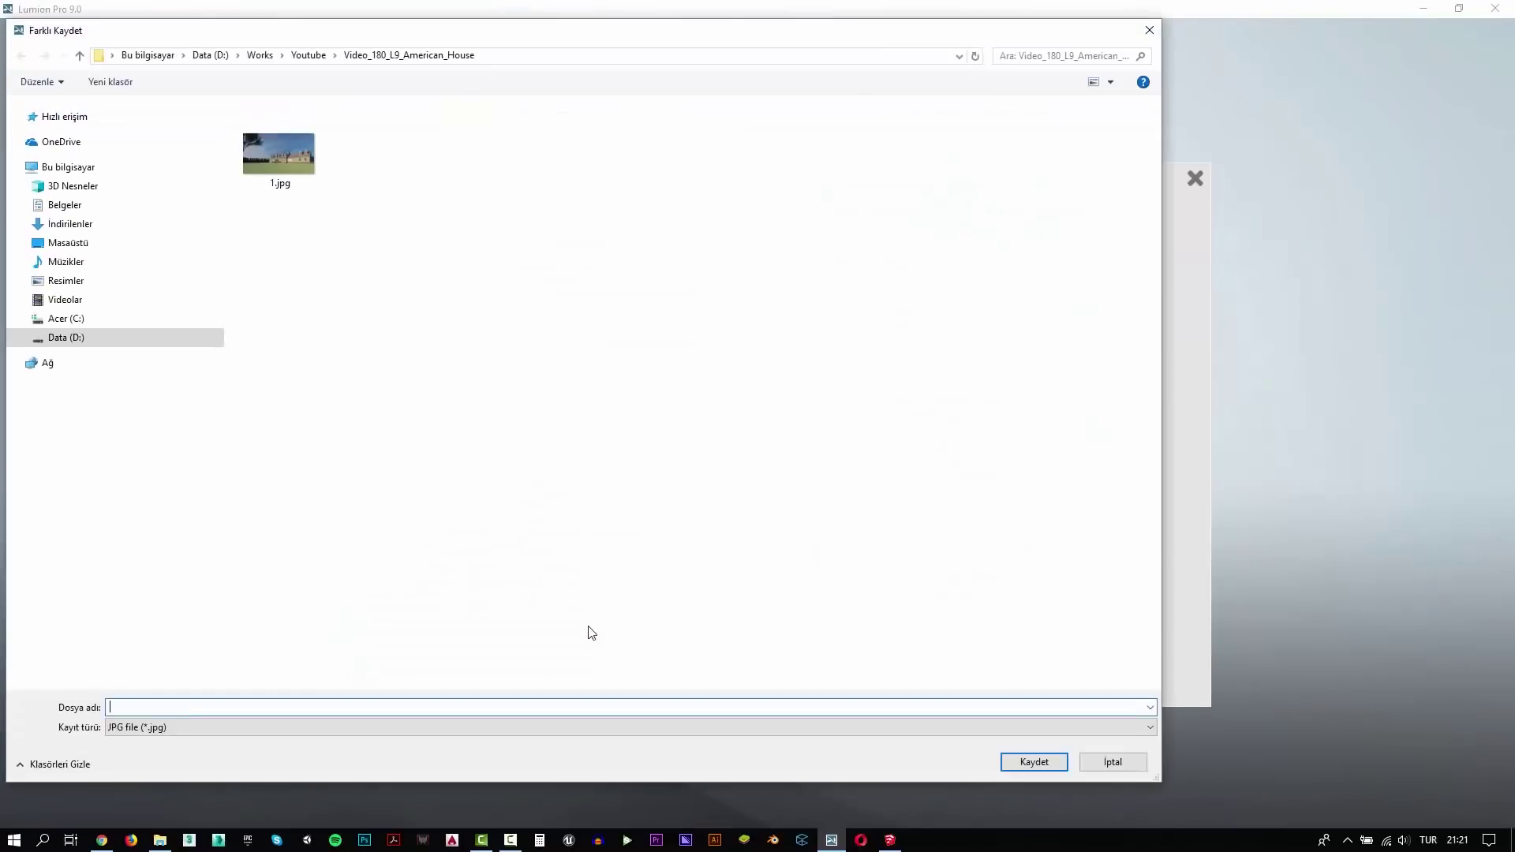
{"action": "left_click", "coordinate": [300, 185]}
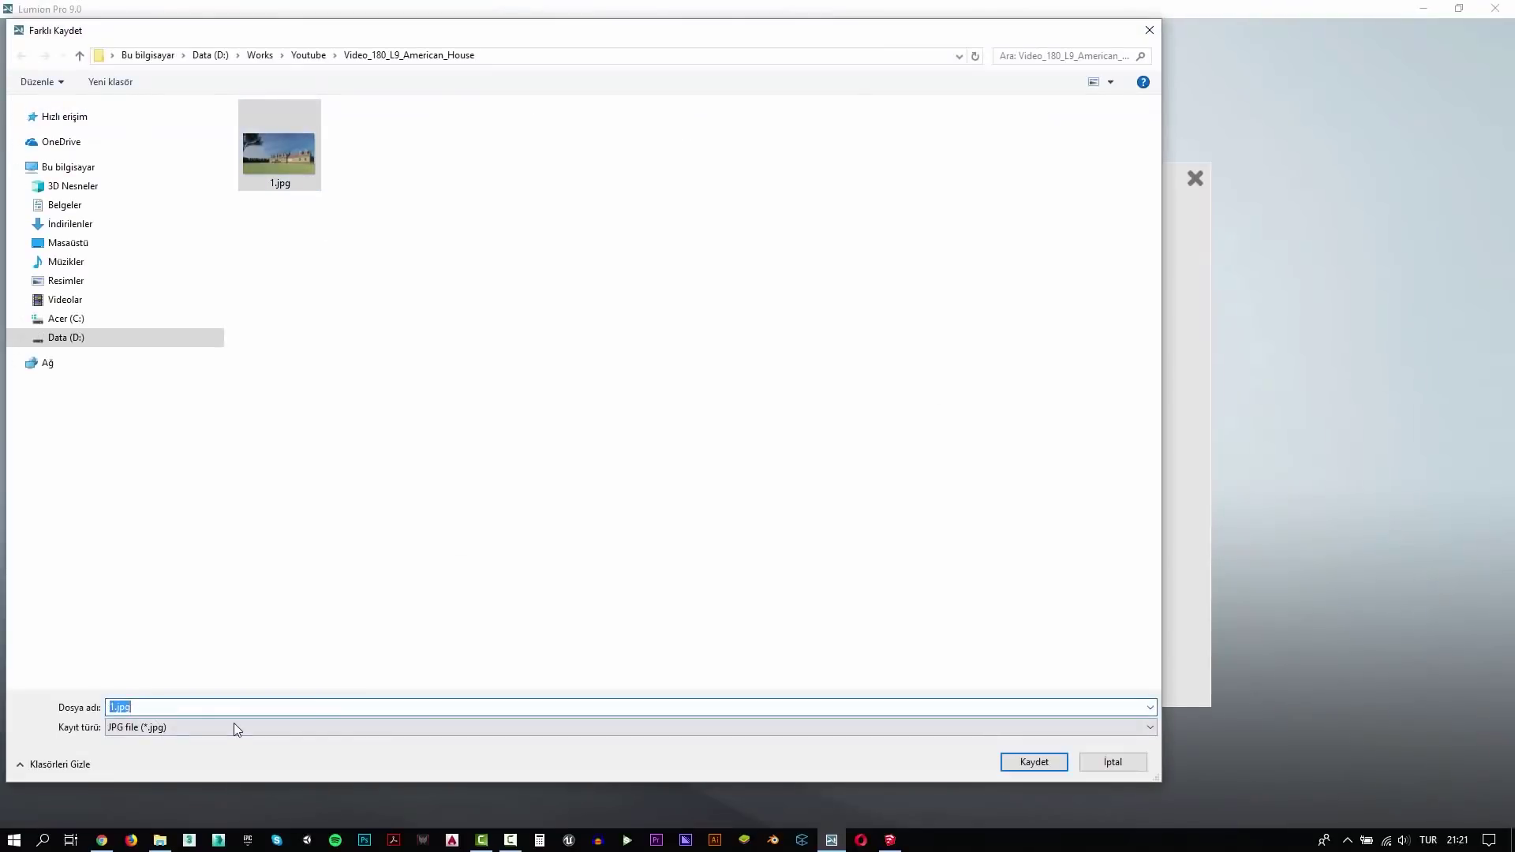
{"action": "type", "text": "1"}
{"action": "key", "text": "Return"}
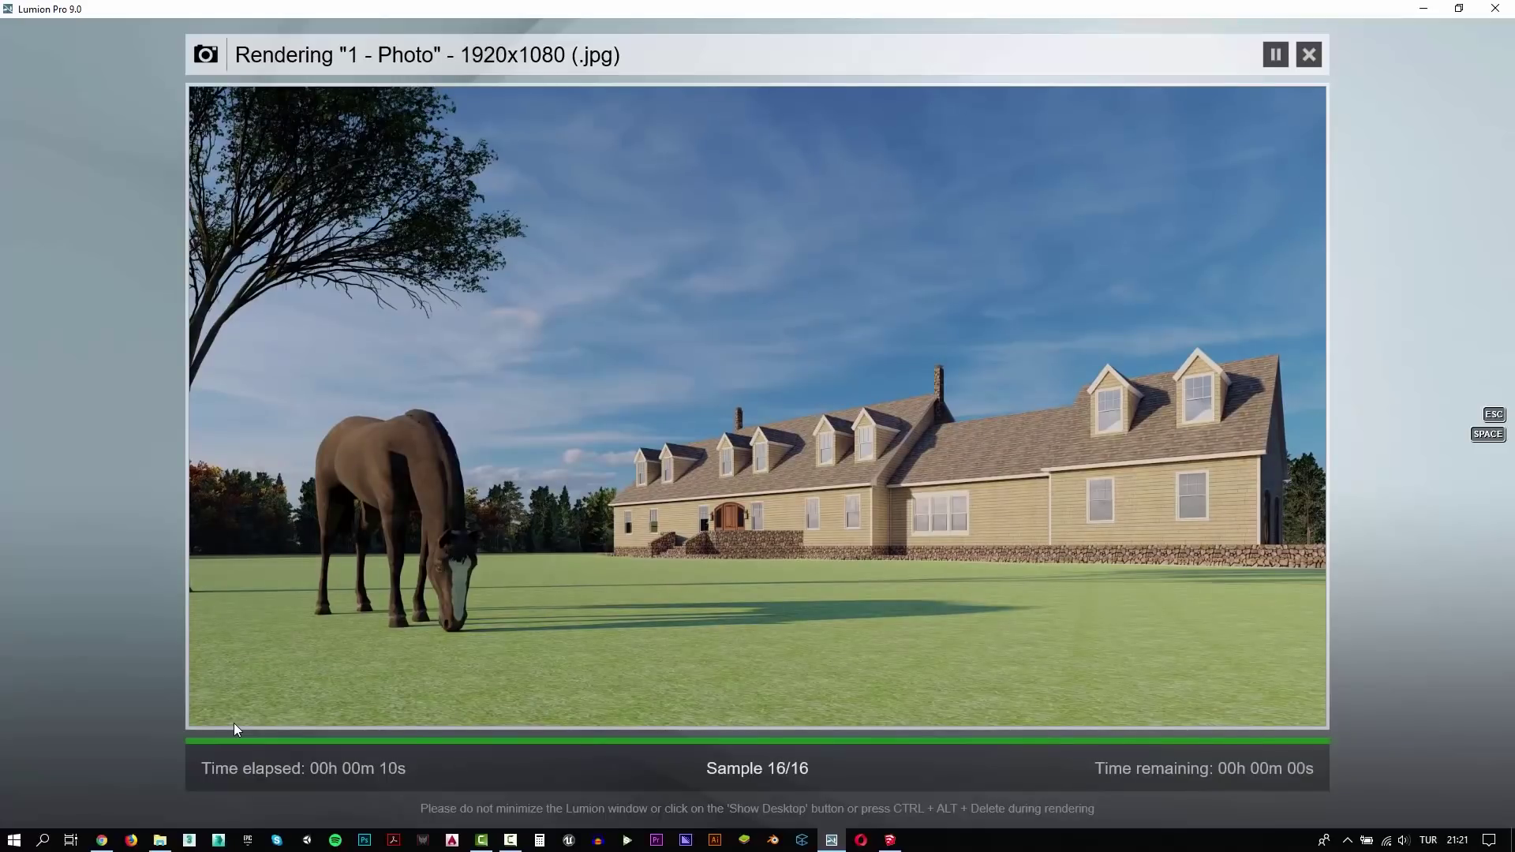
{"action": "left_click", "coordinate": [1304, 700]}
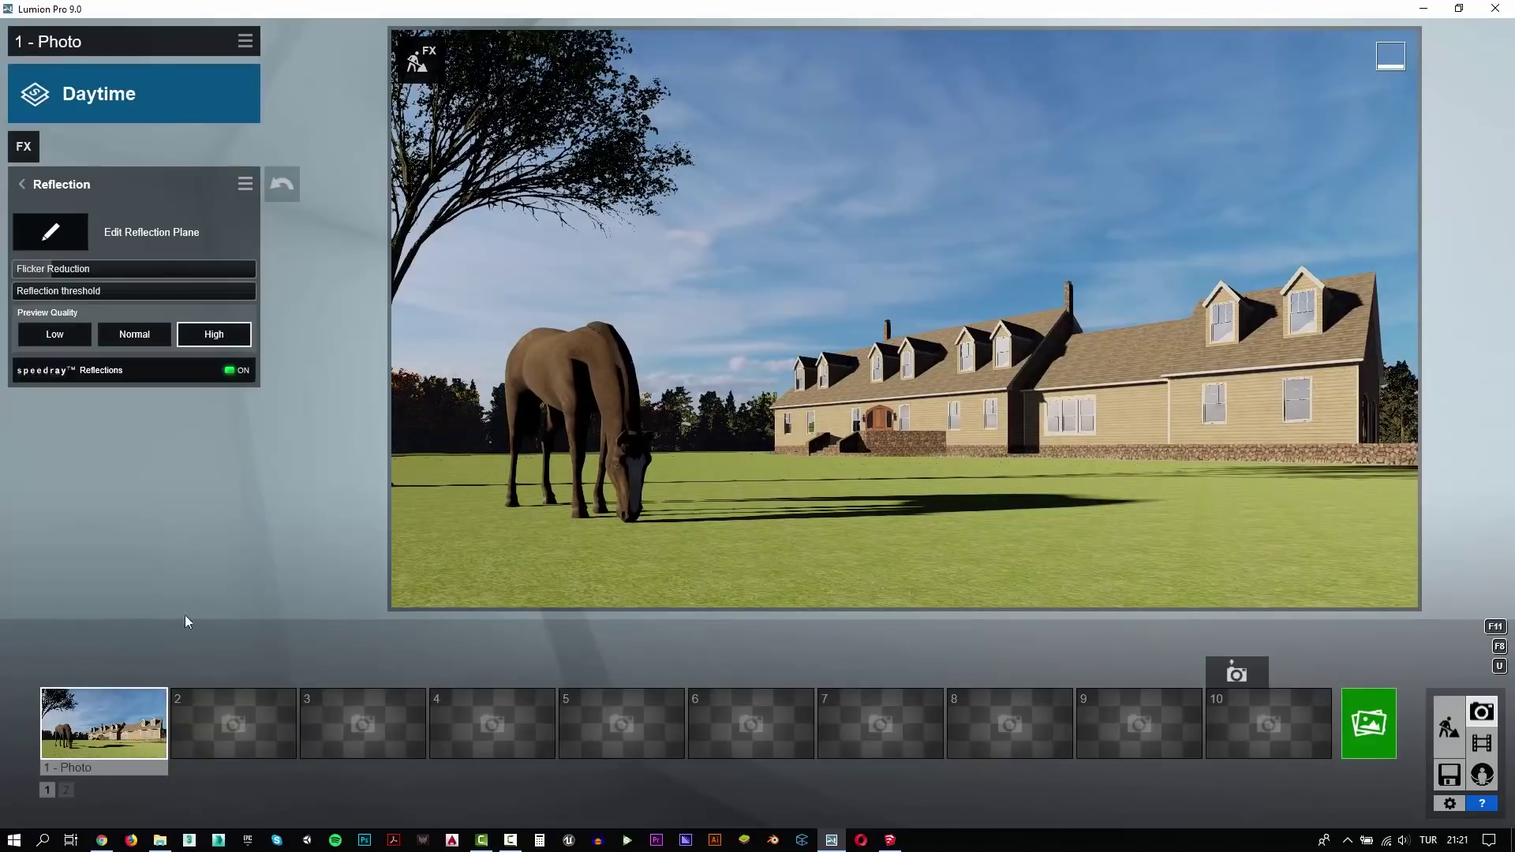
Step: Apply the Dawn style and a bright cloudy sunset sky from Real Skies
{"action": "left_click", "coordinate": [100, 95]}
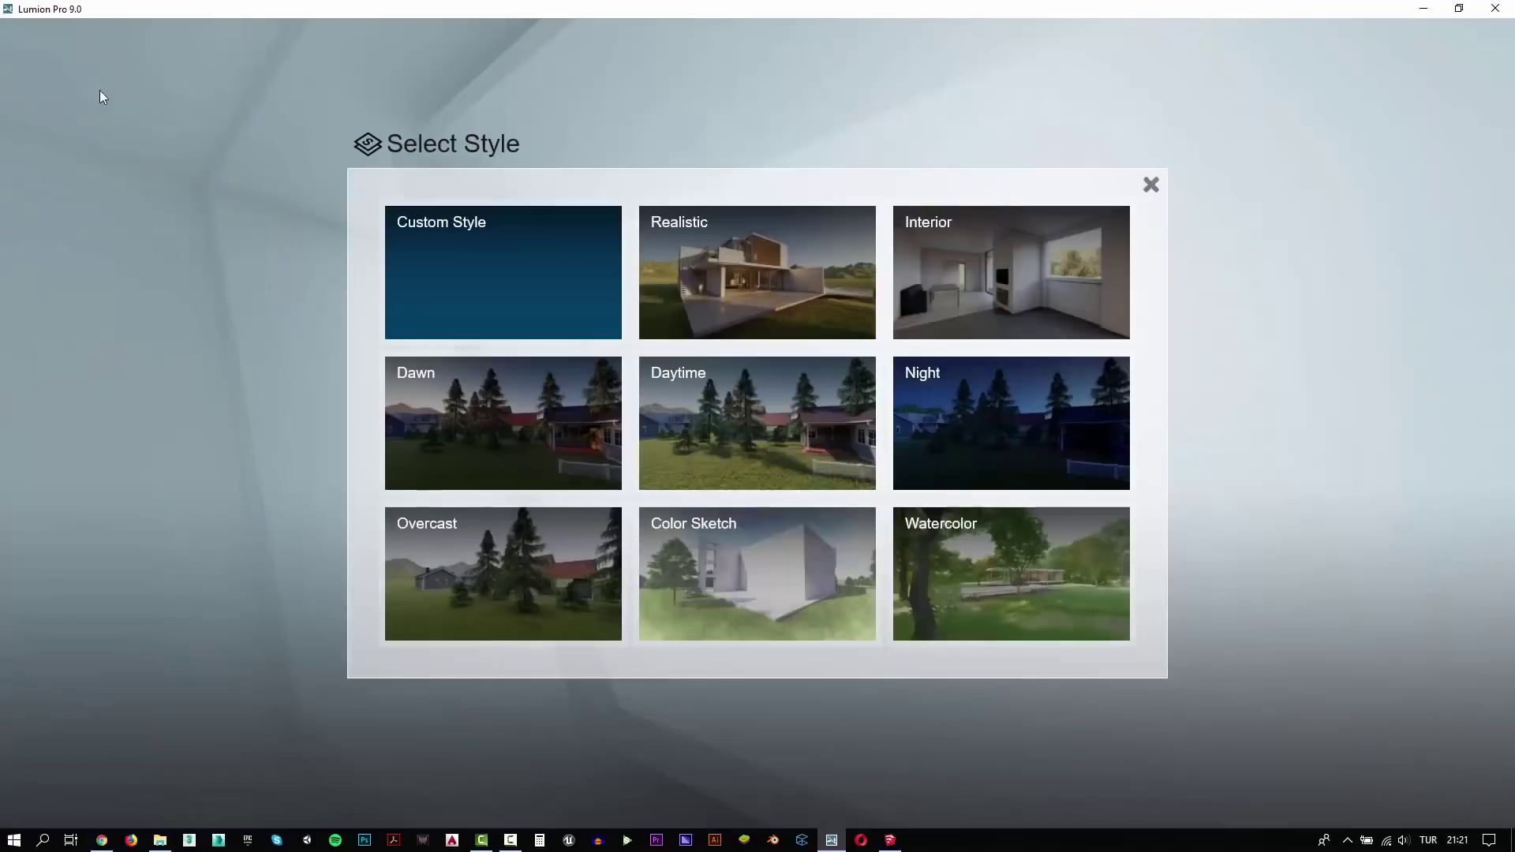
{"action": "left_click", "coordinate": [562, 418]}
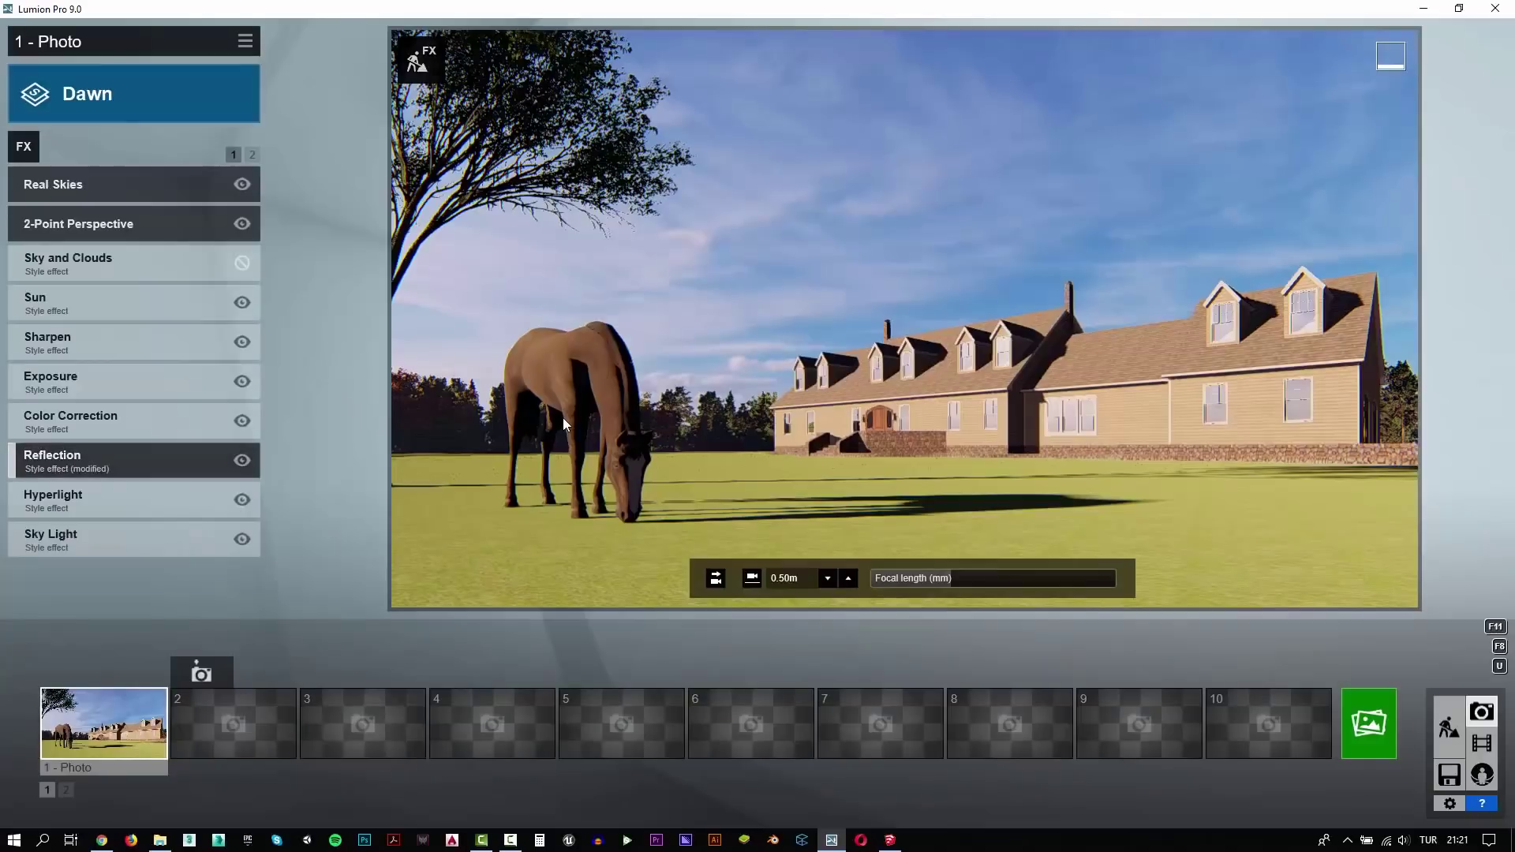
{"action": "left_click", "coordinate": [114, 194]}
{"action": "left_click", "coordinate": [83, 231]}
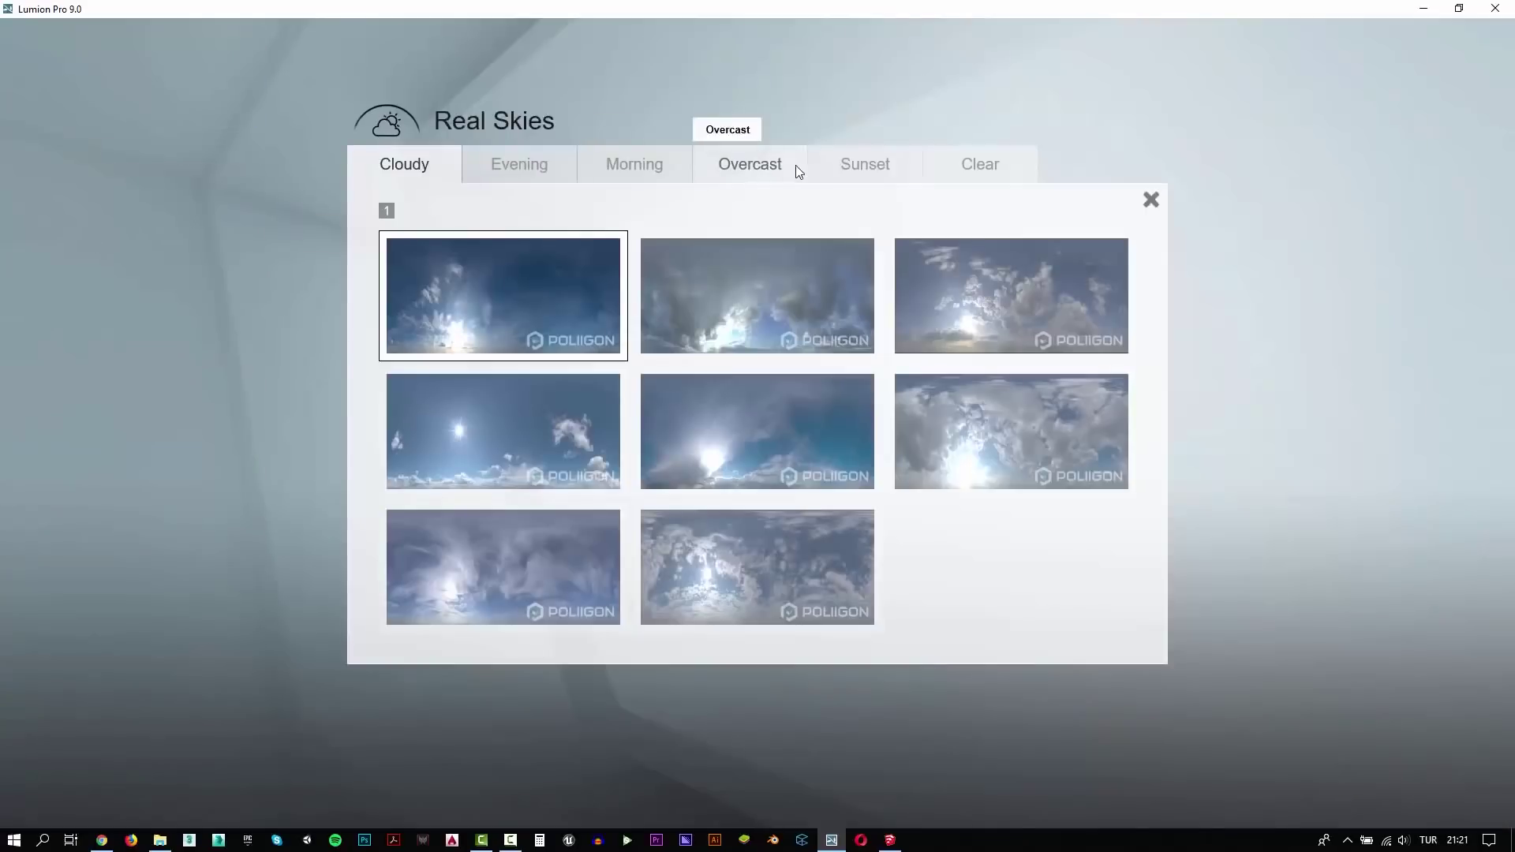
{"action": "left_click", "coordinate": [849, 170]}
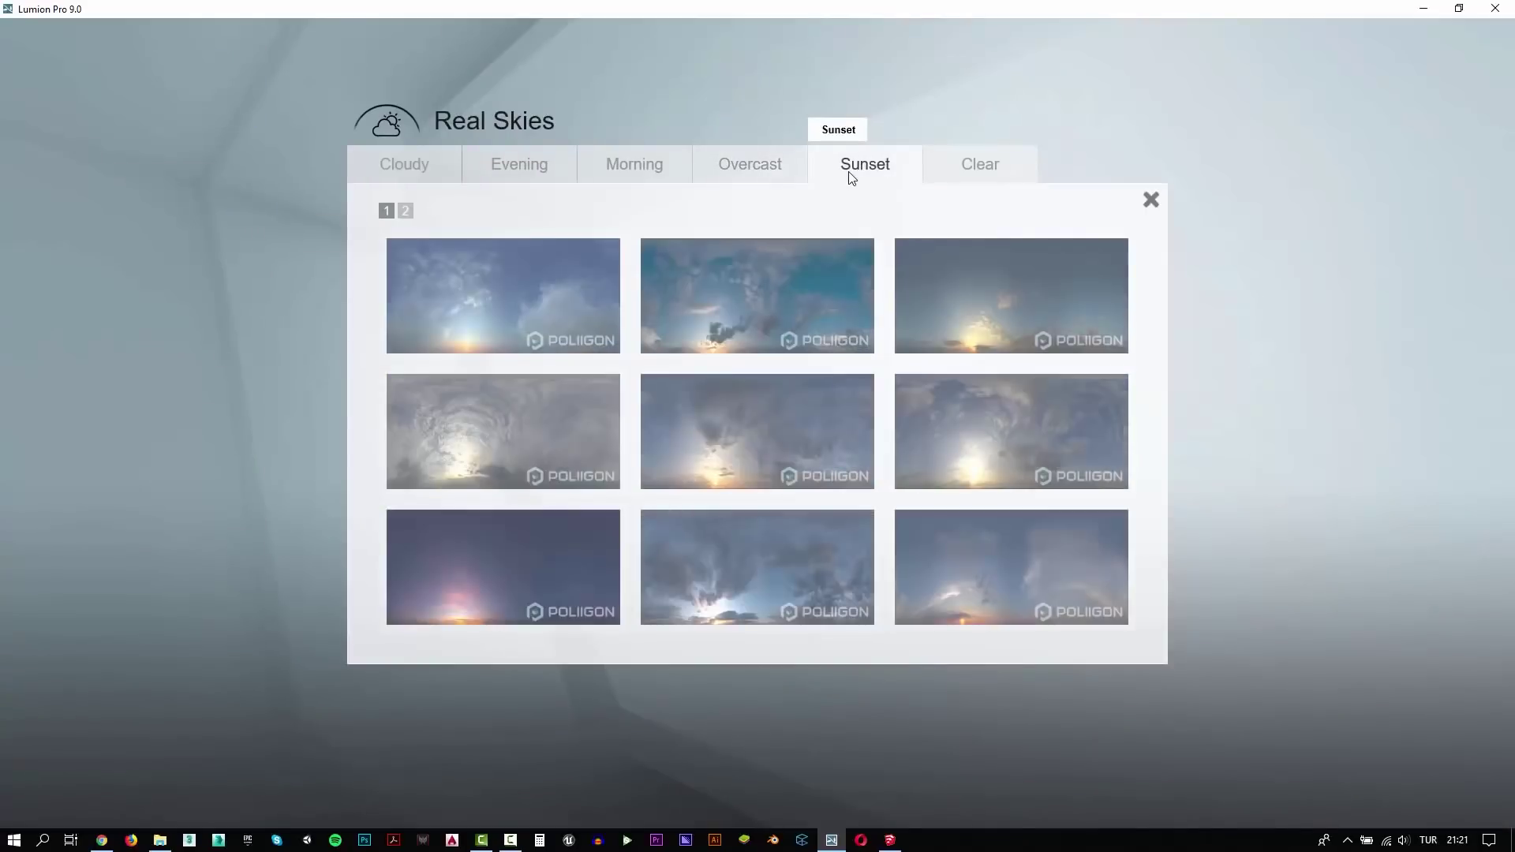
{"action": "left_click", "coordinate": [512, 581]}
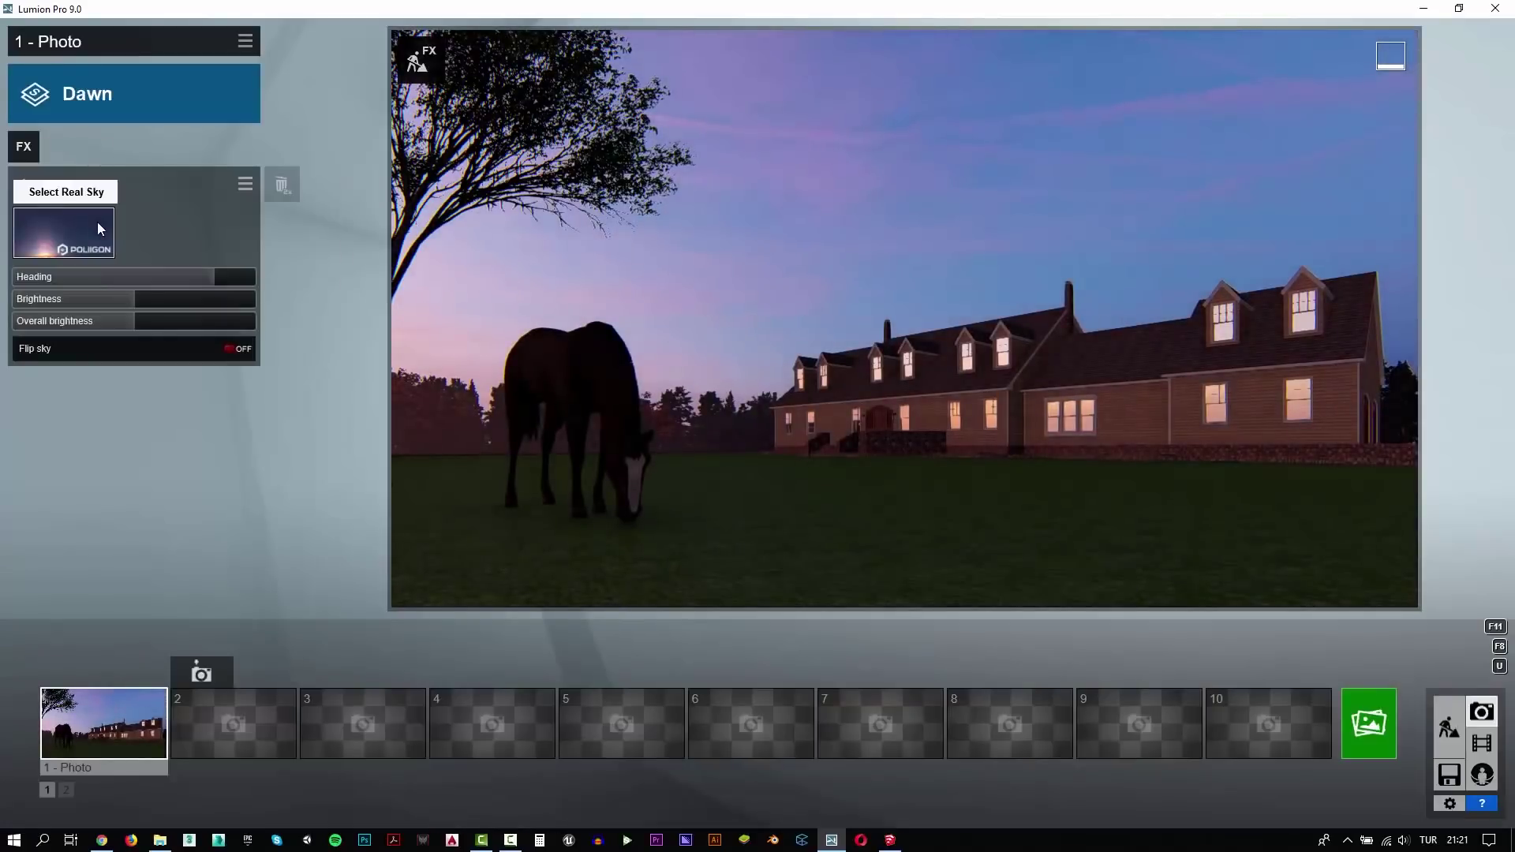
{"action": "left_click", "coordinate": [99, 227]}
{"action": "left_click", "coordinate": [515, 309]}
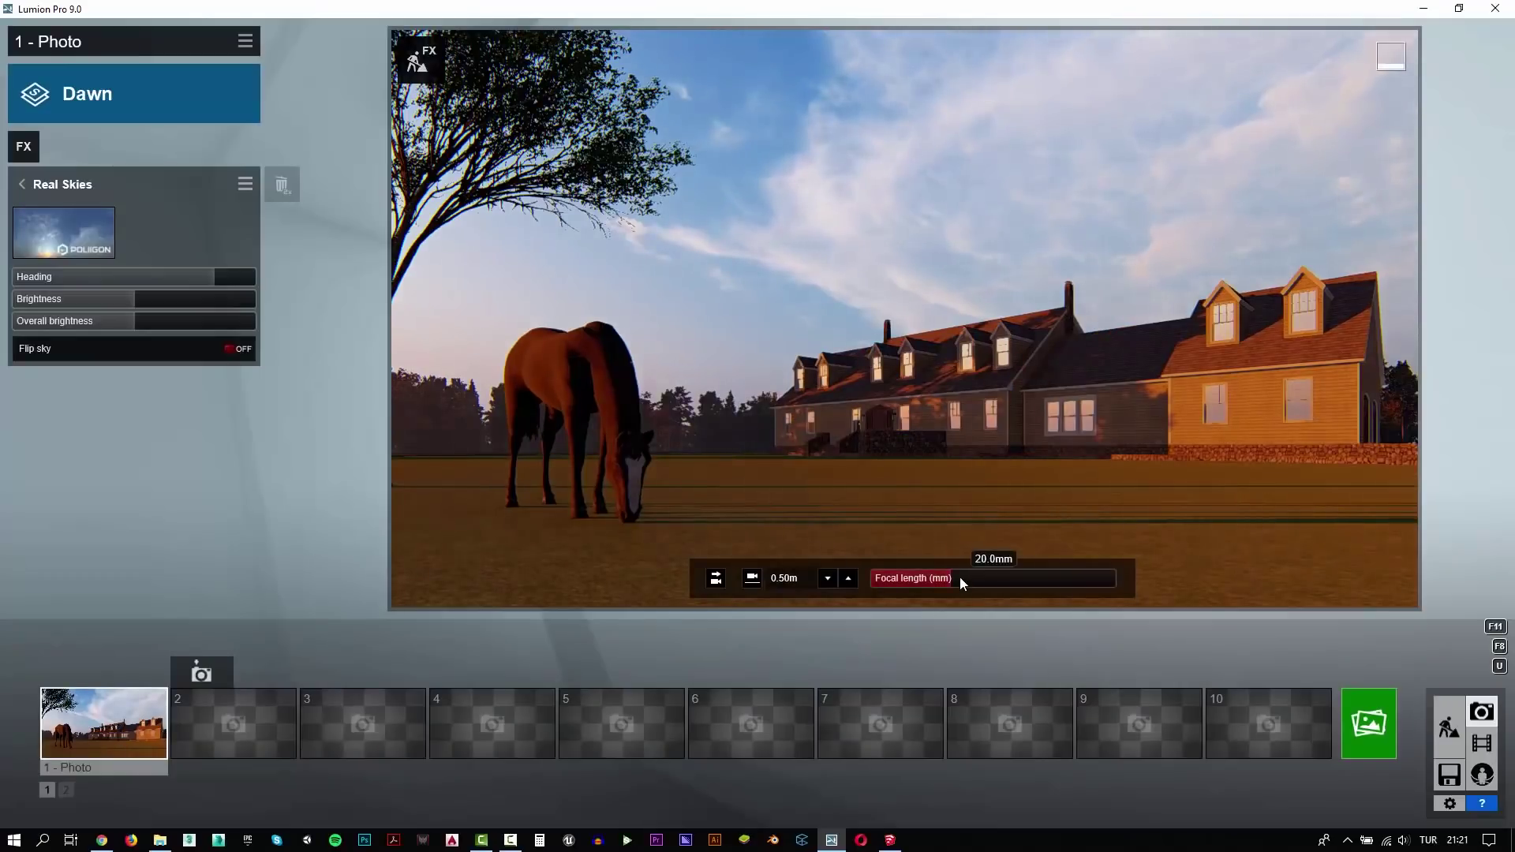
Step: Turn the Real Skies heading to about -171.8 so the low sun glows behind the trees
{"action": "left_click_drag", "start_coordinate": [960, 576], "coordinate": [963, 576]}
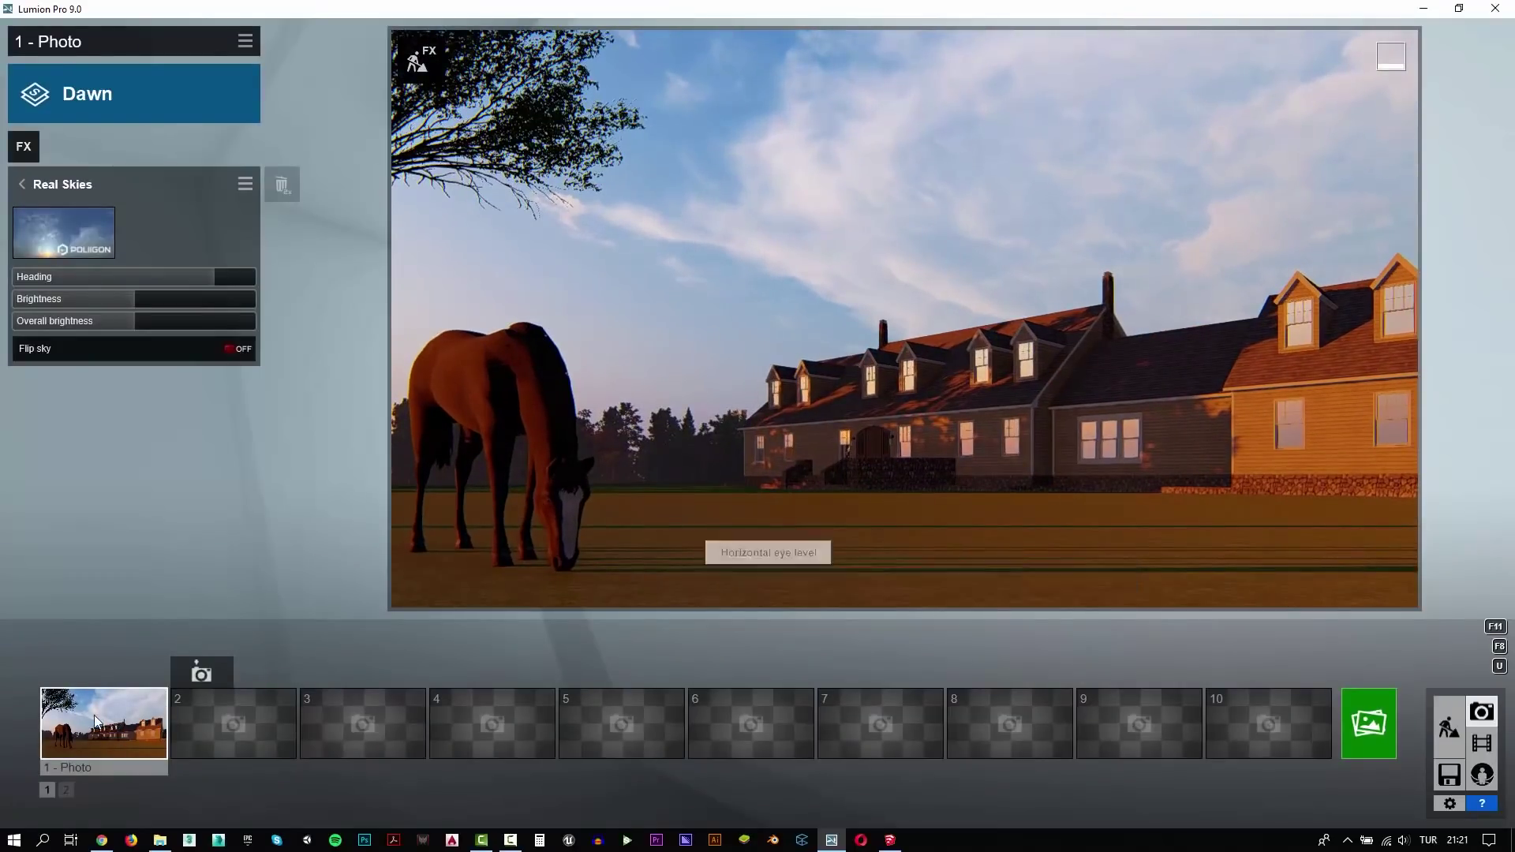
{"action": "left_click", "coordinate": [95, 715]}
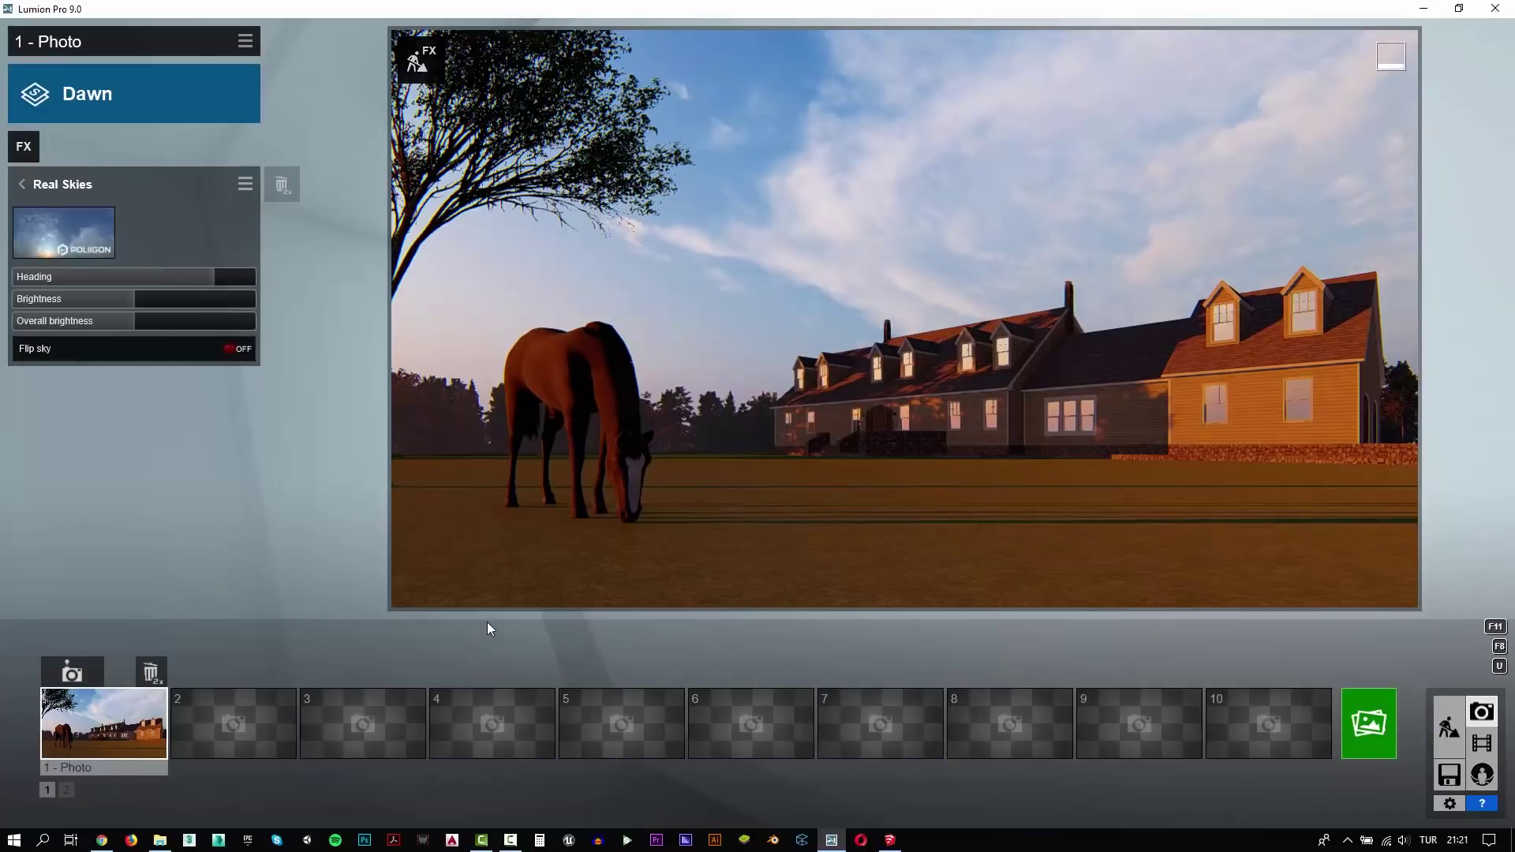
{"action": "mouse_move", "coordinate": [208, 276]}
{"action": "left_mouse_down"}
{"action": "mouse_move", "coordinate": [2, 284]}
{"action": "mouse_move", "coordinate": [22, 285]}
{"action": "left_mouse_up"}
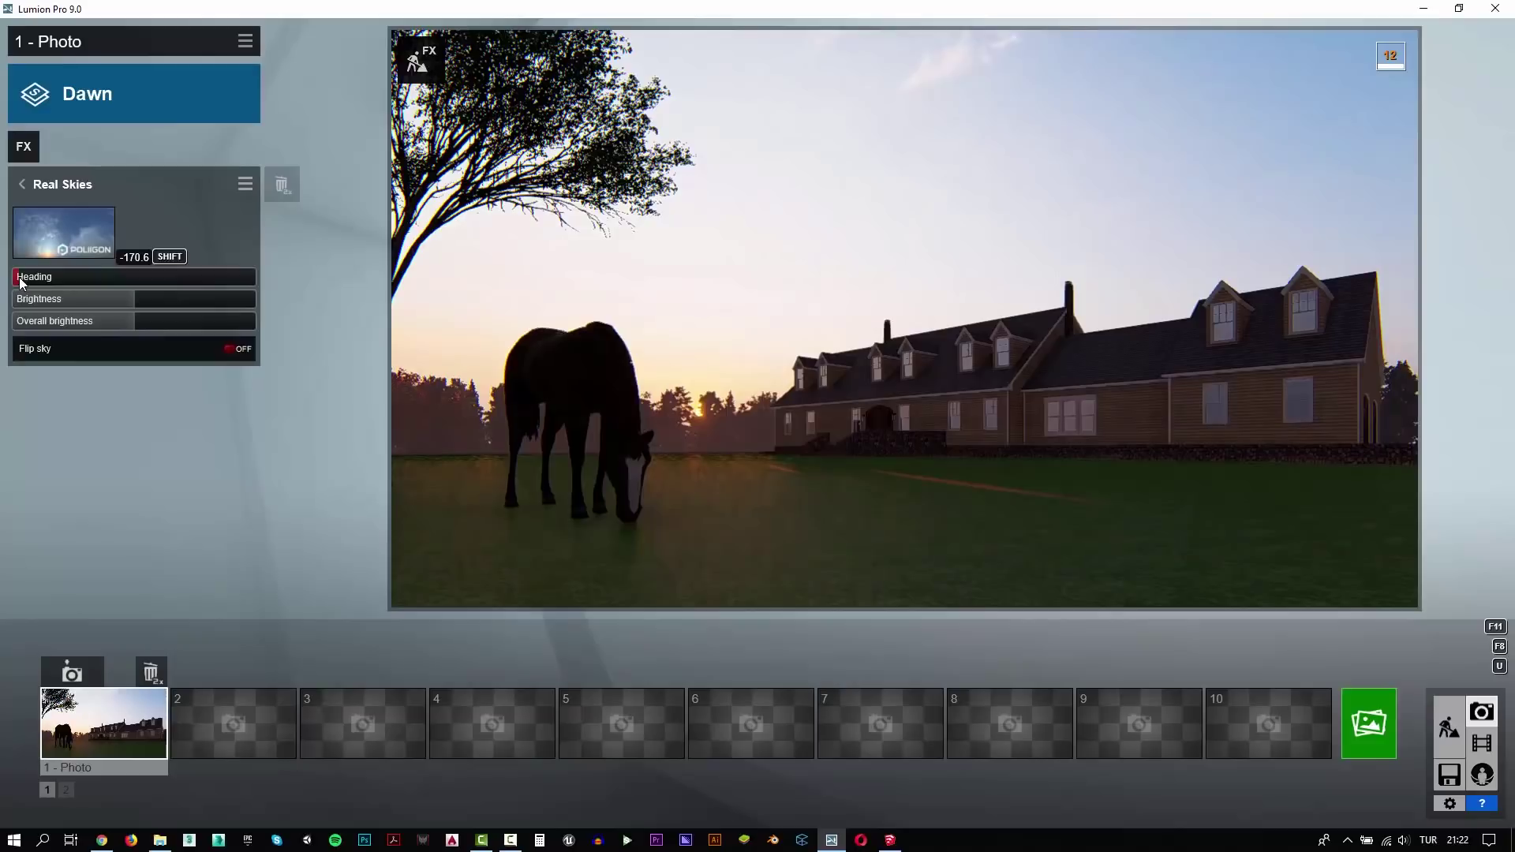
{"action": "left_click_drag", "start_coordinate": [19, 284], "coordinate": [19, 285]}
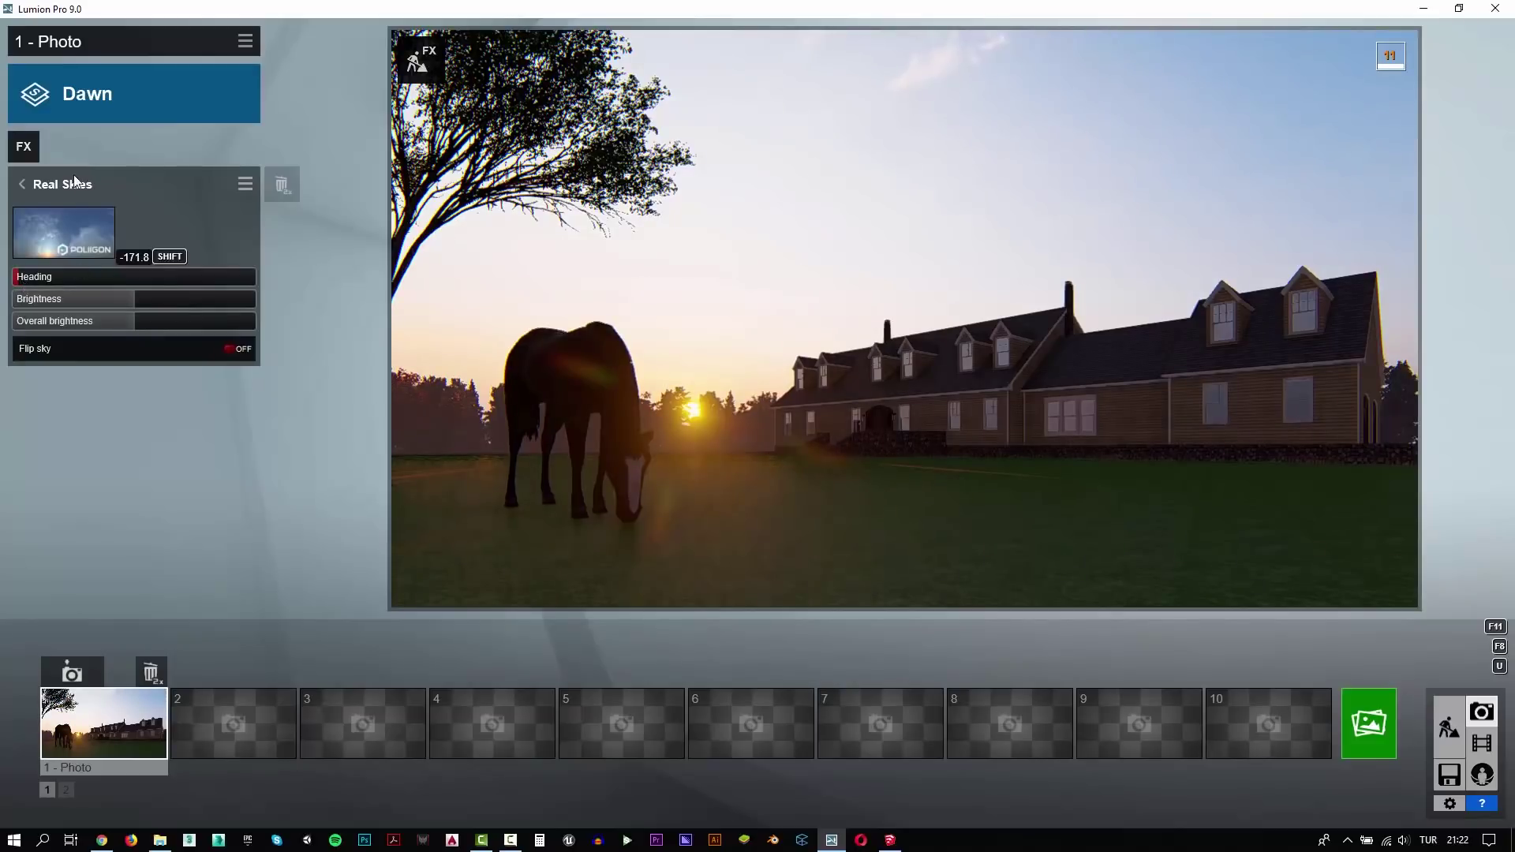
{"action": "left_click", "coordinate": [55, 182]}
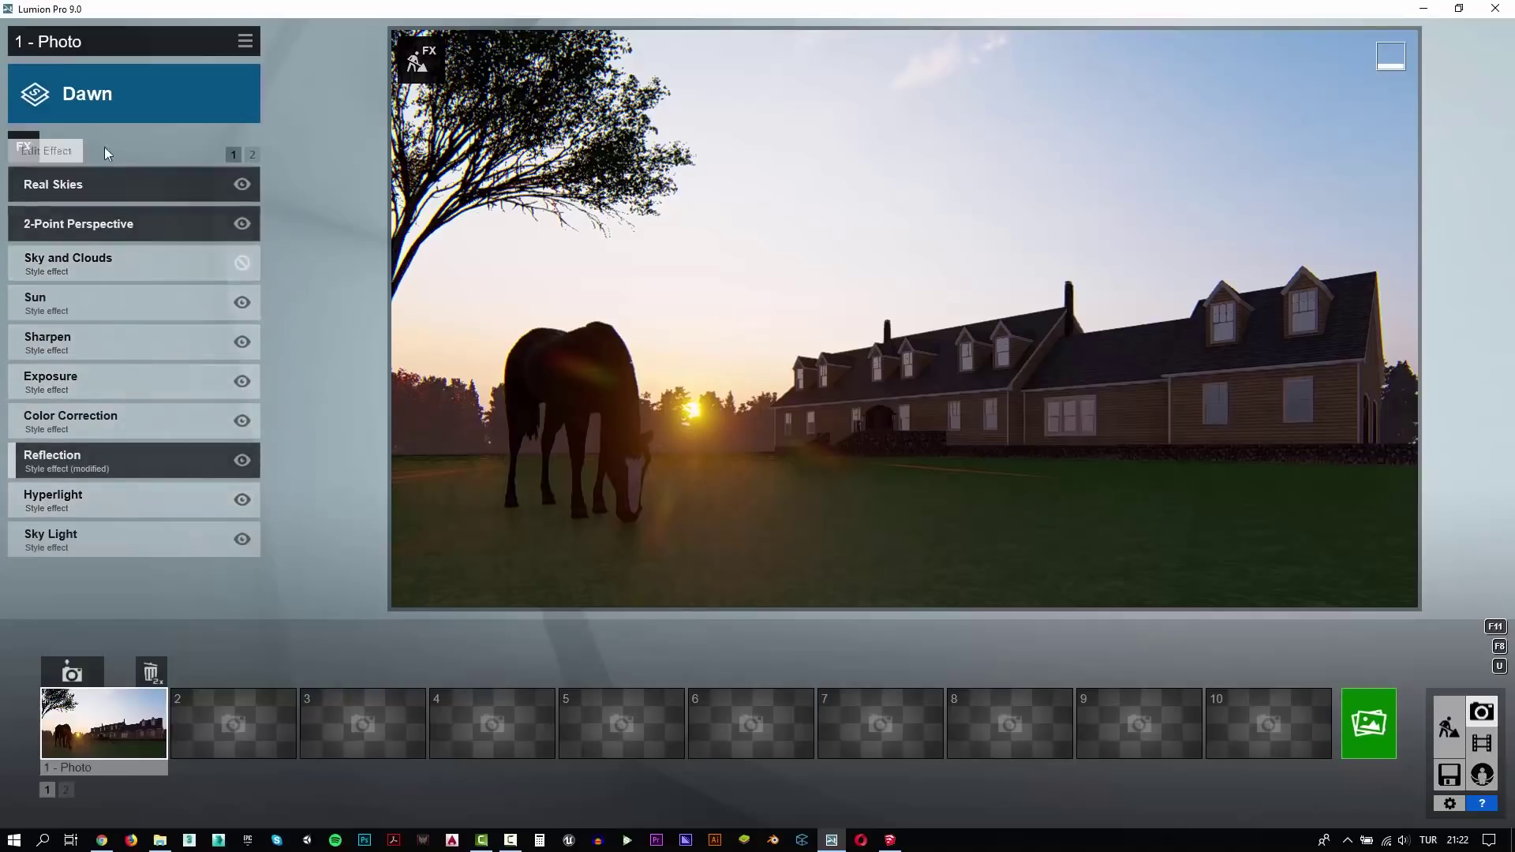
Step: Add a Camera-category Lens Flare effect and raise its streak count and master brightness
{"action": "left_click", "coordinate": [23, 148]}
{"action": "left_click", "coordinate": [697, 154]}
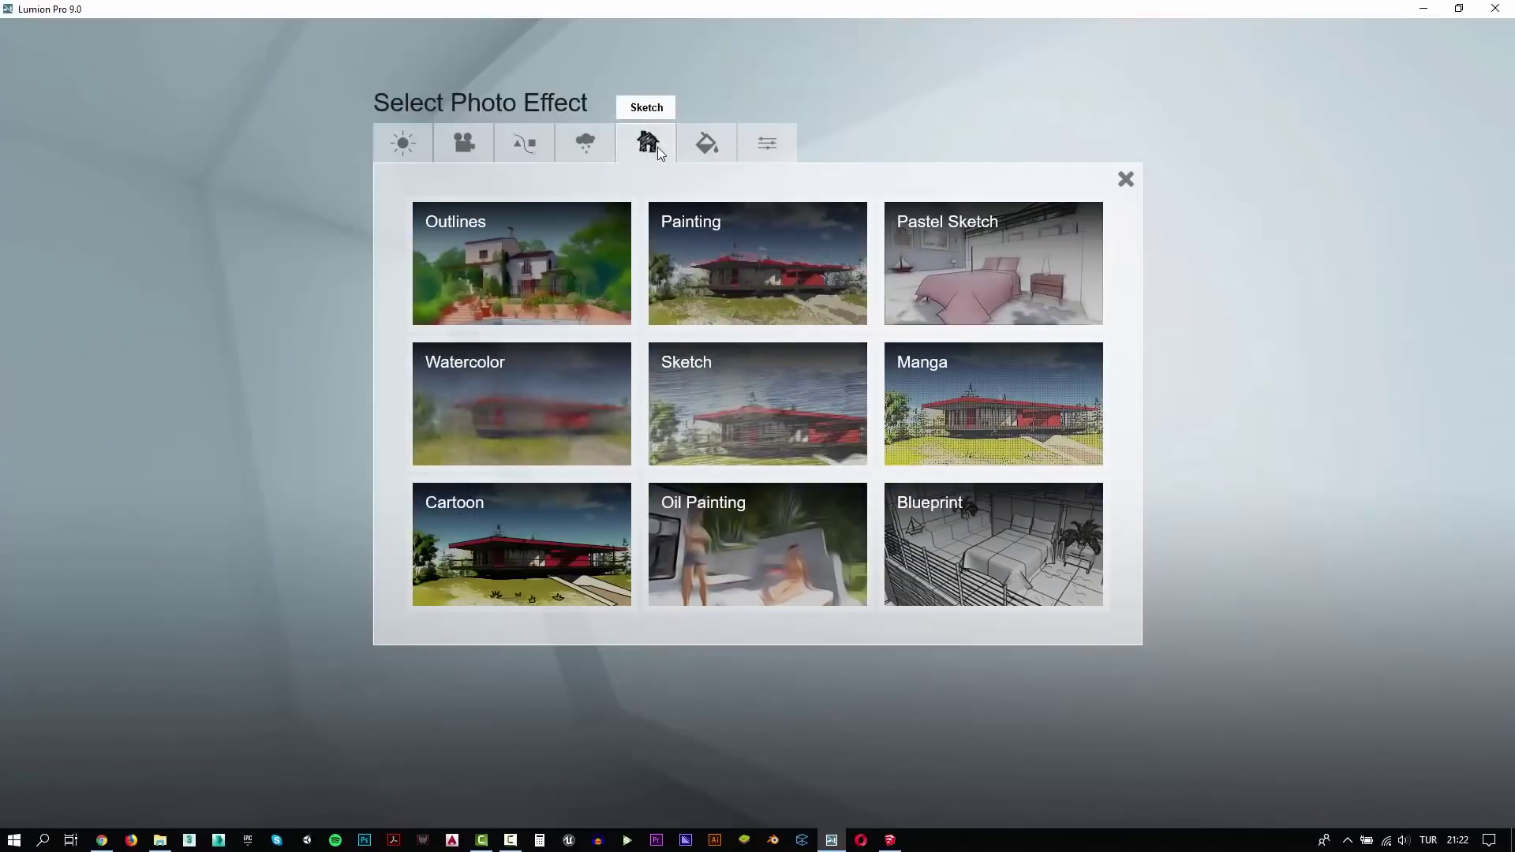
{"action": "left_click", "coordinate": [590, 154]}
{"action": "left_click", "coordinate": [536, 152]}
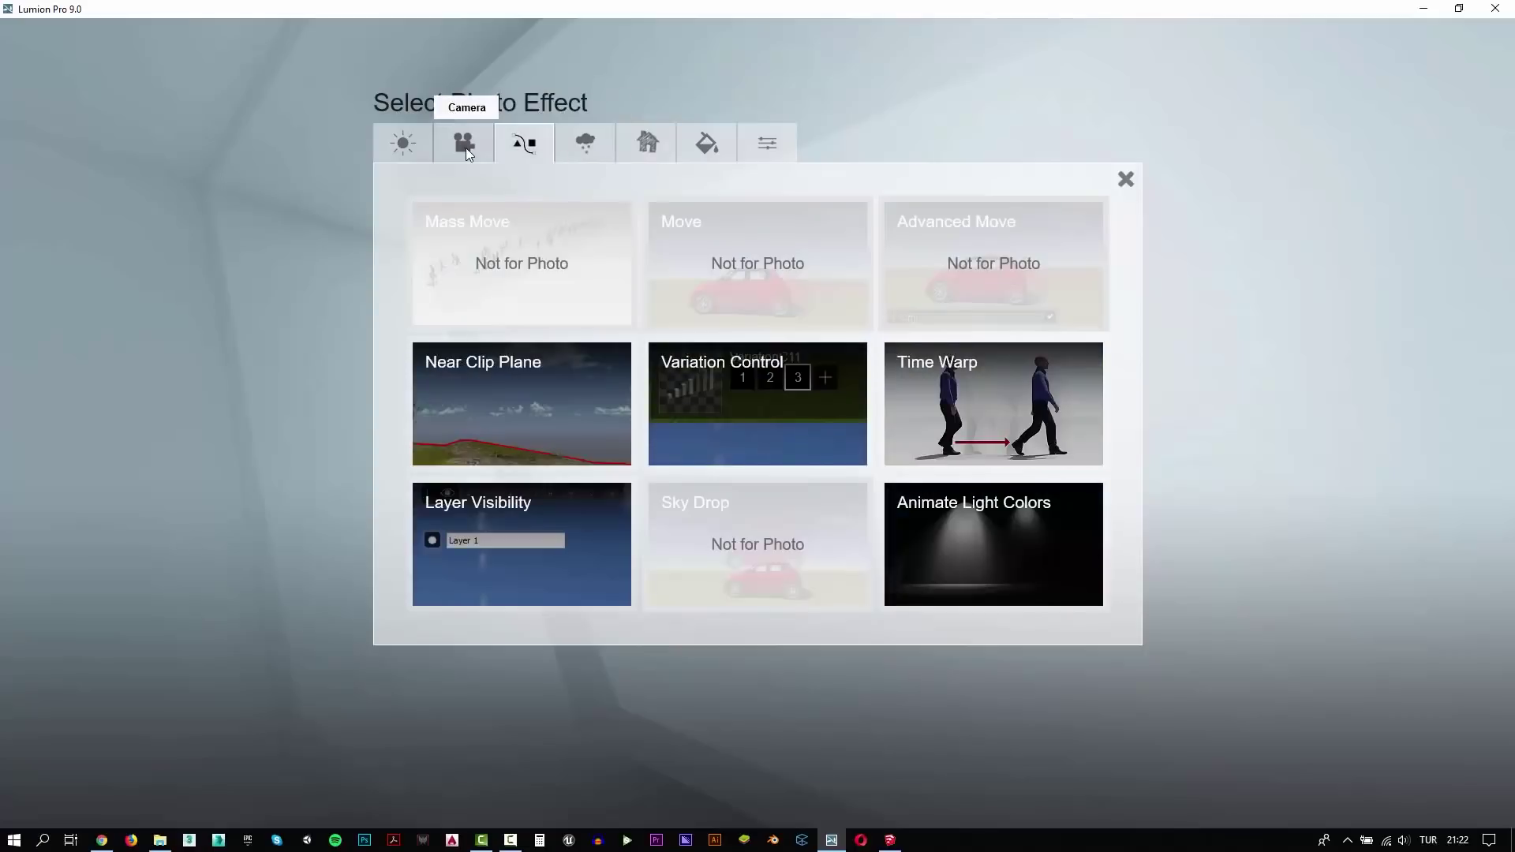
{"action": "left_click", "coordinate": [465, 145]}
{"action": "left_click", "coordinate": [1024, 405]}
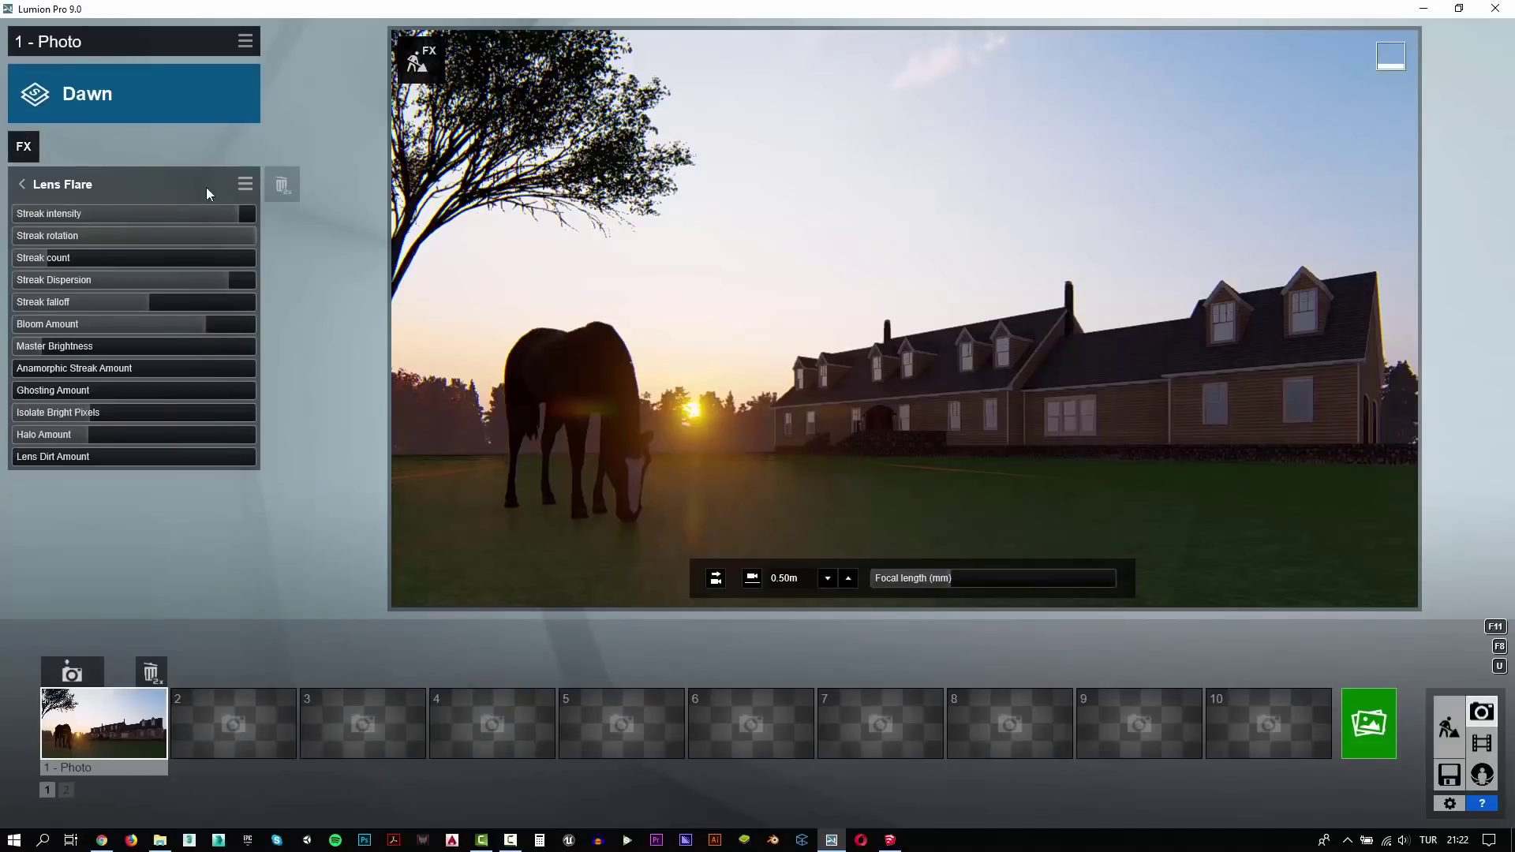
{"action": "left_click", "coordinate": [76, 259]}
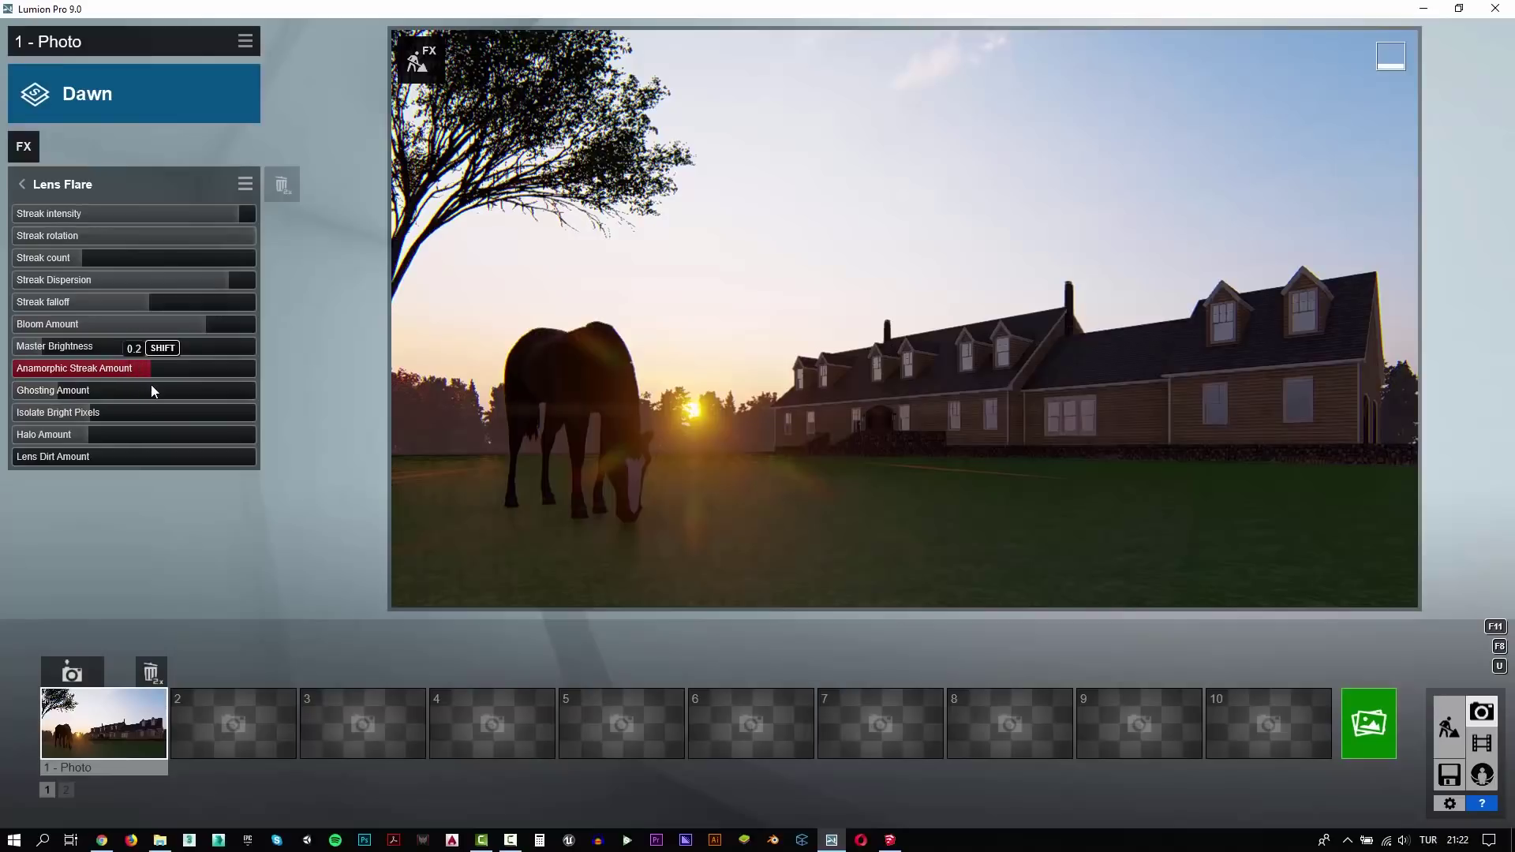
{"action": "left_click_drag", "start_coordinate": [72, 352], "coordinate": [42, 351]}
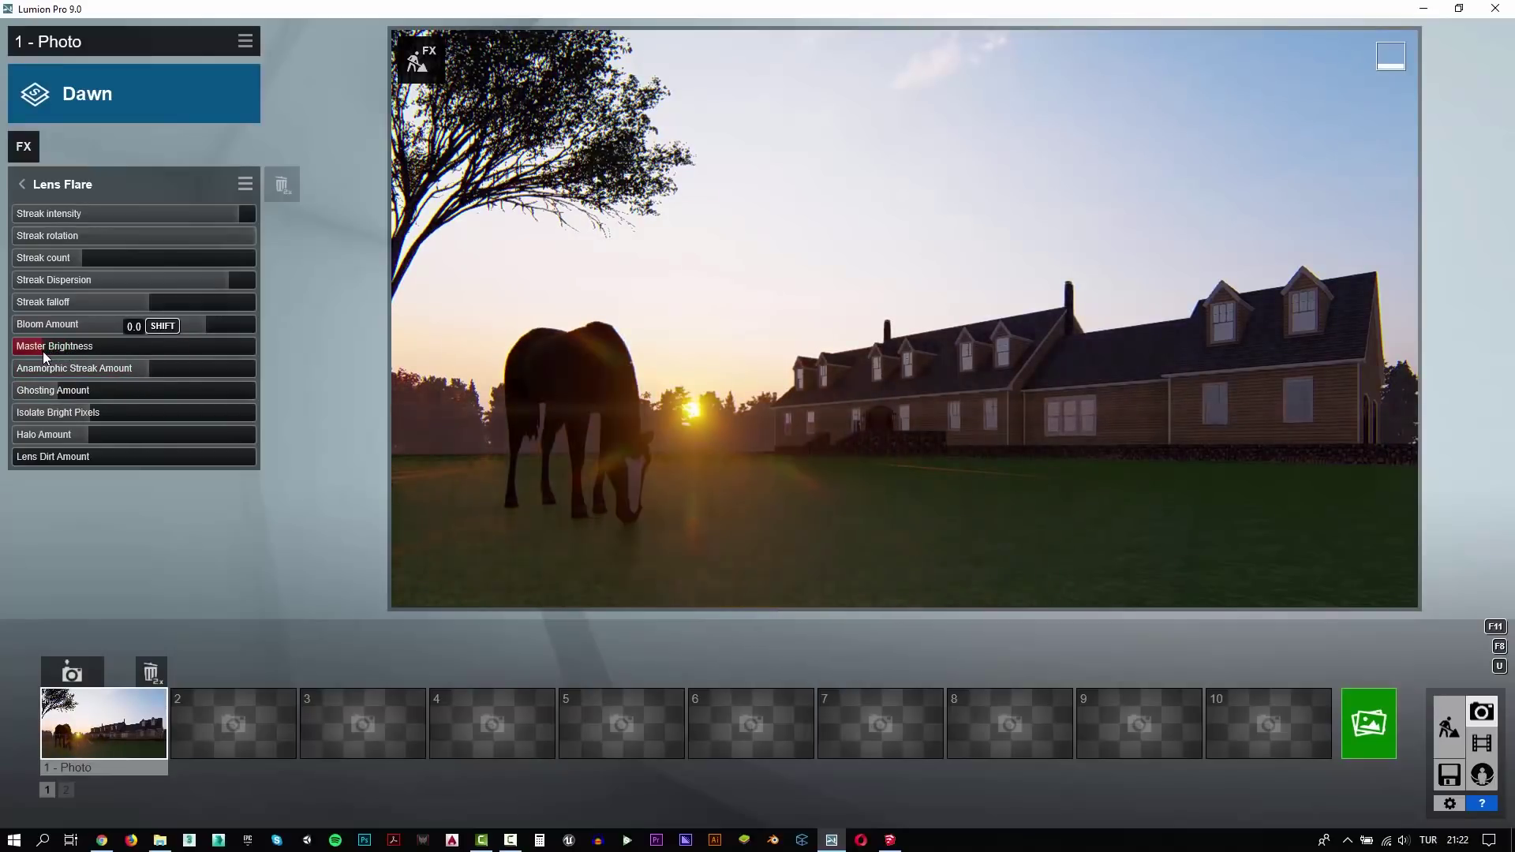
Step: Render the dawn lens-flare shot at Desktop 1920x1080, saving it as 2.jpg
{"action": "left_click", "coordinate": [1372, 736]}
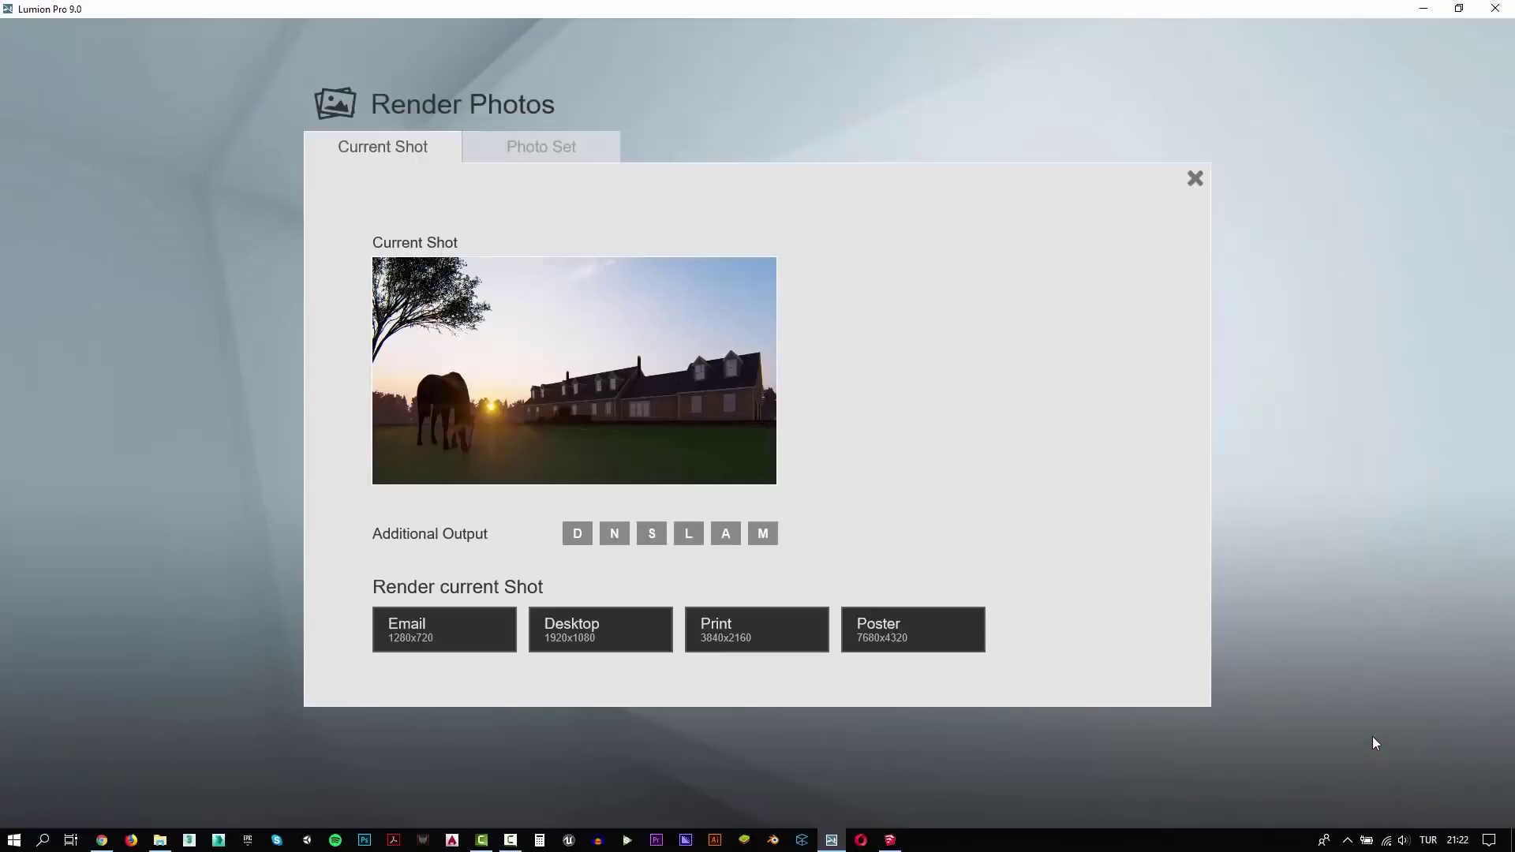
{"action": "left_click", "coordinate": [599, 628]}
{"action": "left_click", "coordinate": [370, 160]}
{"action": "left_click", "coordinate": [188, 708]}
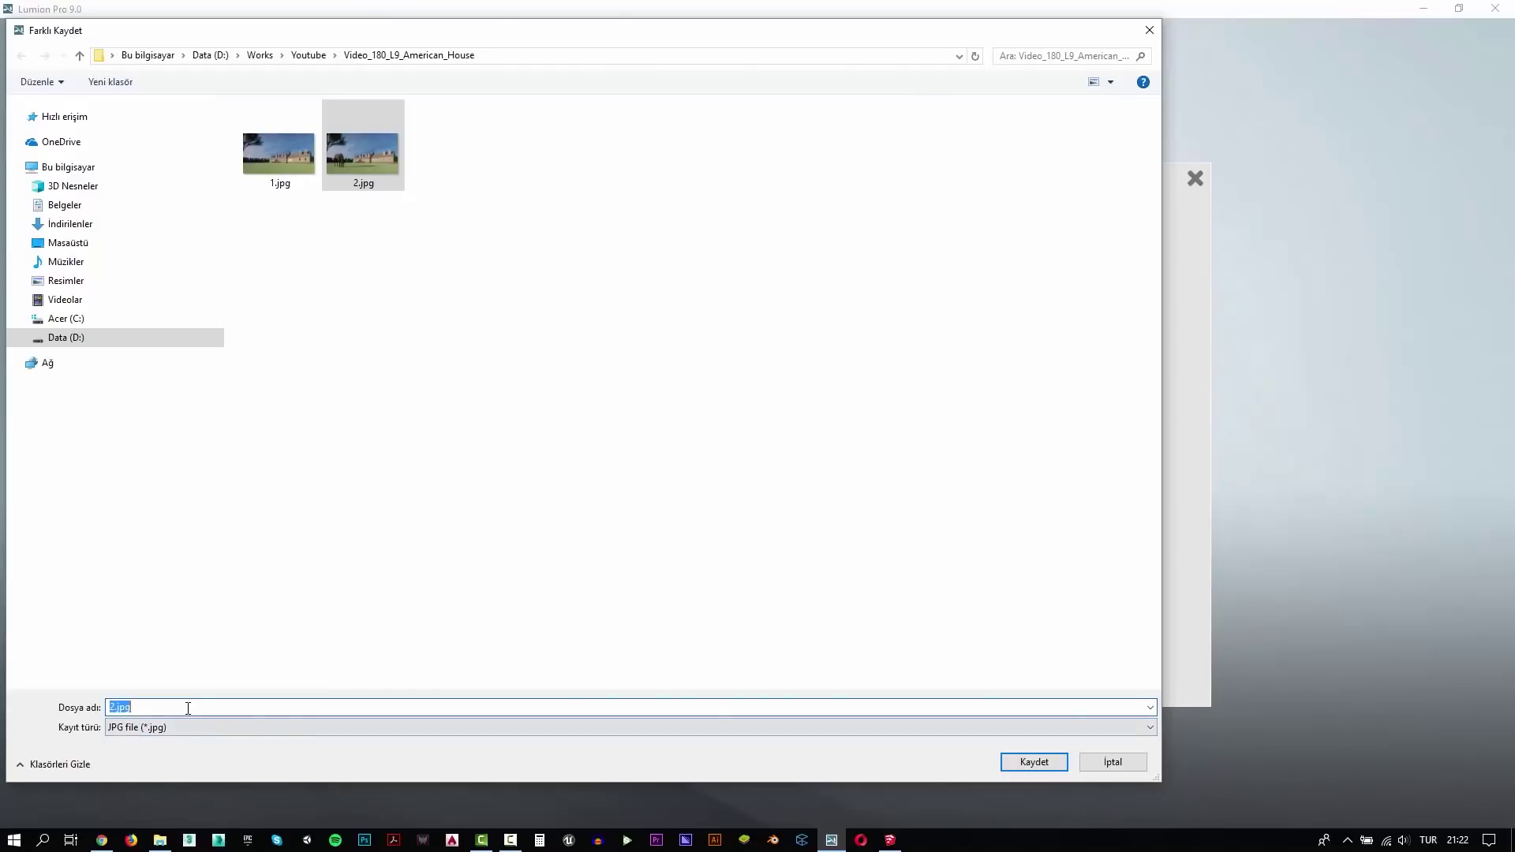
{"action": "key", "text": "Return"}
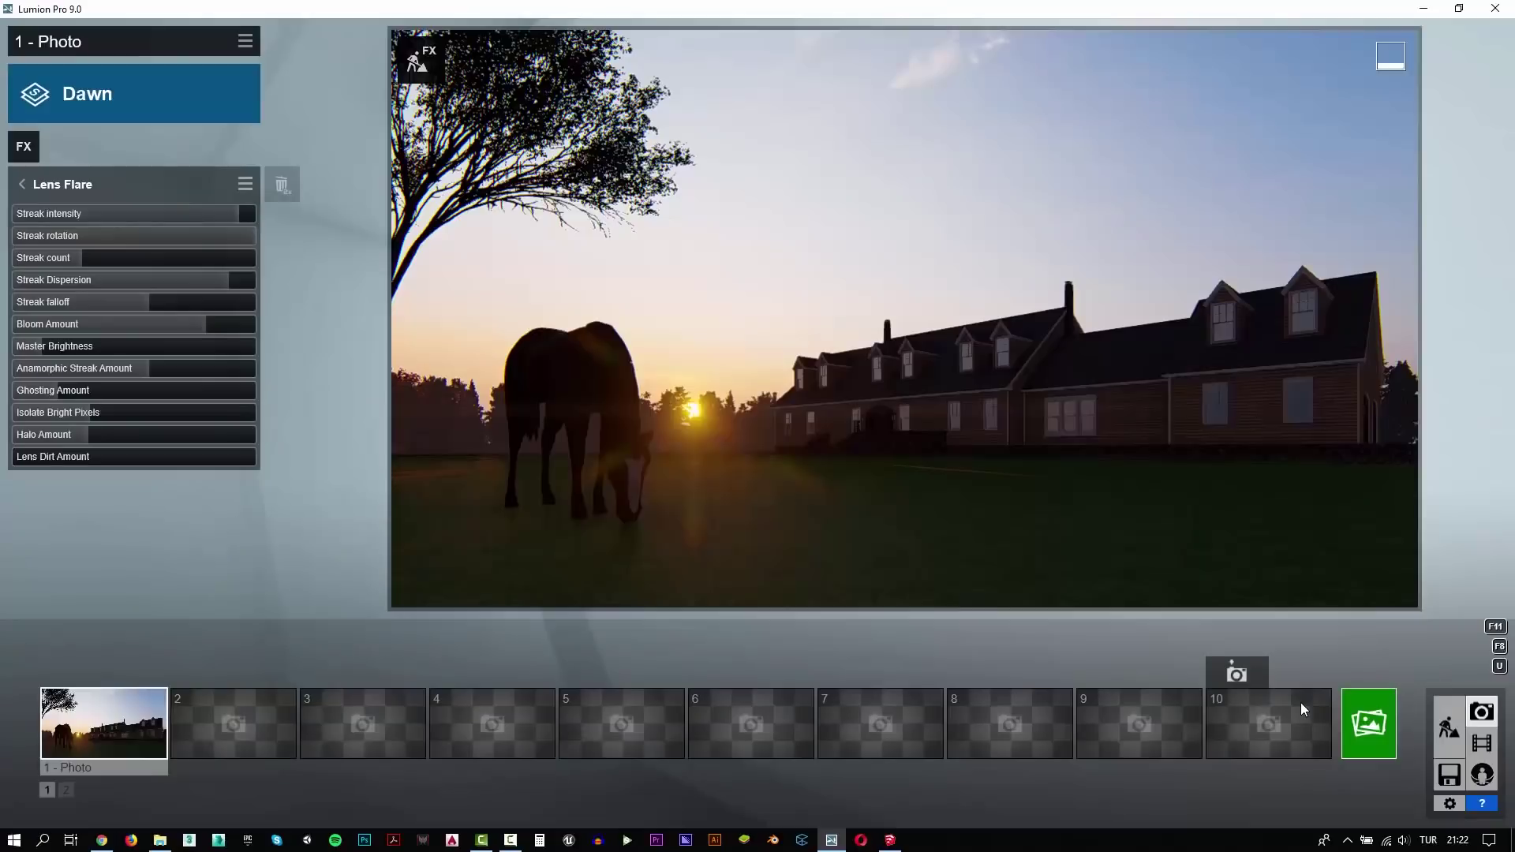
Step: Dismiss the finished render and apply the Realistic photo style
{"action": "left_click", "coordinate": [1231, 702]}
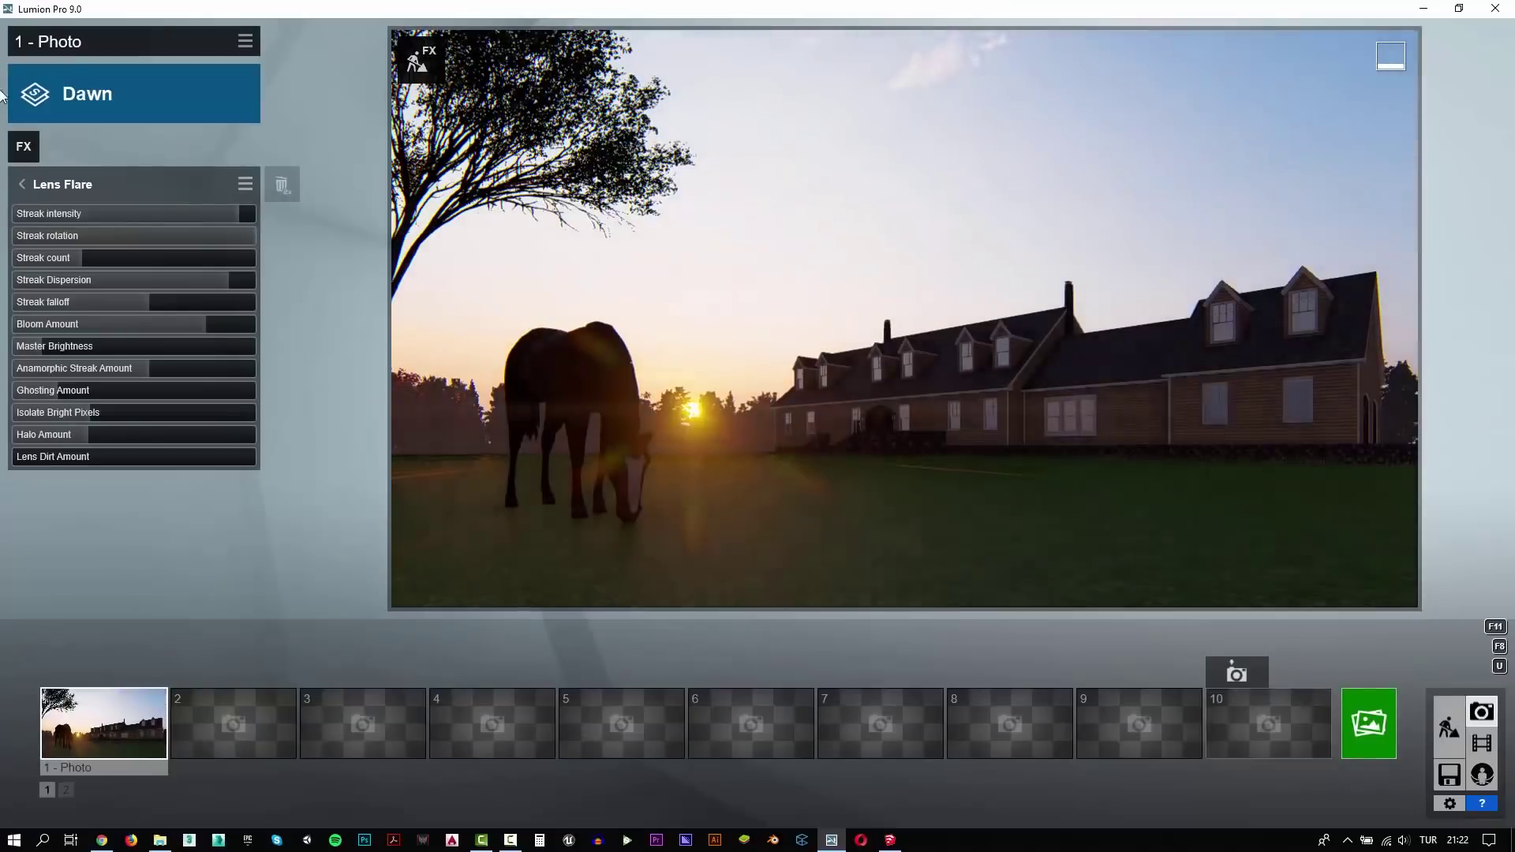
{"action": "left_click", "coordinate": [79, 94]}
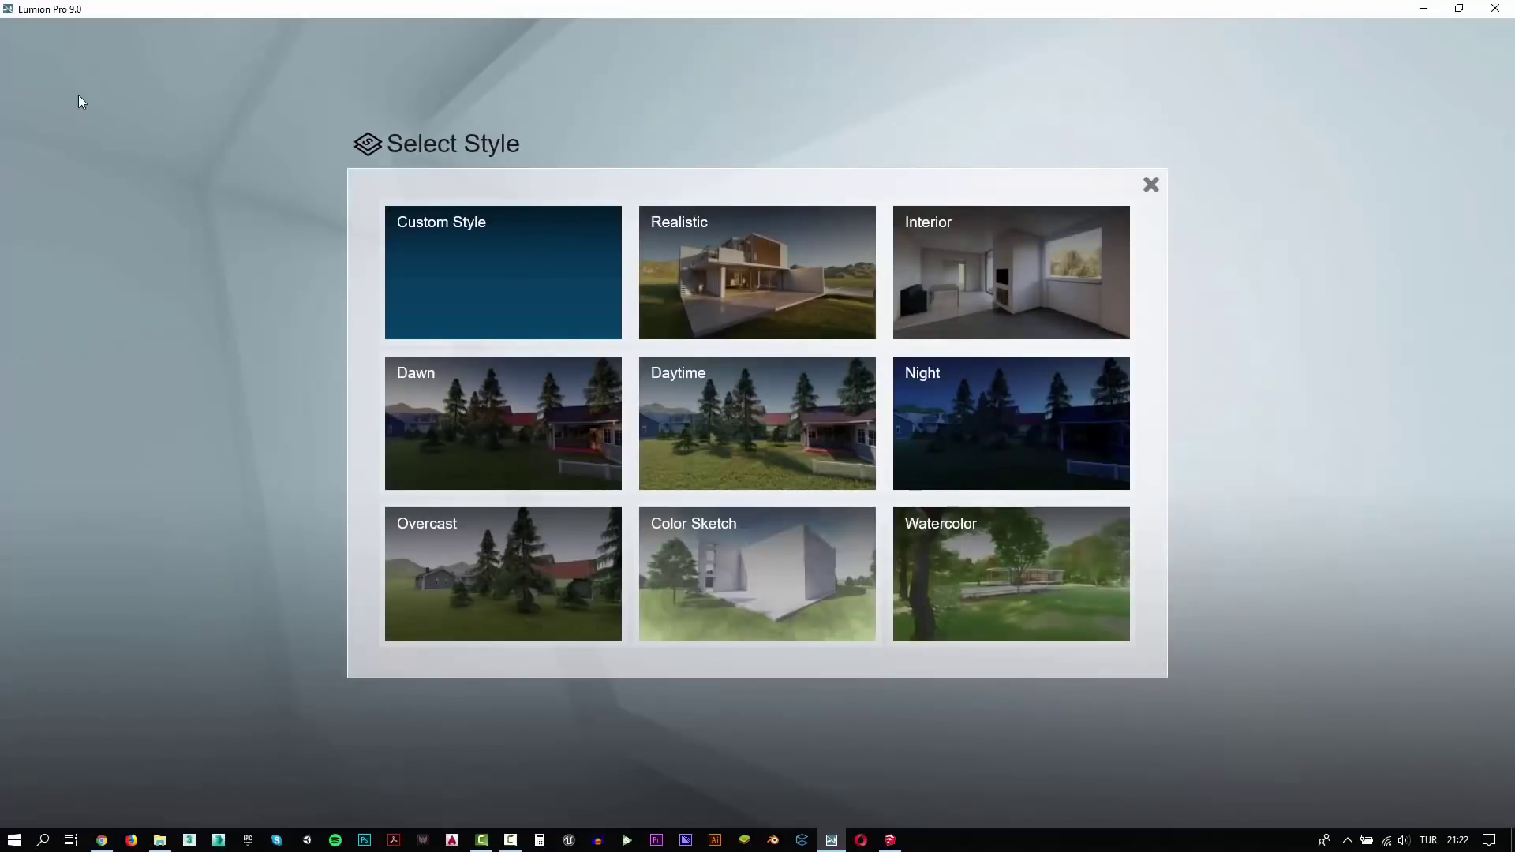
{"action": "left_click", "coordinate": [764, 272]}
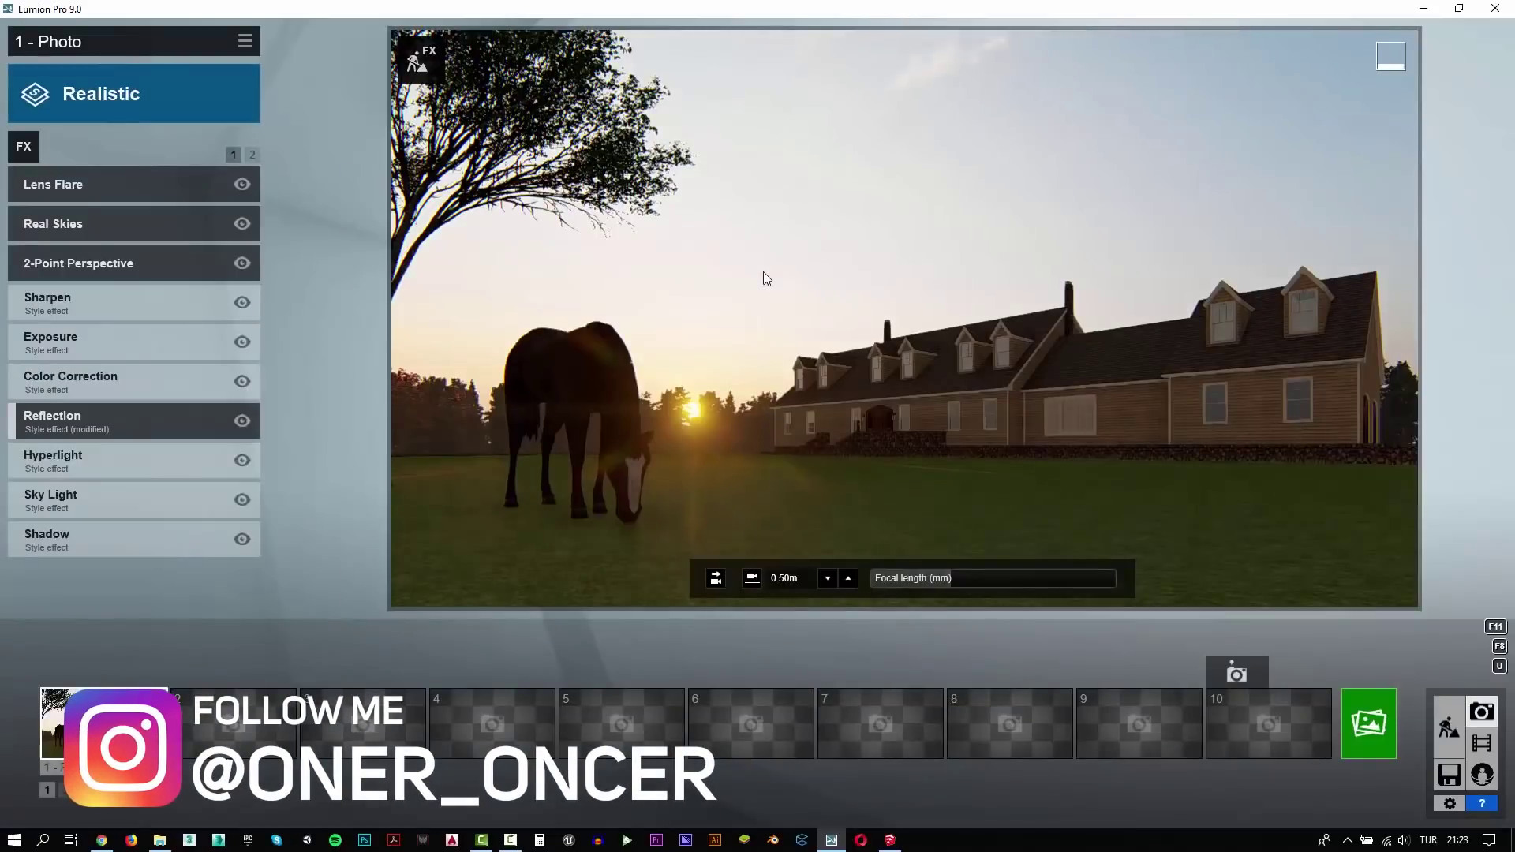
Step: Render the shot at Desktop 1920x1080 as 3.jpg and close the finished render
{"action": "left_click", "coordinate": [1354, 723]}
{"action": "left_click", "coordinate": [601, 625]}
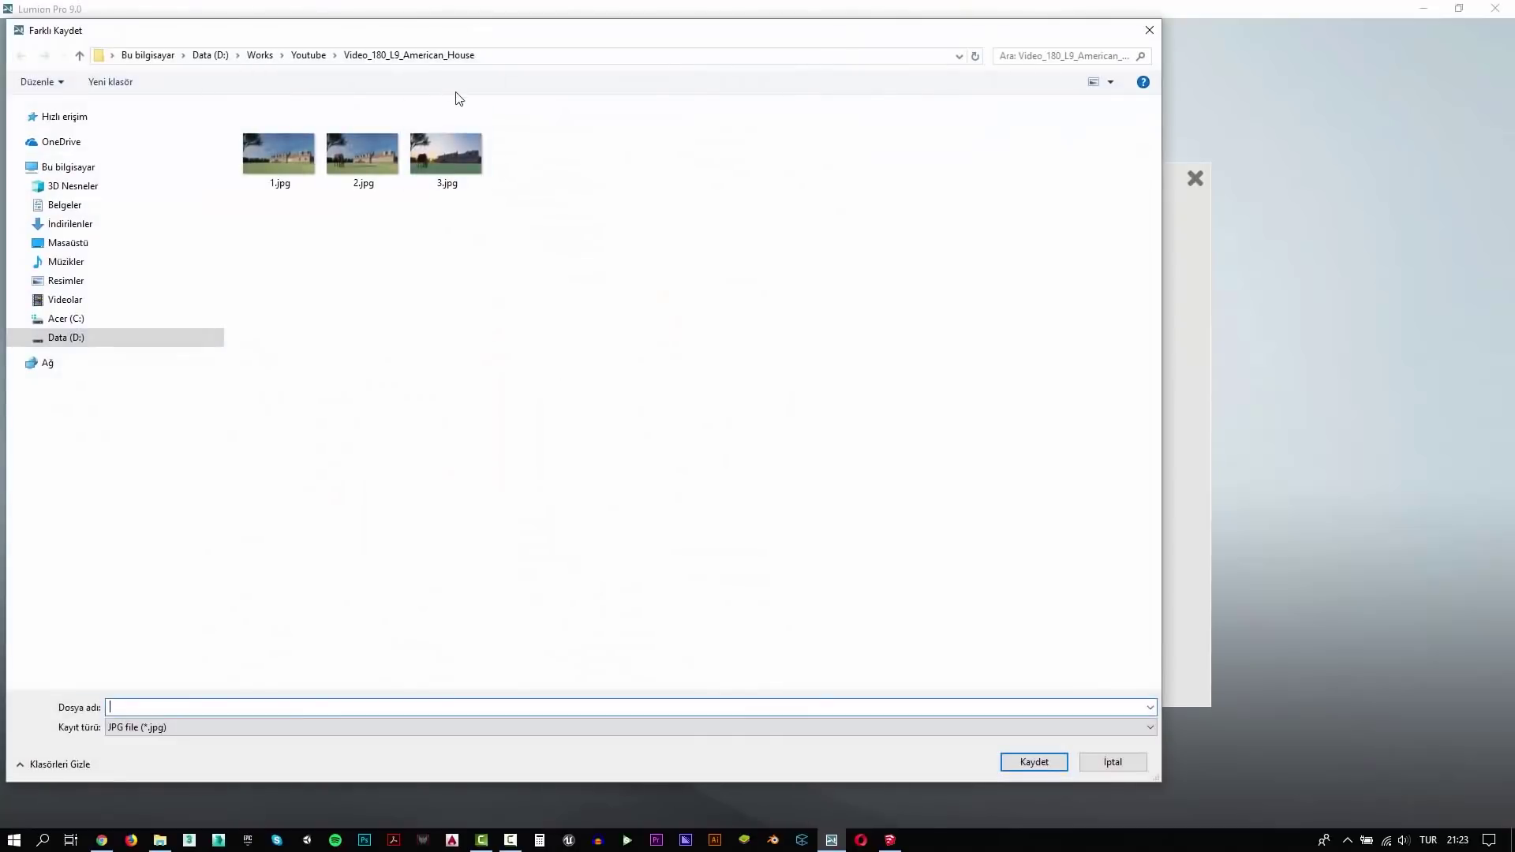
{"action": "left_click", "coordinate": [160, 705]}
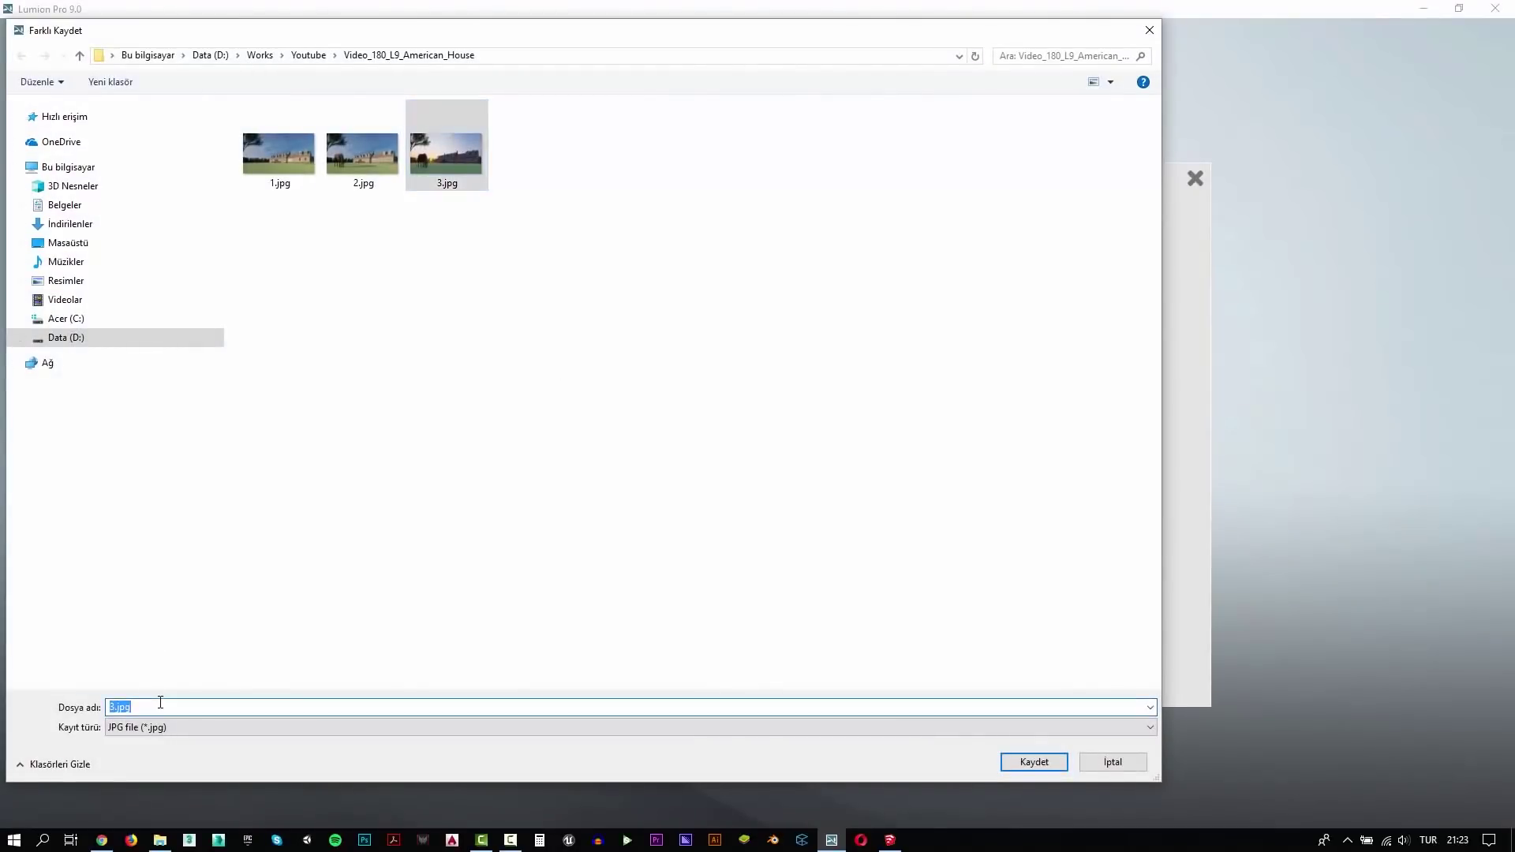
{"action": "key", "text": "Return"}
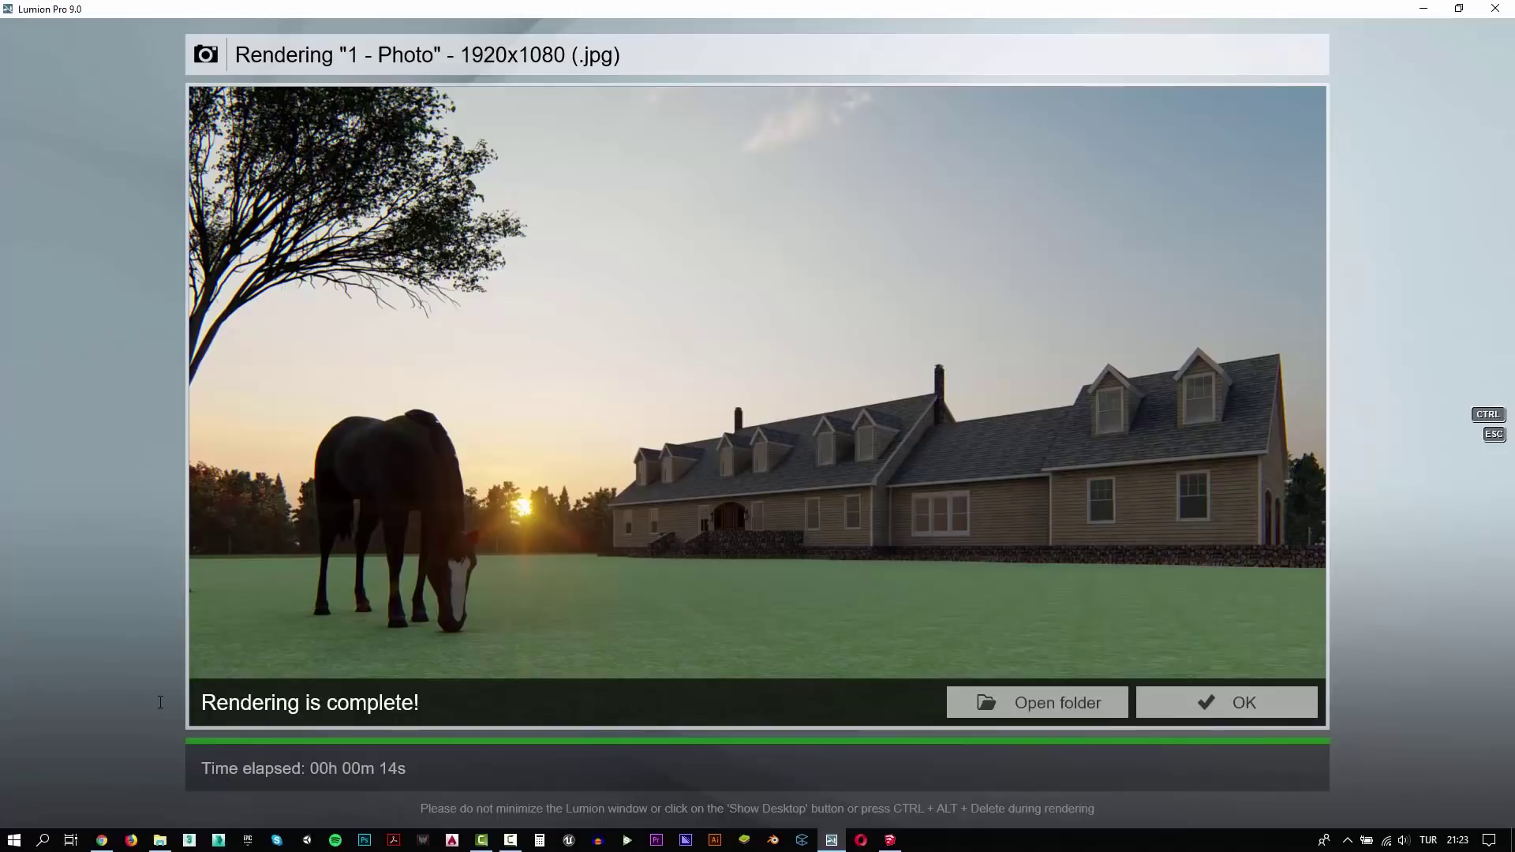
{"action": "left_click", "coordinate": [1215, 705]}
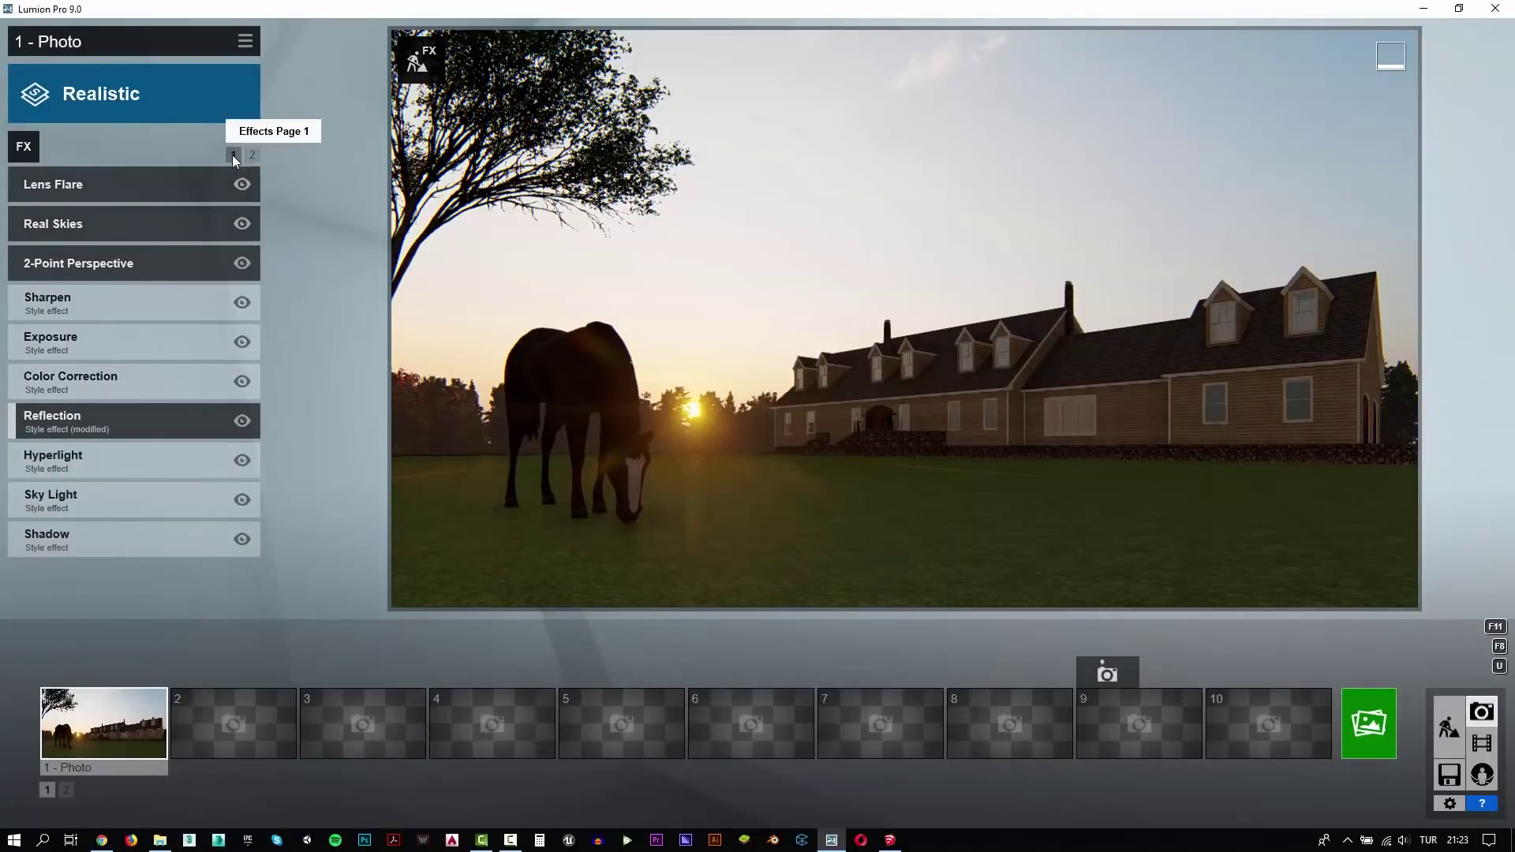
Step: Set Real Skies to a cloudy blue sky from the Cloudy set, rotated to heading 36.2
{"action": "left_click", "coordinate": [163, 224]}
{"action": "left_click", "coordinate": [86, 235]}
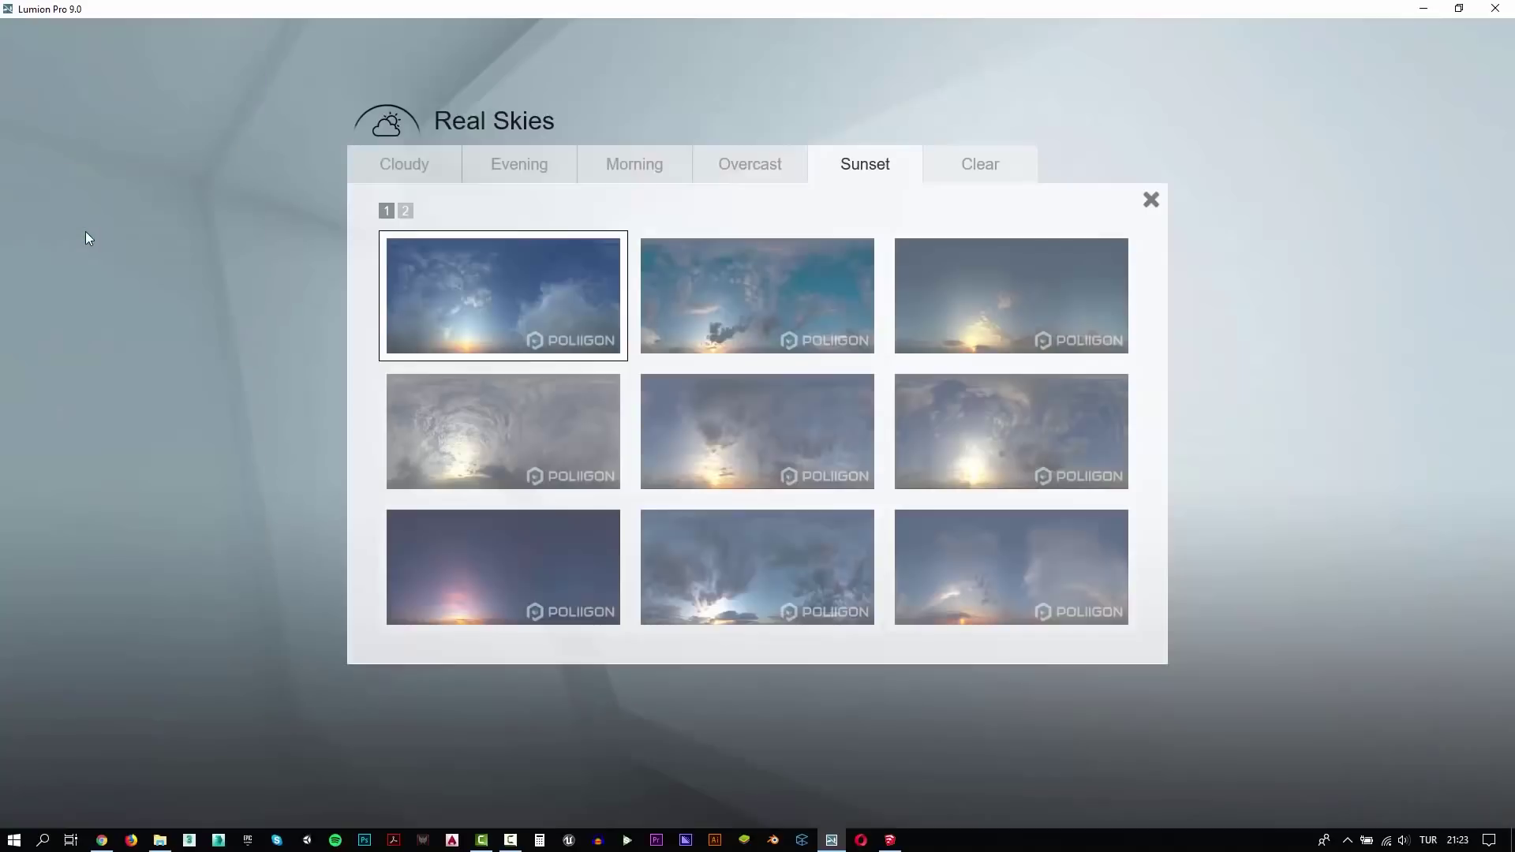
{"action": "left_click", "coordinate": [636, 177]}
{"action": "left_click", "coordinate": [509, 169]}
{"action": "left_click", "coordinate": [752, 167]}
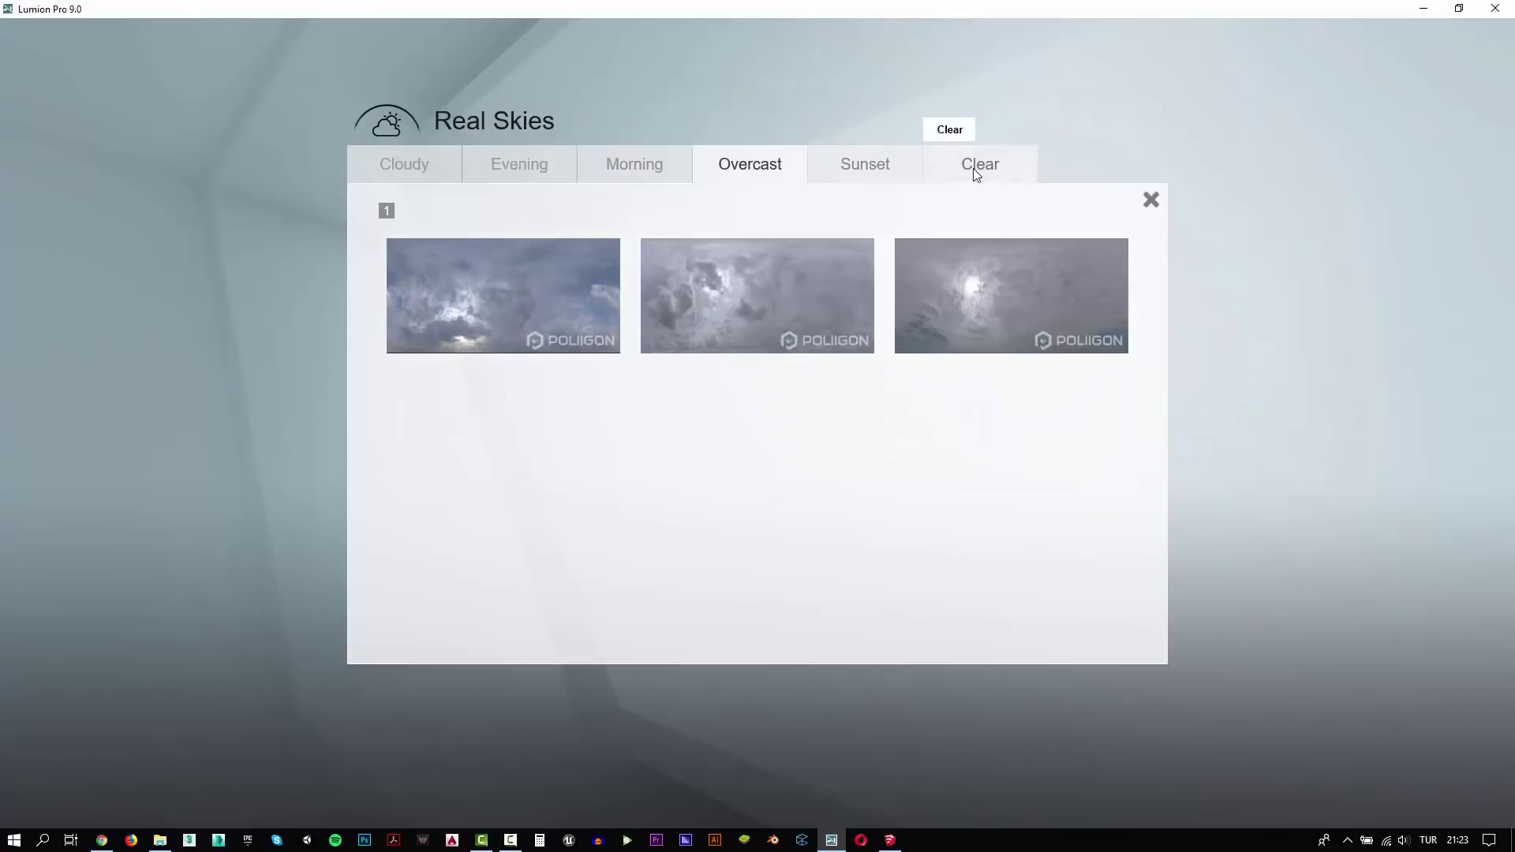
{"action": "left_click", "coordinate": [974, 170]}
{"action": "left_click", "coordinate": [410, 170]}
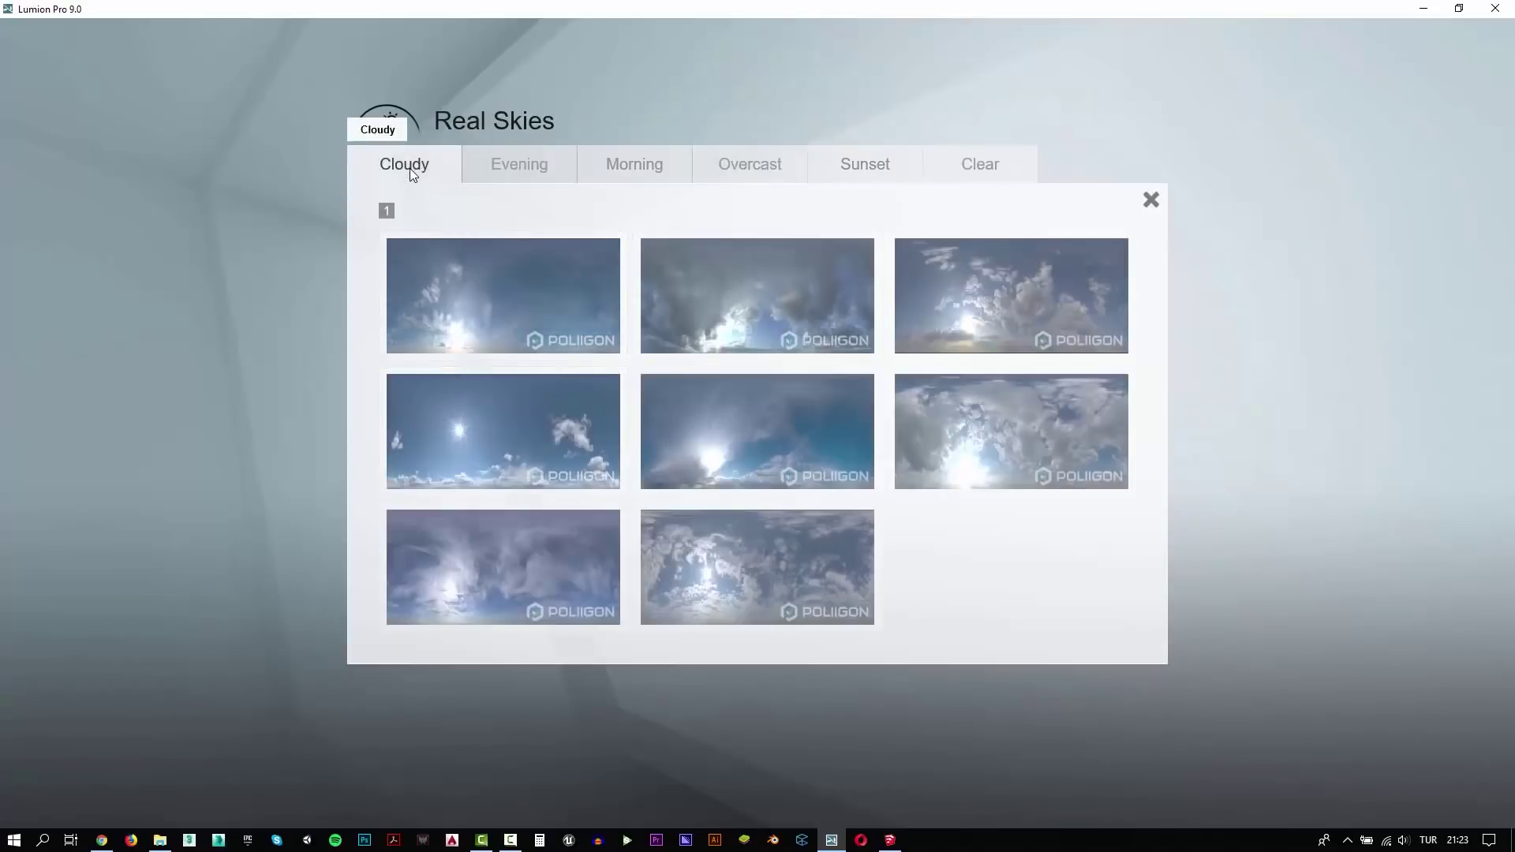
{"action": "left_click", "coordinate": [529, 538]}
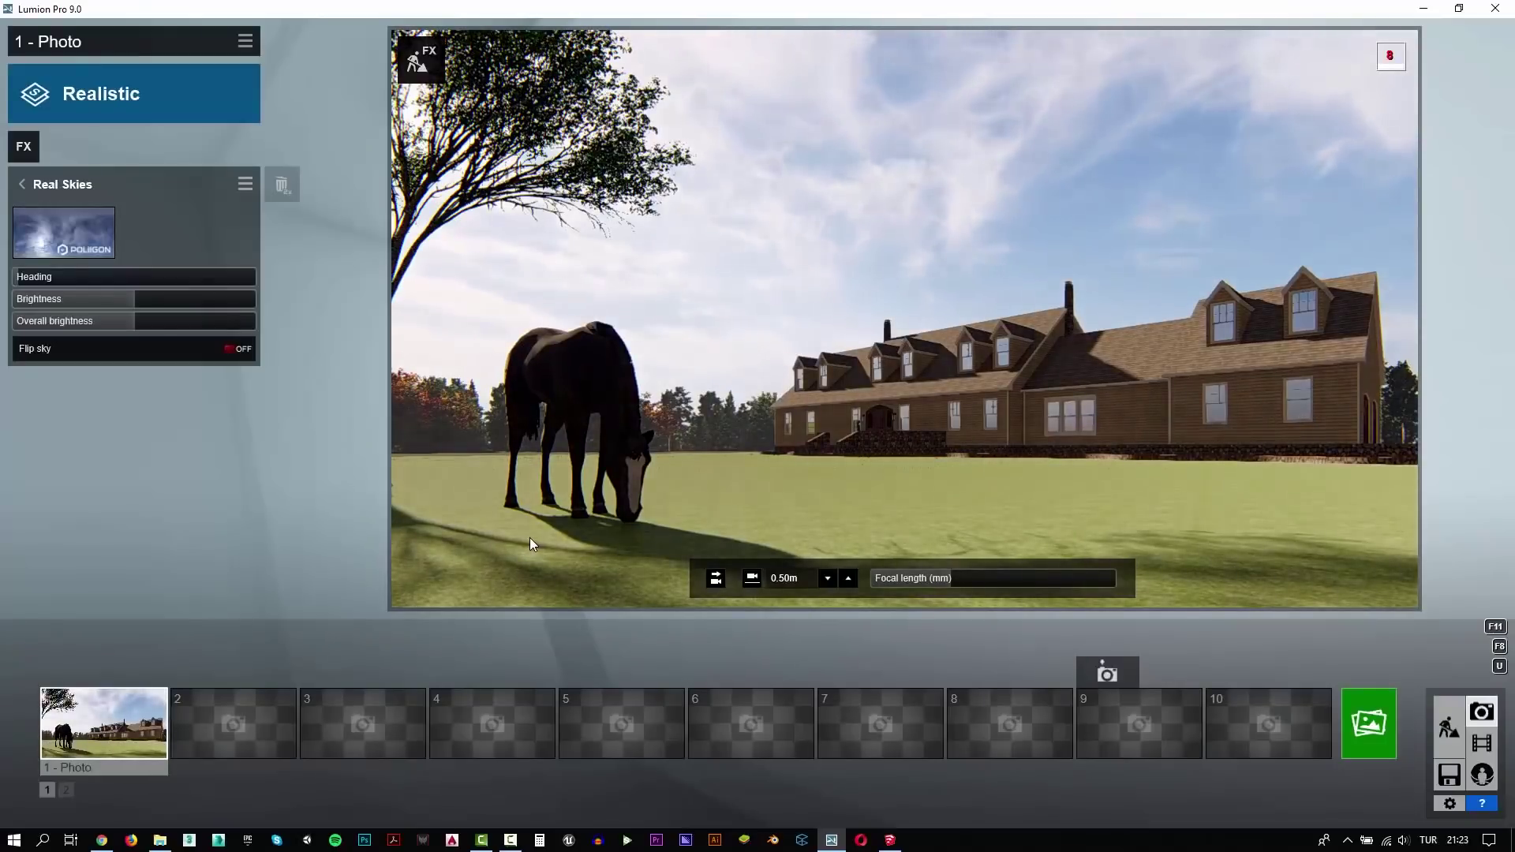
{"action": "left_click_drag", "start_coordinate": [45, 276], "coordinate": [160, 272]}
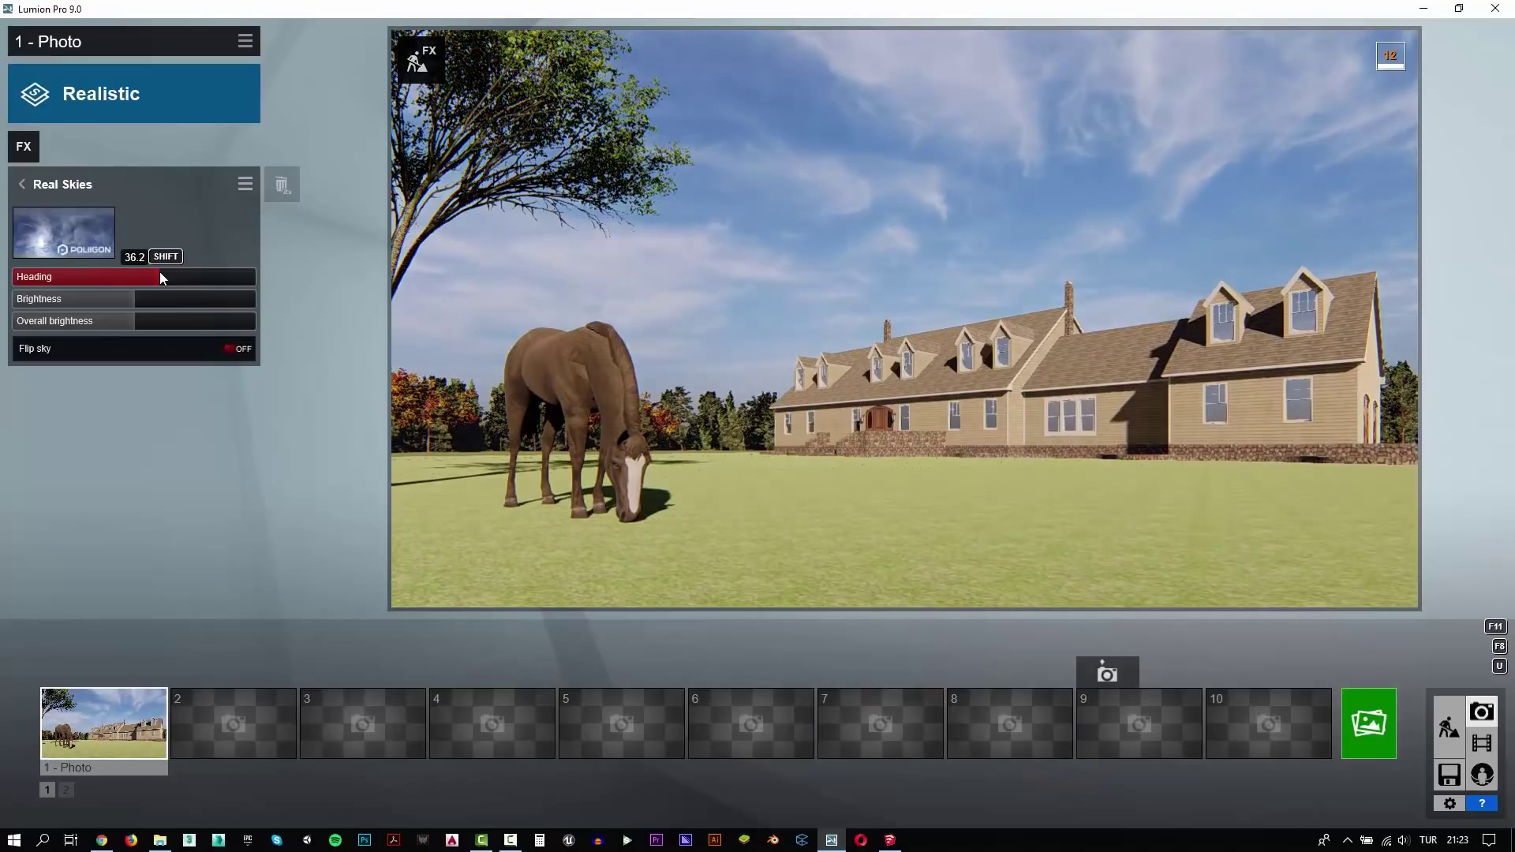
Step: Render the cloudy-sky ranch shot as a Desktop 1920x1080 JPG and return to photo editing
{"action": "left_click", "coordinate": [1368, 723]}
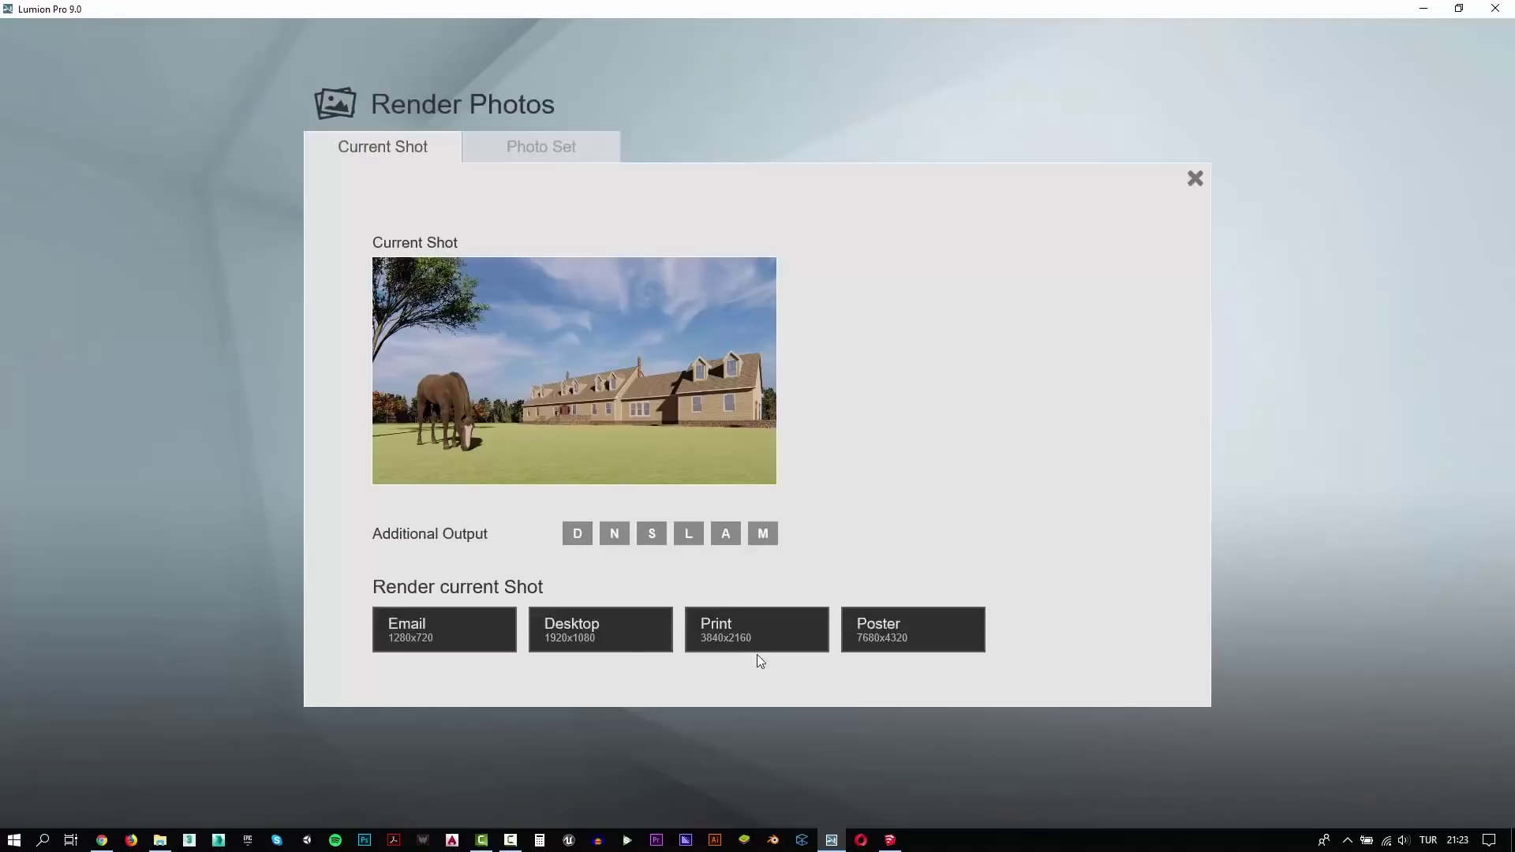
{"action": "left_click", "coordinate": [628, 628]}
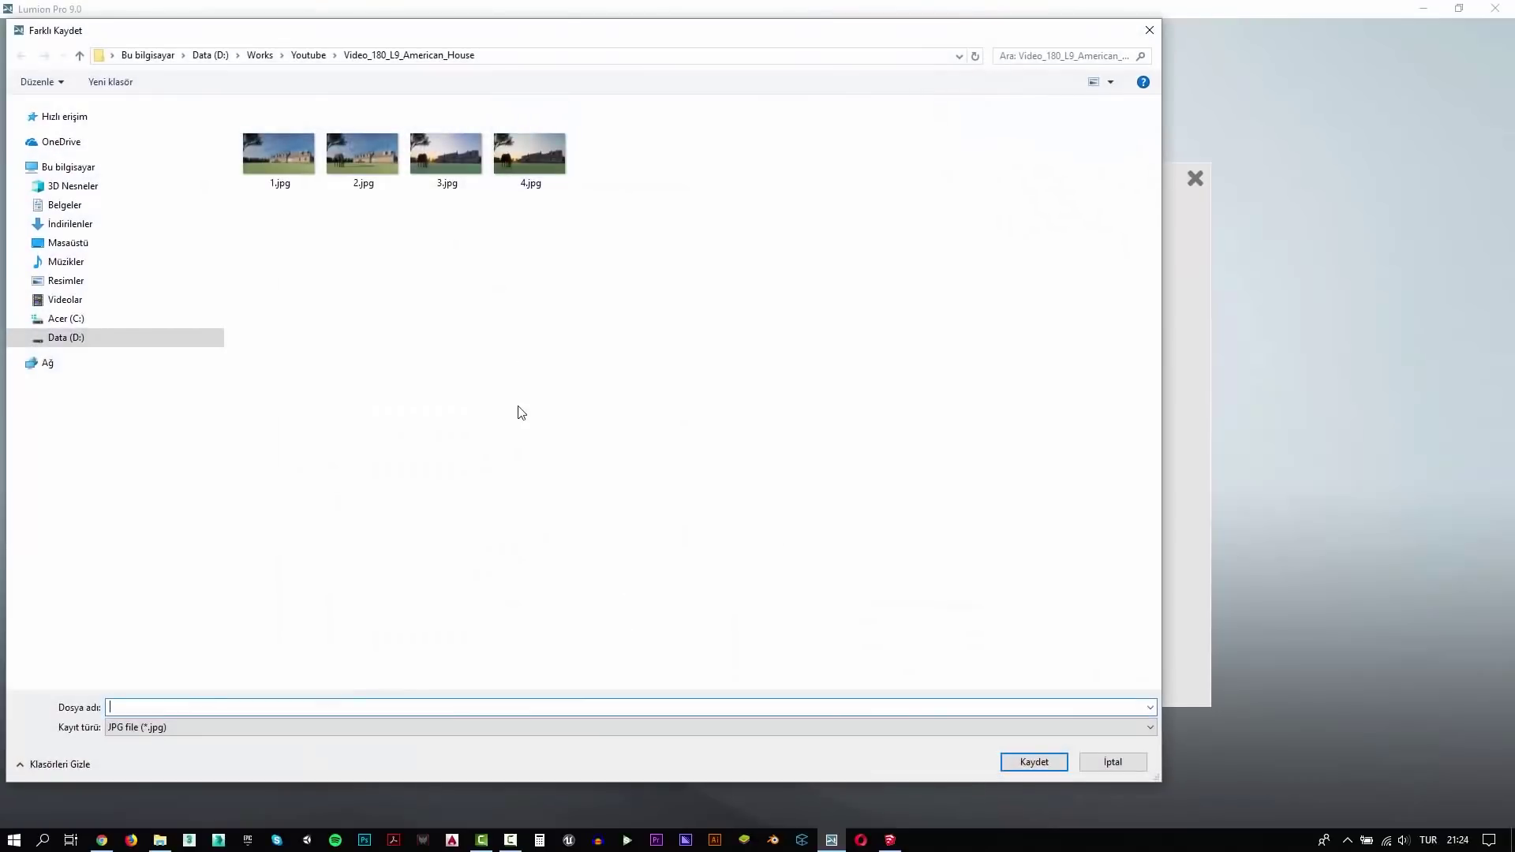
{"action": "key", "text": "Return"}
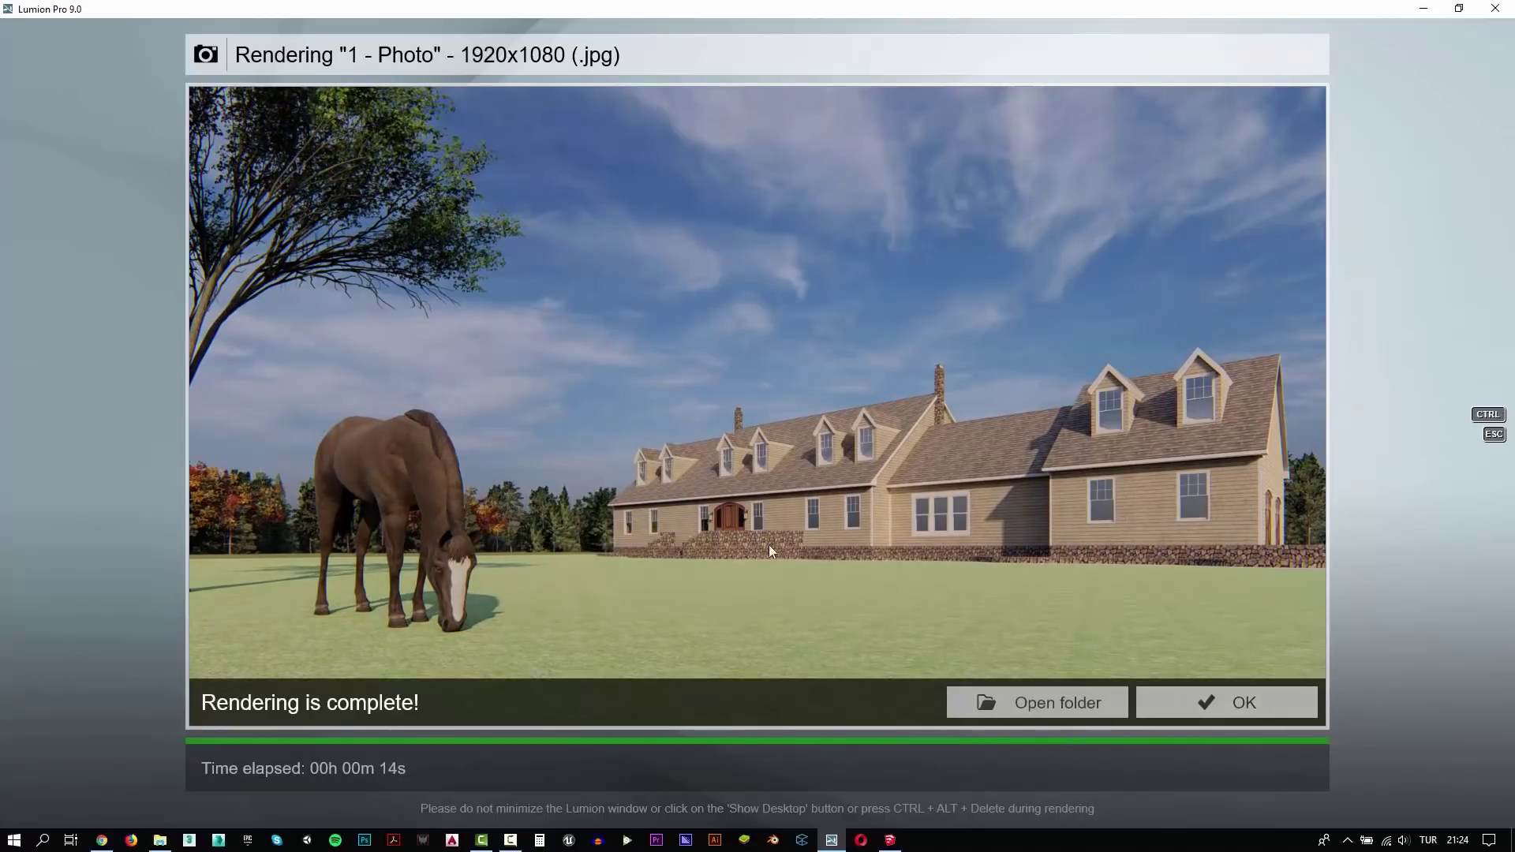
{"action": "left_click", "coordinate": [1194, 704]}
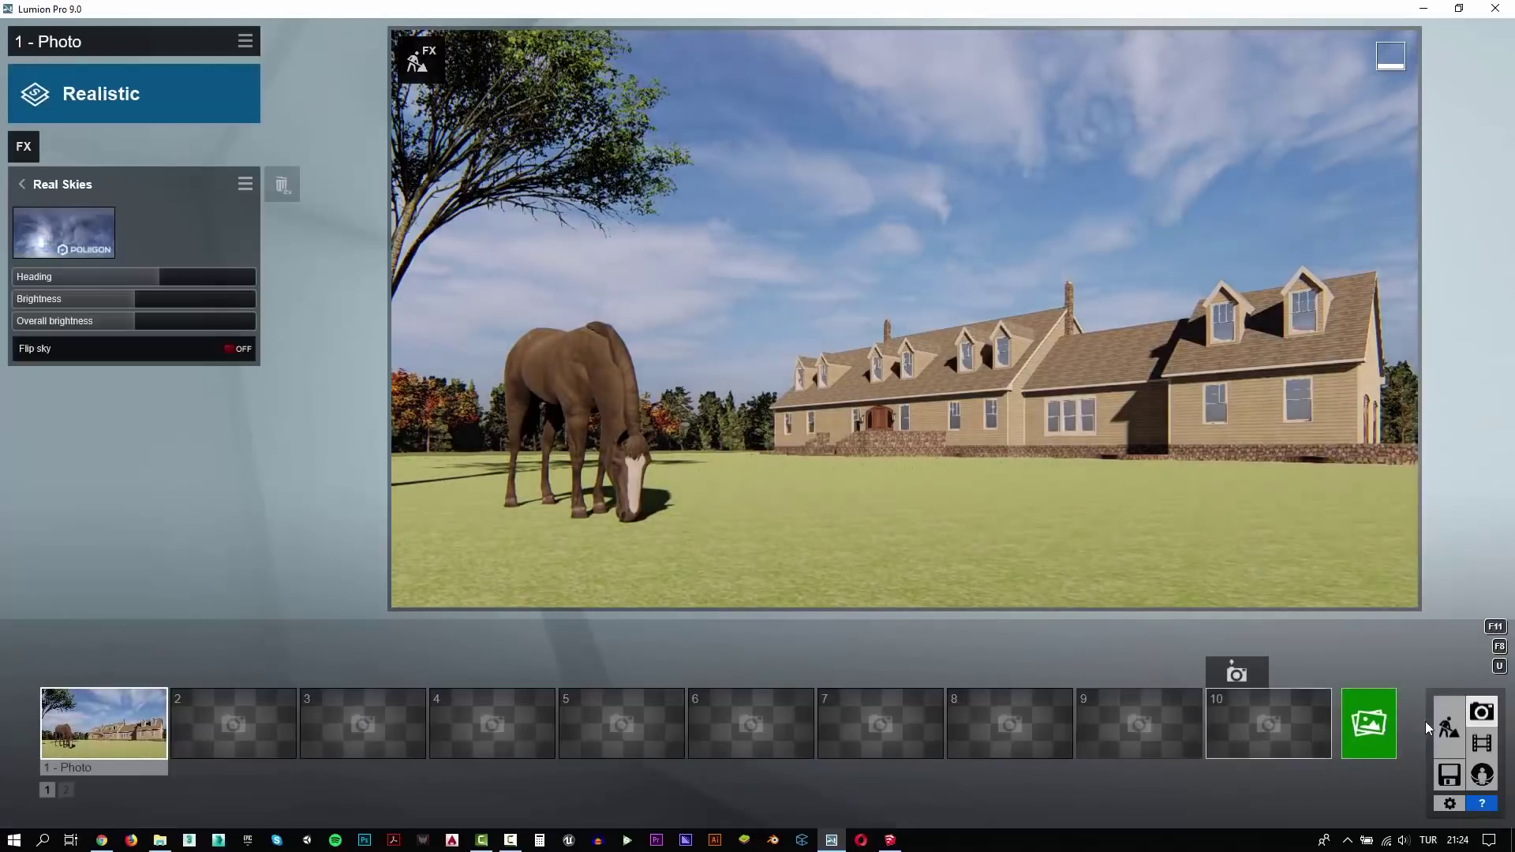
Step: In Build mode, move the horse far back into the field, rotate it, and return to Photo mode
{"action": "left_click", "coordinate": [1446, 730]}
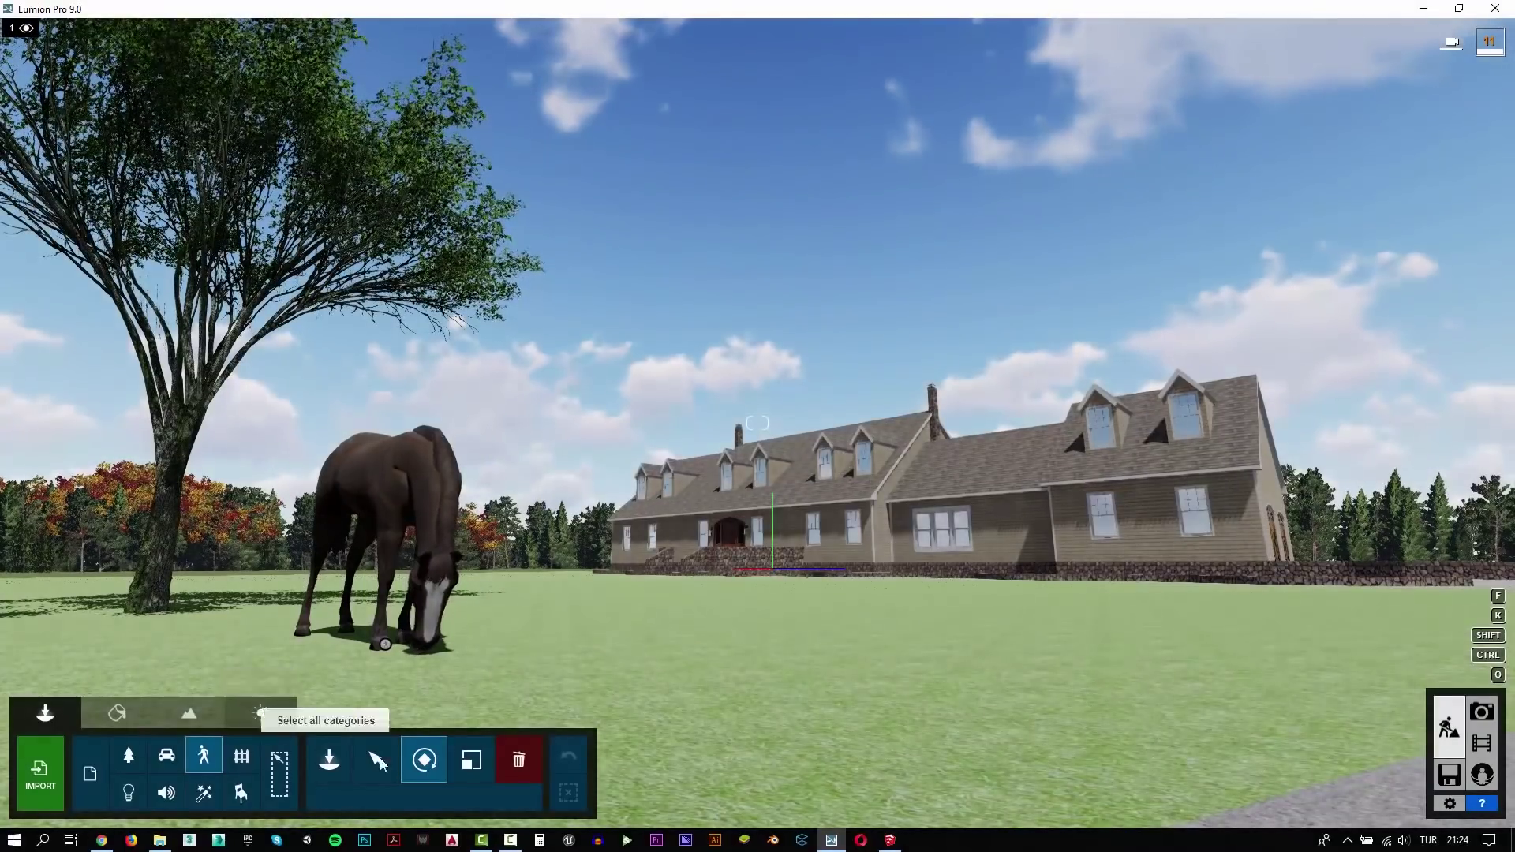
{"action": "left_click", "coordinate": [395, 765]}
{"action": "mouse_move", "coordinate": [379, 641]}
{"action": "left_mouse_down"}
{"action": "mouse_move", "coordinate": [387, 583]}
{"action": "mouse_move", "coordinate": [339, 579]}
{"action": "mouse_move", "coordinate": [466, 651]}
{"action": "mouse_move", "coordinate": [367, 584]}
{"action": "left_mouse_up"}
{"action": "left_click", "coordinate": [424, 758]}
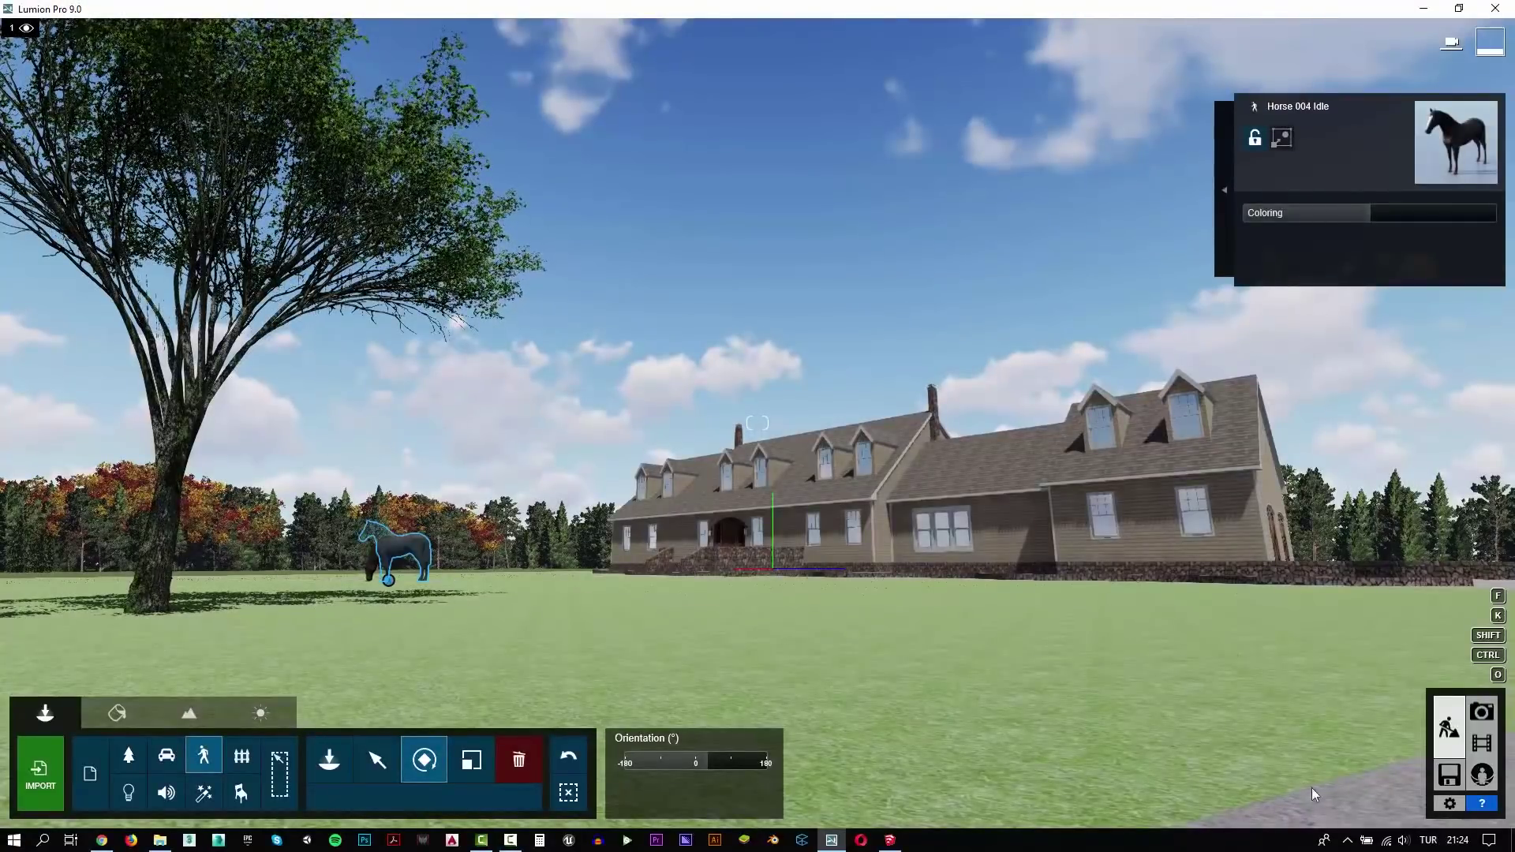
{"action": "left_click", "coordinate": [1483, 713]}
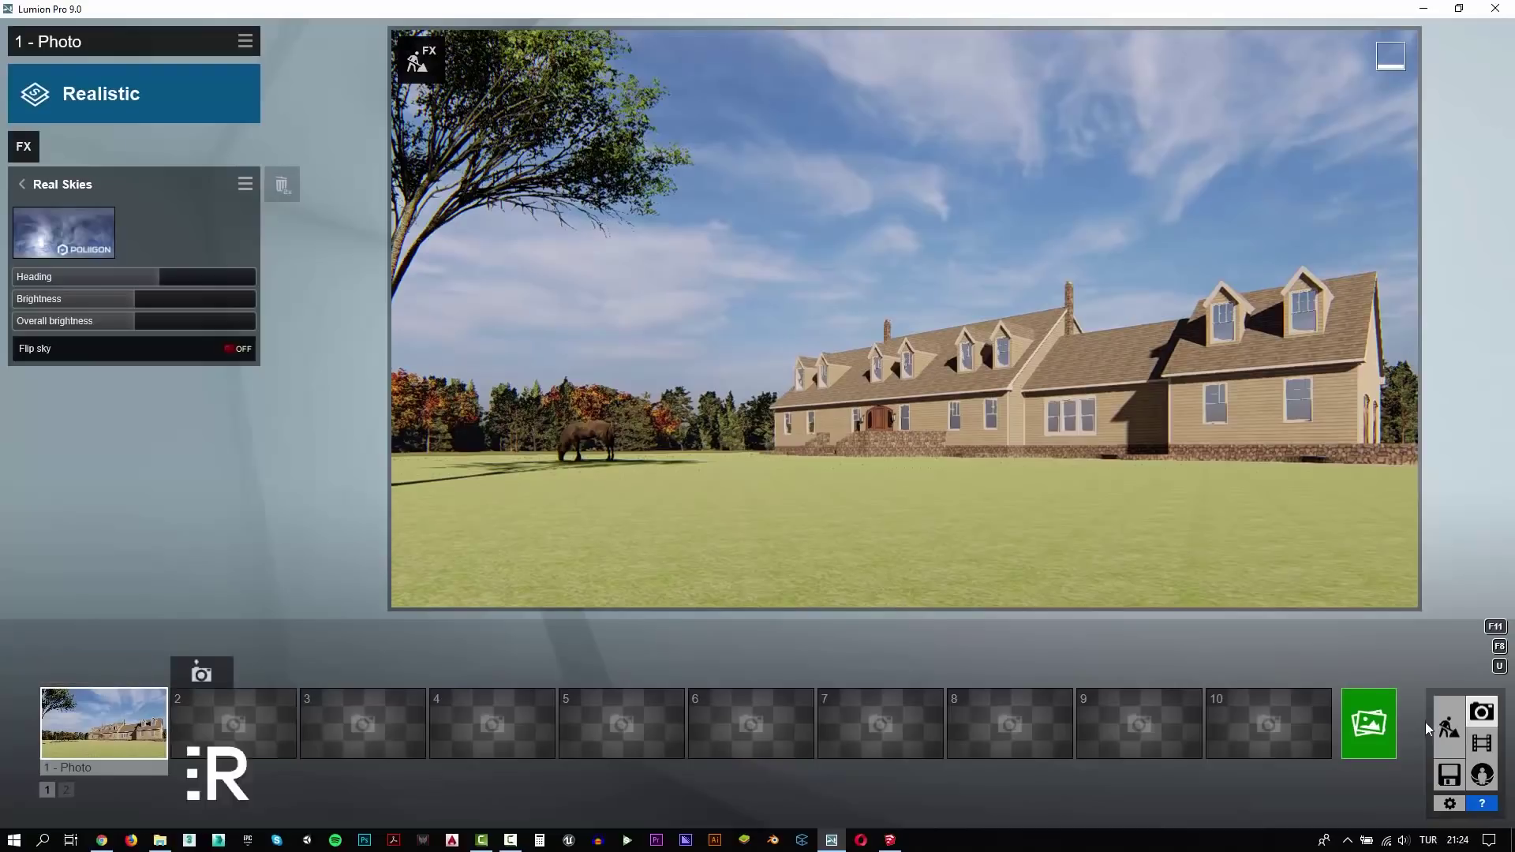
Step: Replace the lawn's flat grass with the Nature 3D Grass material Wild Grass 02 and confirm
{"action": "left_click", "coordinate": [1450, 728]}
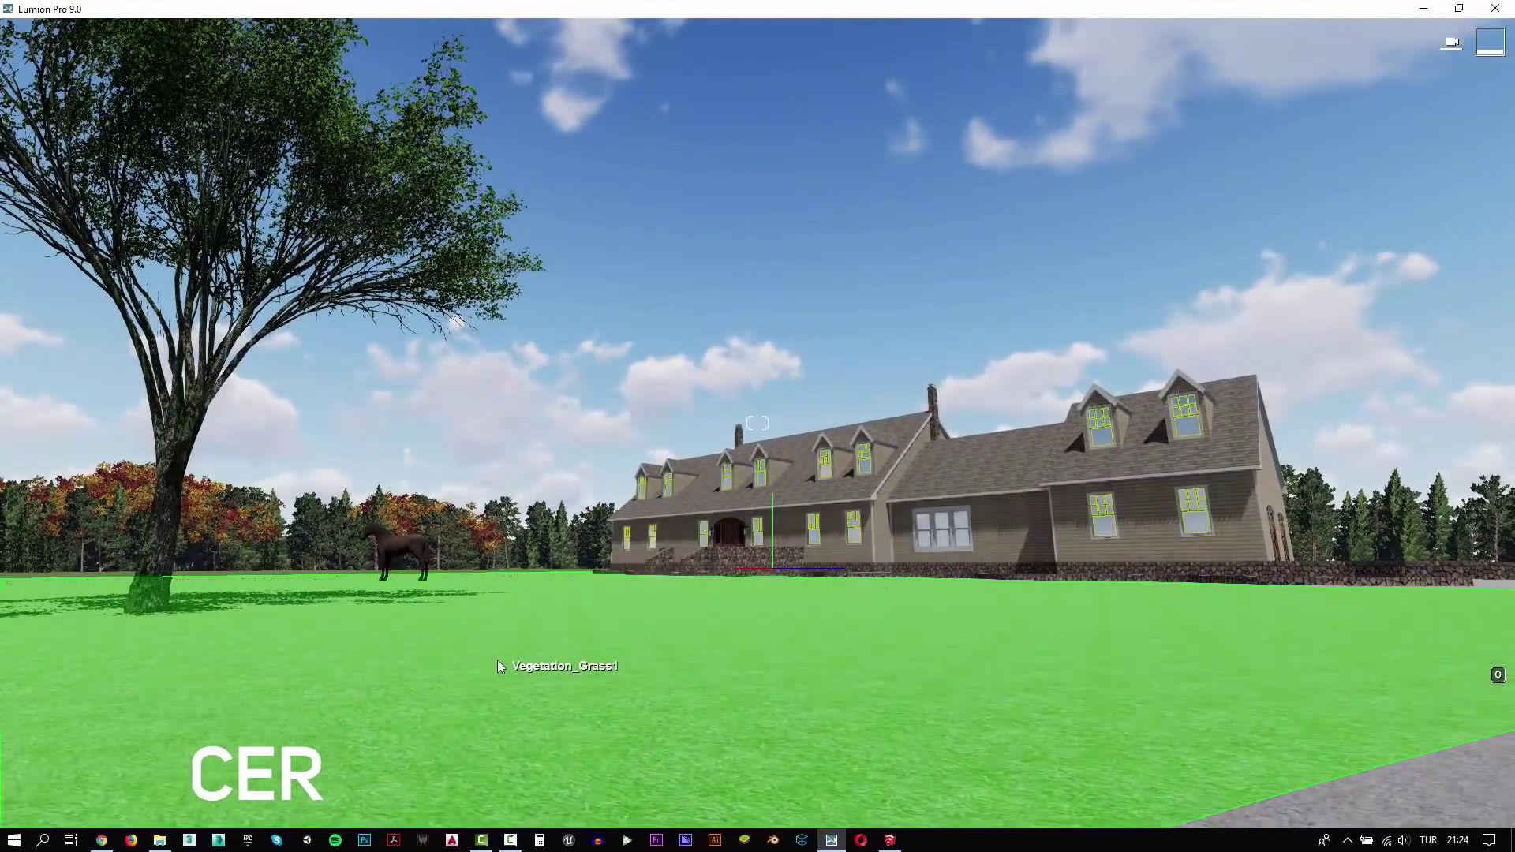
{"action": "left_click", "coordinate": [498, 663]}
{"action": "left_click", "coordinate": [52, 289]}
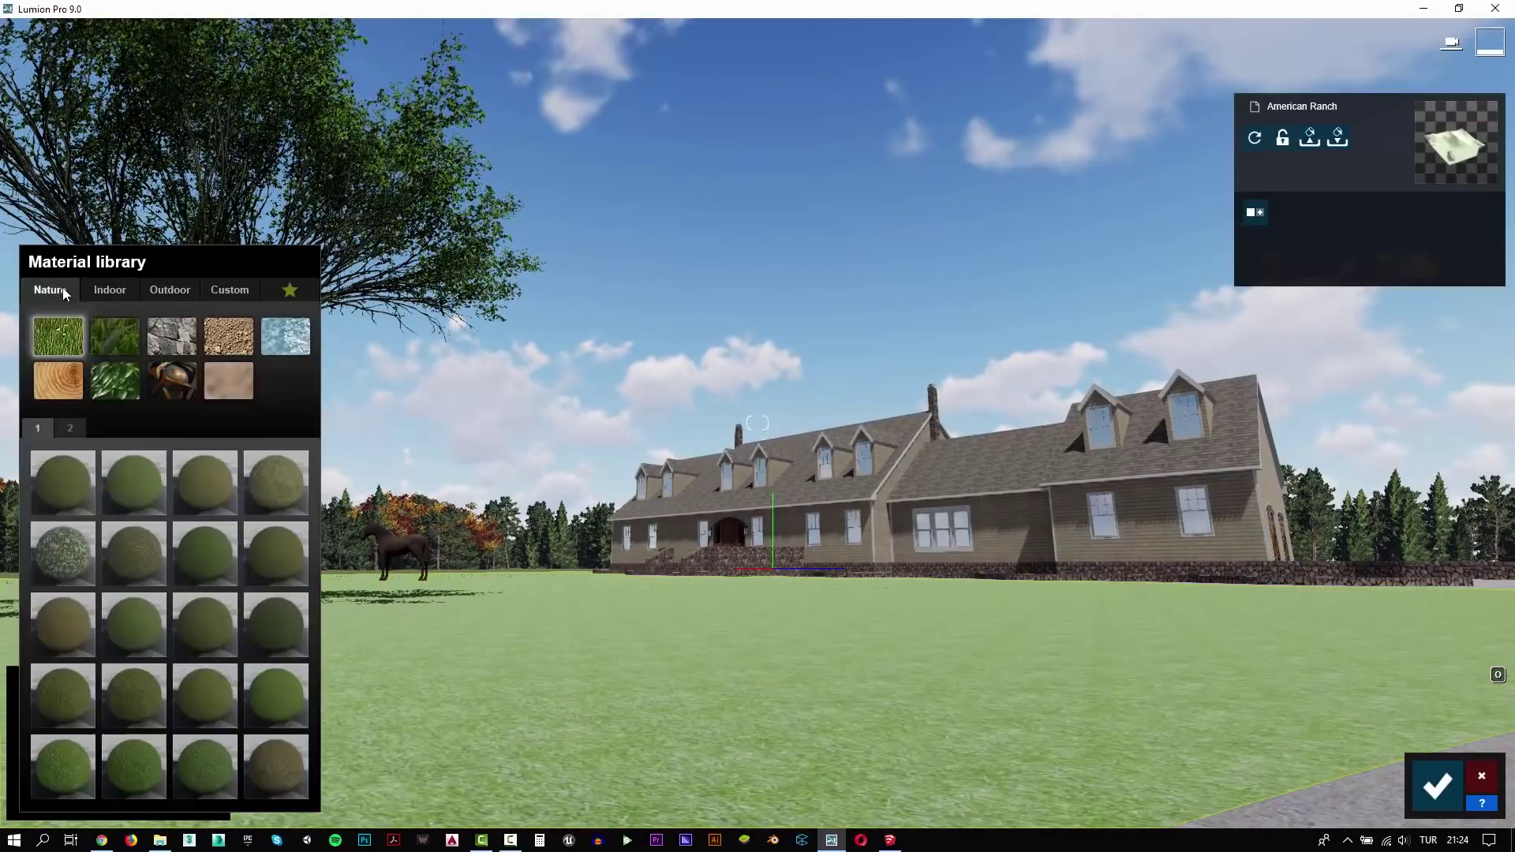
{"action": "left_click", "coordinate": [106, 330]}
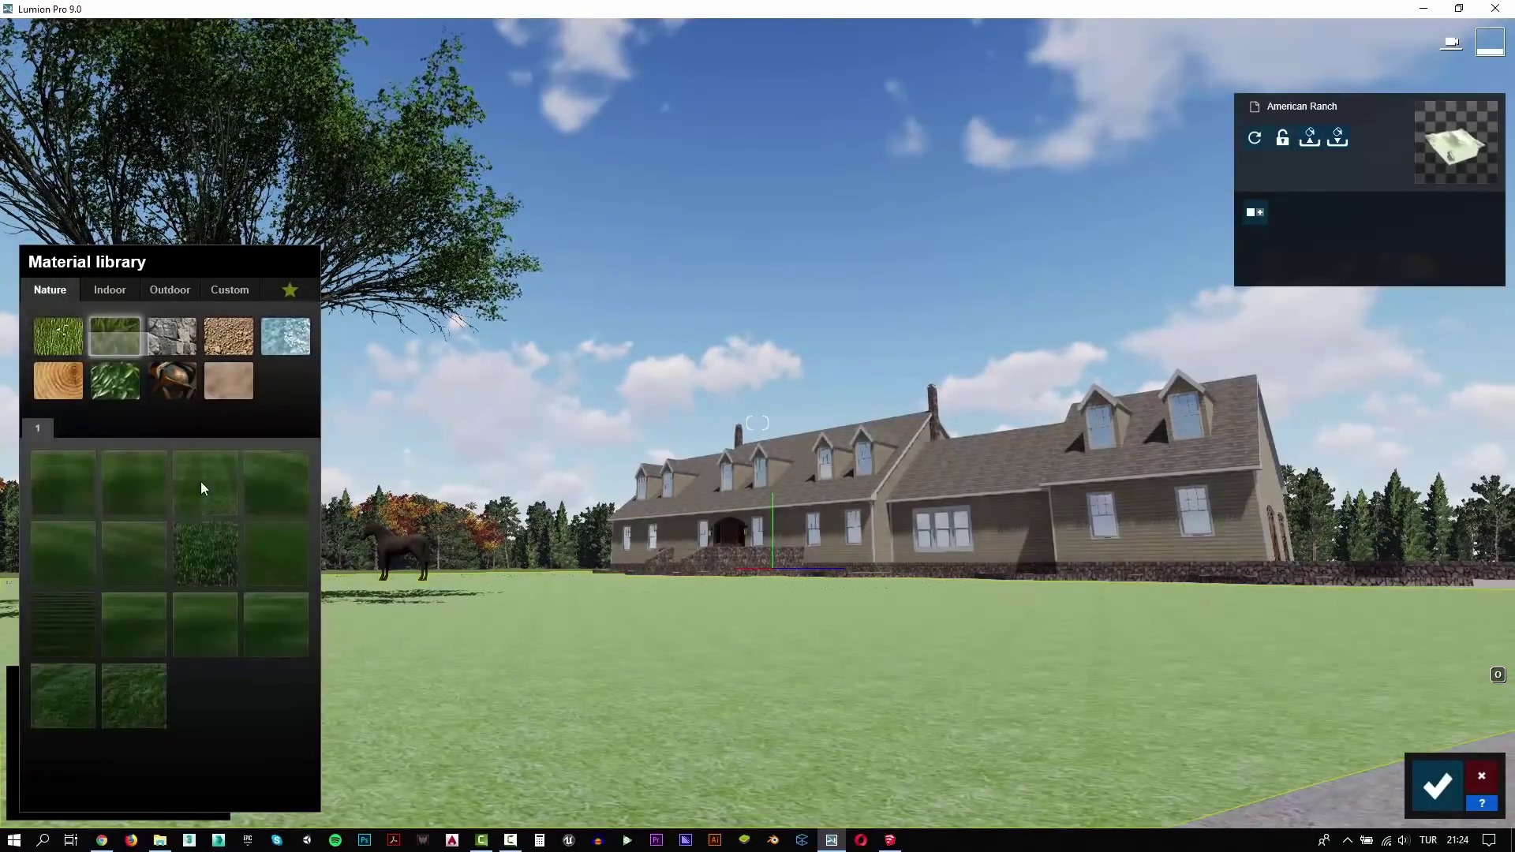
{"action": "left_click", "coordinate": [285, 493]}
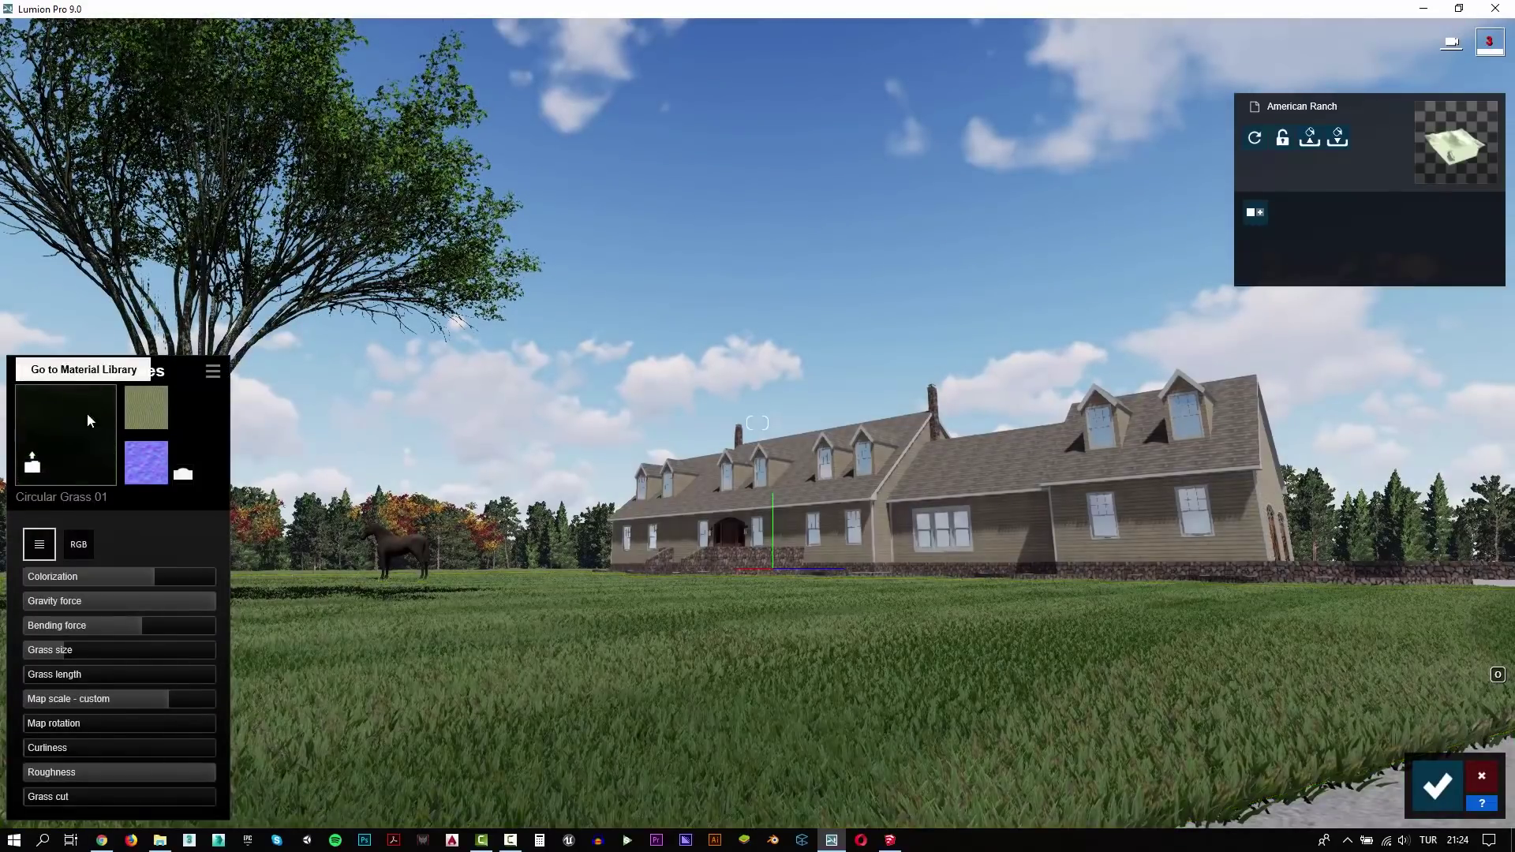
{"action": "left_click", "coordinate": [88, 416]}
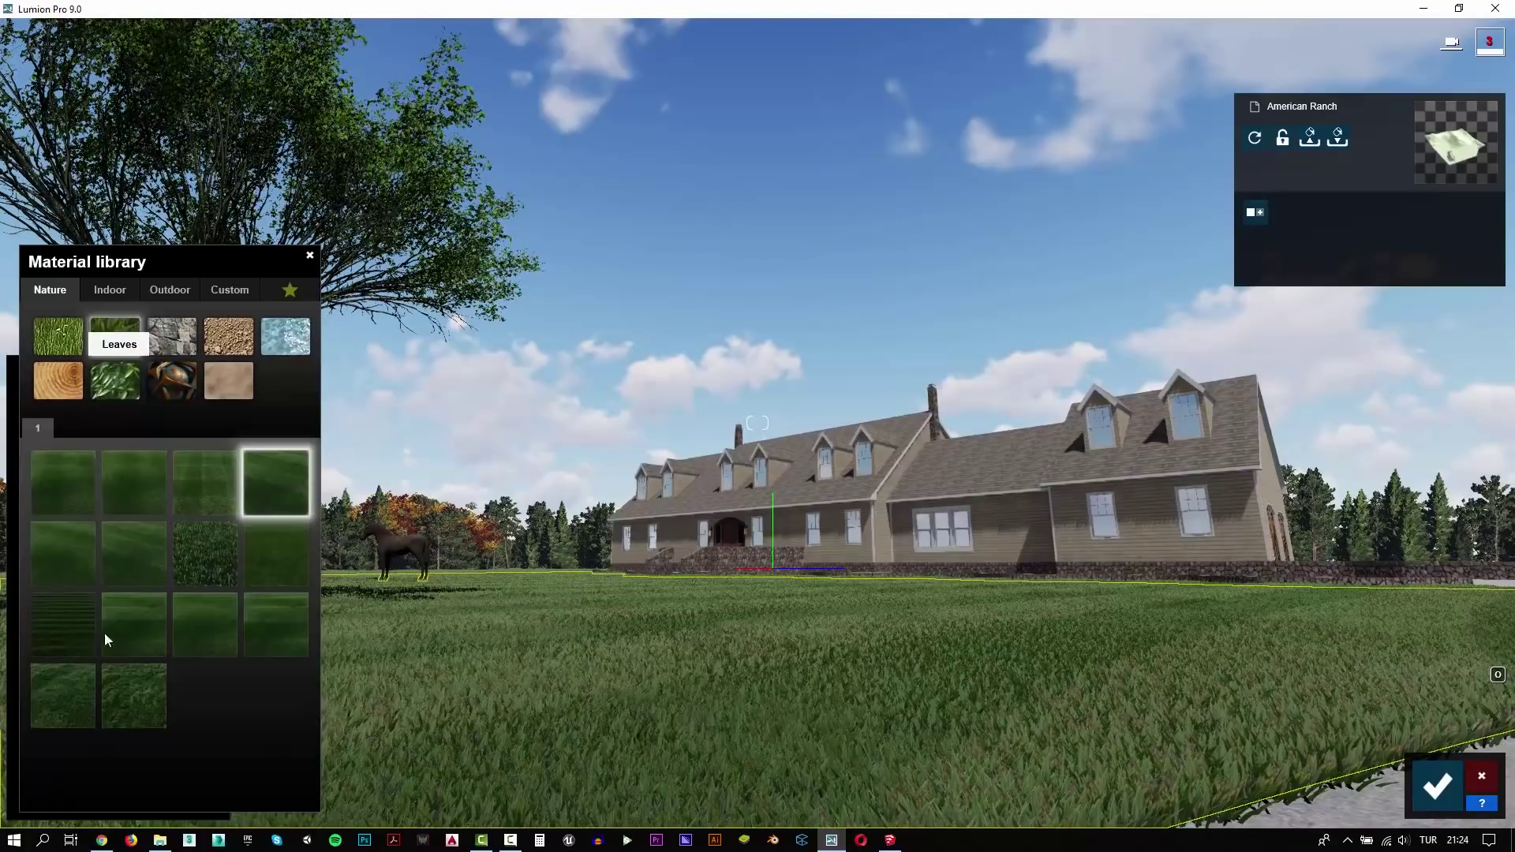
{"action": "left_click", "coordinate": [59, 633]}
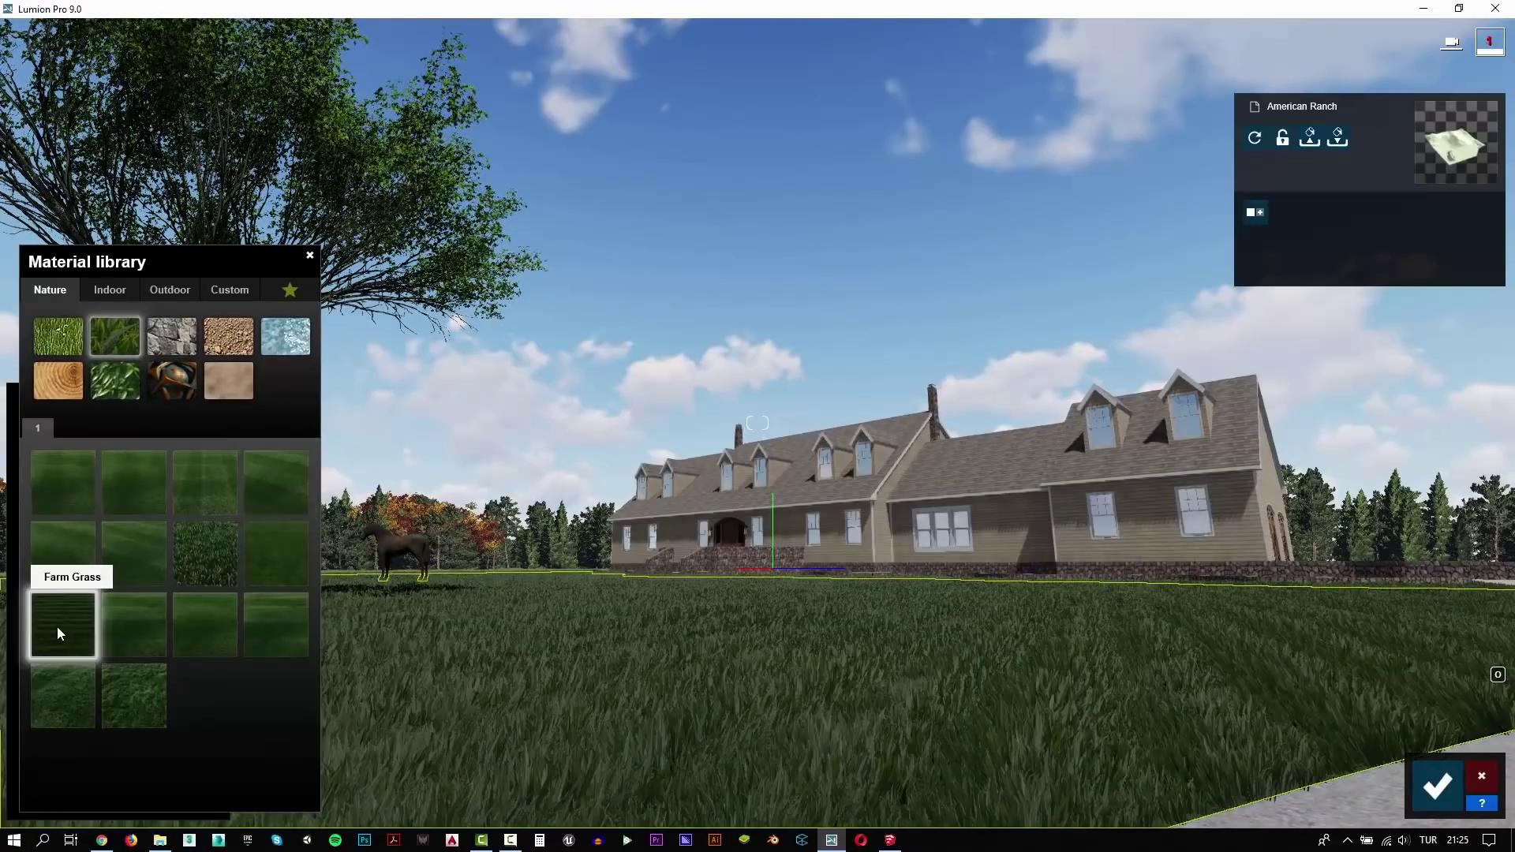
{"action": "left_click", "coordinate": [158, 720]}
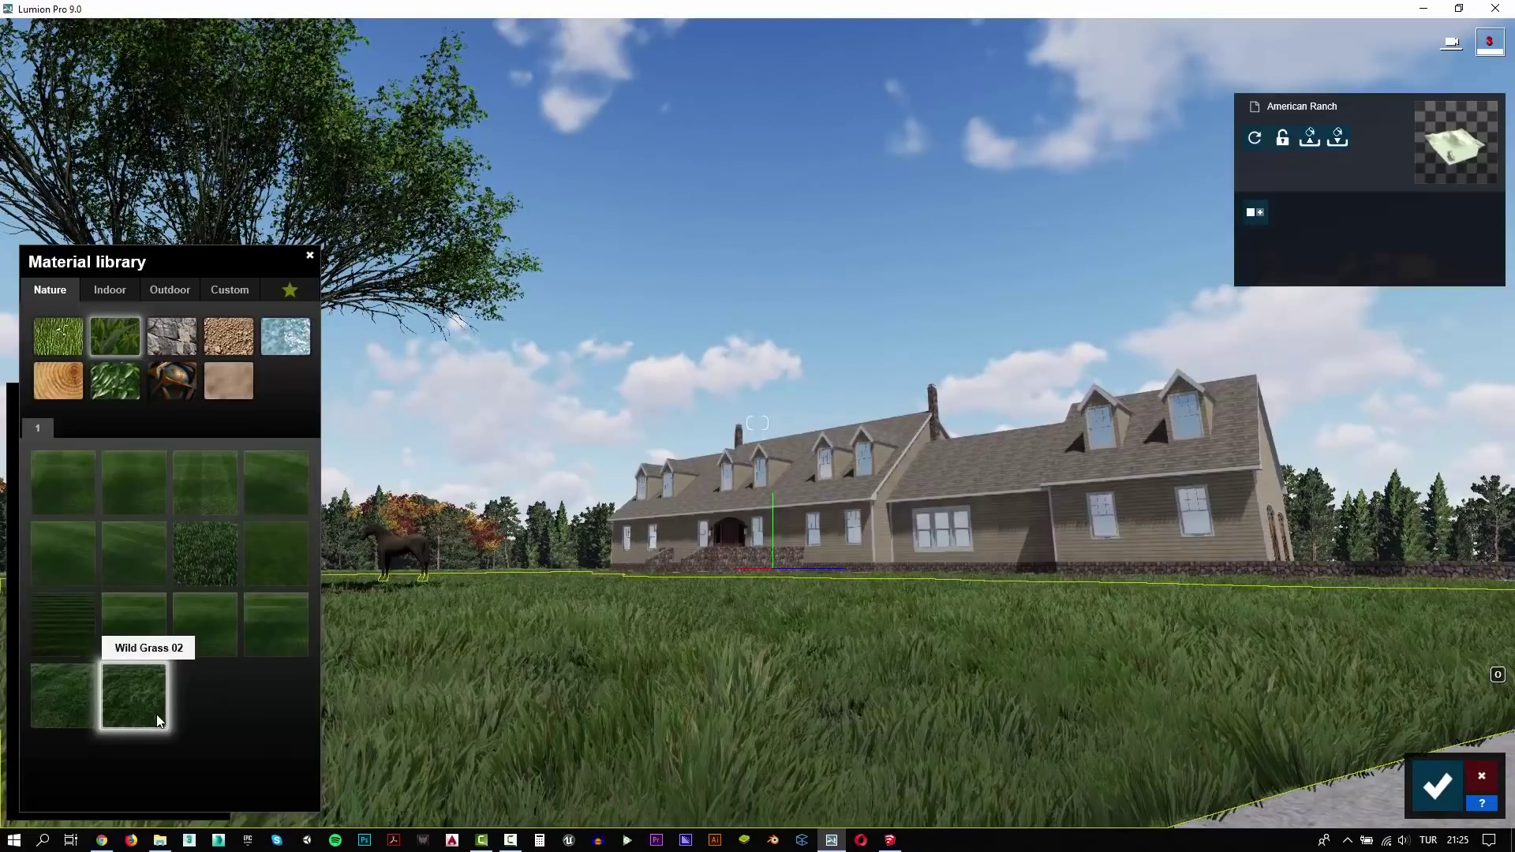
{"action": "left_click", "coordinate": [1437, 792]}
{"action": "left_click", "coordinate": [1437, 789]}
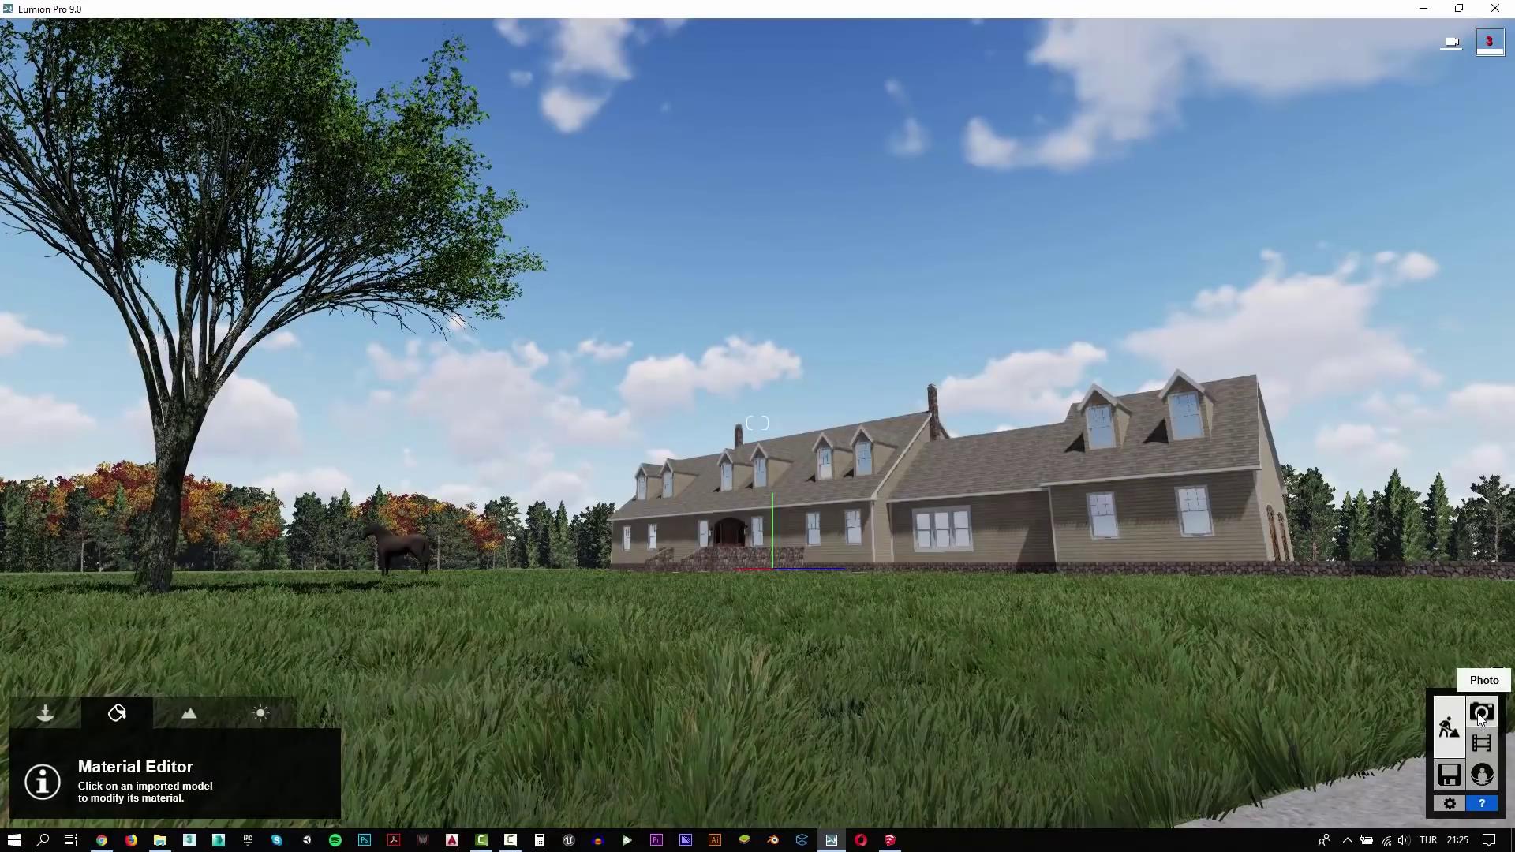
Step: Return to Photo mode and restore photo 1's saved camera view with Shift+1
{"action": "left_click", "coordinate": [1480, 715]}
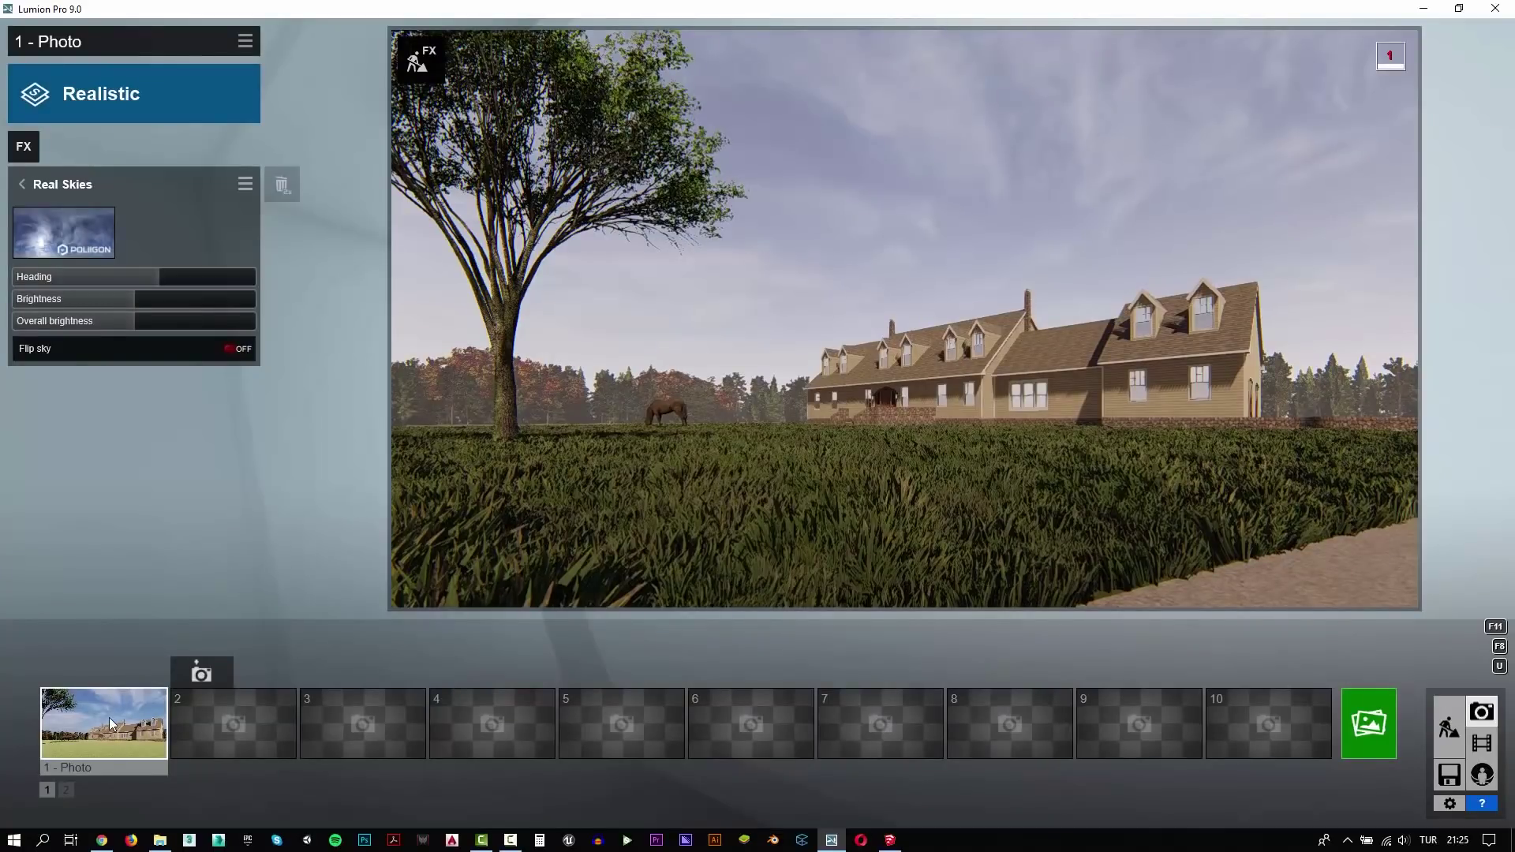
{"action": "key", "text": "shift+1"}
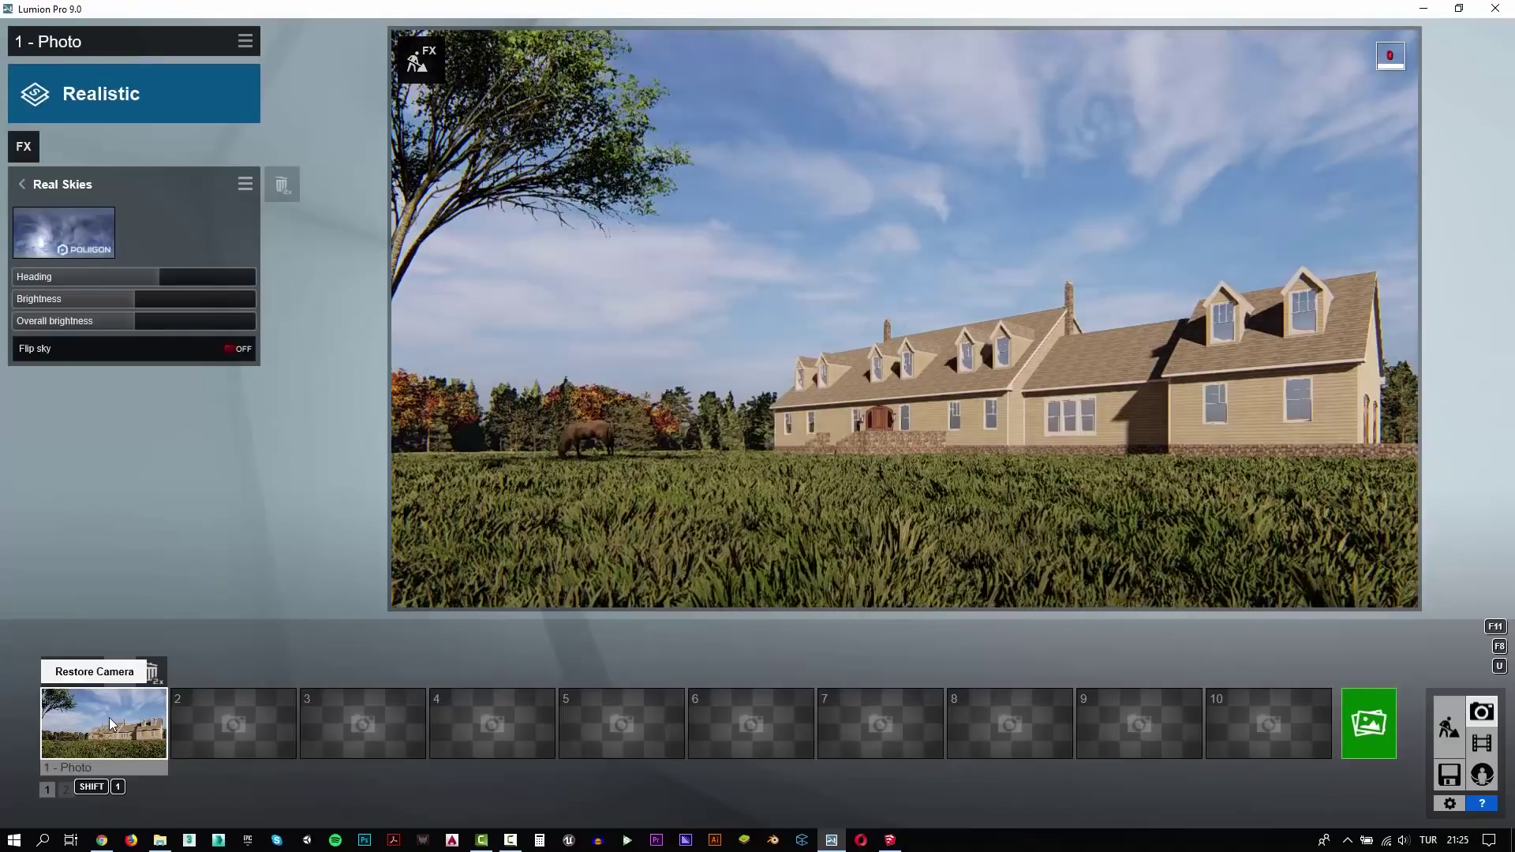
Step: Start a Desktop 1920x1080 render of the tall-grass cloudy-sky shot
{"action": "left_click", "coordinate": [1367, 734]}
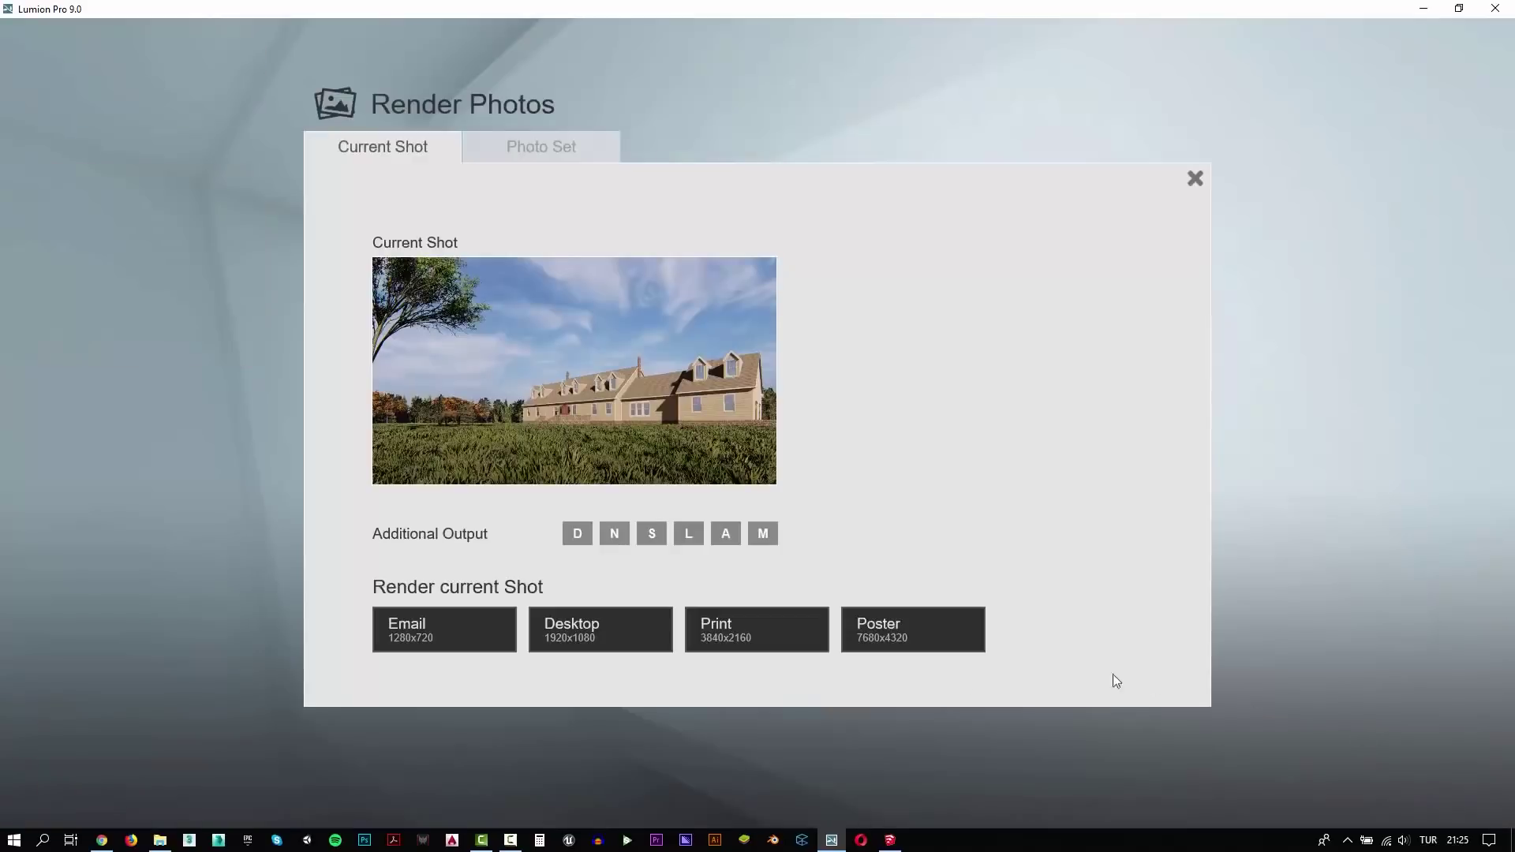
{"action": "left_click", "coordinate": [613, 628]}
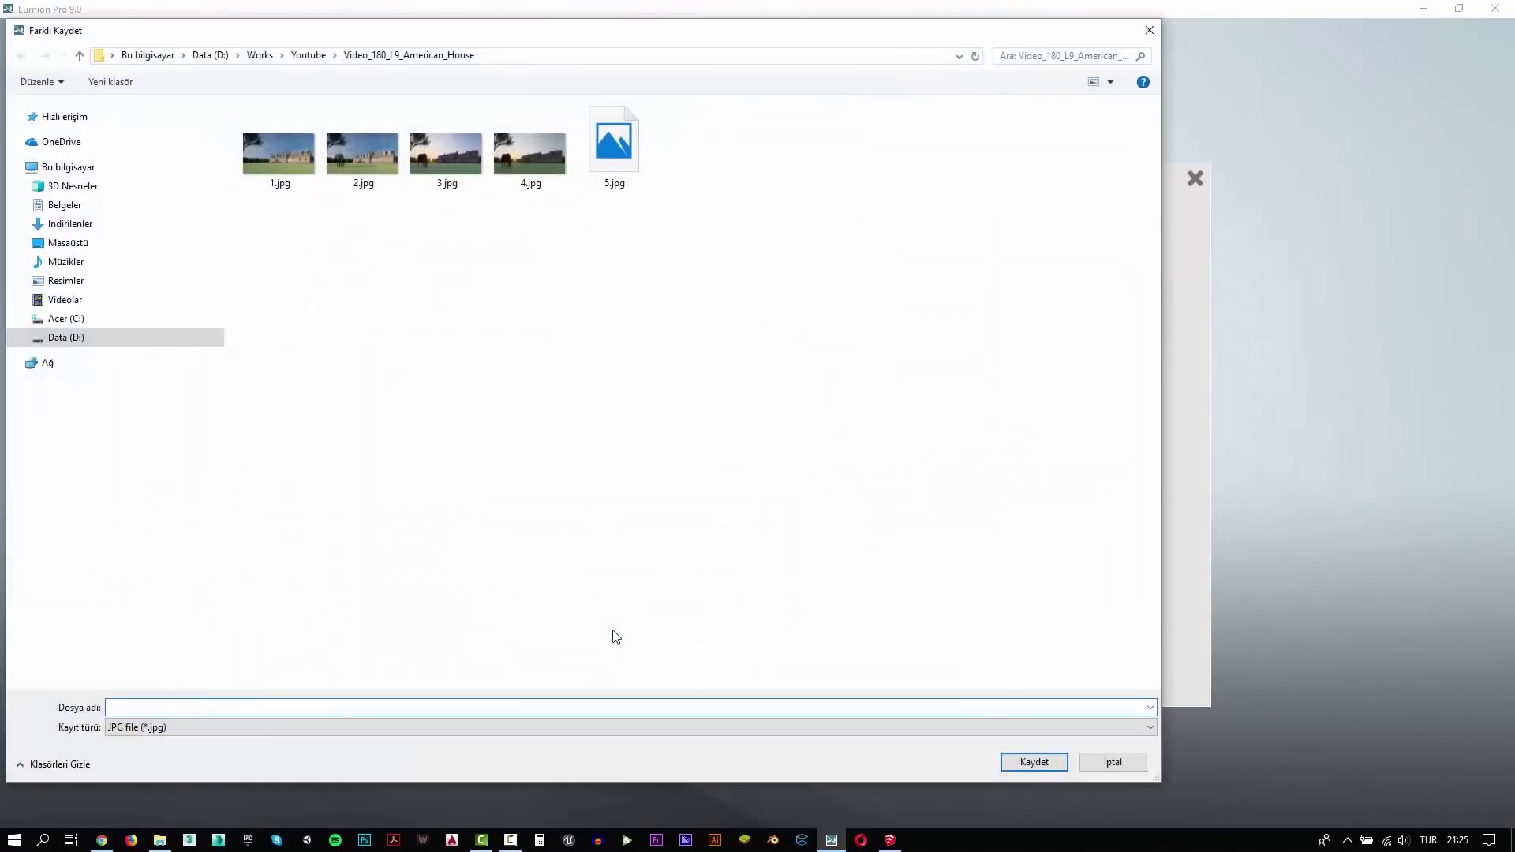